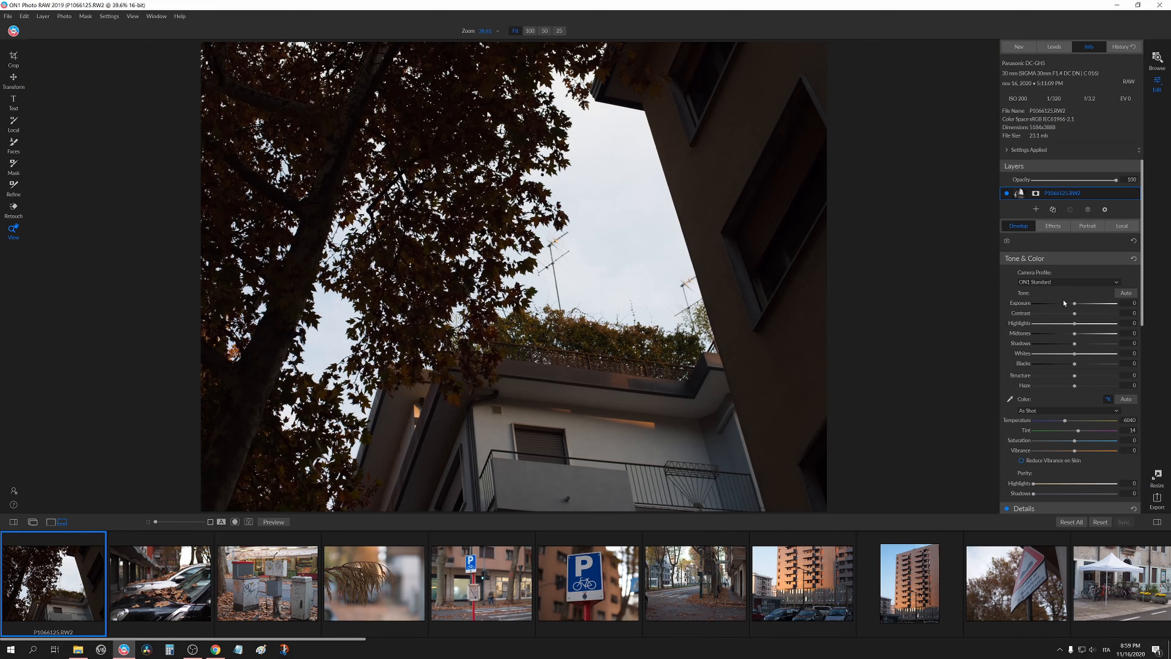
Set Exposure to 0.65, Midtones to 34 and Shadows to 42 on the tree-and-building photo.
drag(1074, 303, 1079, 306)
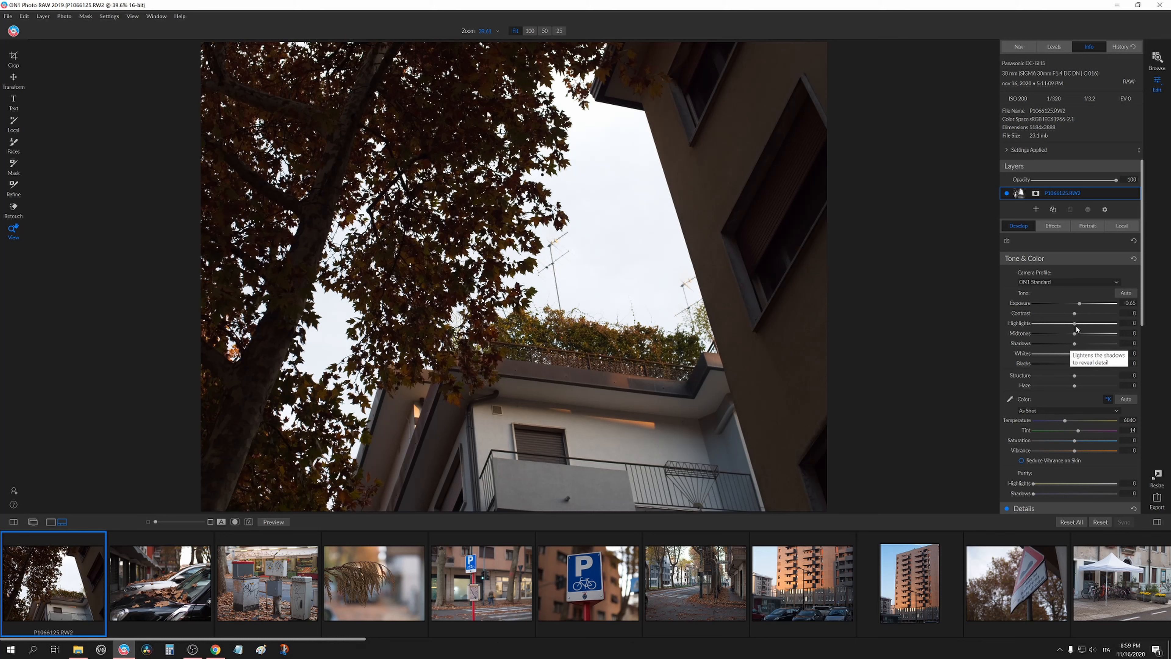
drag(1074, 324, 1096, 338)
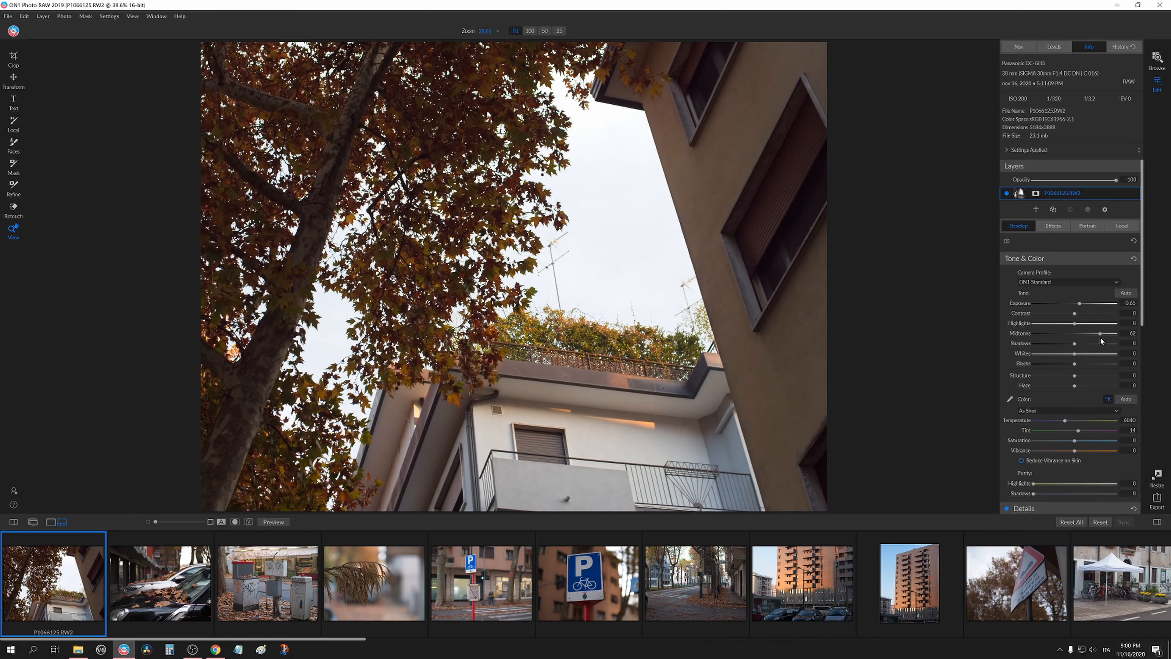
mouse_move(1098, 340)
mouse_down()
mouse_move(1070, 340)
mouse_move(1116, 349)
mouse_move(1100, 349)
mouse_up()
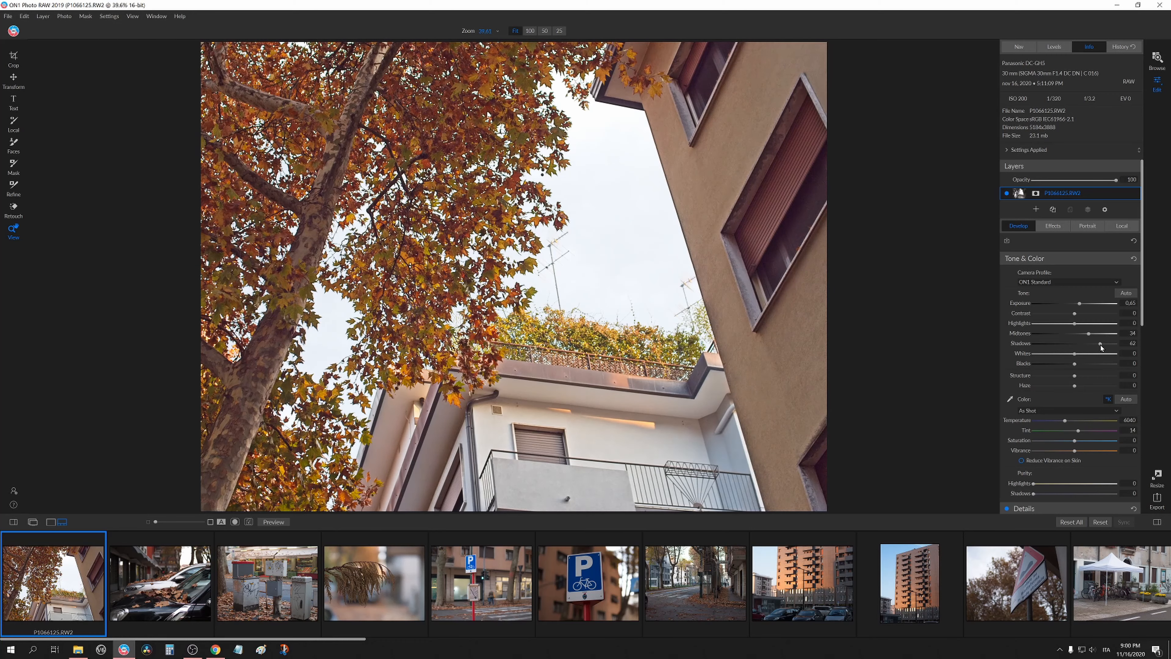
Inspect the photo at 100% zoom and set Shadows to 16.
click(427, 329)
drag(984, 389, 725, 356)
click(725, 355)
click(762, 199)
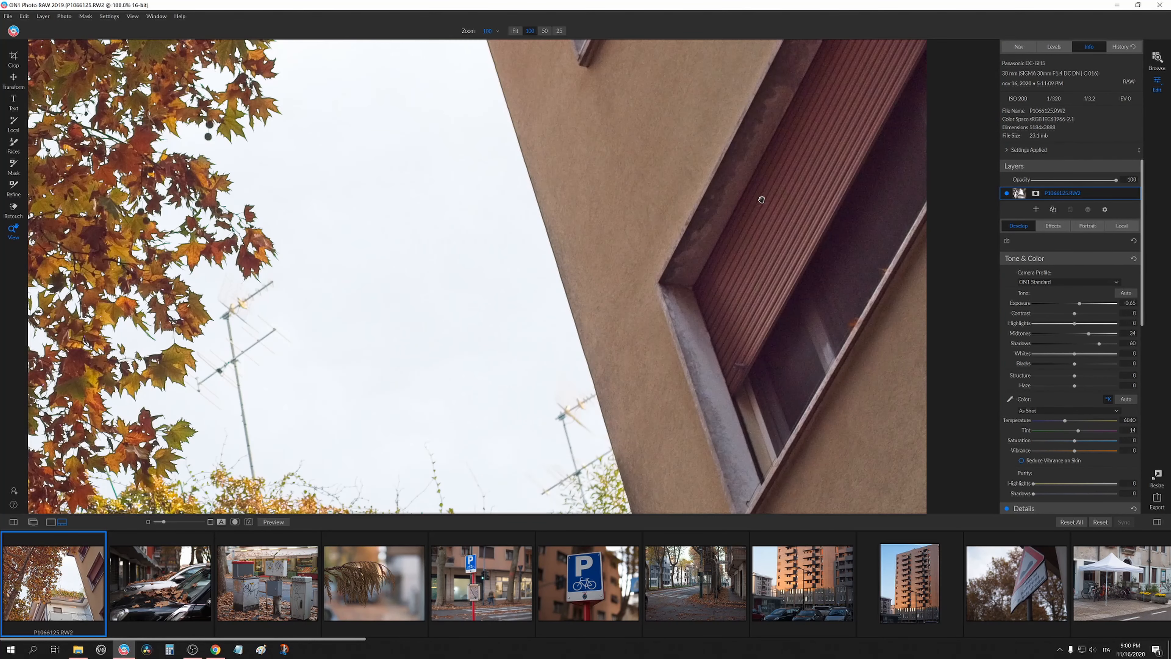
click(762, 199)
drag(1098, 347, 1081, 346)
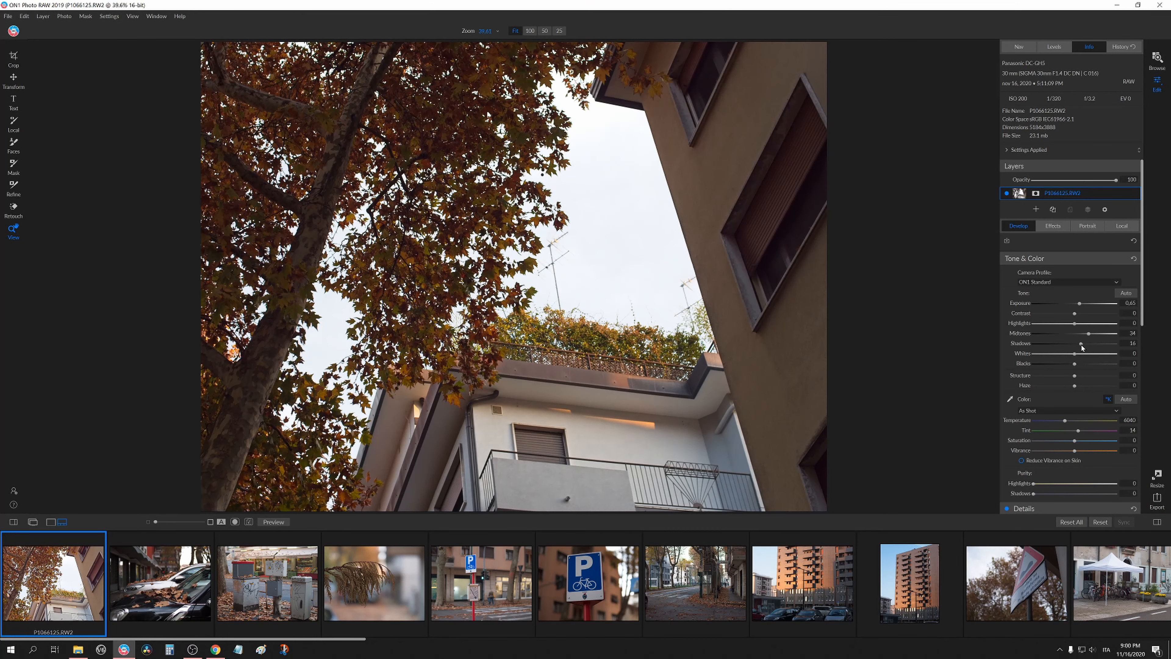
Reset the Blacks slider and inspect the balcony detail at 100% zoom.
mouse_move(1075, 364)
mouse_down()
mouse_move(1064, 364)
mouse_move(1075, 364)
mouse_up()
double_click(1023, 364)
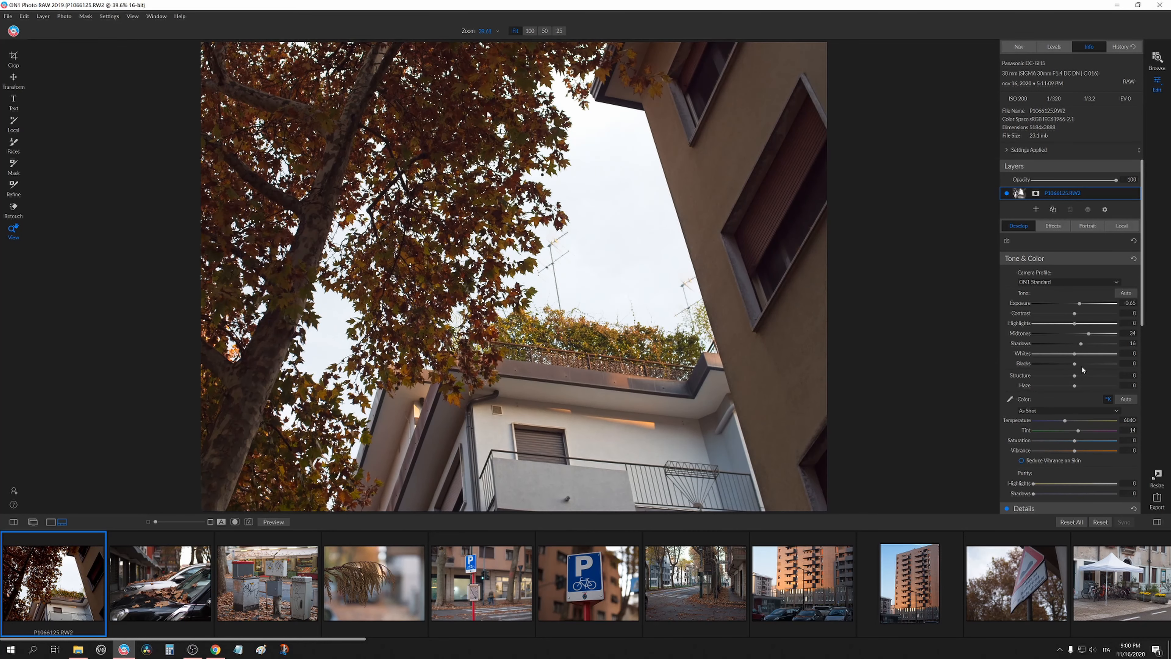
click(466, 462)
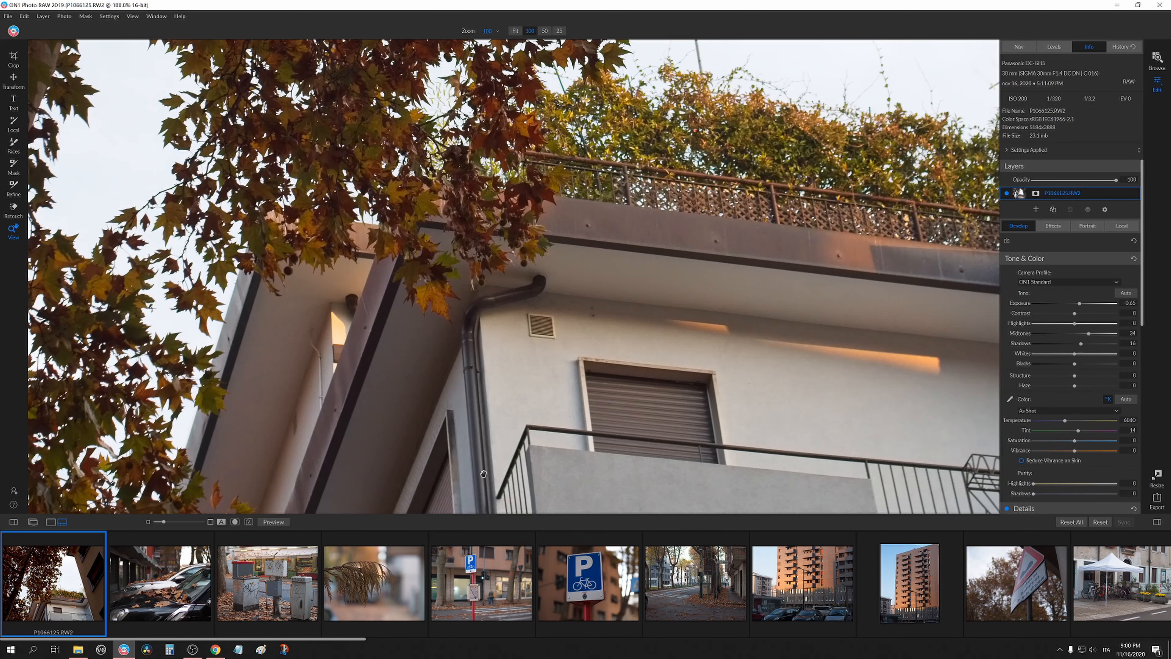
drag(506, 357, 489, 321)
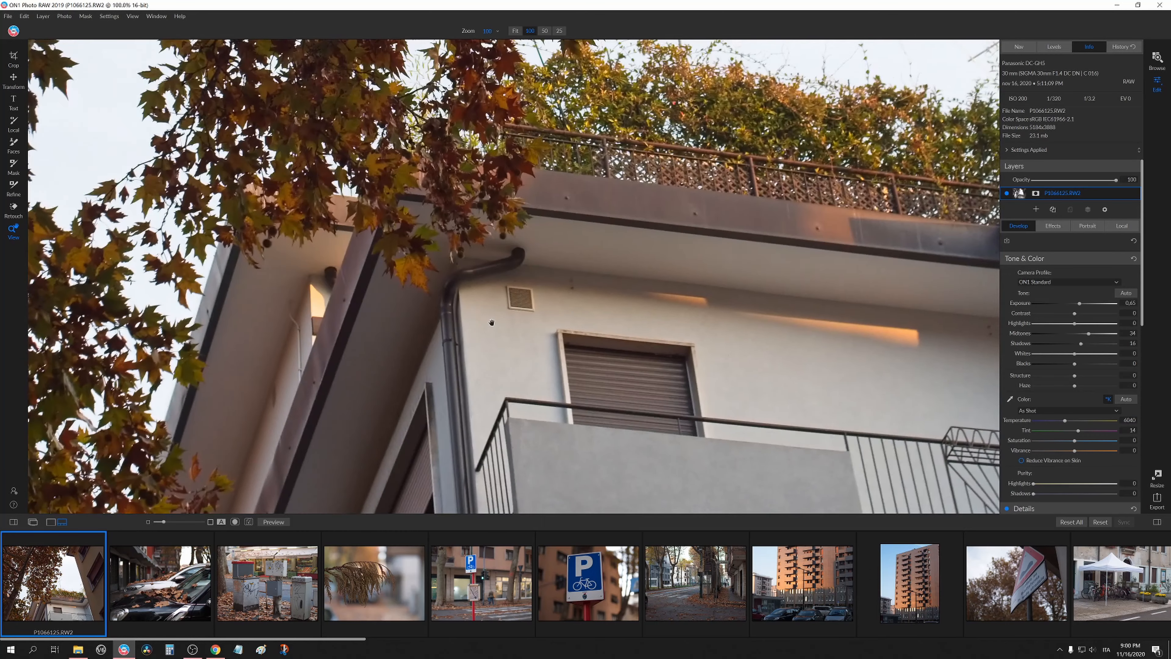
click(490, 321)
Open the second photo, the cars covered with leaves, for editing.
scroll(1020, 407, down, 2)
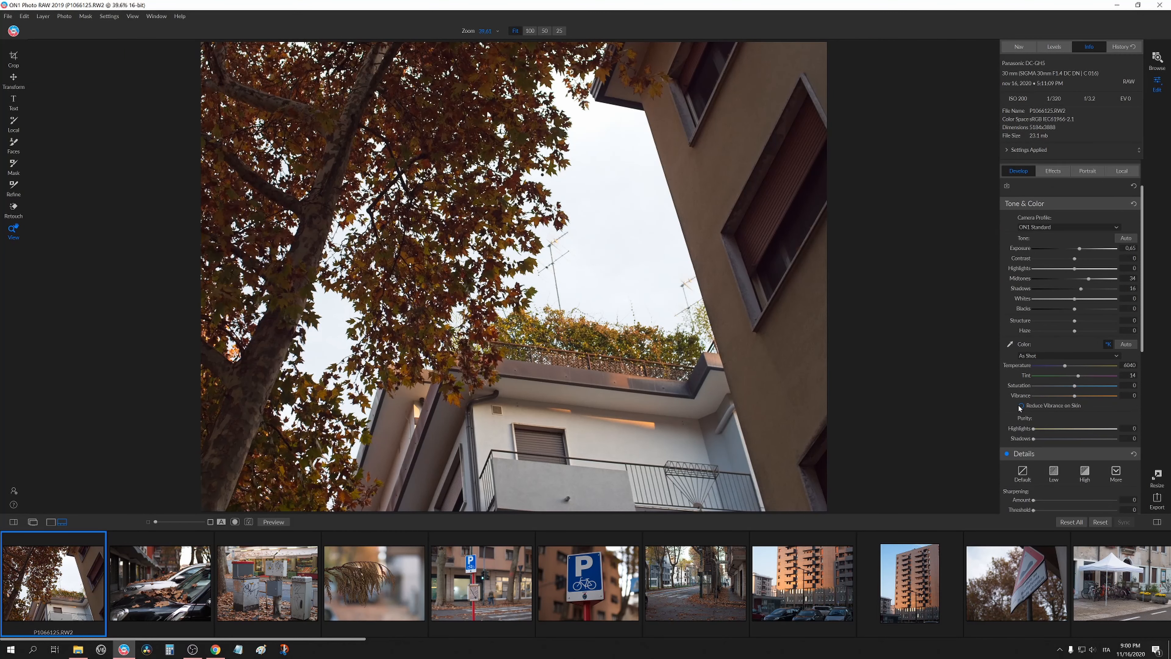
mouse_move(52, 592)
click(133, 586)
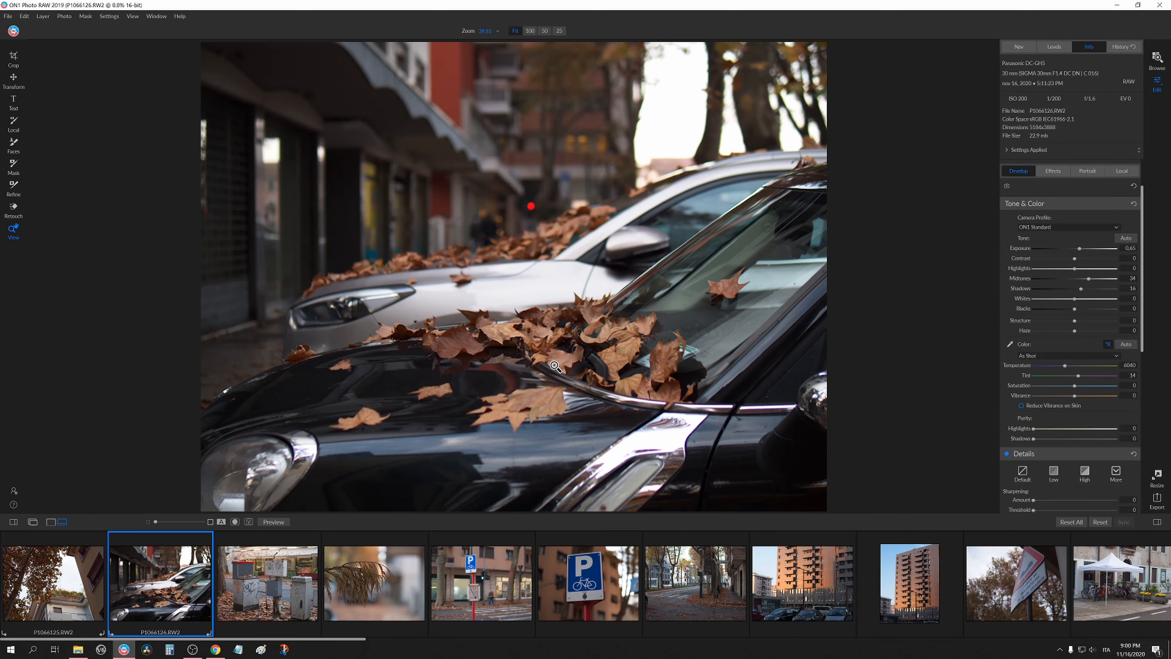
Inspect the car photo at 100% zoom and set Exposure to 0.45.
click(548, 340)
click(548, 341)
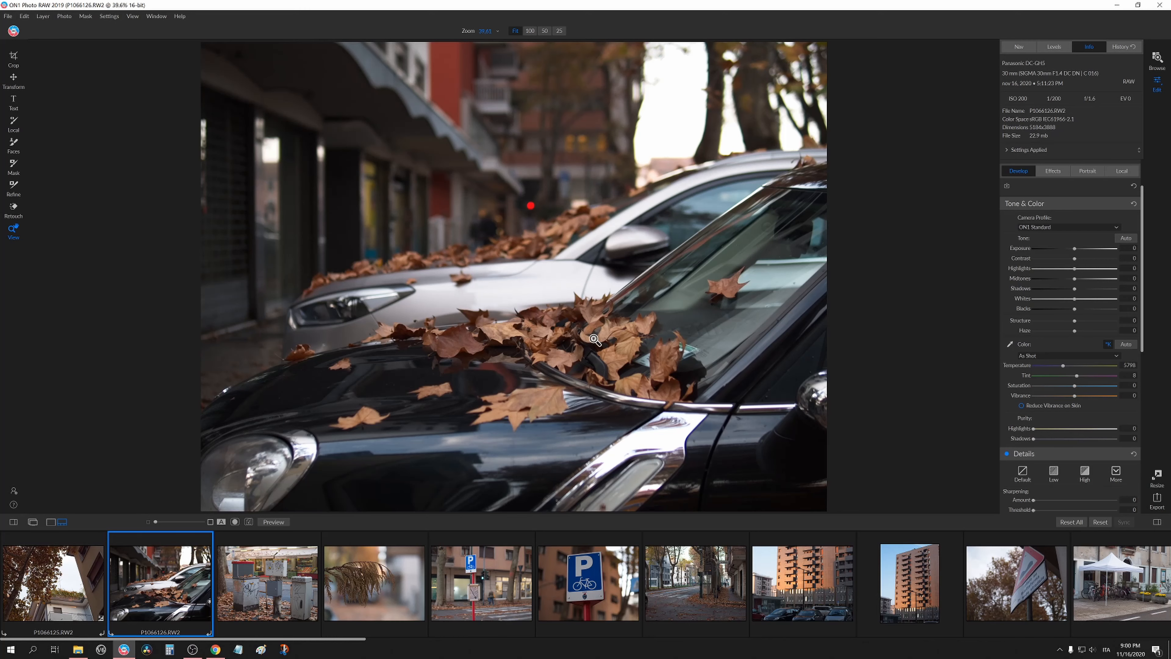
click(526, 361)
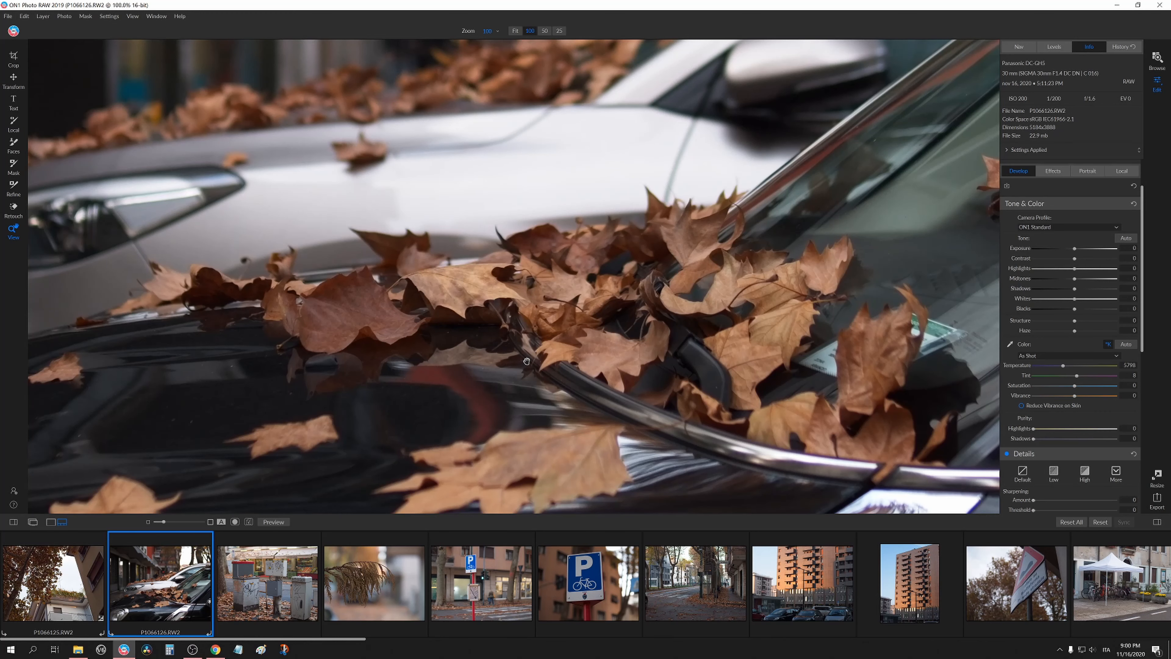
click(646, 377)
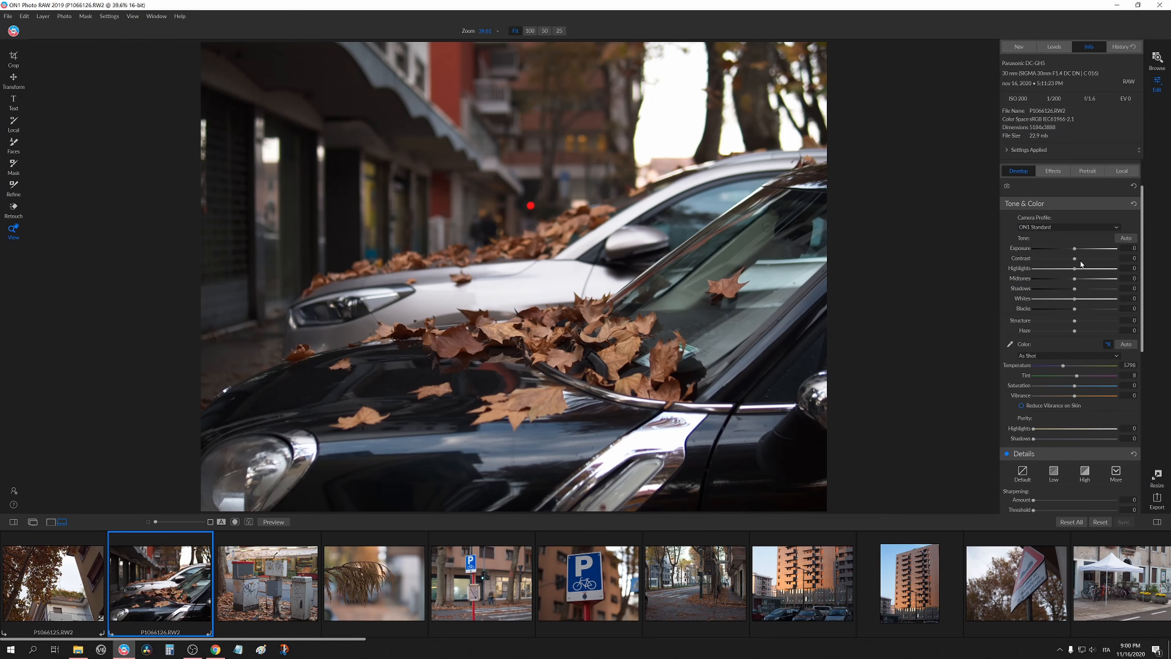
drag(1076, 252, 1059, 269)
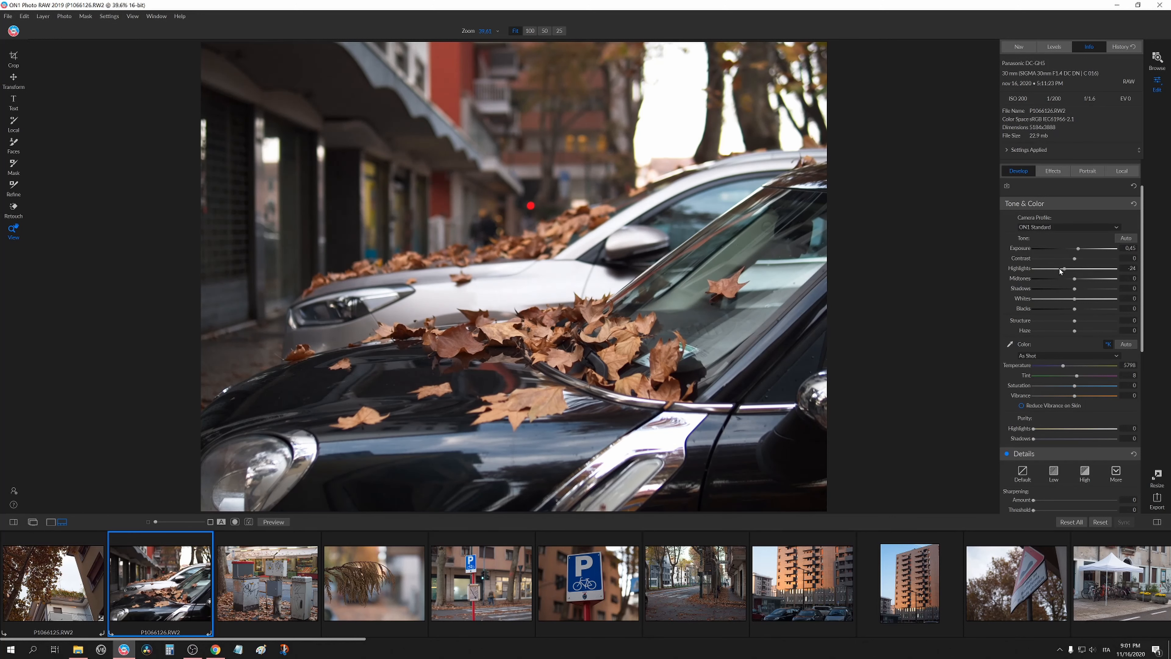
Check the blurred background at 100% zoom, then lower Shadows to -4 and Blacks to -13.
click(580, 216)
drag(732, 166, 685, 369)
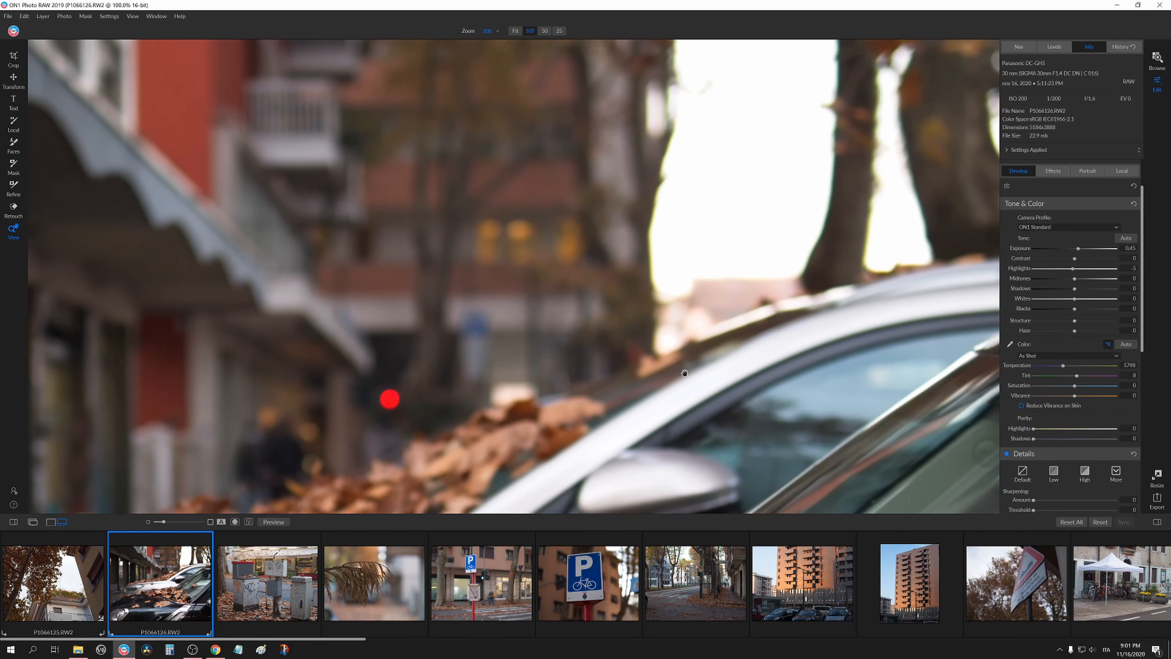
drag(689, 60, 701, 274)
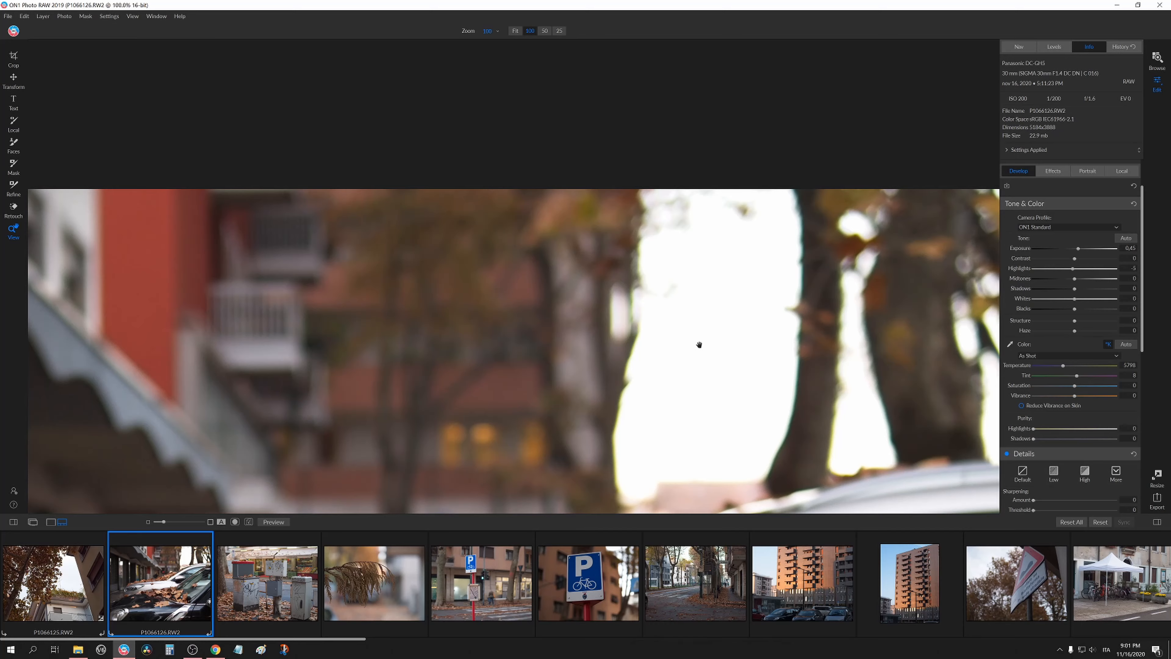
drag(698, 342, 731, 154)
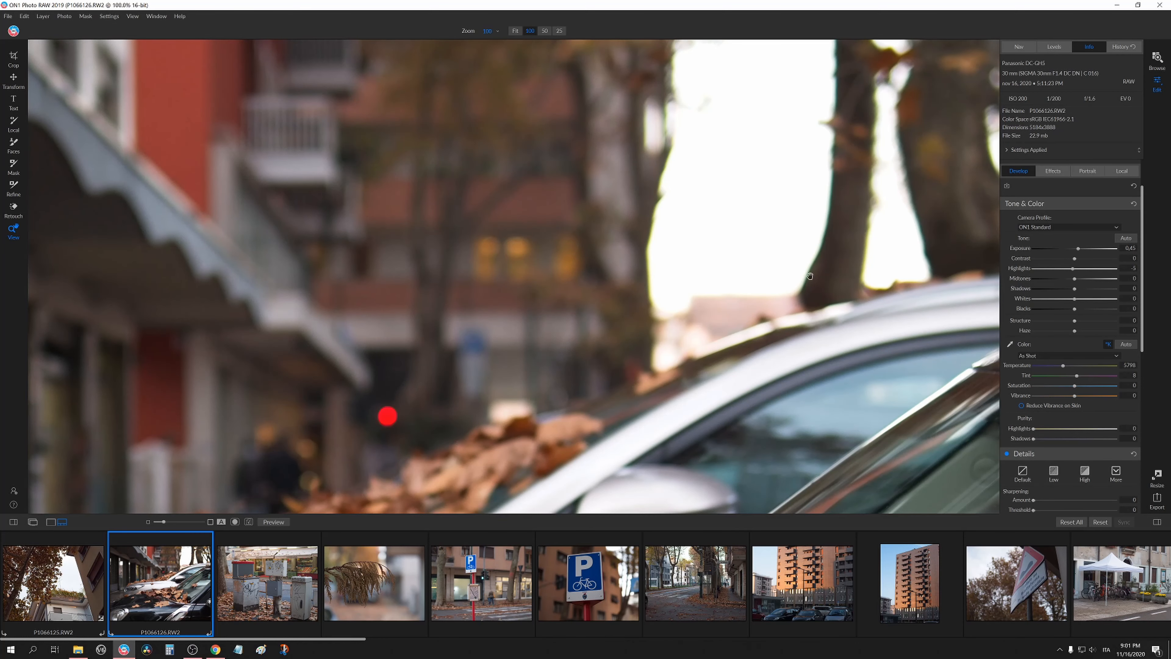
drag(350, 482, 532, 299)
key(ctrl+0)
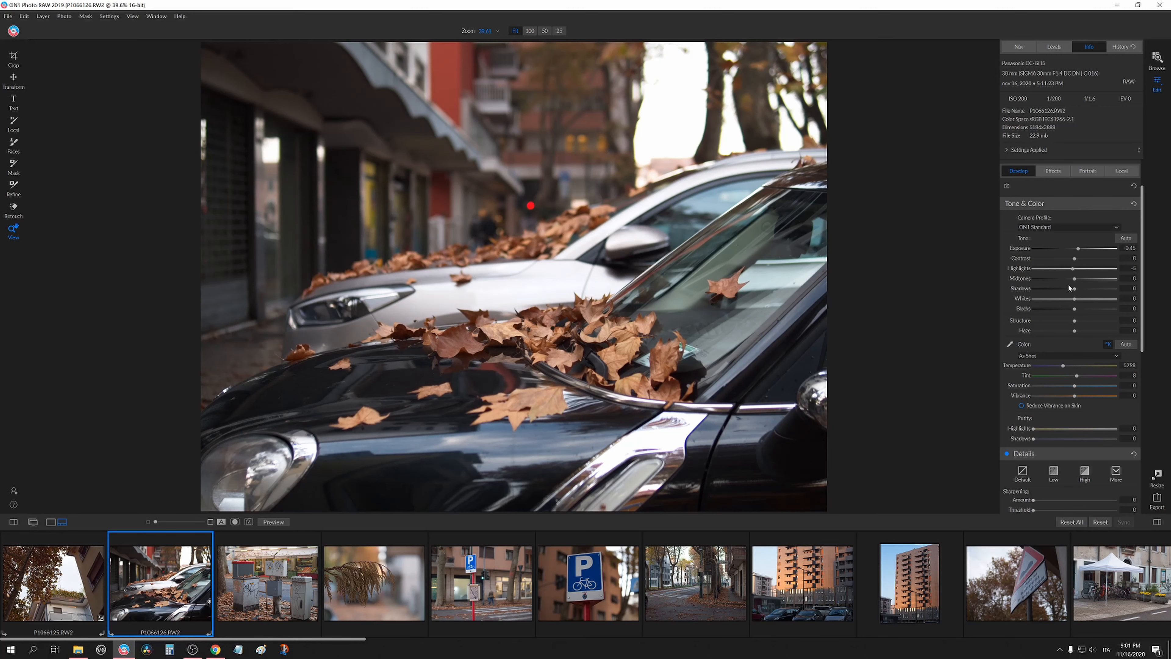
mouse_move(1076, 278)
mouse_down()
mouse_move(1086, 279)
mouse_move(1065, 290)
mouse_up()
mouse_move(1065, 289)
mouse_down()
mouse_move(1041, 292)
mouse_move(1074, 296)
mouse_move(1069, 310)
mouse_up()
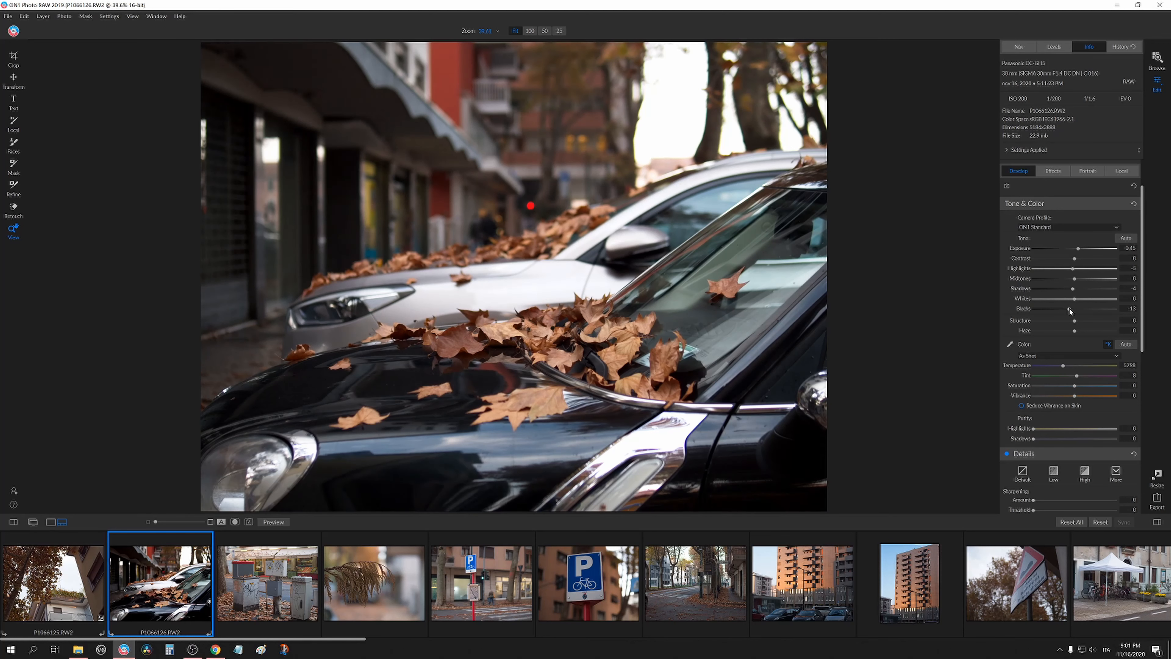
Set Contrast to 16 and Midtones to 16.
drag(1076, 261, 1080, 261)
drag(1078, 278, 1082, 278)
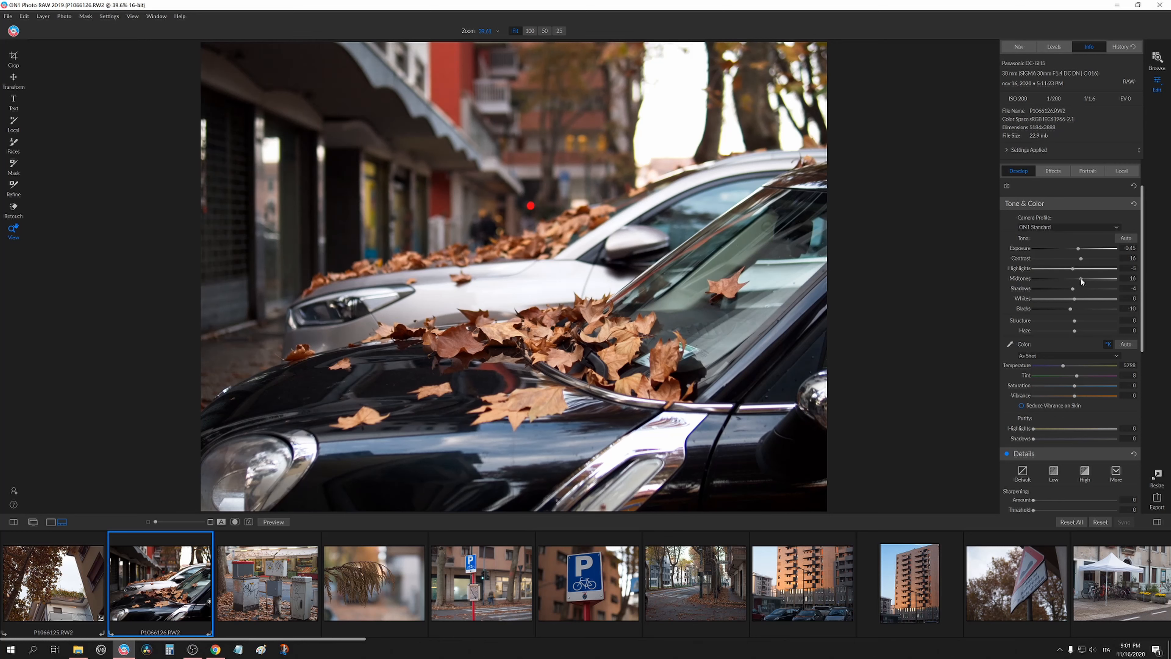
Try a Purple color-fringe correction of 39 while viewing at 100%, then reset it.
scroll(1010, 389, down, 1)
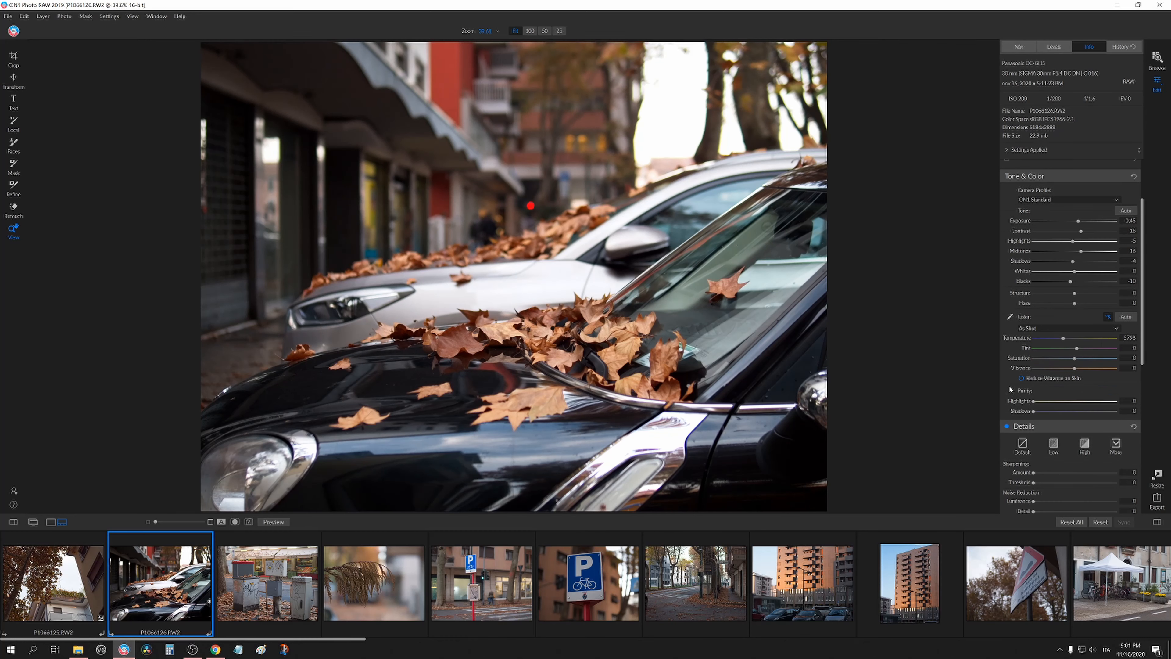
scroll(1009, 335, down, 3)
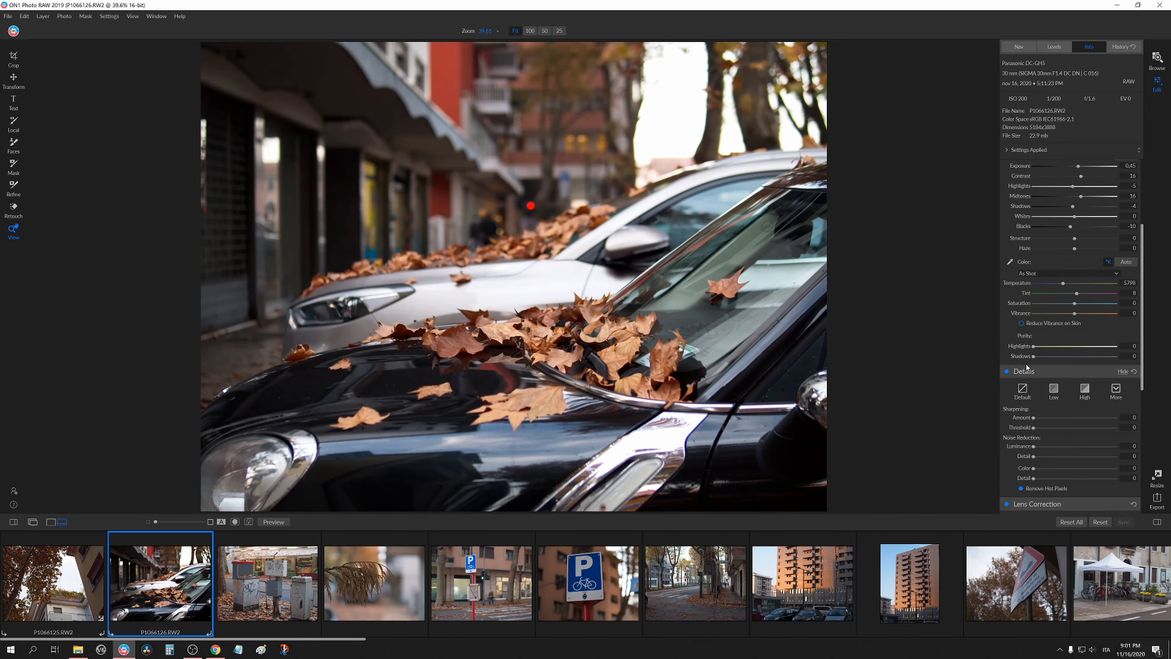
scroll(1036, 349, down, 5)
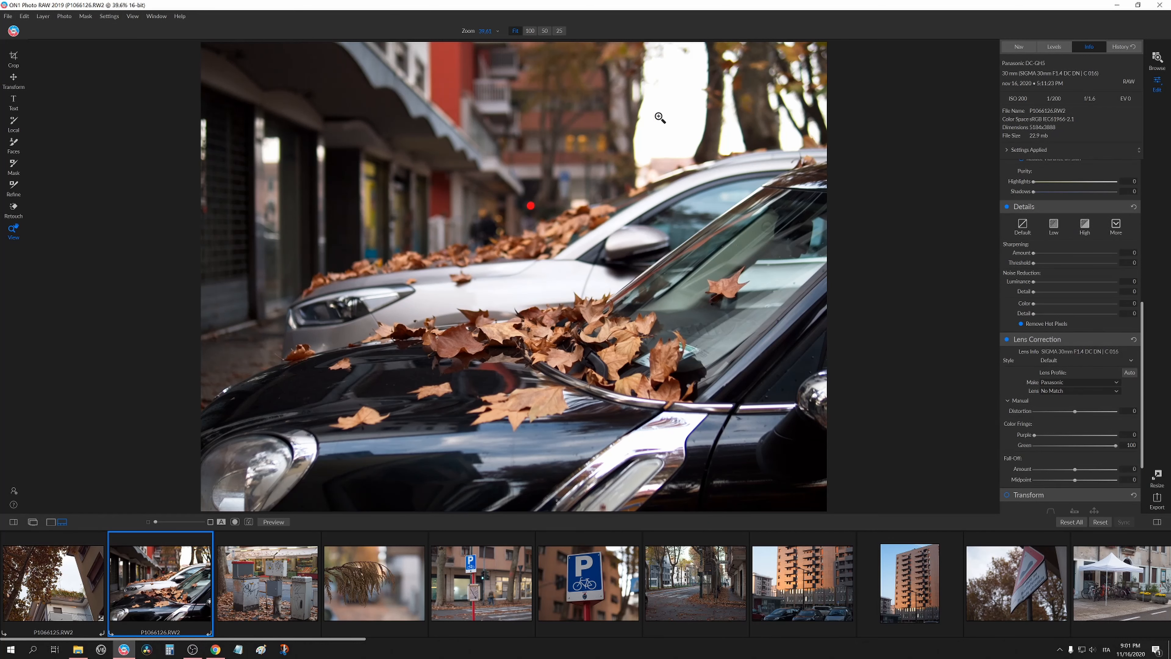
click(752, 120)
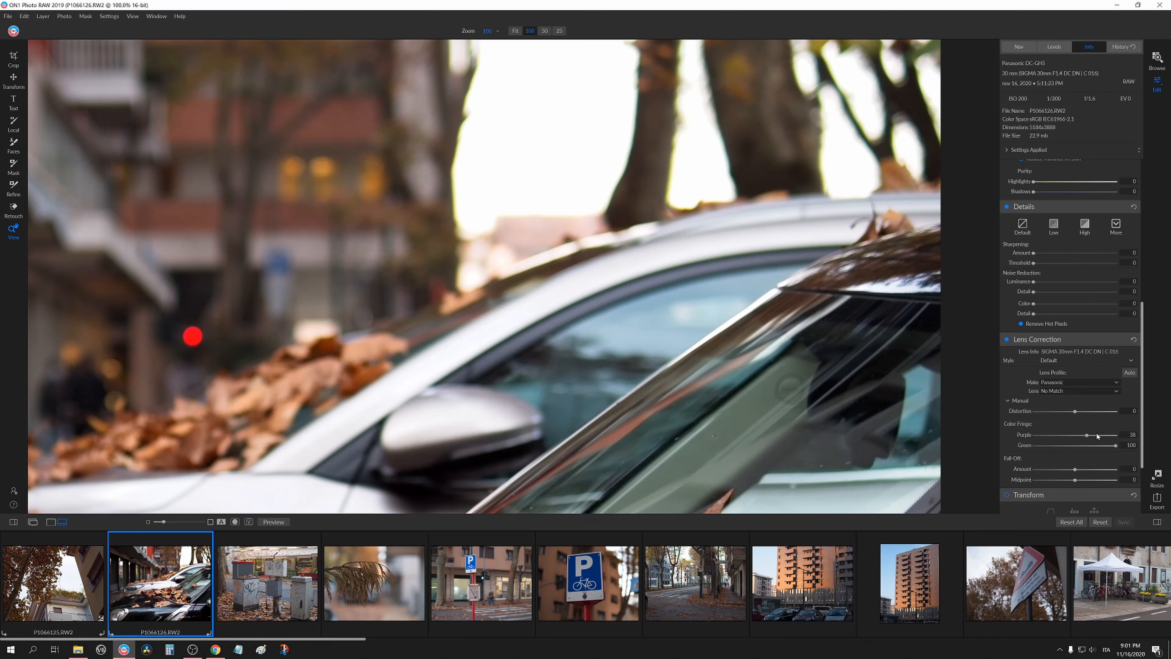
drag(1096, 433, 1118, 435)
double_click(1072, 439)
click(730, 204)
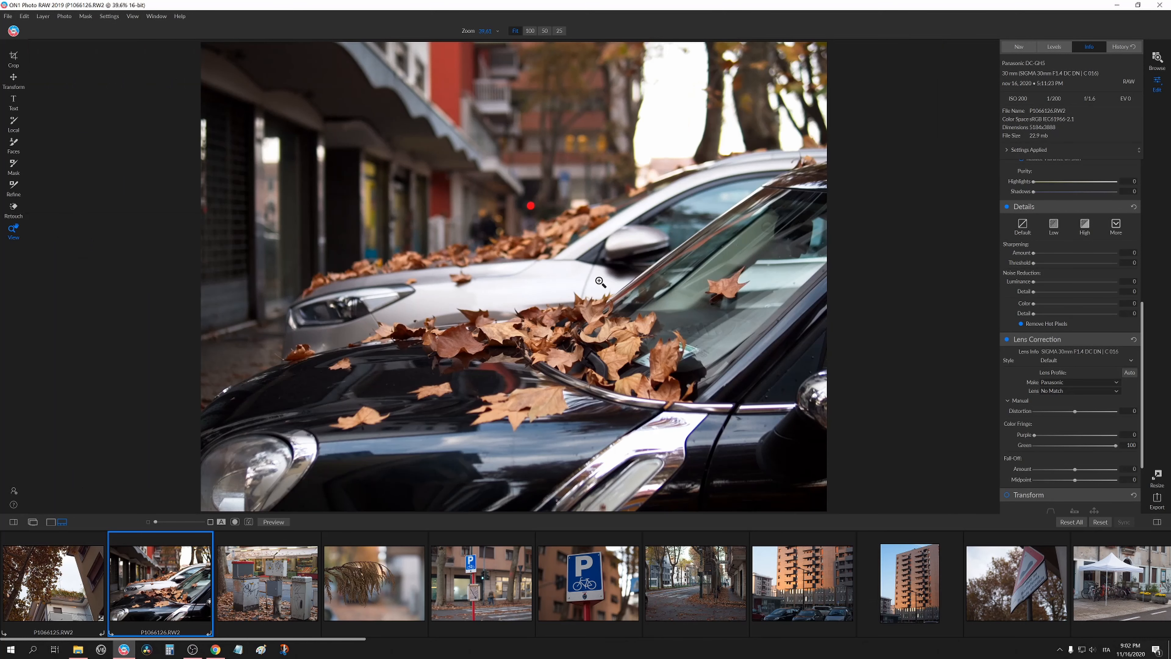
Set Sharpening Amount to 15 while examining the leaves at 100% zoom.
click(582, 319)
drag(536, 343, 563, 357)
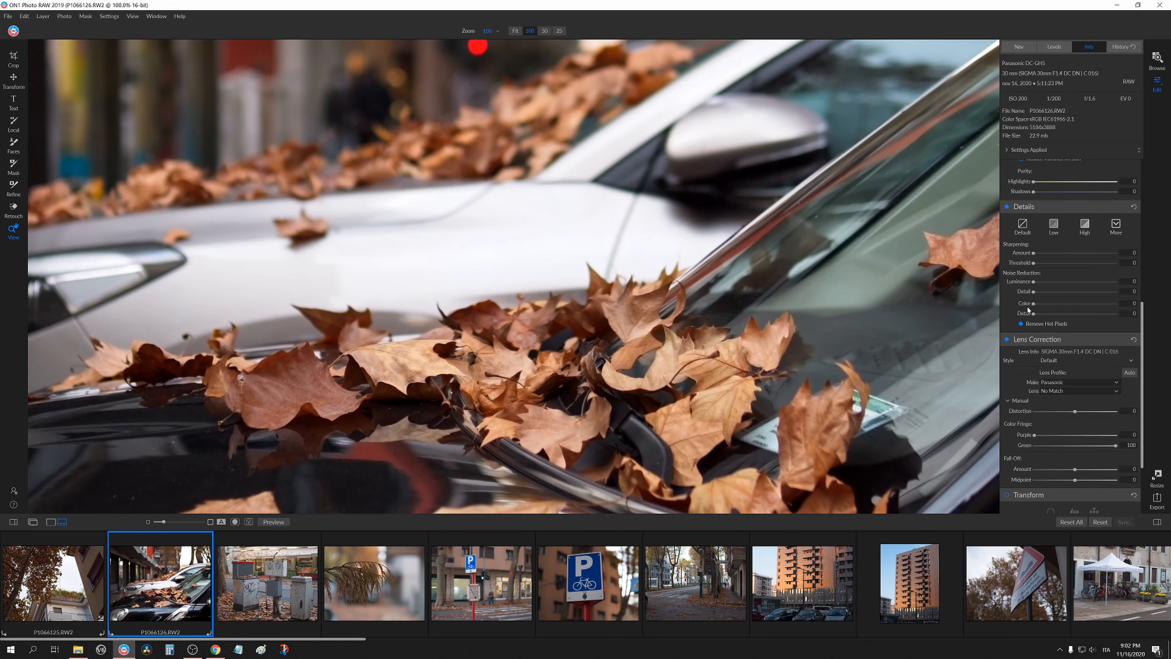
scroll(1027, 327, up, 2)
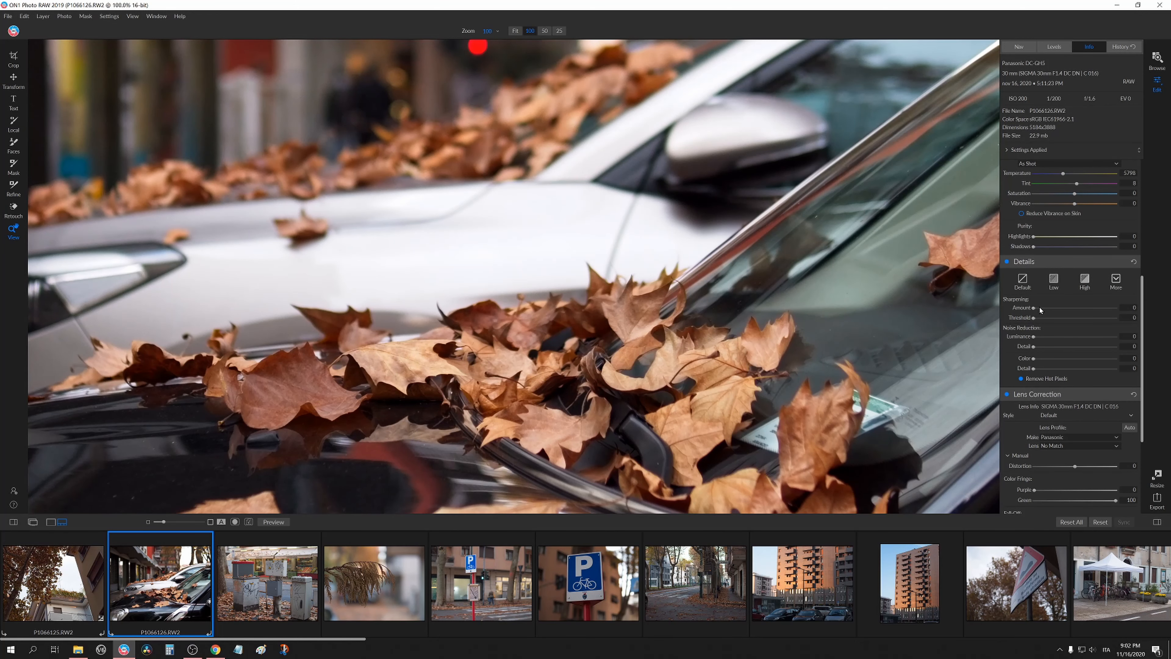
drag(1055, 308, 1046, 308)
click(477, 358)
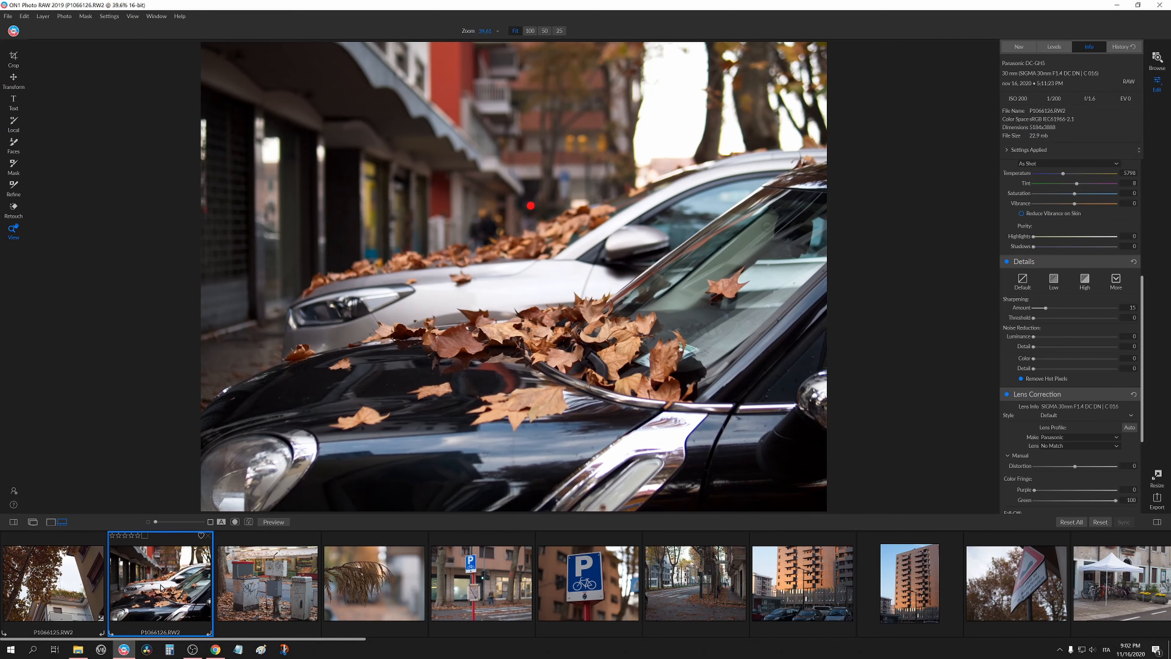
Open the third photo, the graffiti utility boxes, and inspect it at 100% zoom.
click(255, 589)
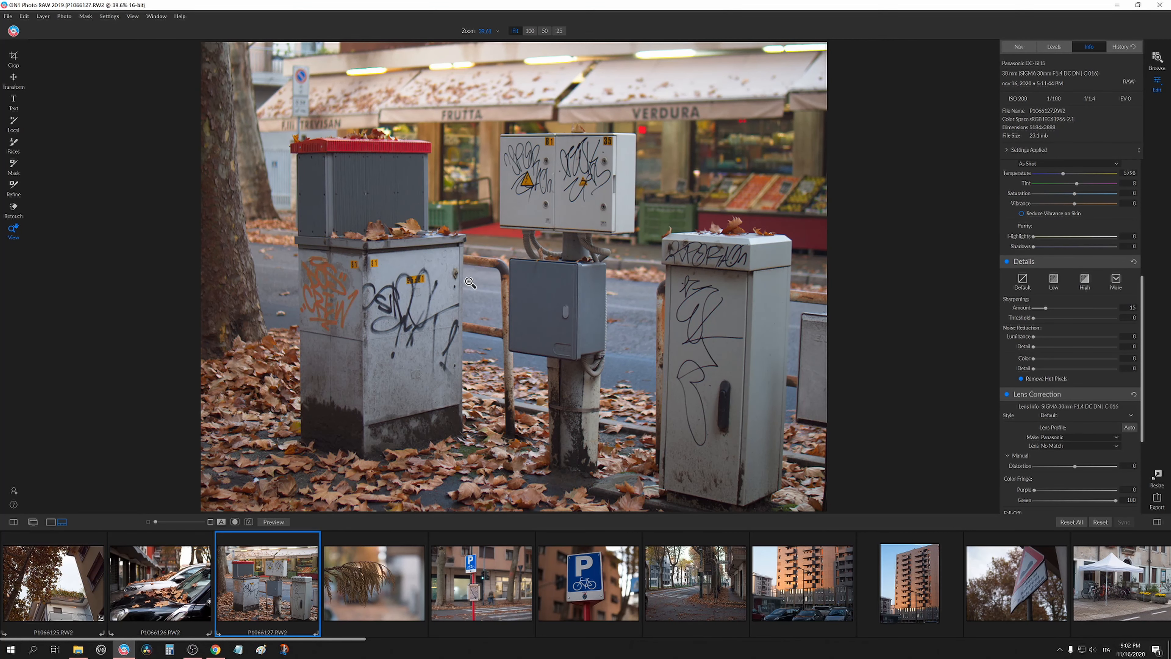
click(524, 225)
click(531, 208)
click(535, 197)
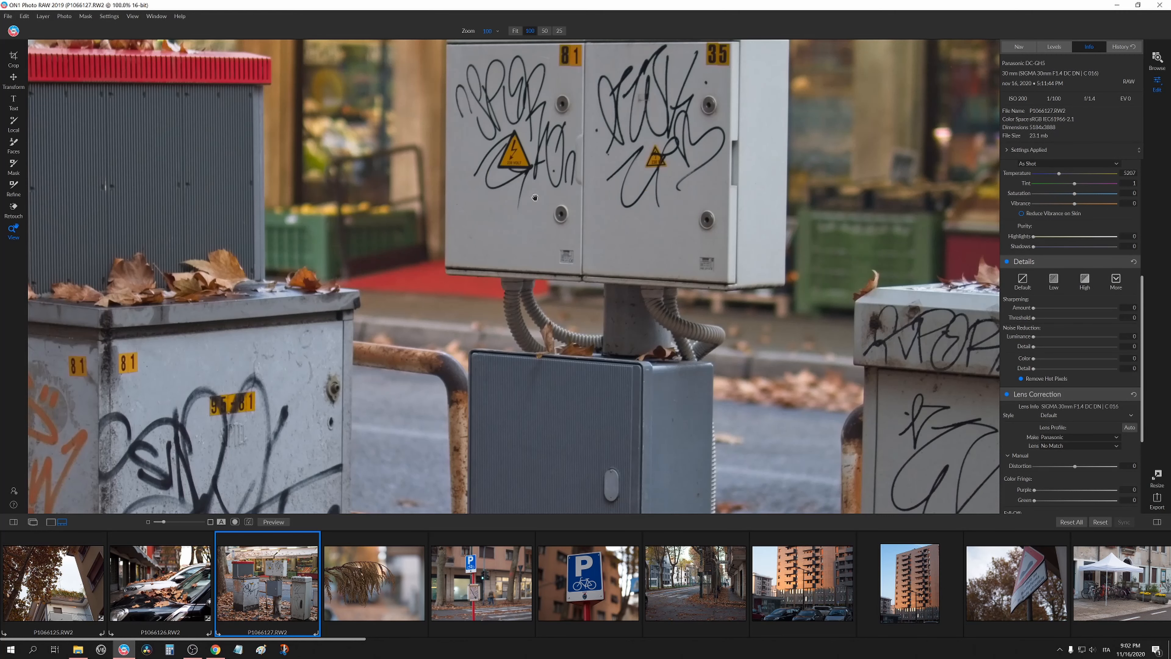
drag(535, 198, 565, 297)
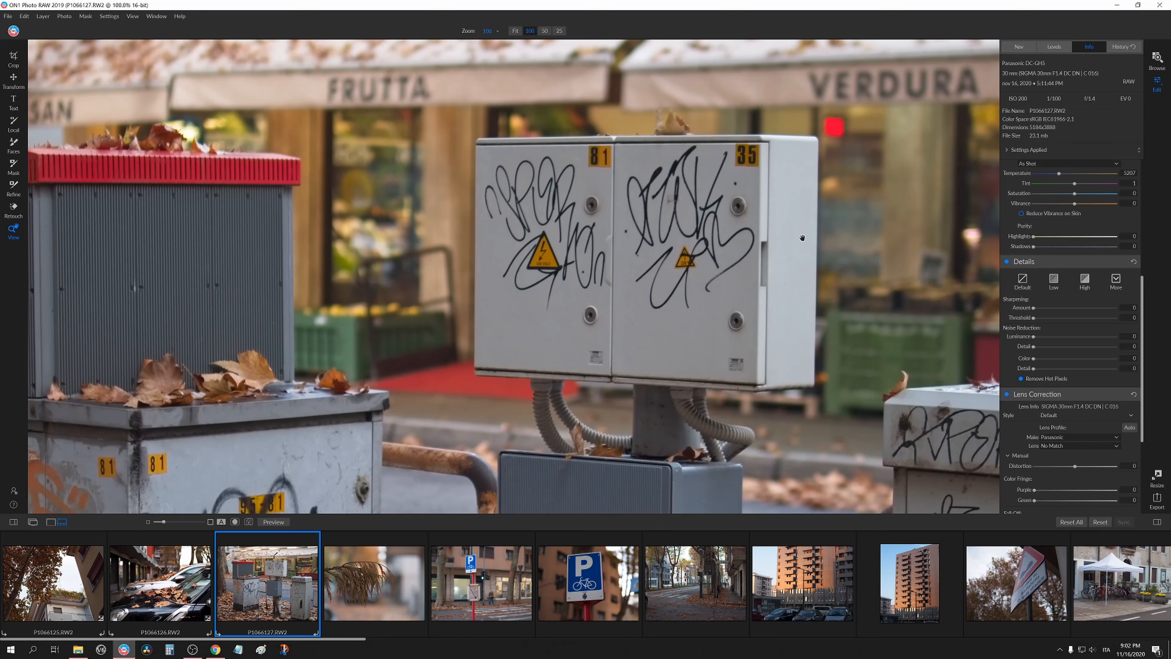
click(715, 240)
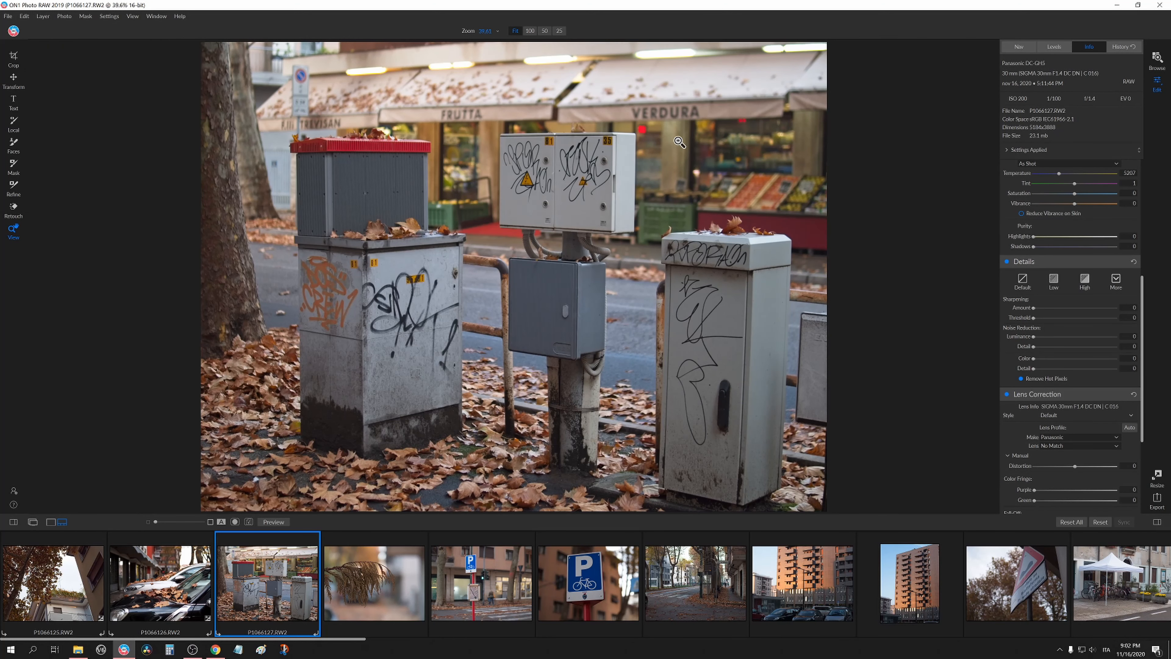
Set Exposure to 0.25, Contrast to 10 and Shadows to 2 on the utility-box photo.
scroll(1036, 308, up, 5)
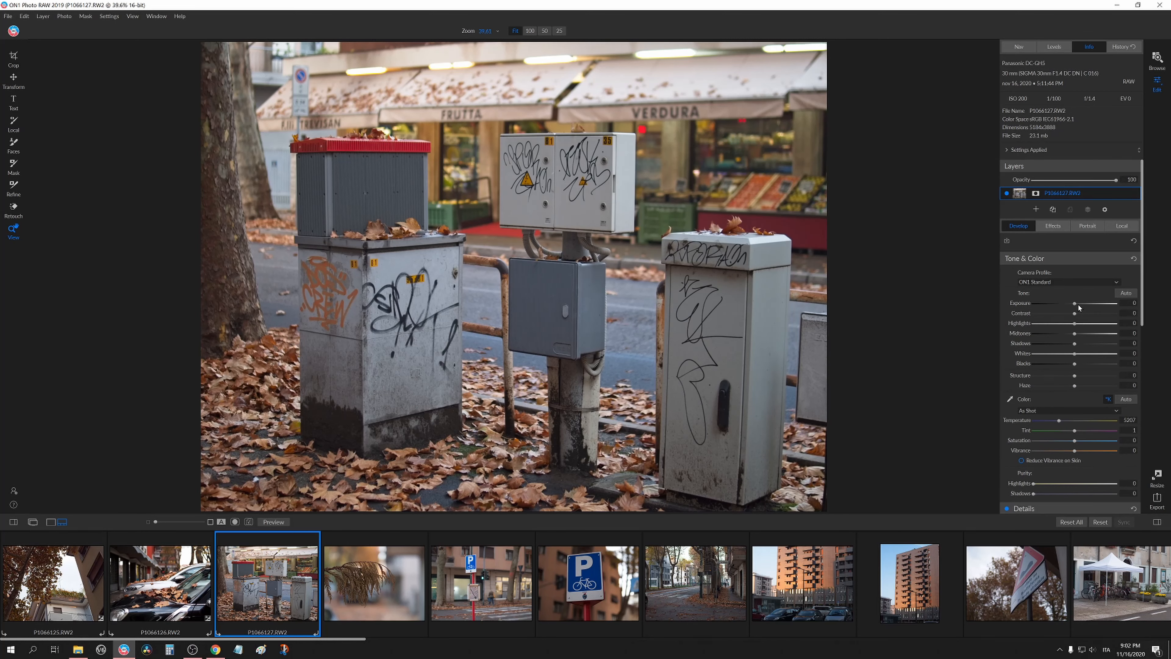
click(1075, 304)
drag(1077, 304, 1078, 341)
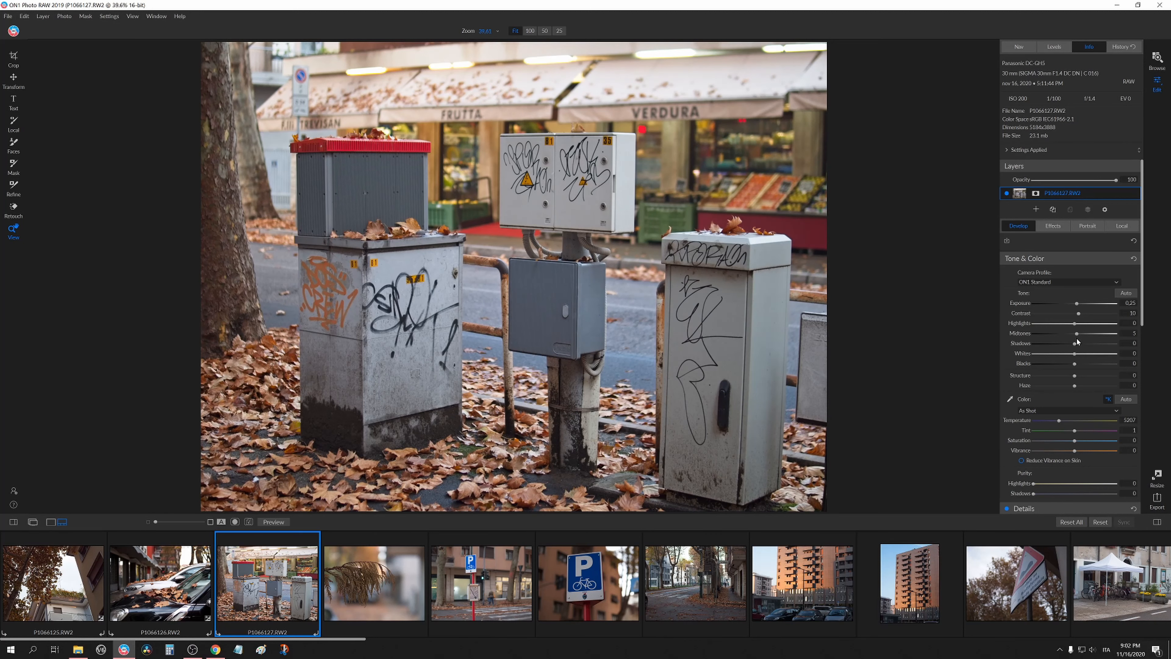
drag(1063, 342, 1075, 348)
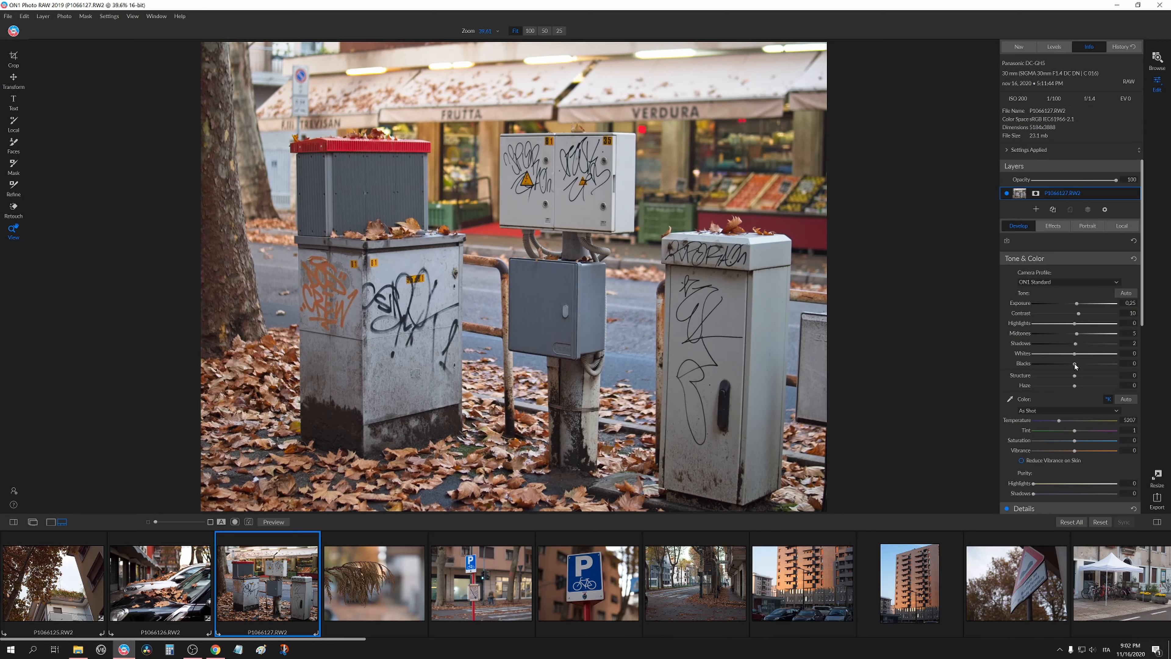
Set Structure to 3 on the utility-box photo, comparing detail at 100% zoom.
drag(1062, 364, 1123, 376)
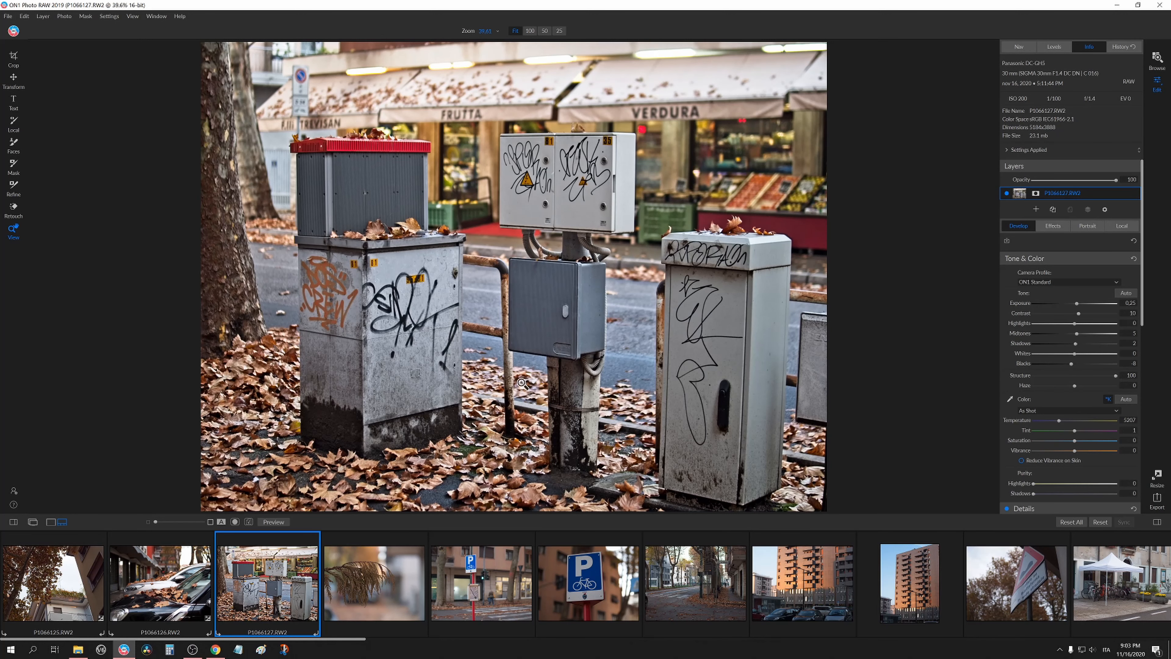
click(521, 431)
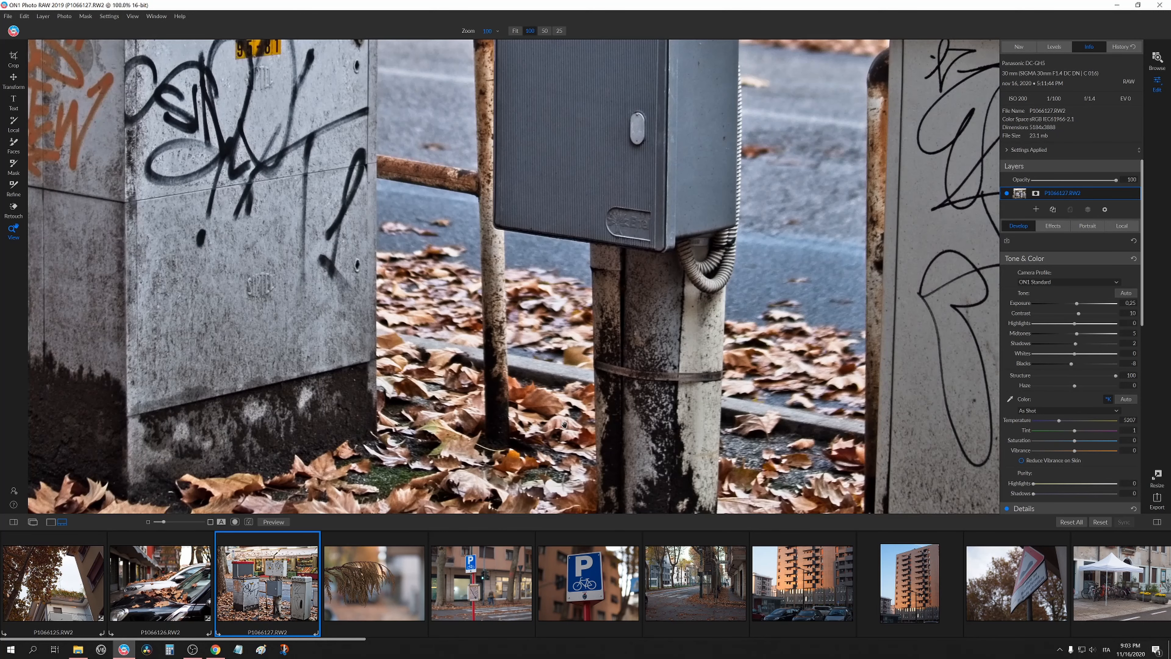
click(604, 398)
drag(1111, 377, 1077, 376)
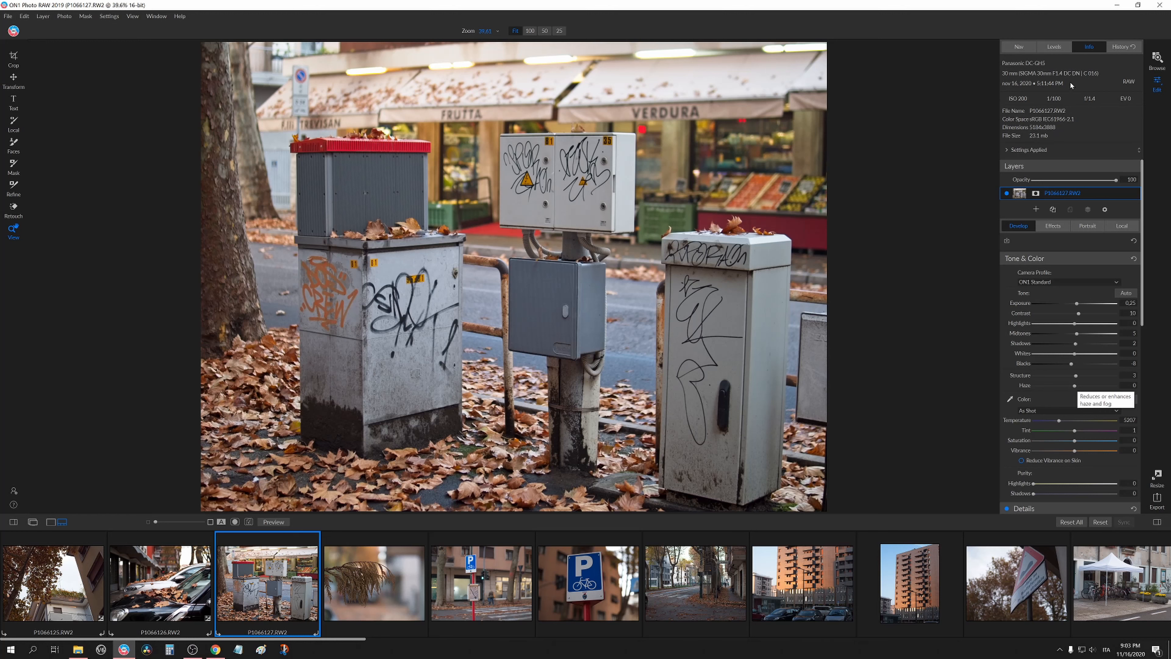
mouse_move(1076, 375)
mouse_down()
mouse_move(1089, 377)
mouse_move(1076, 376)
mouse_up()
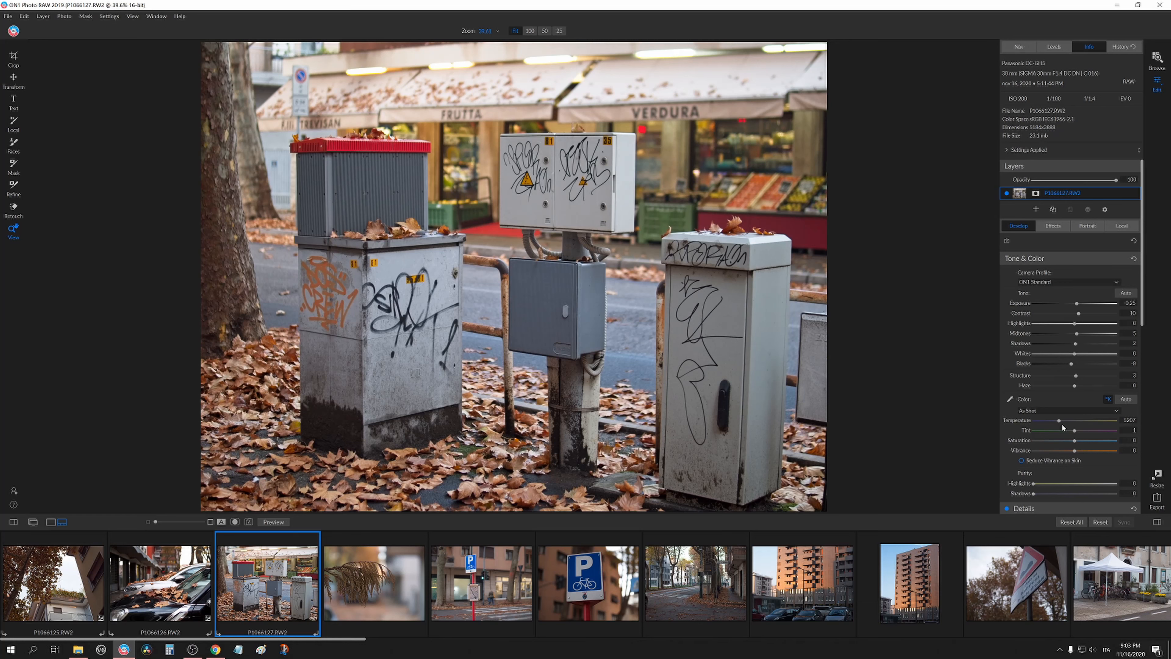
Set Sharpening Amount to 14 while inspecting the graffiti at 100% zoom, and set Temperature to 5775.
scroll(1045, 396, down, 3)
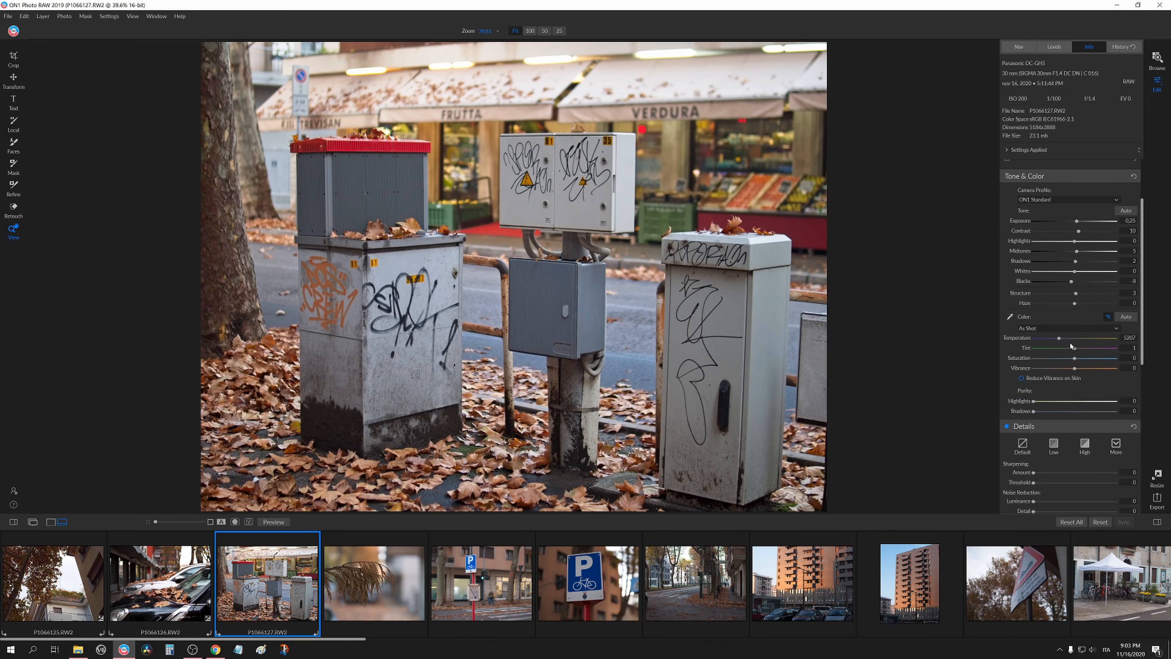
click(413, 412)
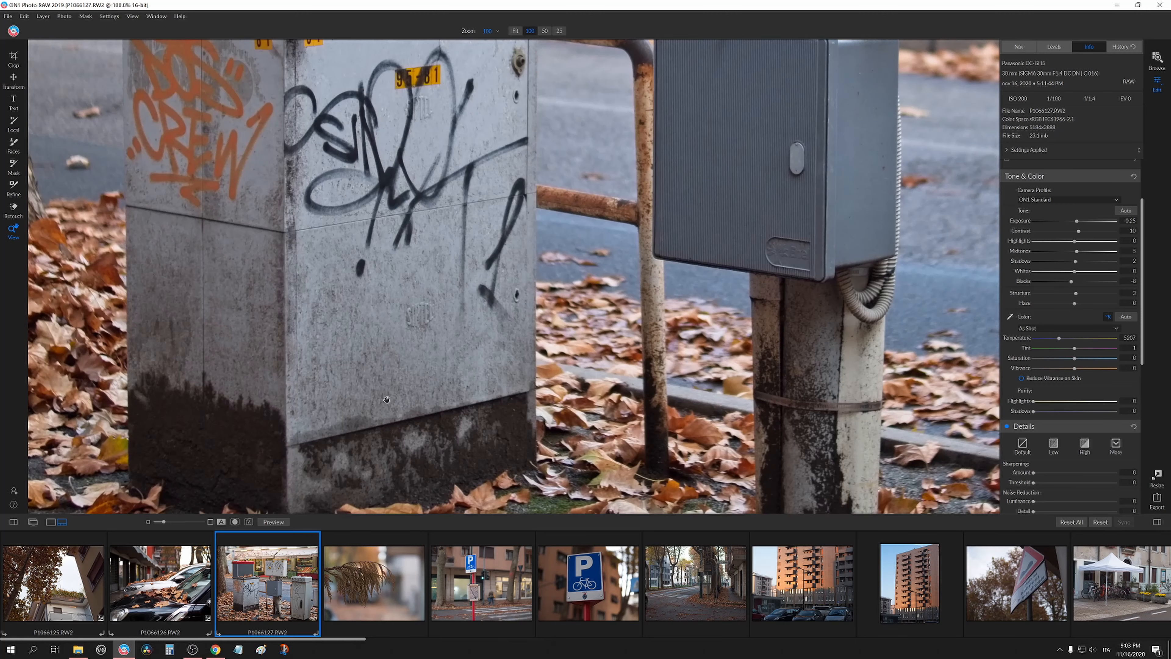
click(444, 419)
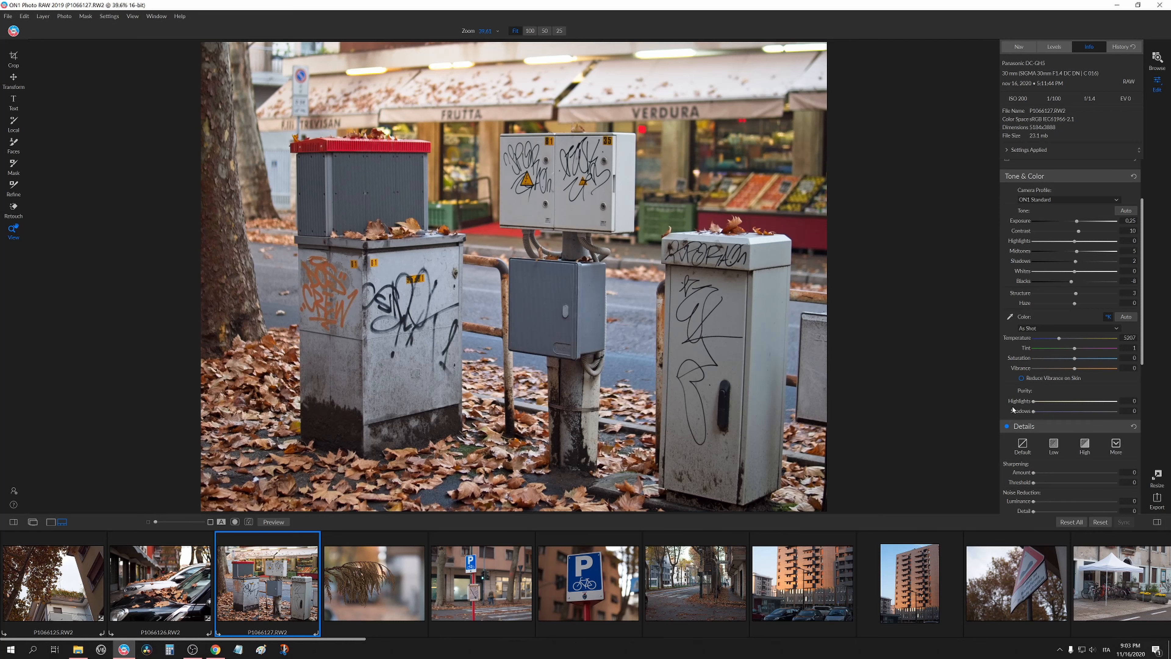
scroll(1013, 408, down, 3)
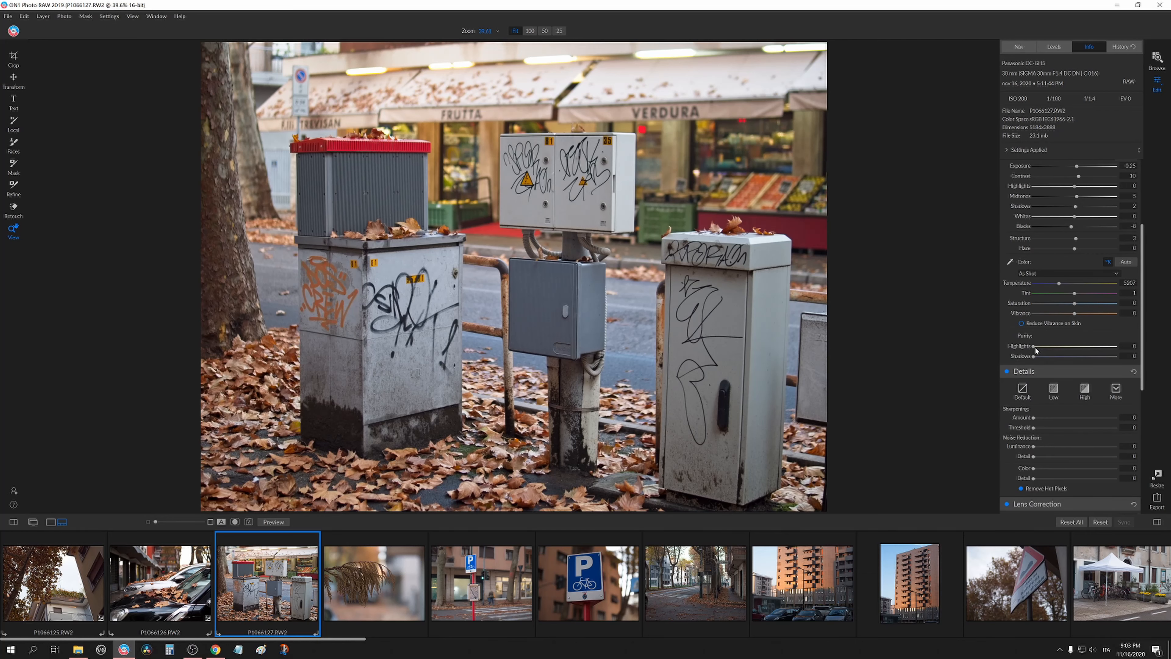
drag(1041, 416, 1048, 418)
click(548, 184)
drag(545, 209, 545, 242)
drag(656, 239, 652, 269)
click(668, 226)
scroll(1007, 420, up, 5)
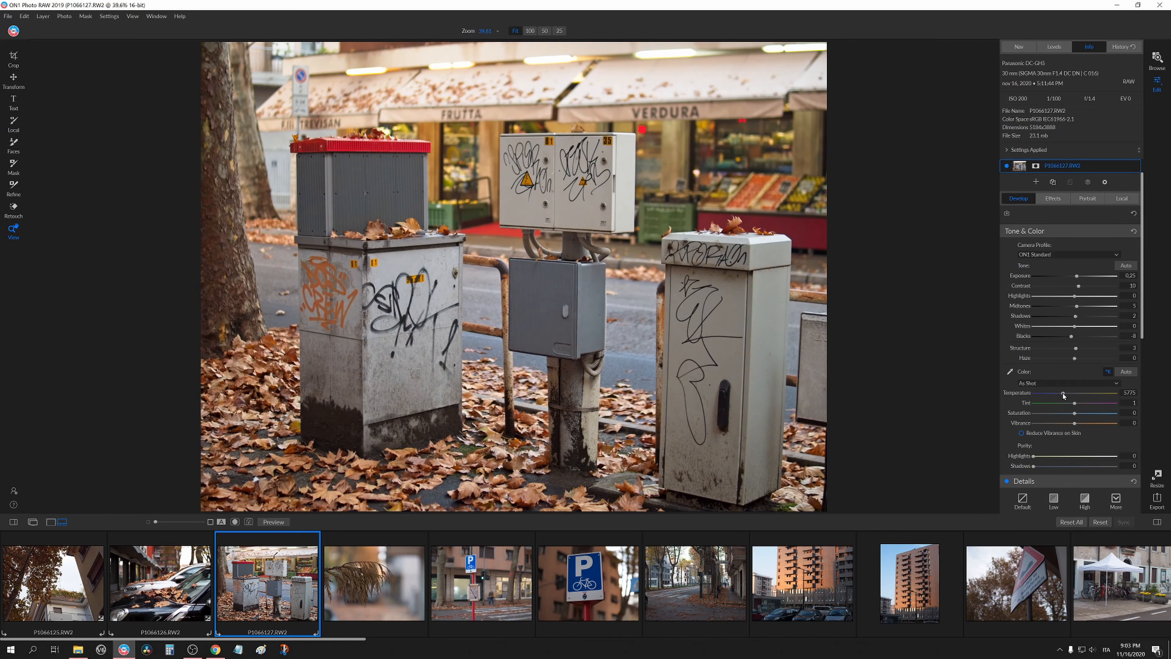
click(1063, 394)
Crop a thin strip off the left edge of the utility-box photo and check it at 100% zoom.
click(14, 59)
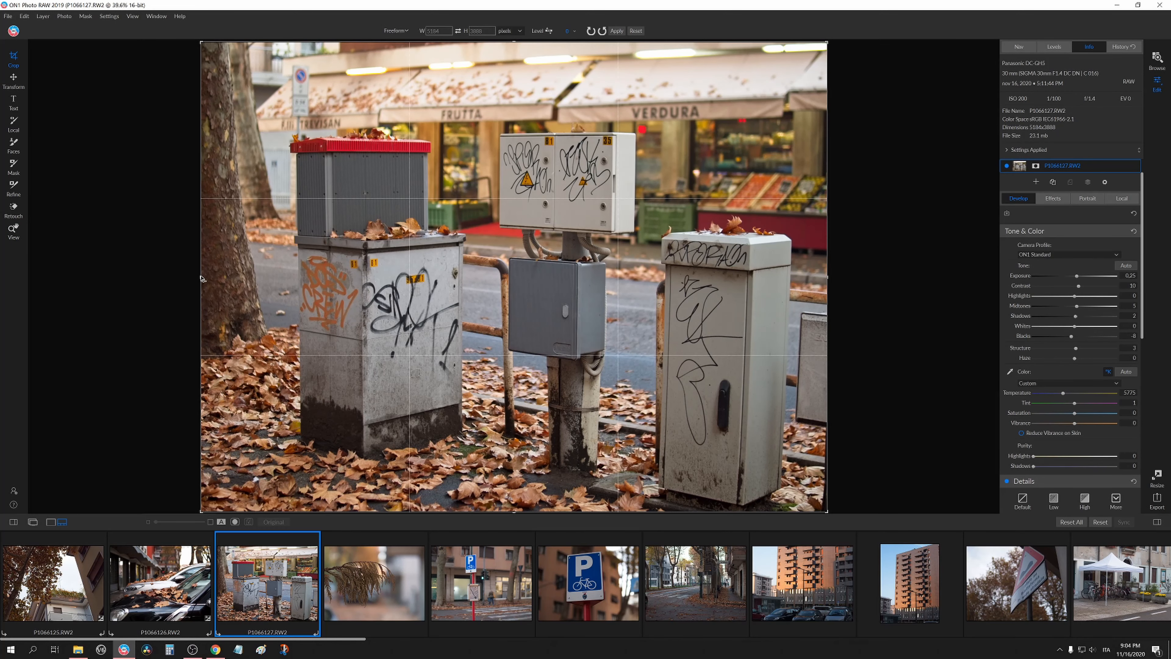
drag(202, 279, 221, 281)
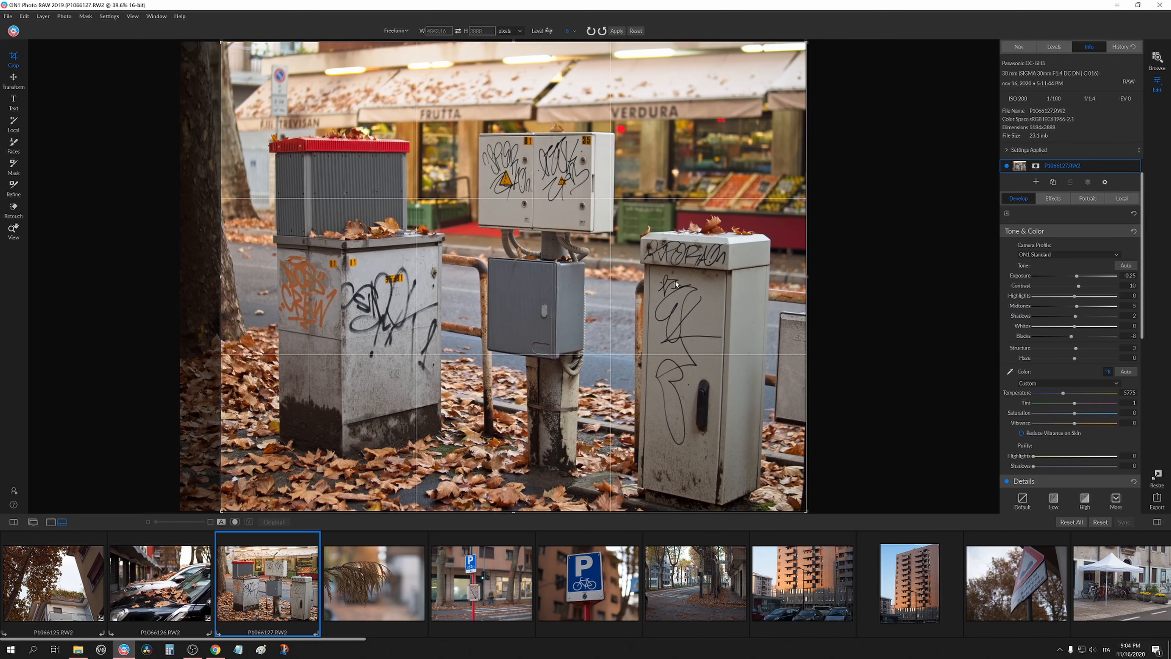
key(z)
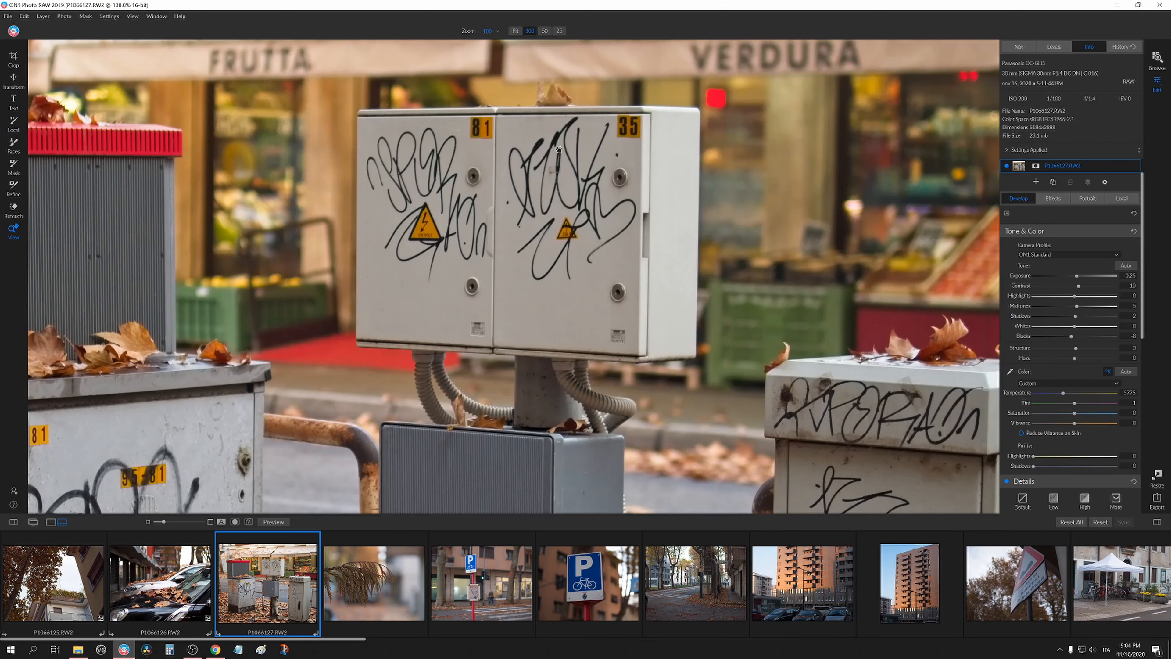
click(558, 152)
drag(570, 217, 586, 309)
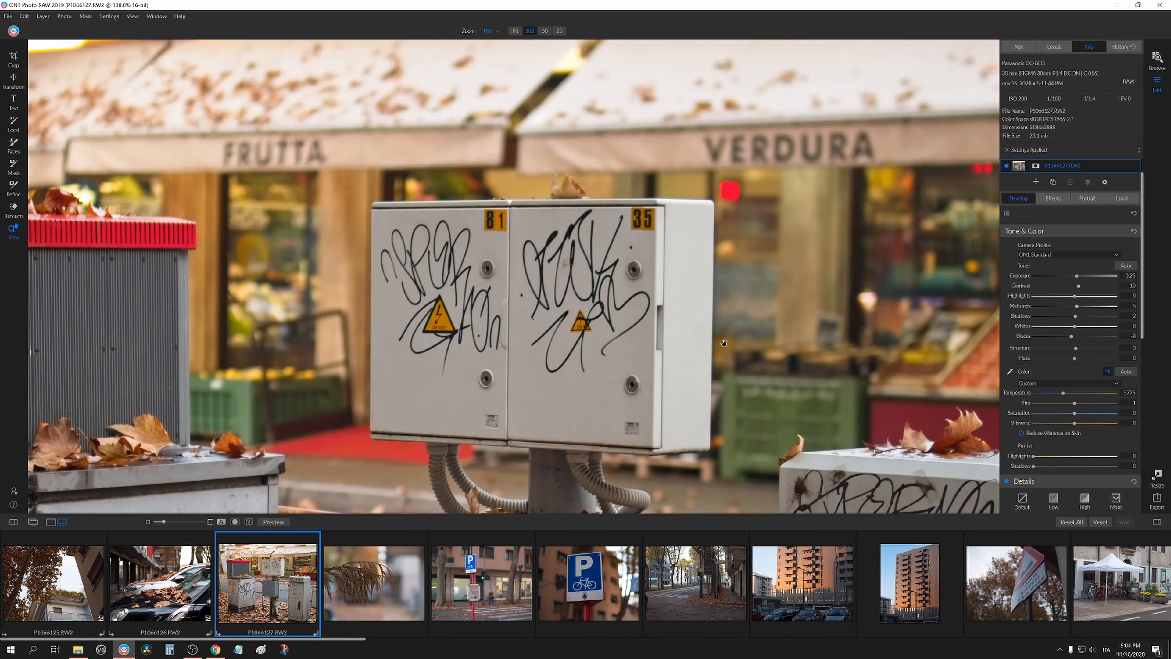
click(585, 308)
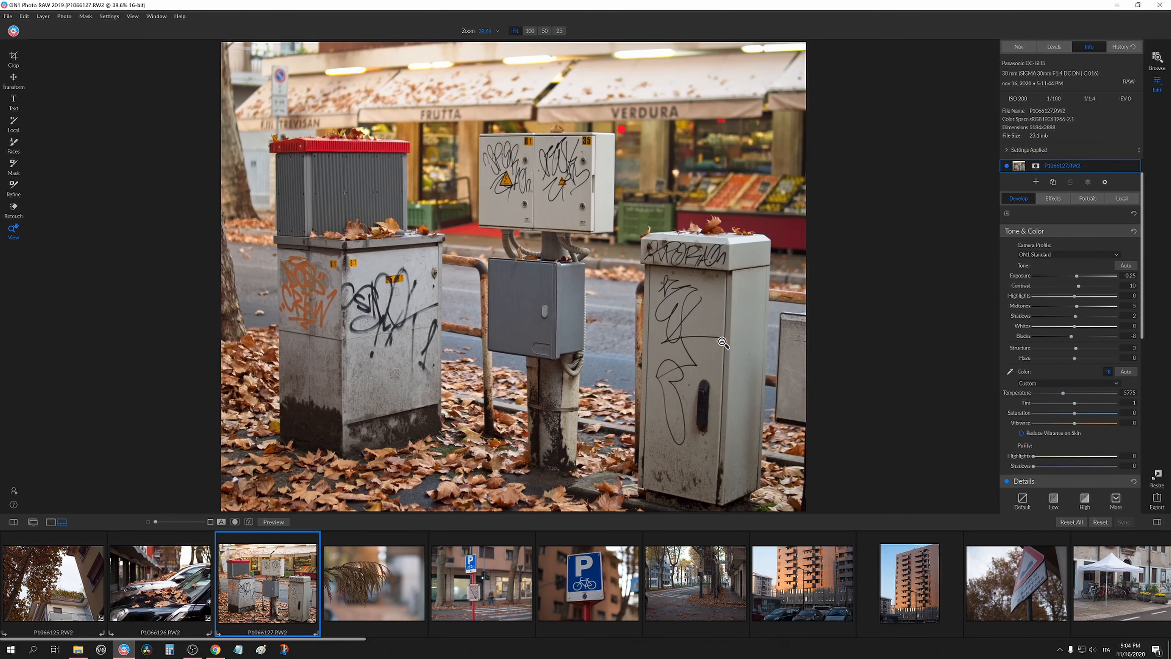
Open the fourth photo, the dry branch, and set Exposure to 0.25 and Midtones to 19, checking at 100%.
click(361, 593)
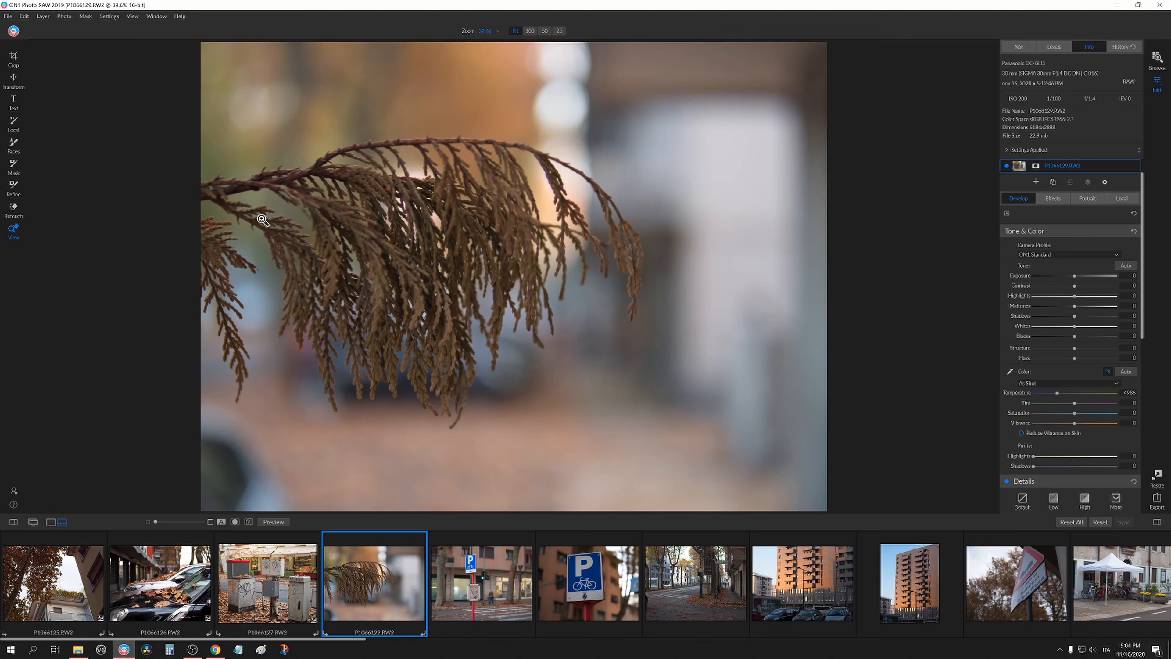
drag(1075, 277, 1074, 301)
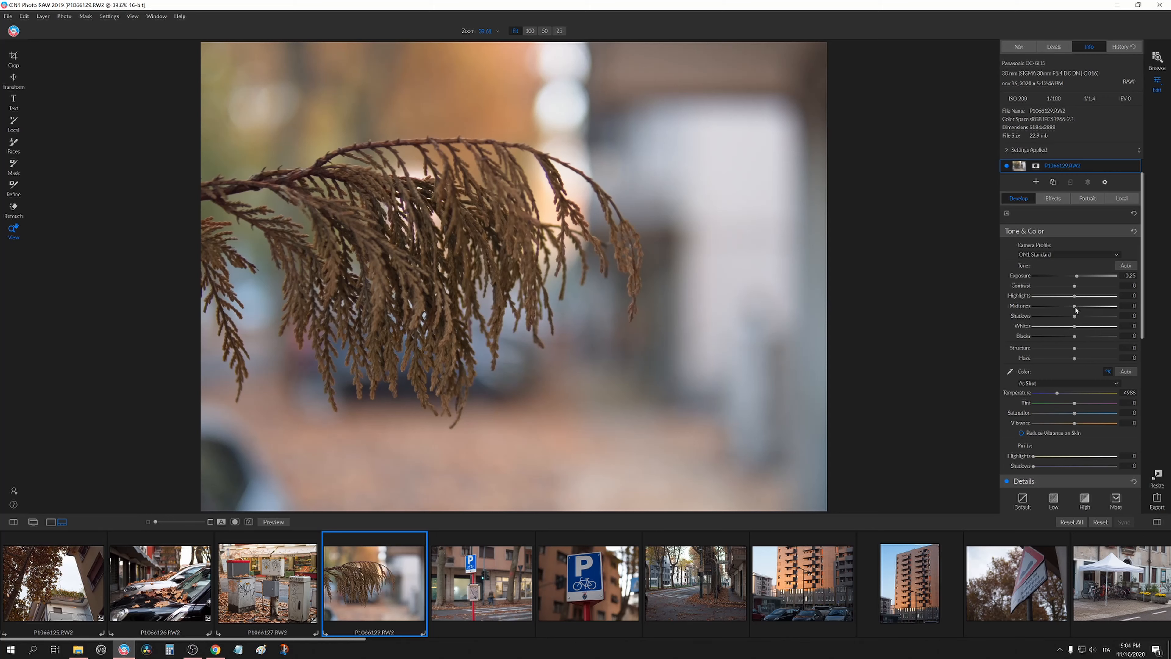
drag(1076, 310, 1079, 318)
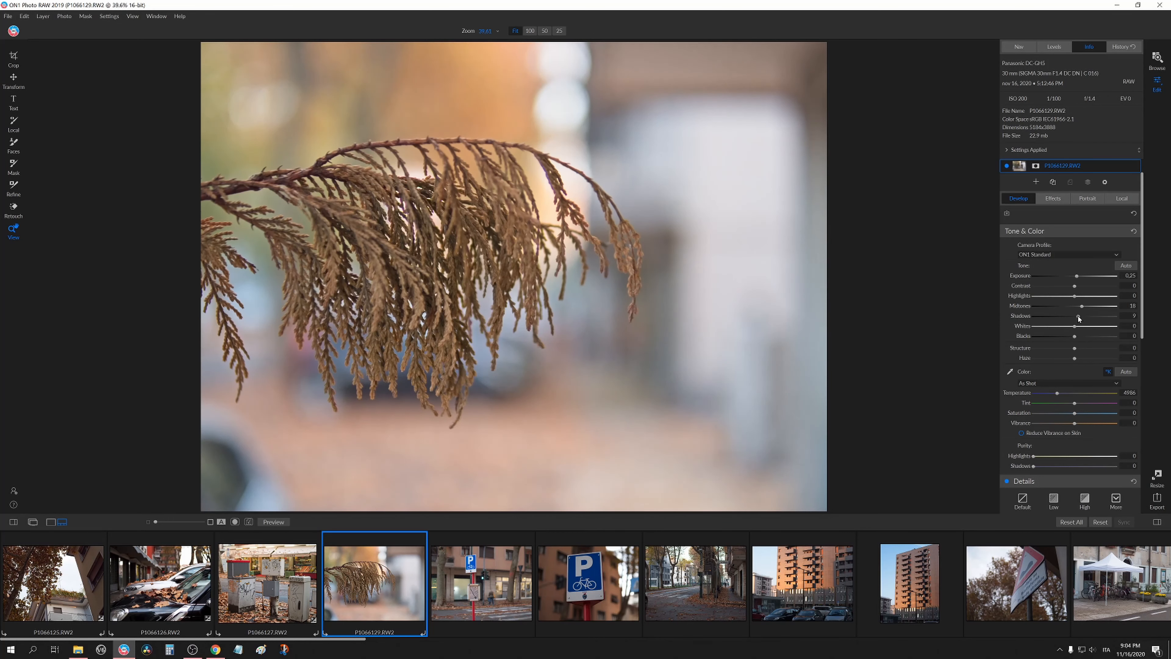
click(475, 233)
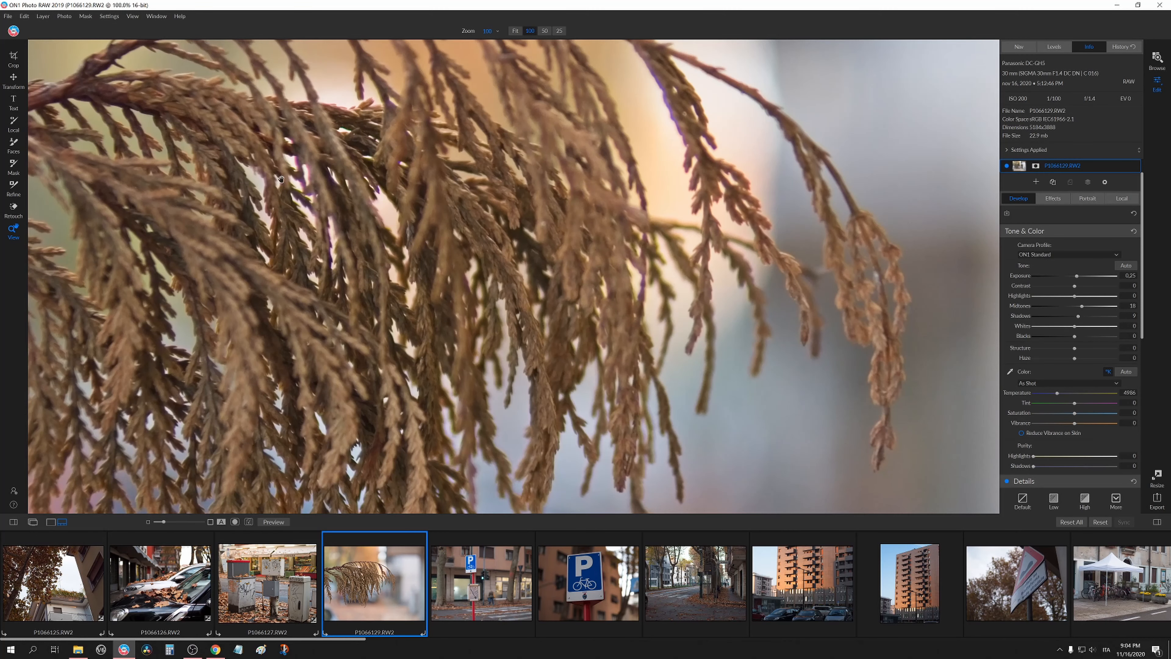
click(432, 256)
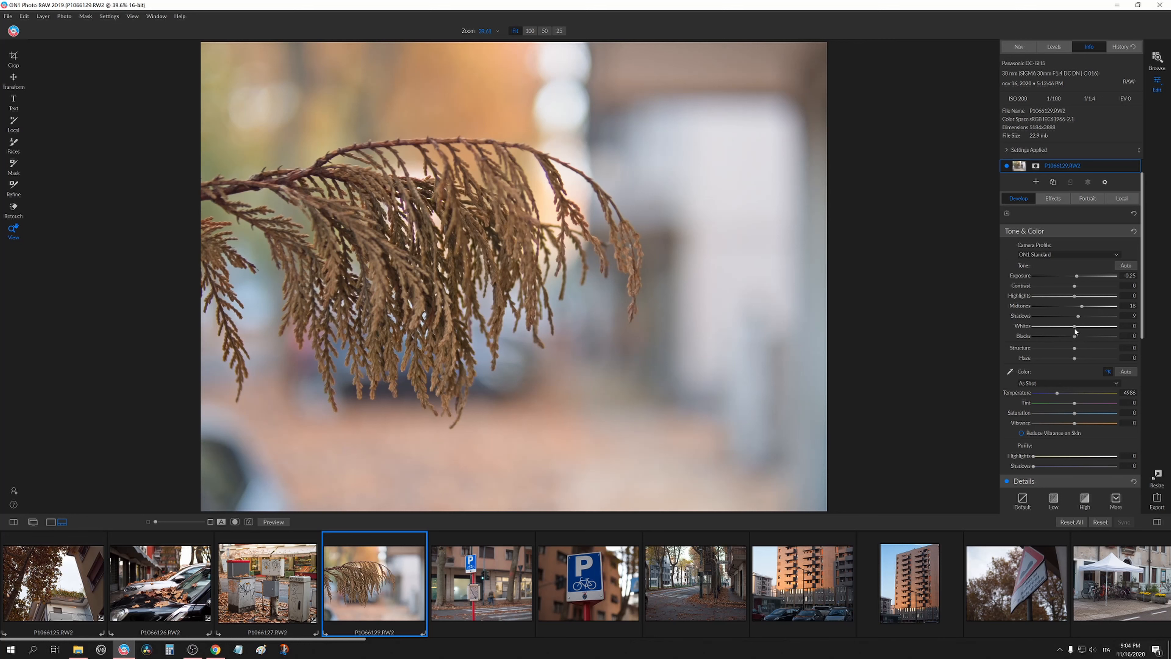
Set Blacks to -4, Contrast to 9 and Structure to 9 on the branch photo.
drag(1075, 340, 1074, 341)
drag(1076, 287, 1078, 289)
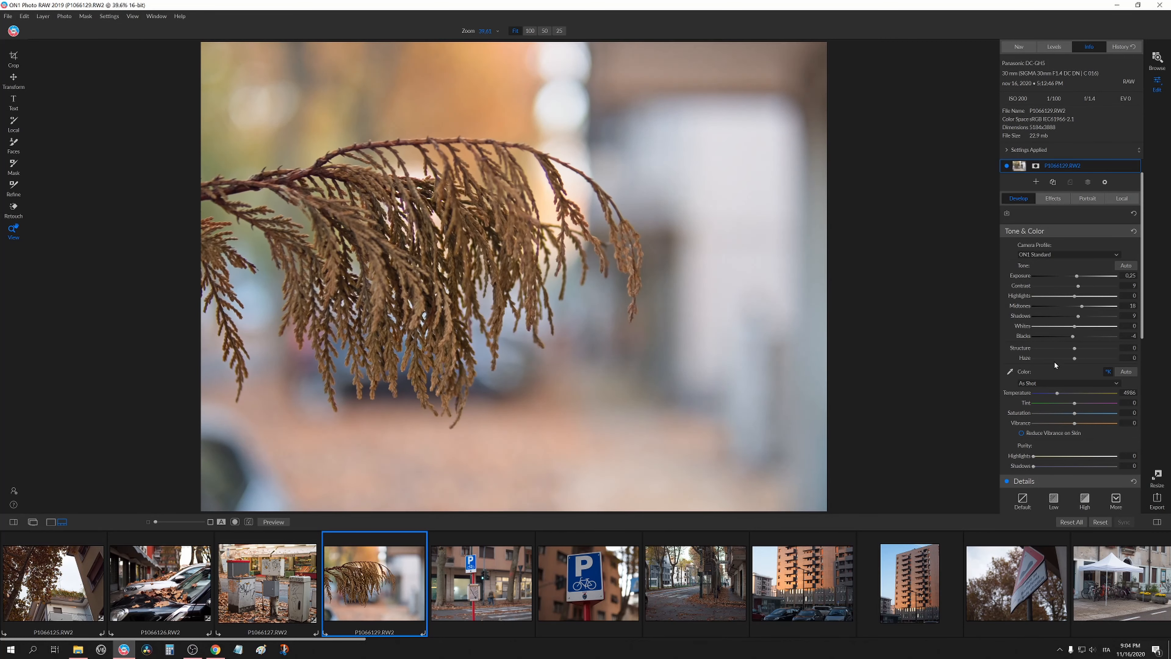
mouse_move(1075, 350)
mouse_down()
mouse_move(1128, 356)
mouse_move(1081, 355)
mouse_up()
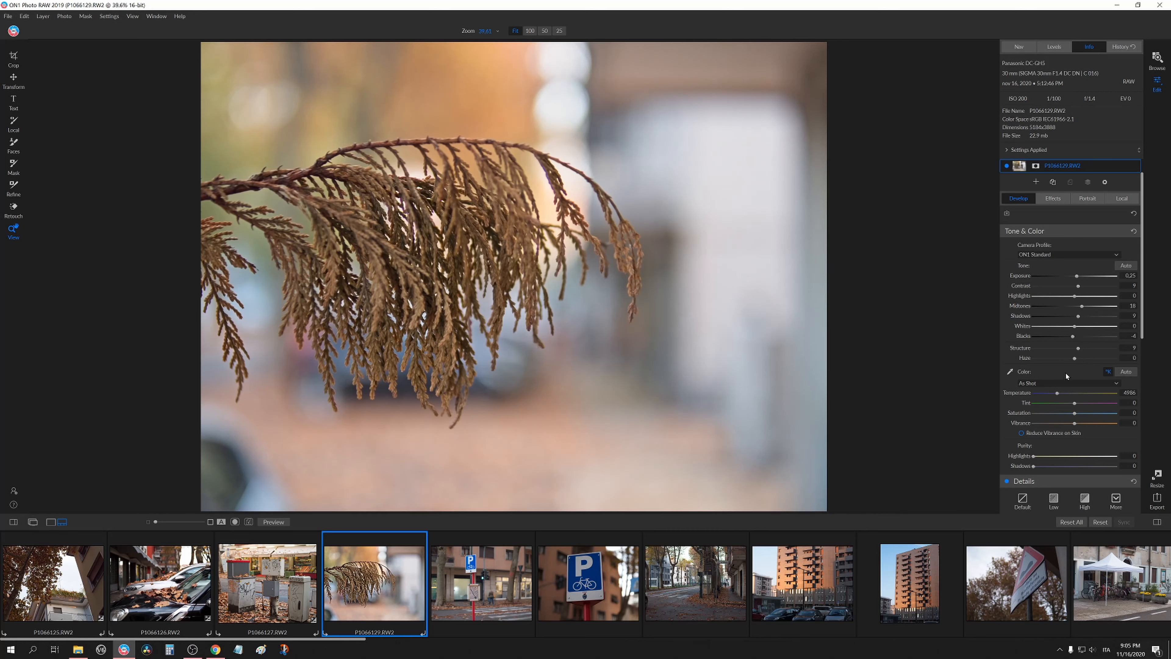
Try a Haze value of -30 on the branch photo, then reset Haze.
scroll(1012, 359, down, 1)
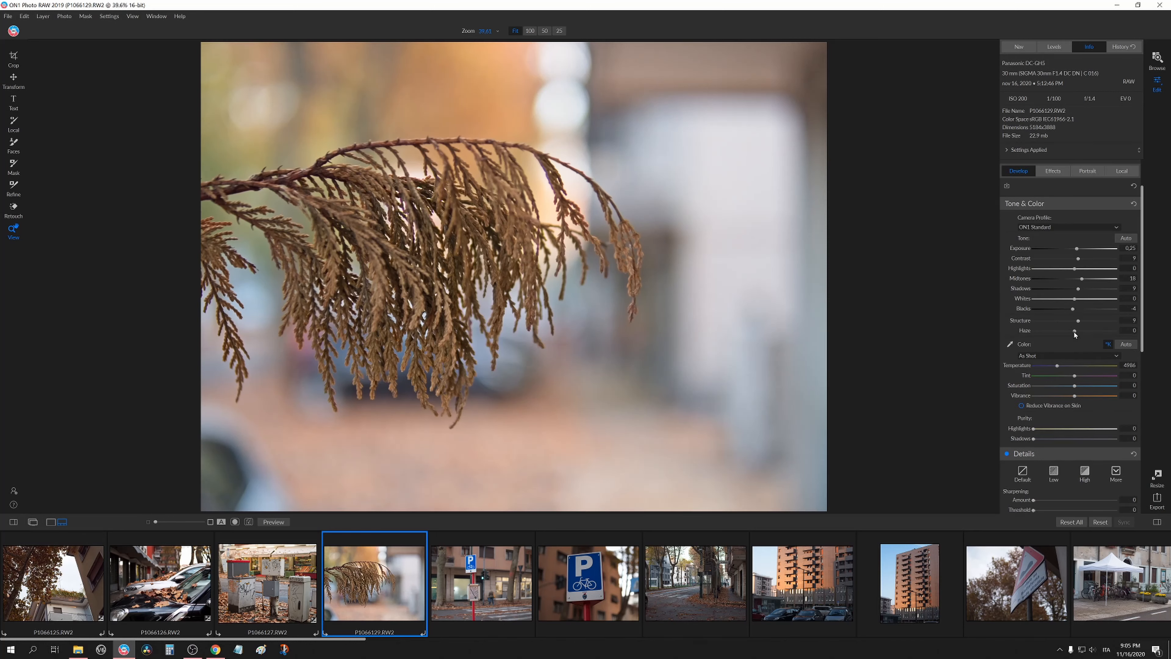
mouse_move(1075, 331)
mouse_down()
mouse_move(1033, 331)
mouse_move(1130, 342)
mouse_move(1062, 342)
mouse_up()
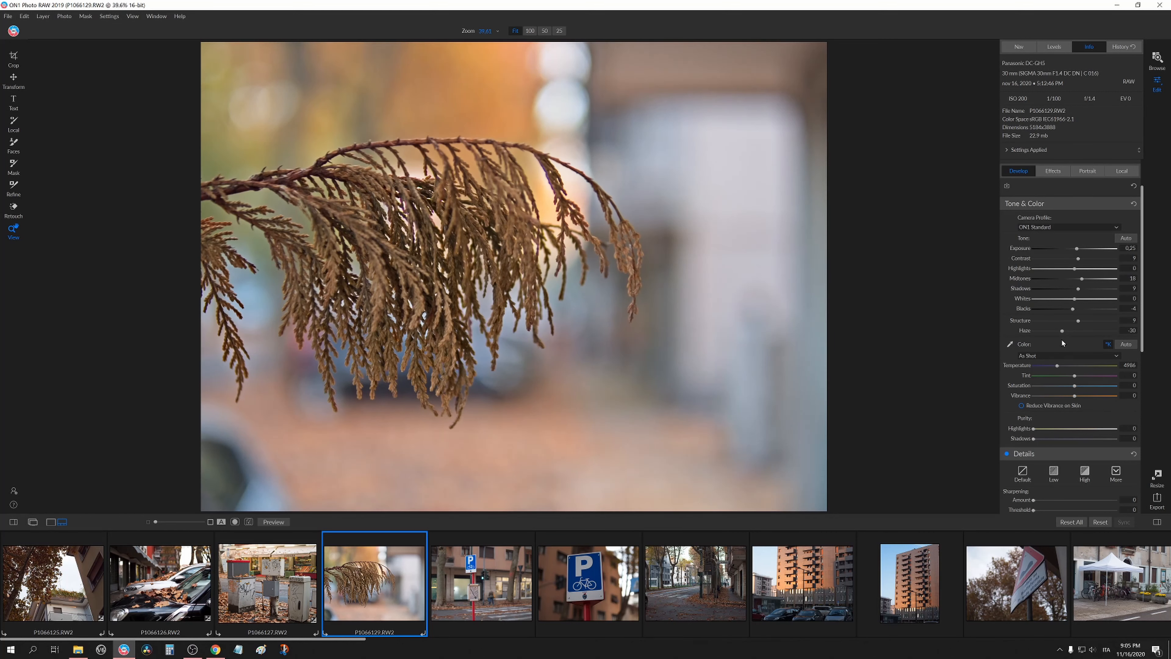
double_click(1025, 333)
Set the branch photo's Temperature to 5100.
scroll(1017, 383, down, 1)
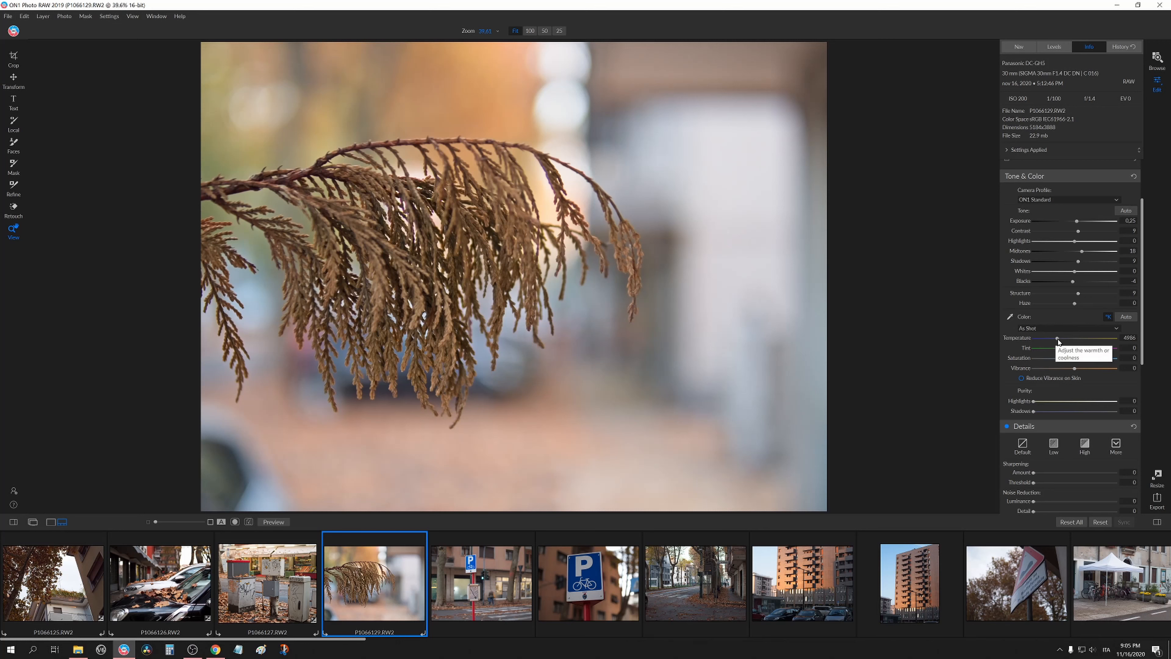
drag(1057, 340, 1062, 341)
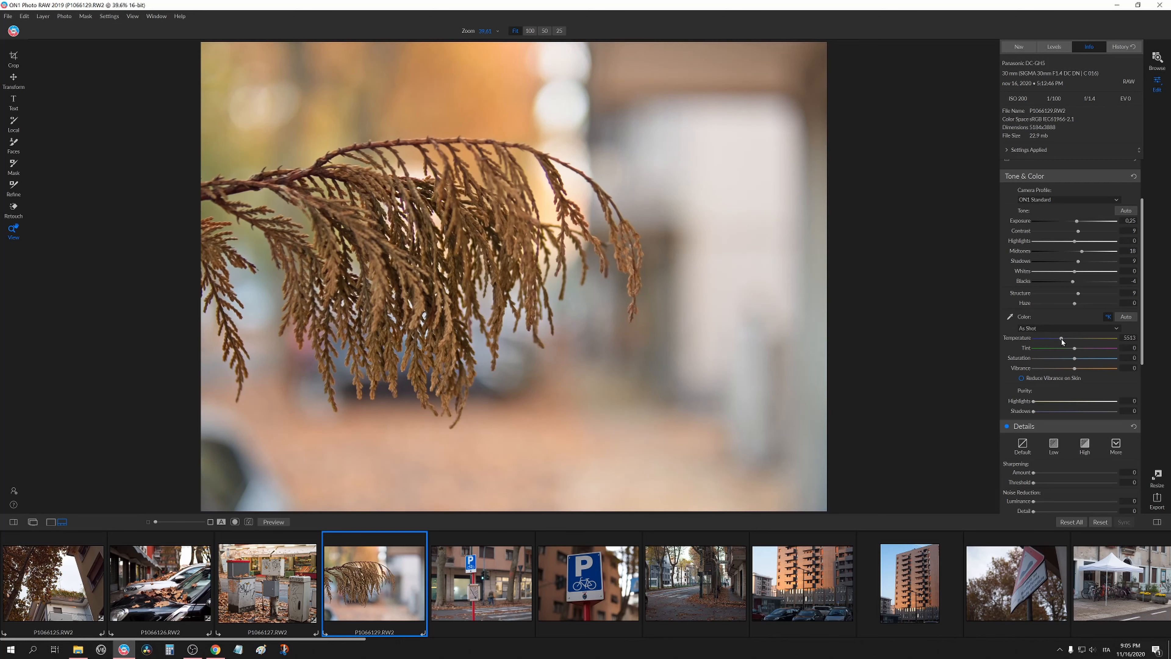
double_click(1024, 339)
scroll(1083, 390, down, 1)
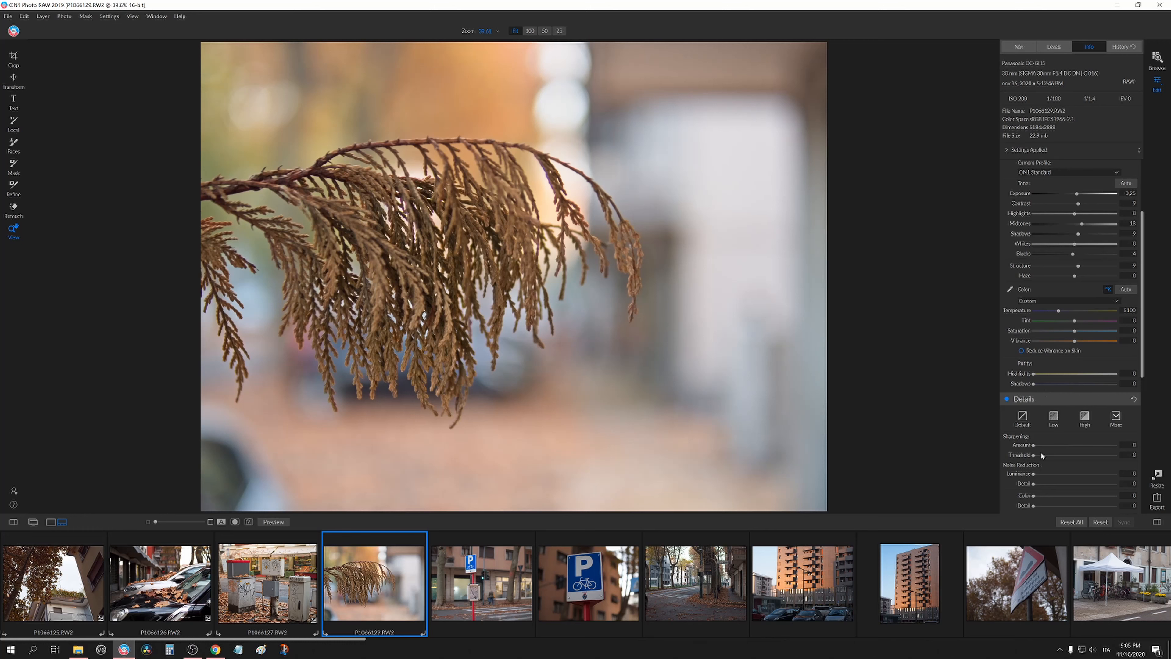
Set the Purple color-fringe correction to 100 while viewing the branch at 100% zoom.
scroll(1043, 438, down, 2)
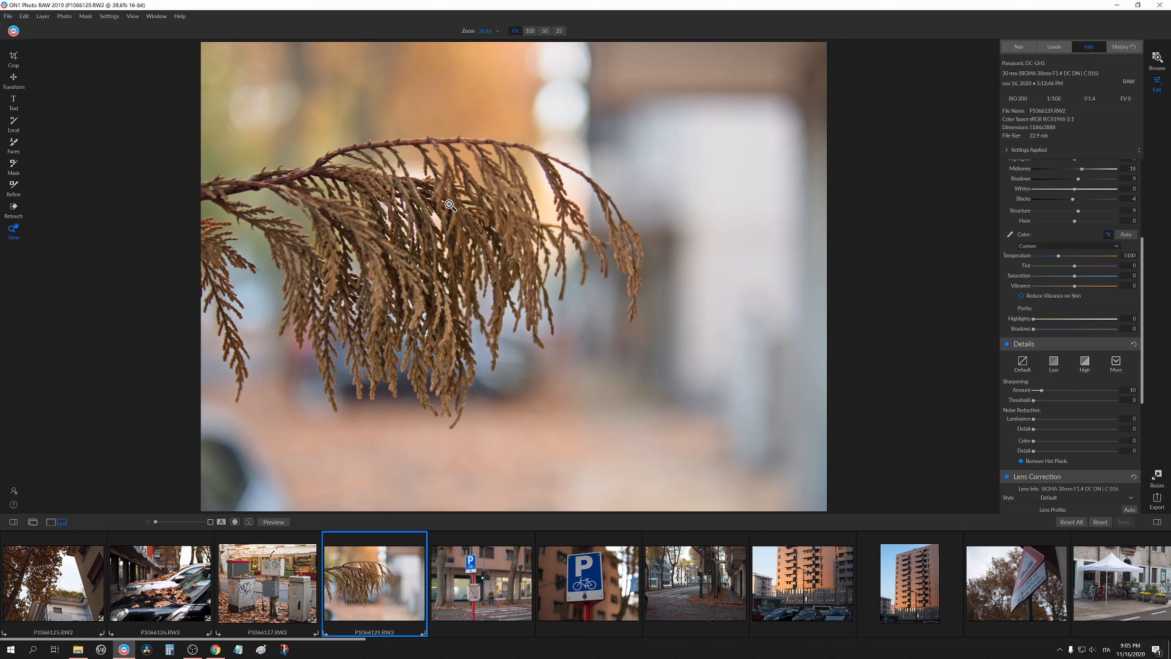
key(ctrl+1)
scroll(1081, 377, down, 2)
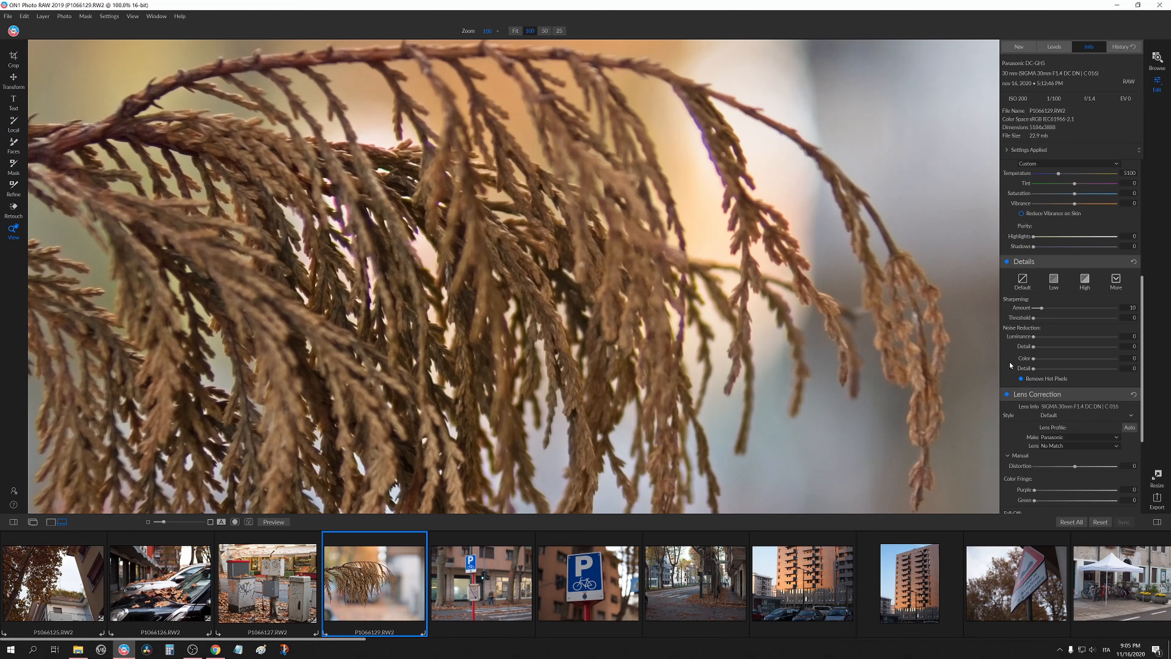
scroll(1014, 350, up, 1)
scroll(1019, 374, down, 3)
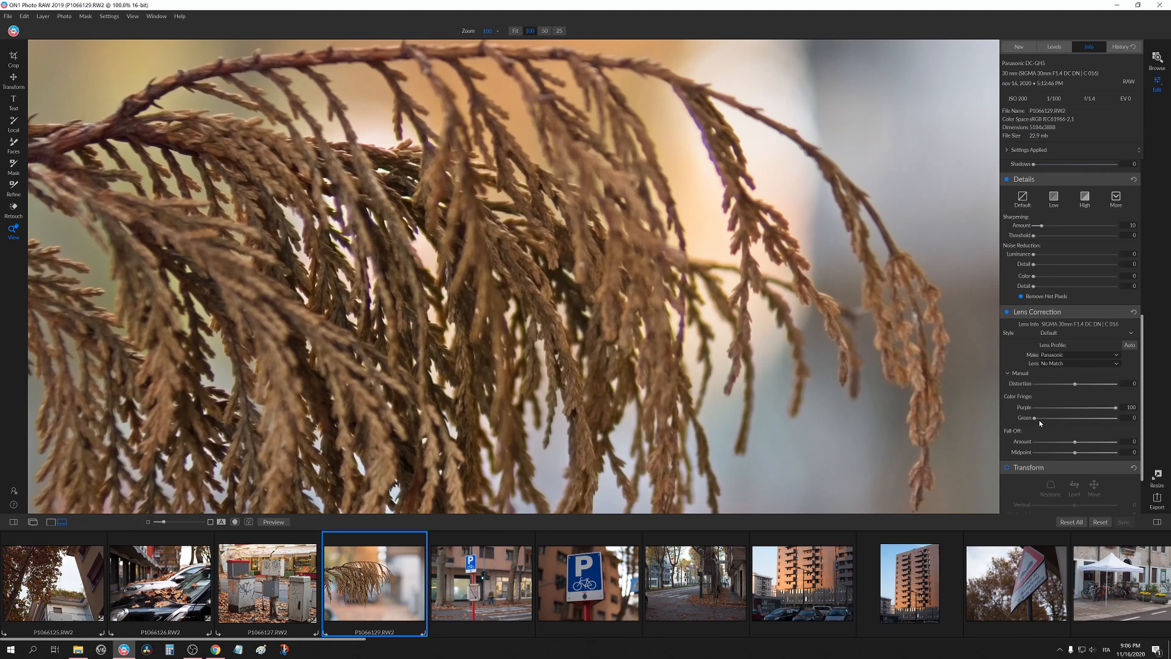
drag(1035, 418, 1117, 418)
click(1062, 418)
drag(1060, 423, 1051, 421)
click(626, 239)
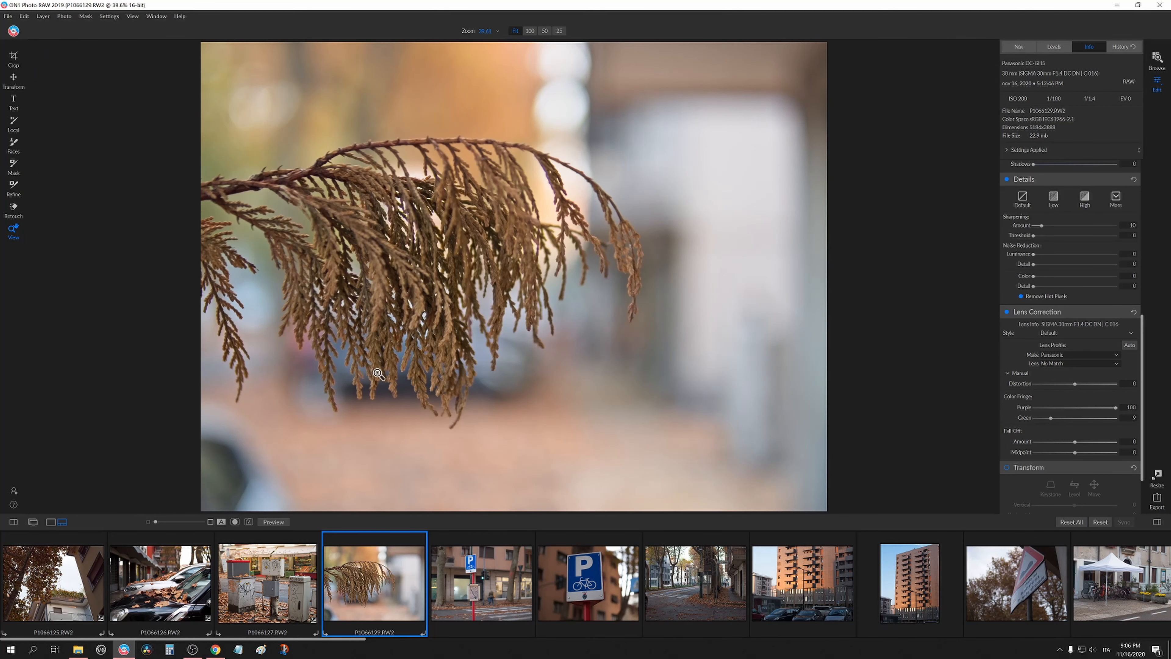
Paste the copied Develop settings onto the P1066130 parking-sign photo through the Apply Settings dialog.
scroll(1049, 312, up, 2)
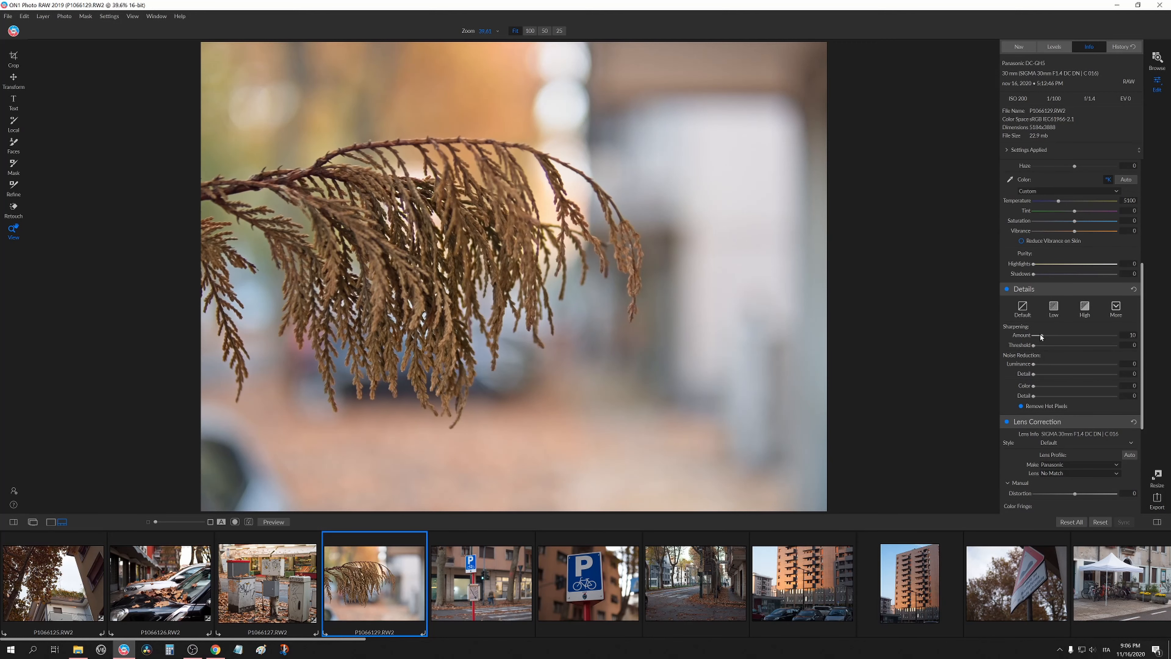
click(496, 590)
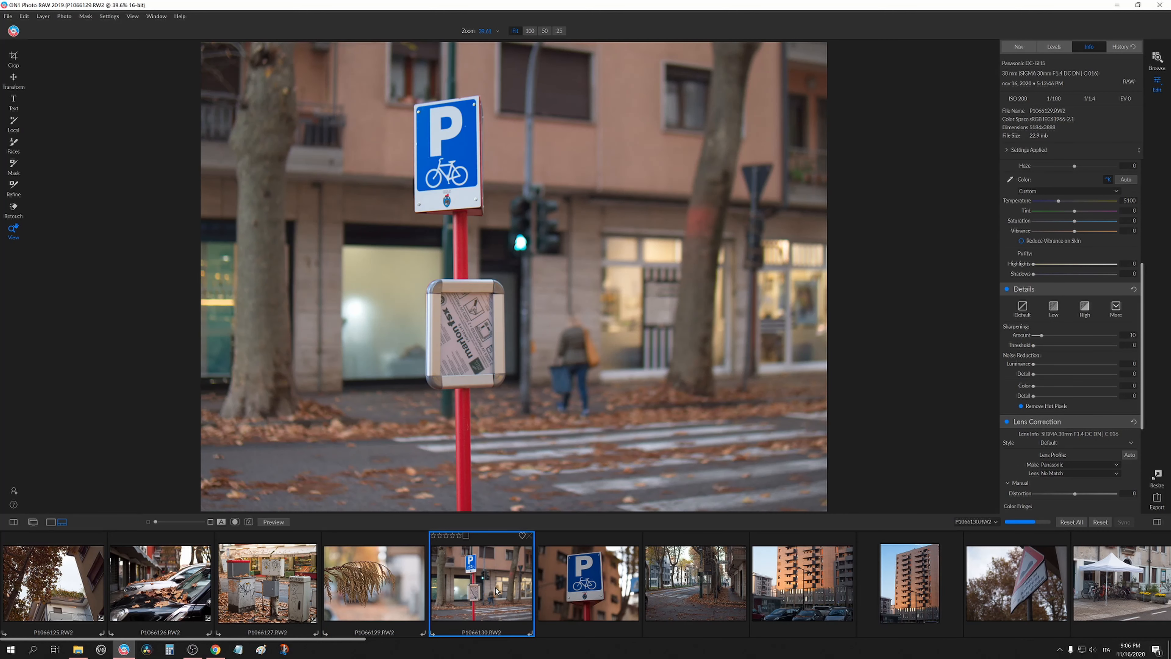
click(273, 589)
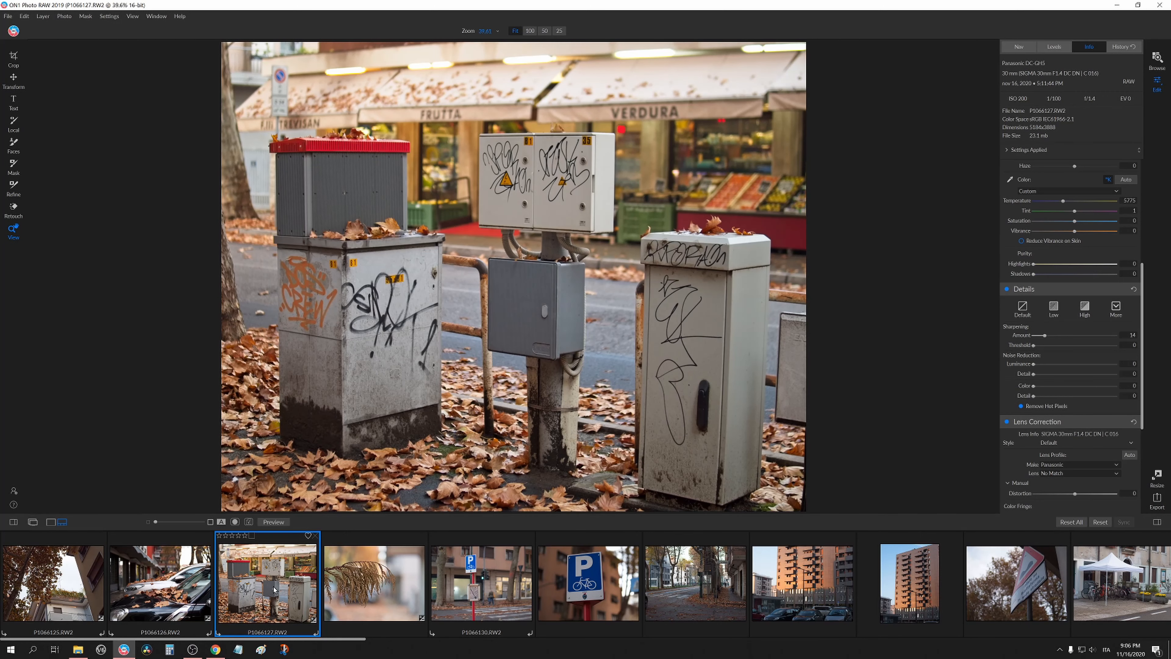
click(469, 592)
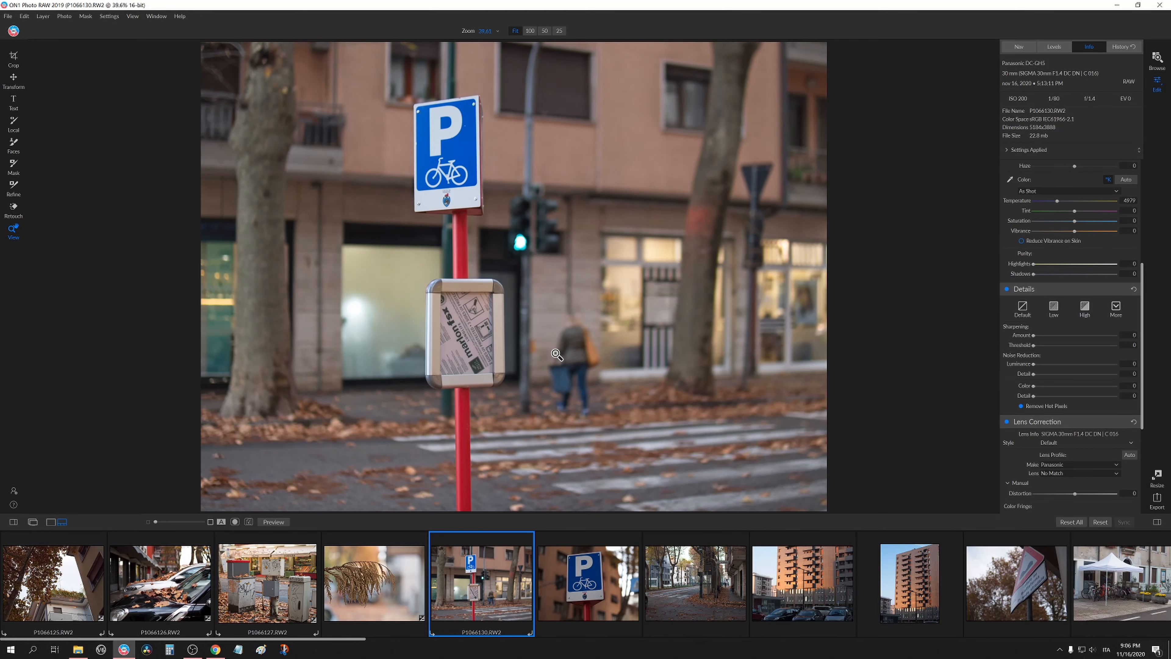
key(ctrl+alt+v)
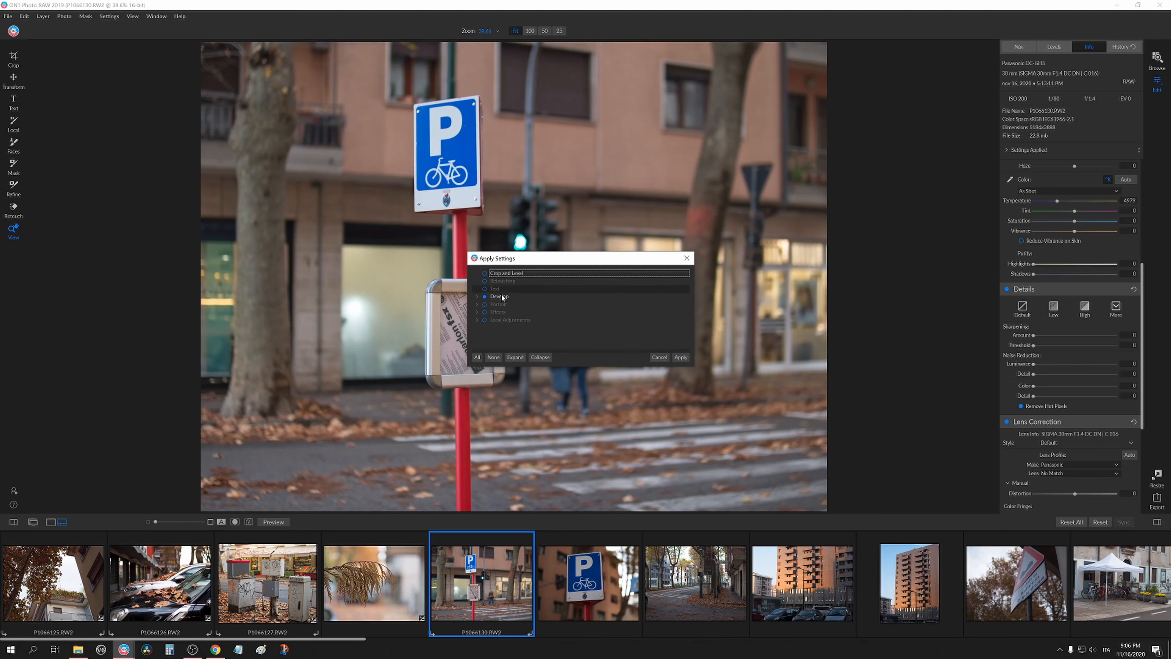
click(476, 296)
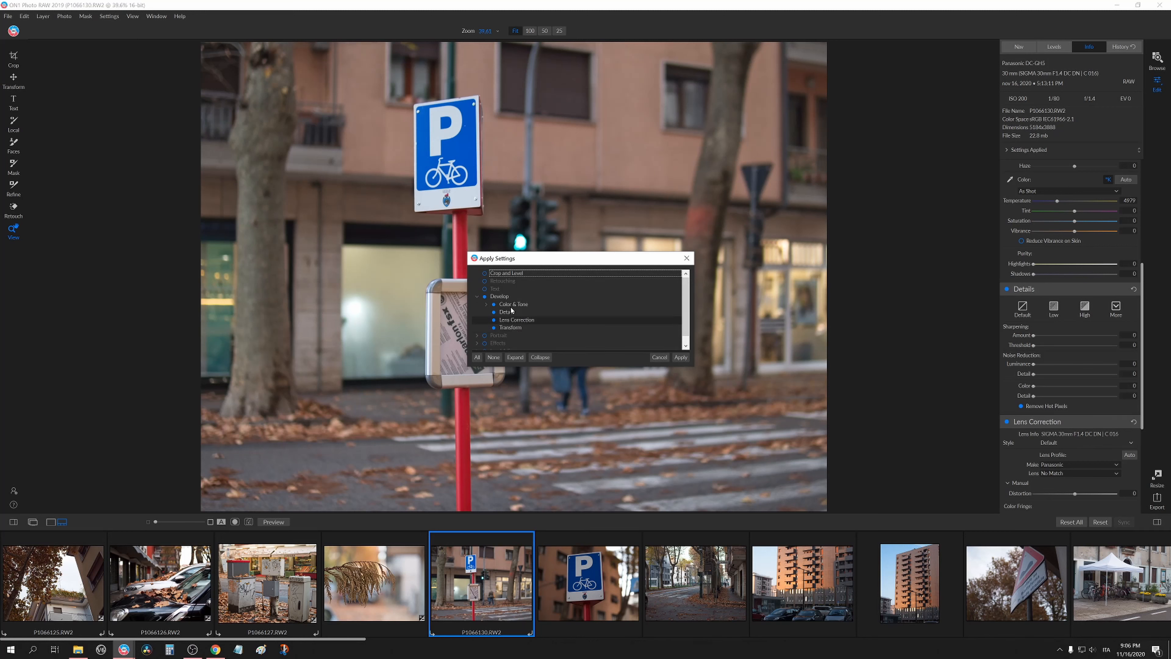
click(681, 357)
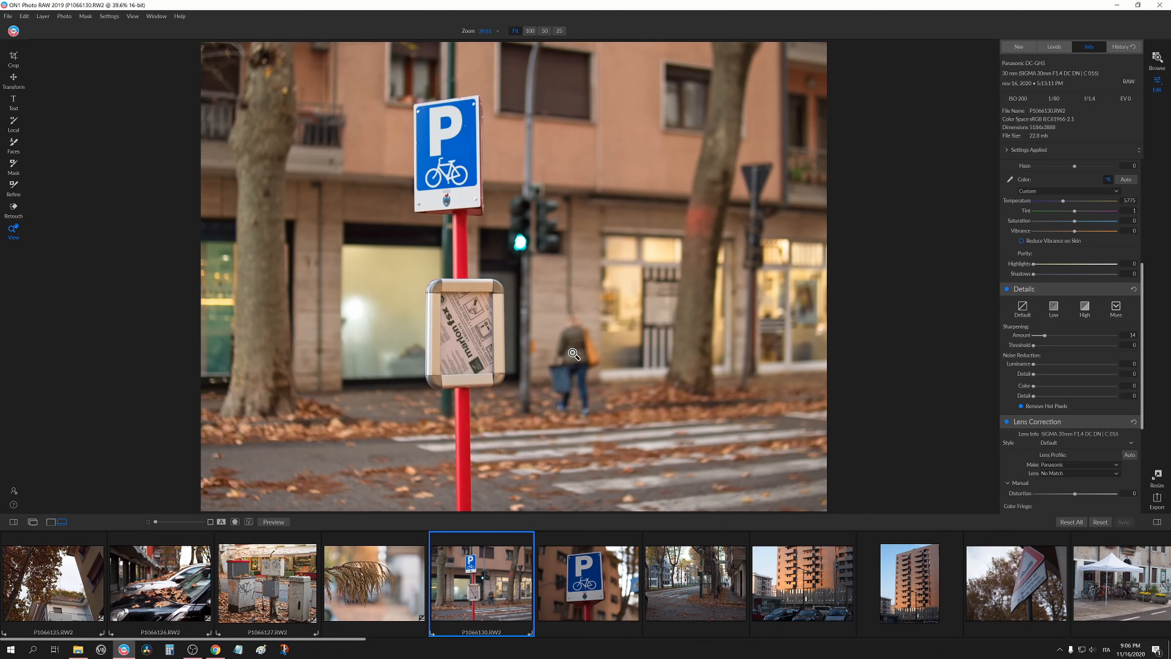
Compare with the P1066125 photo and set the P1066130 photo's Tint to 2.
scroll(1053, 349, up, 5)
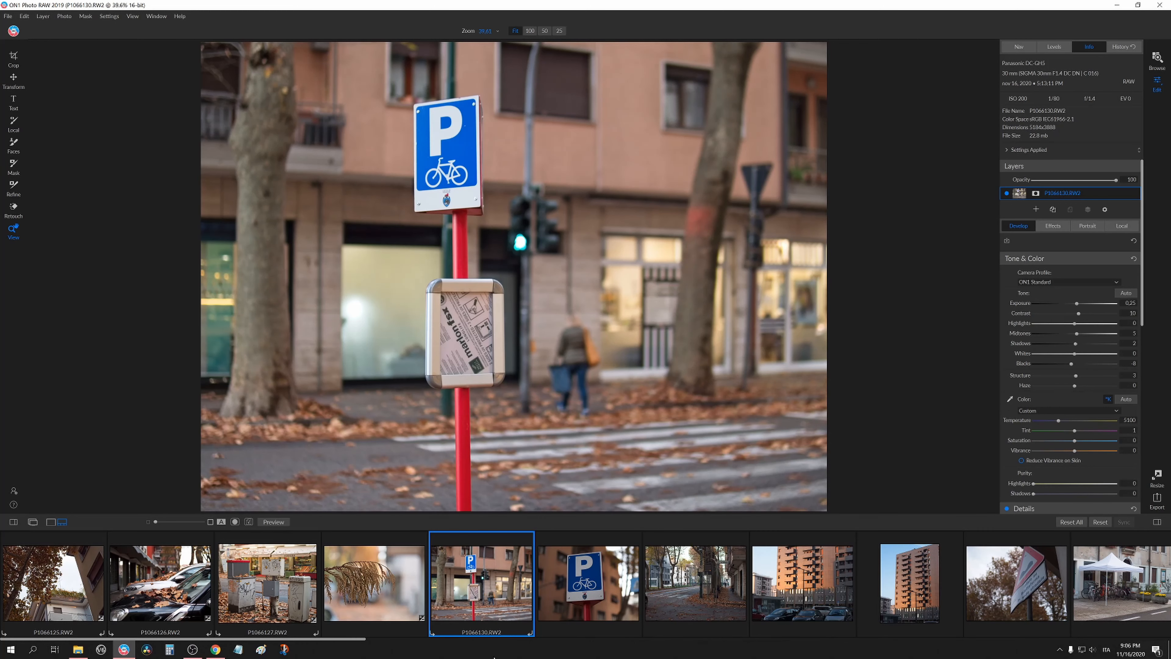
mouse_move(200, 595)
click(53, 582)
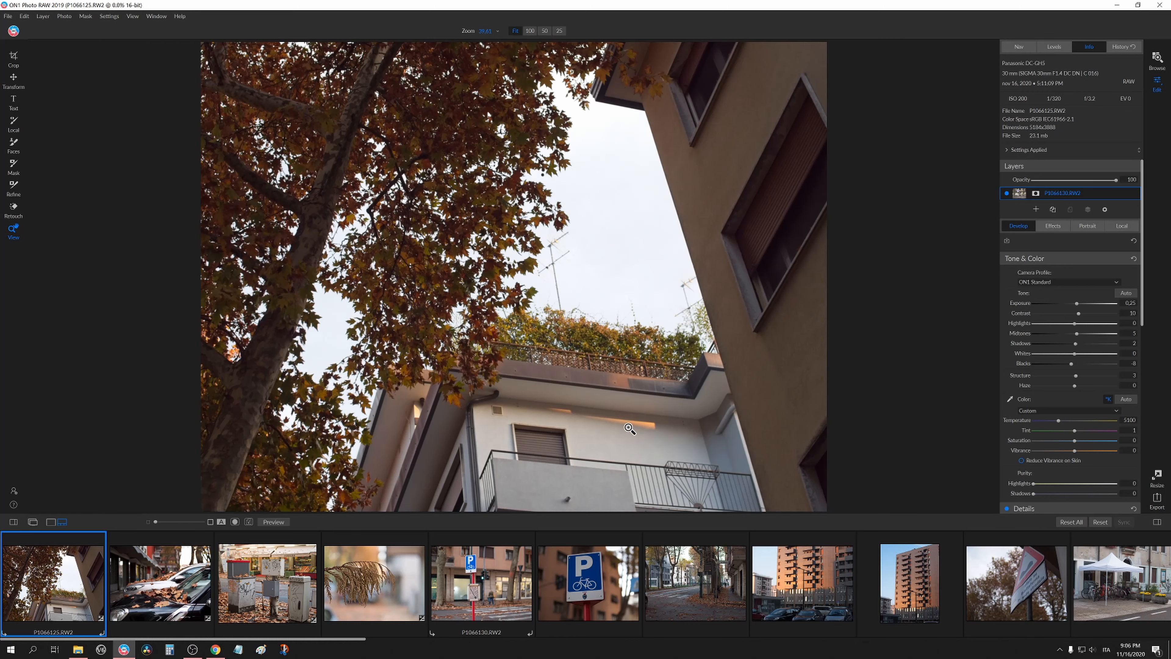
click(493, 598)
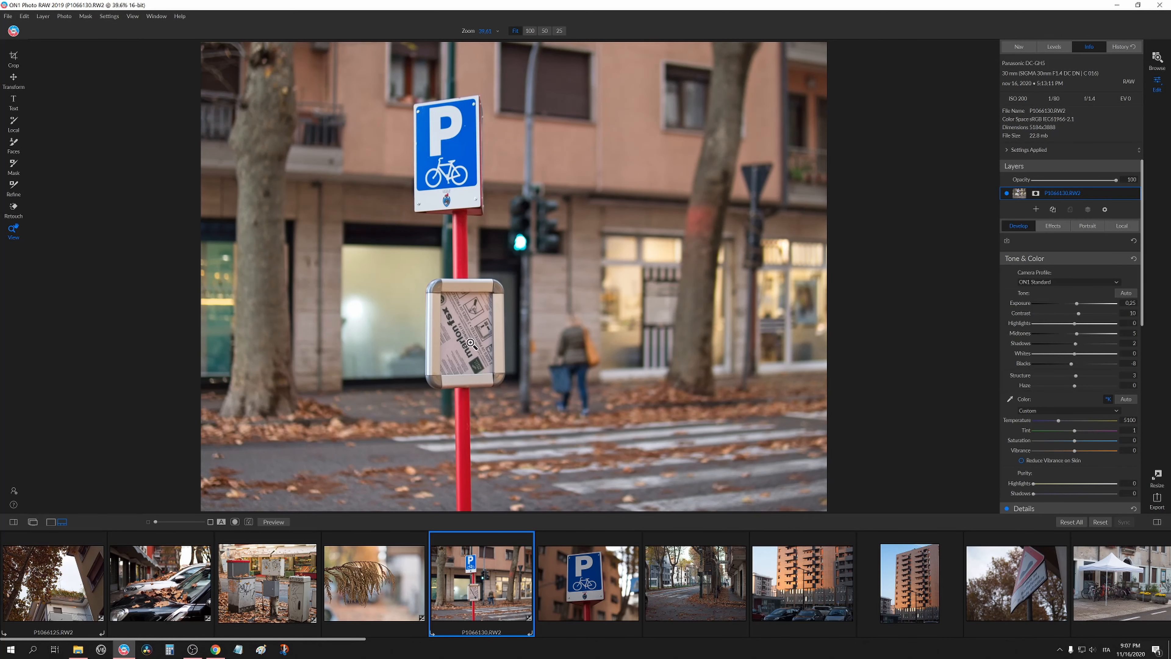
scroll(1019, 331, down, 1)
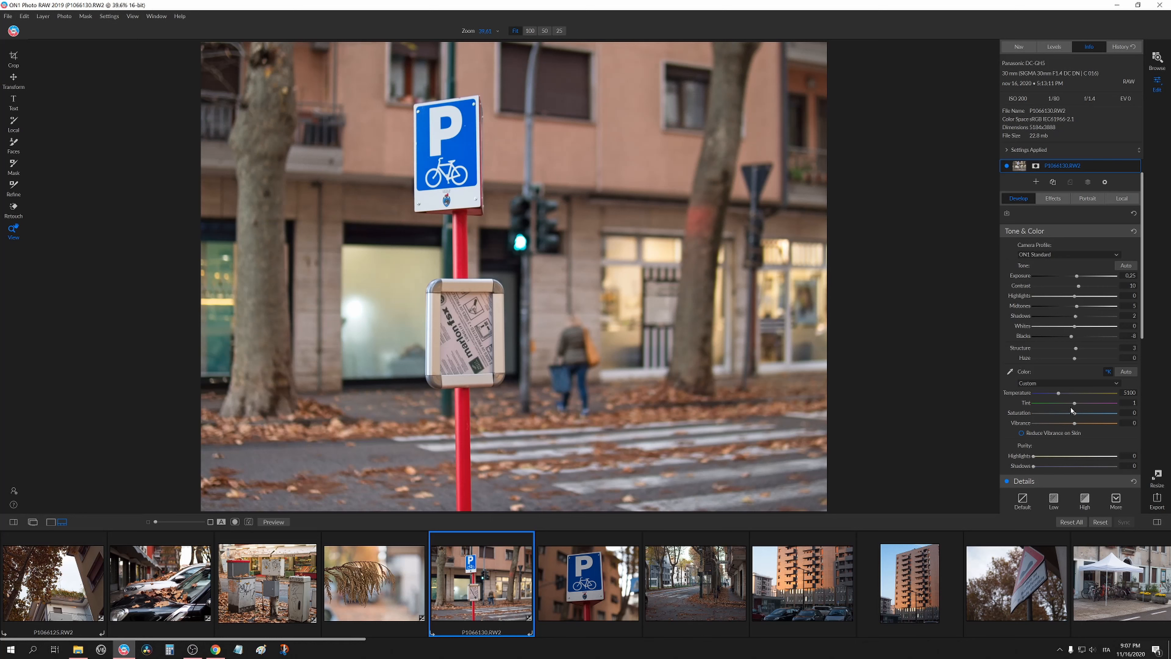
drag(1074, 406, 1076, 406)
drag(1078, 406, 1075, 406)
Try a Haze value of 100 on the P1066130 photo, checking it at 100% zoom.
click(373, 289)
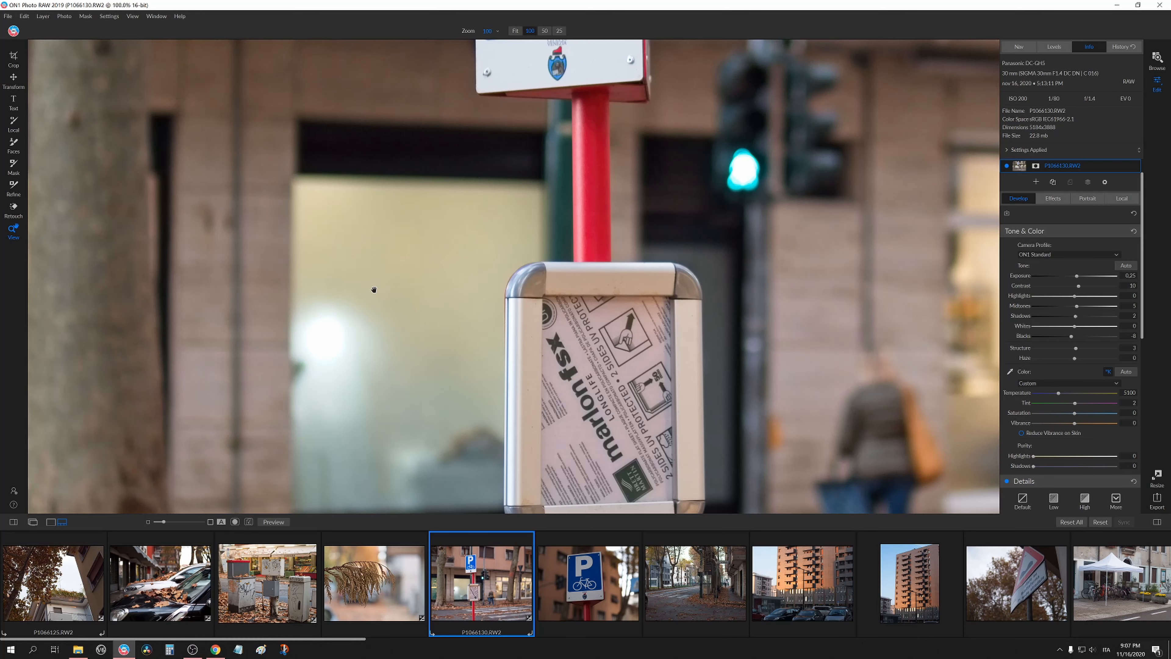
click(437, 318)
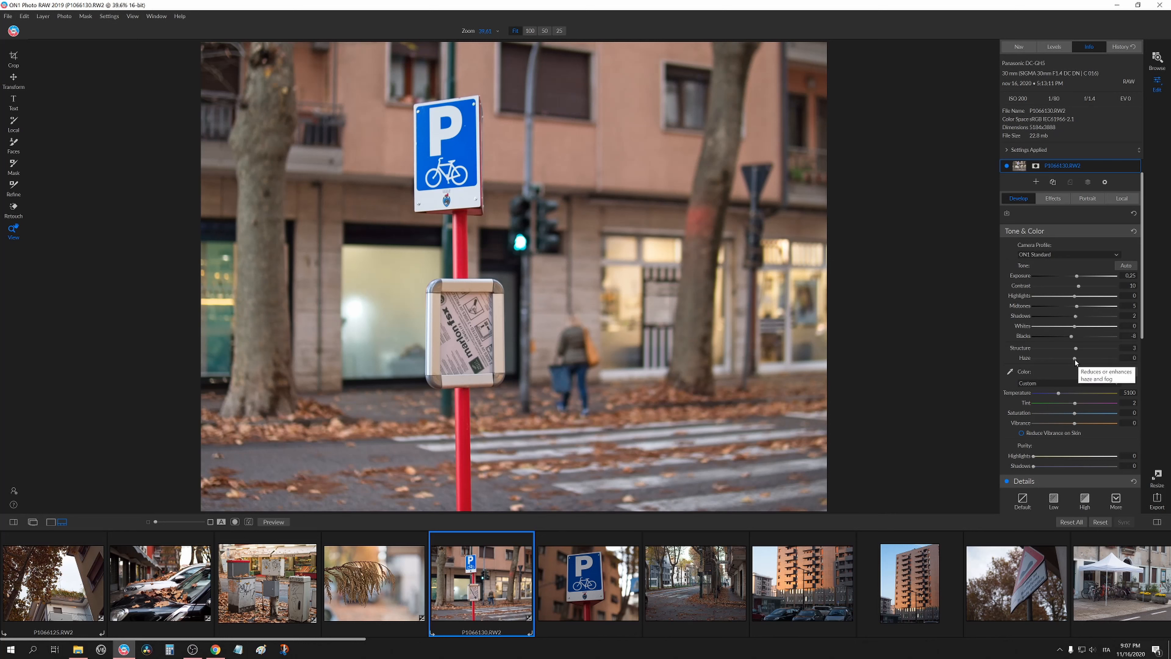
drag(1074, 358, 1033, 357)
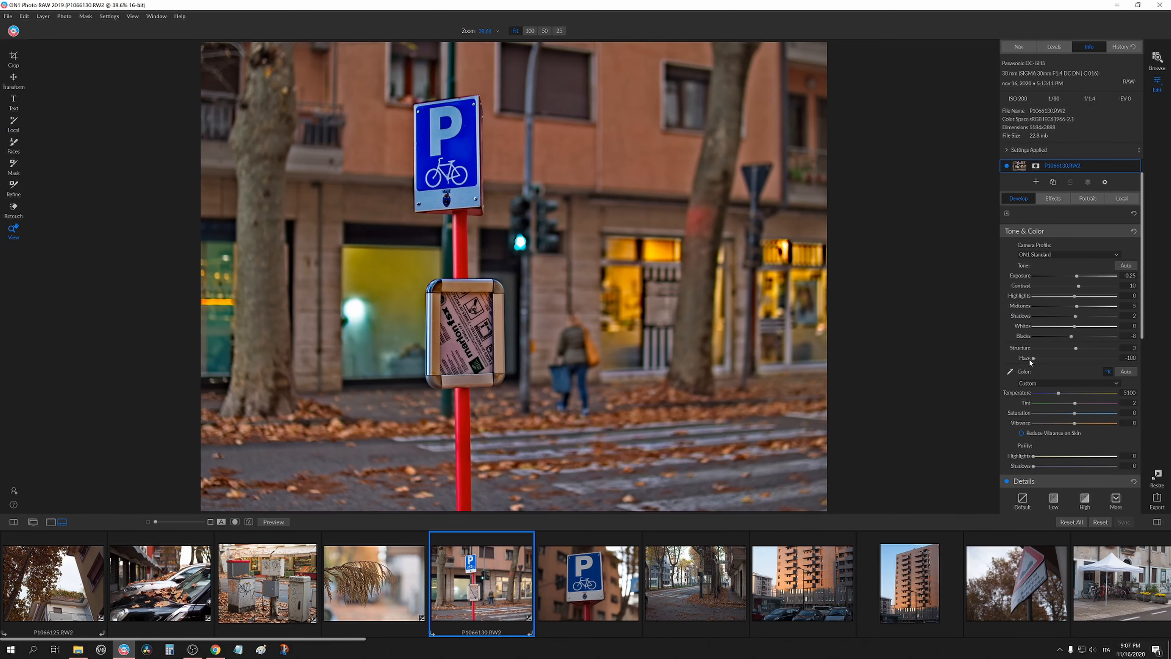
click(791, 293)
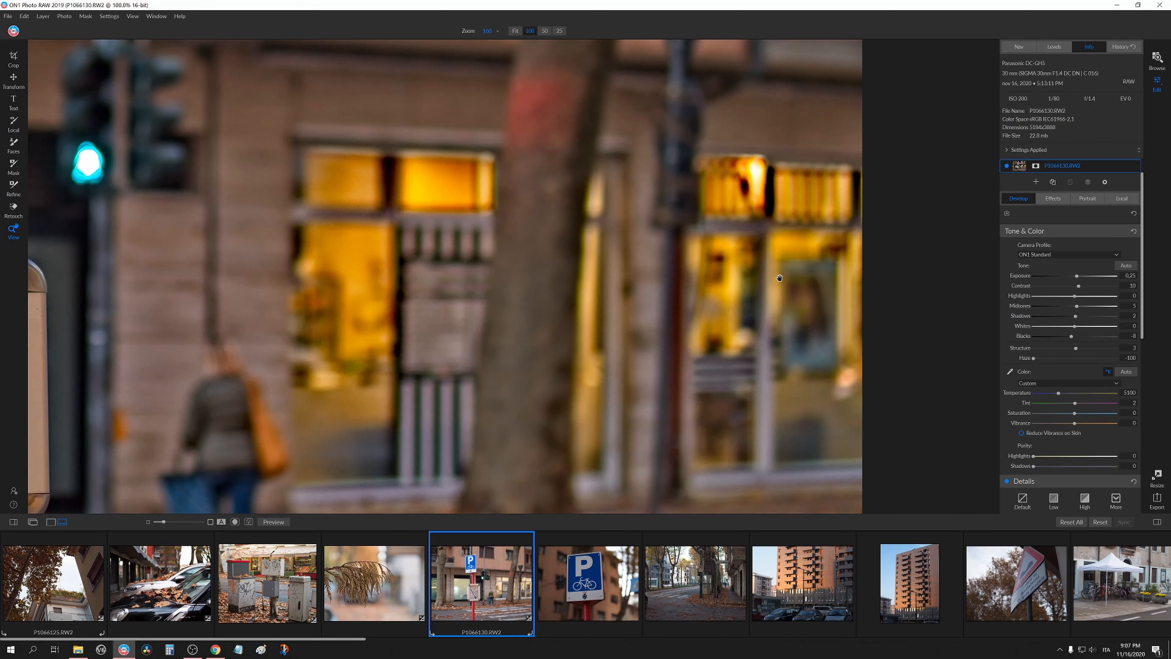
click(779, 278)
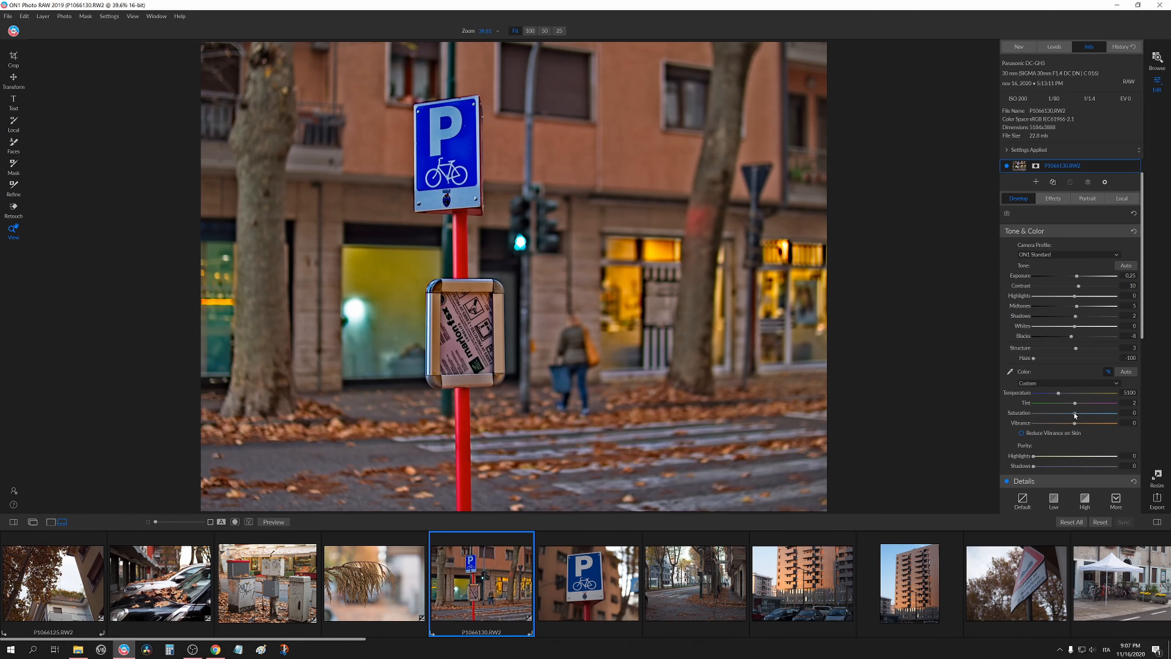
Try Saturation at -100, then reset both Saturation and Haze.
drag(1074, 413, 991, 418)
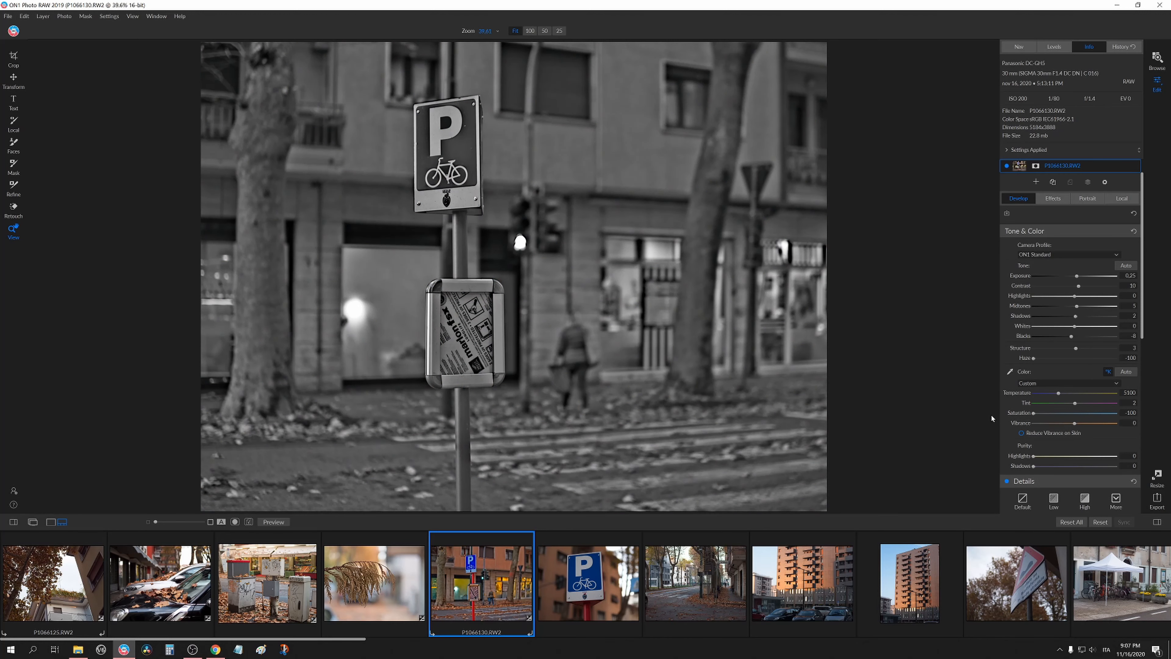
double_click(1016, 414)
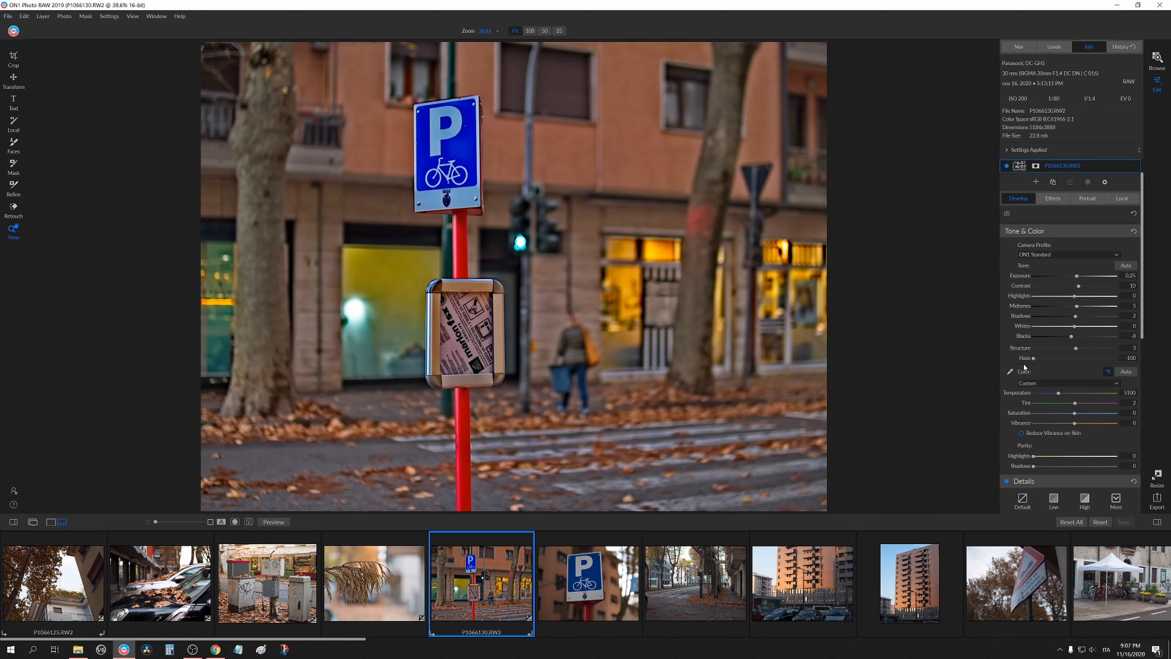
double_click(1023, 361)
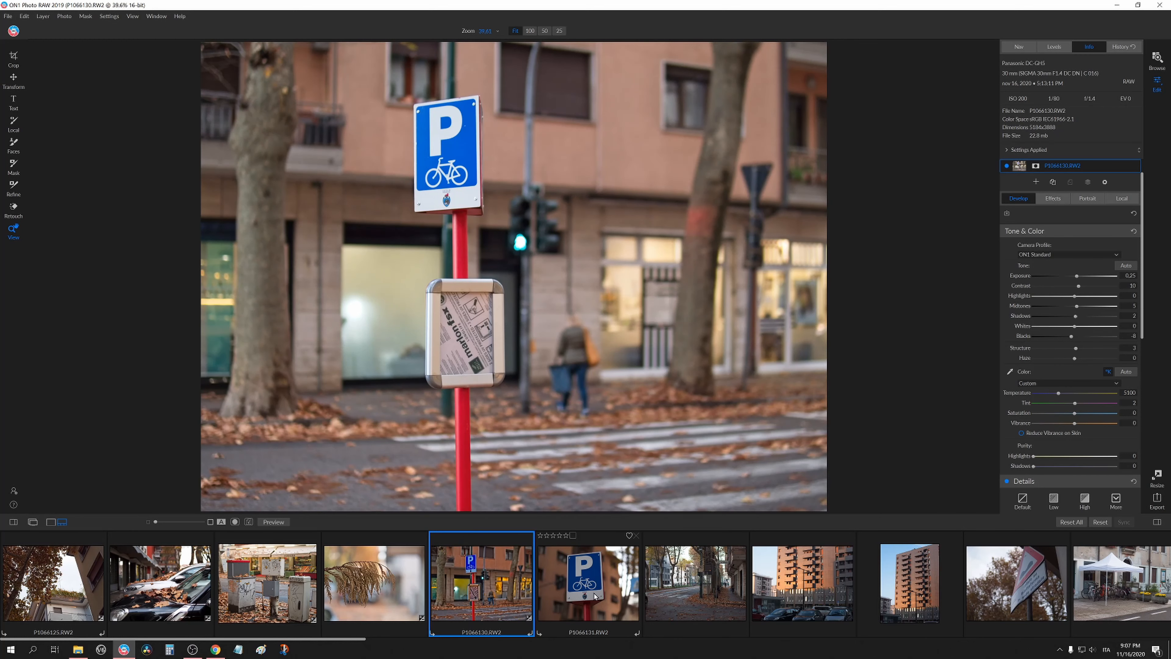
Set the P1066130 photo's Sharpening Amount to 29 while inspecting it at 100% zoom.
click(501, 301)
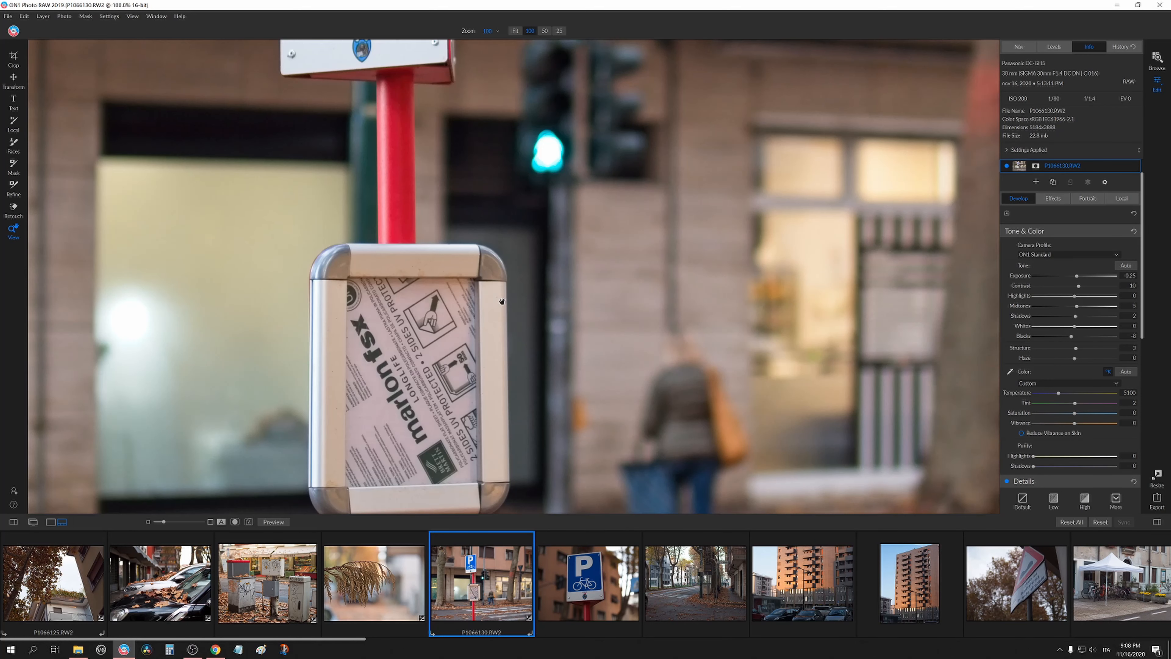
drag(502, 301, 591, 489)
drag(518, 280, 533, 373)
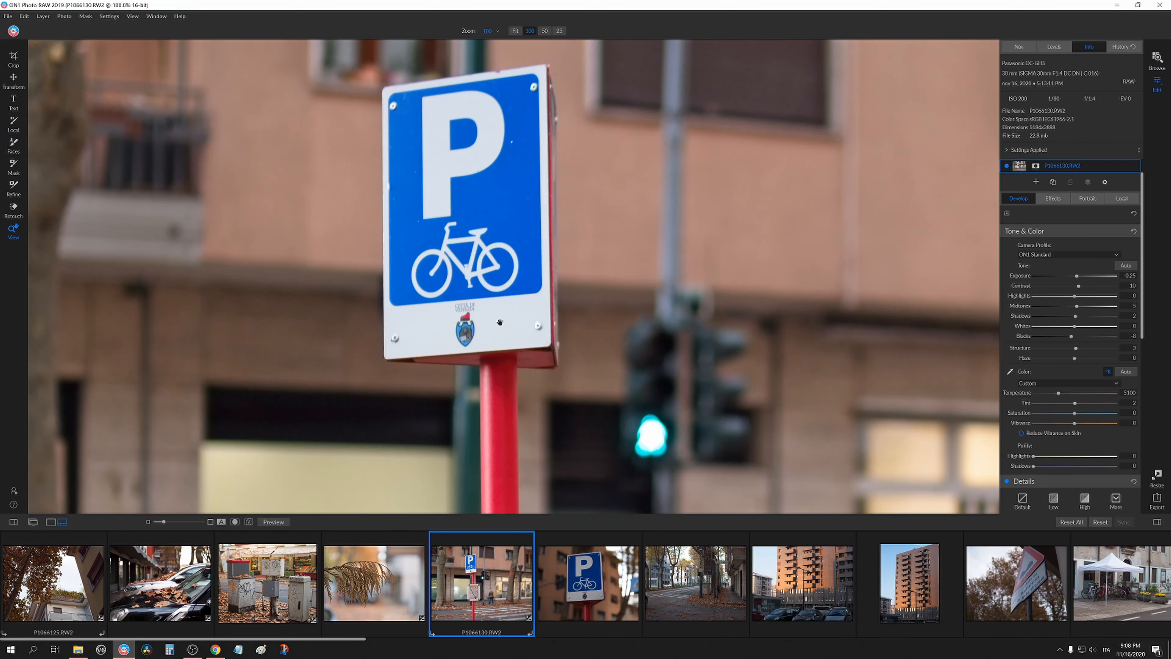
scroll(1033, 375, down, 5)
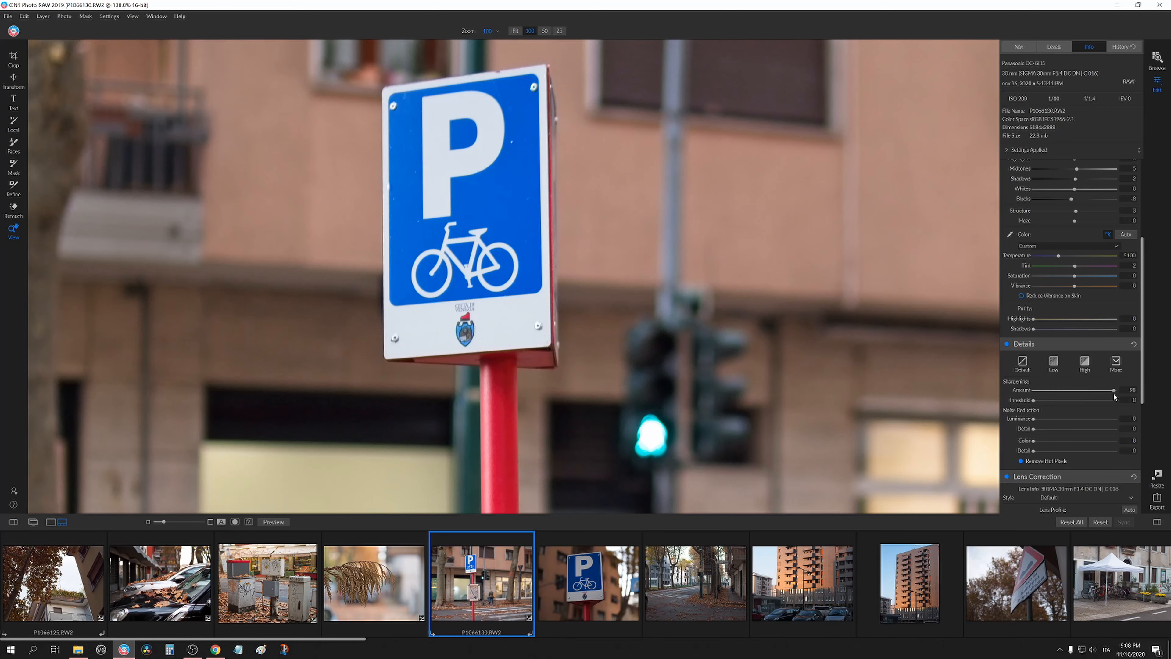
drag(1065, 396, 1066, 396)
drag(546, 410, 517, 198)
click(576, 397)
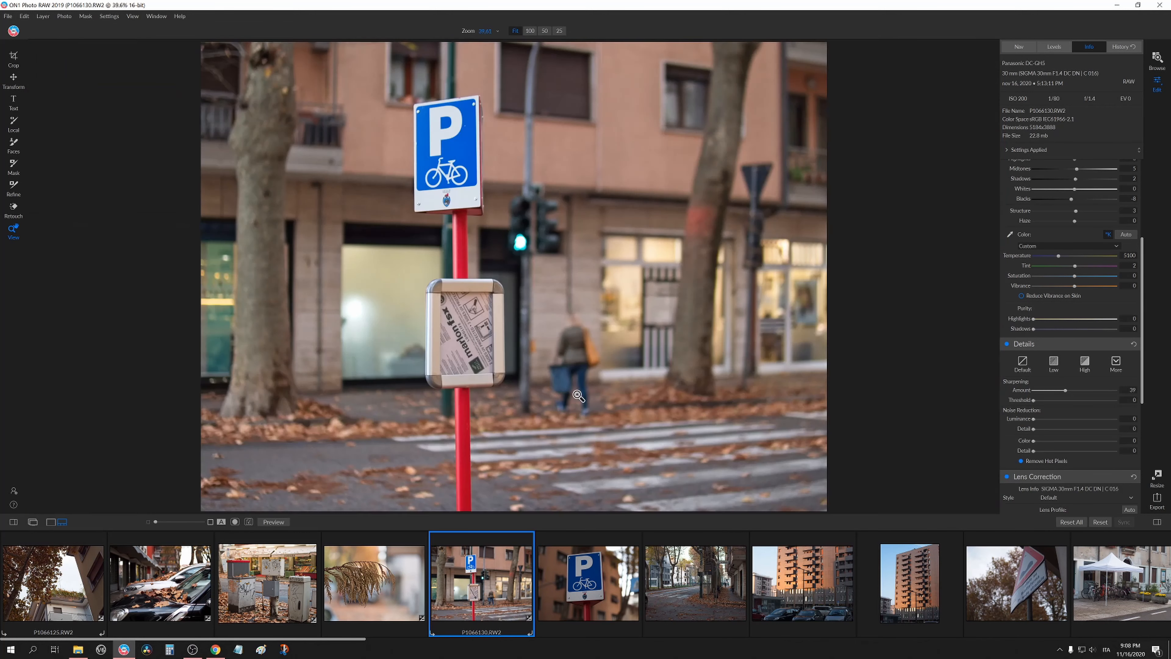
Paste the copied settings onto the P1066131 parking-sign photo through the Apply Settings dialog.
click(546, 596)
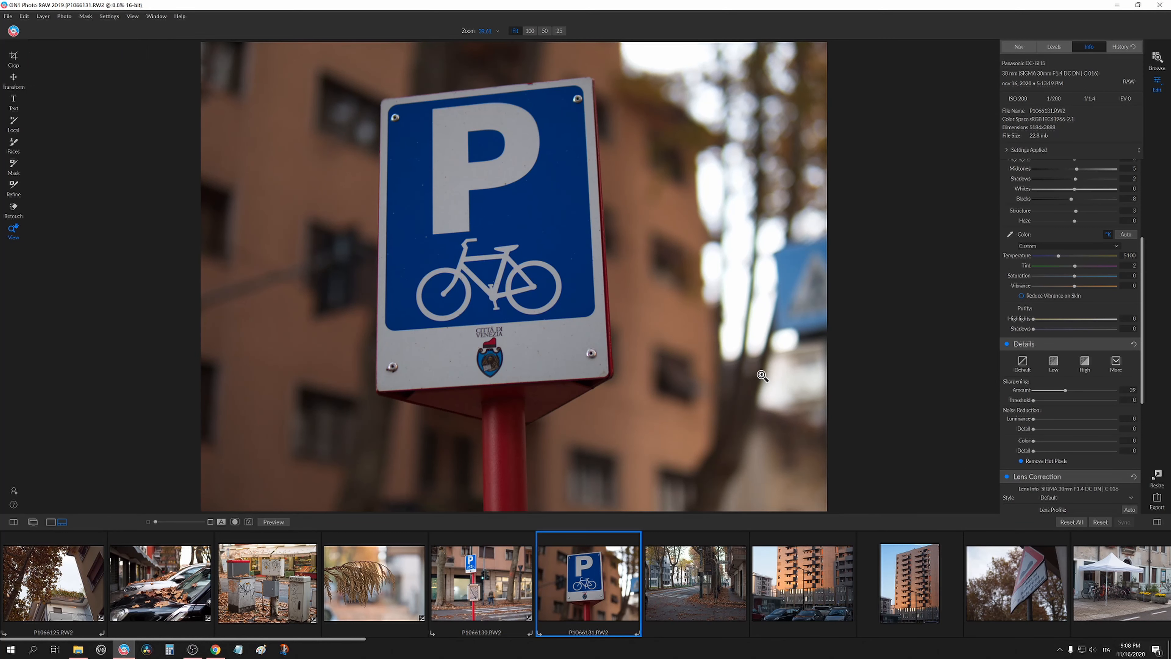
key(ctrl+shift+v)
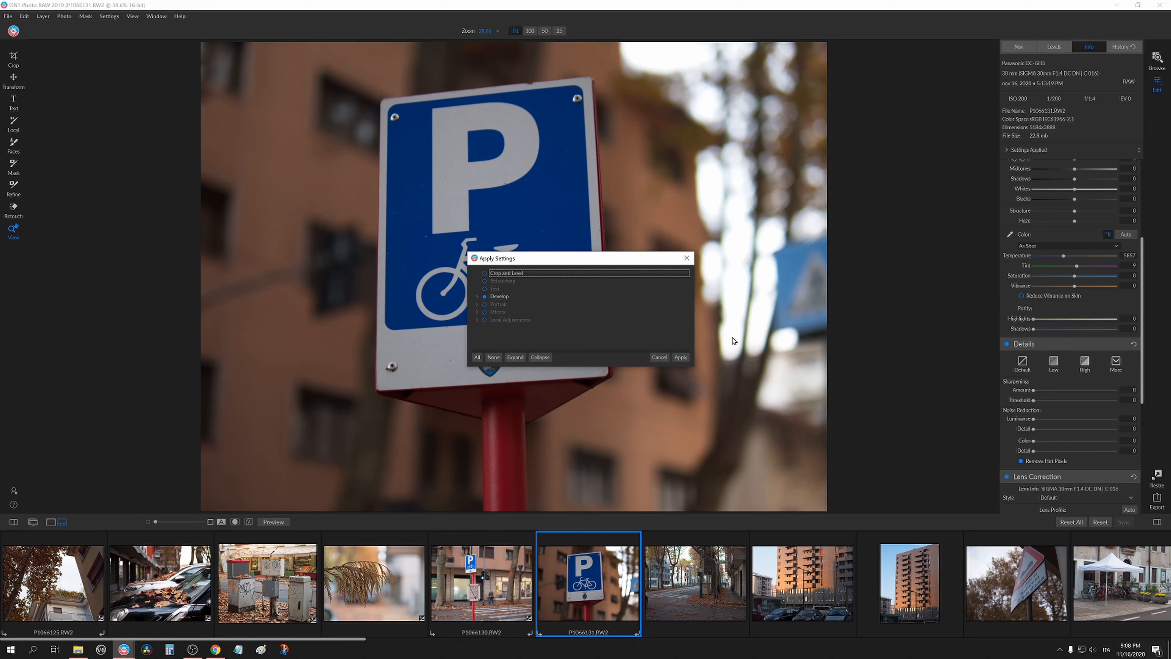
click(684, 356)
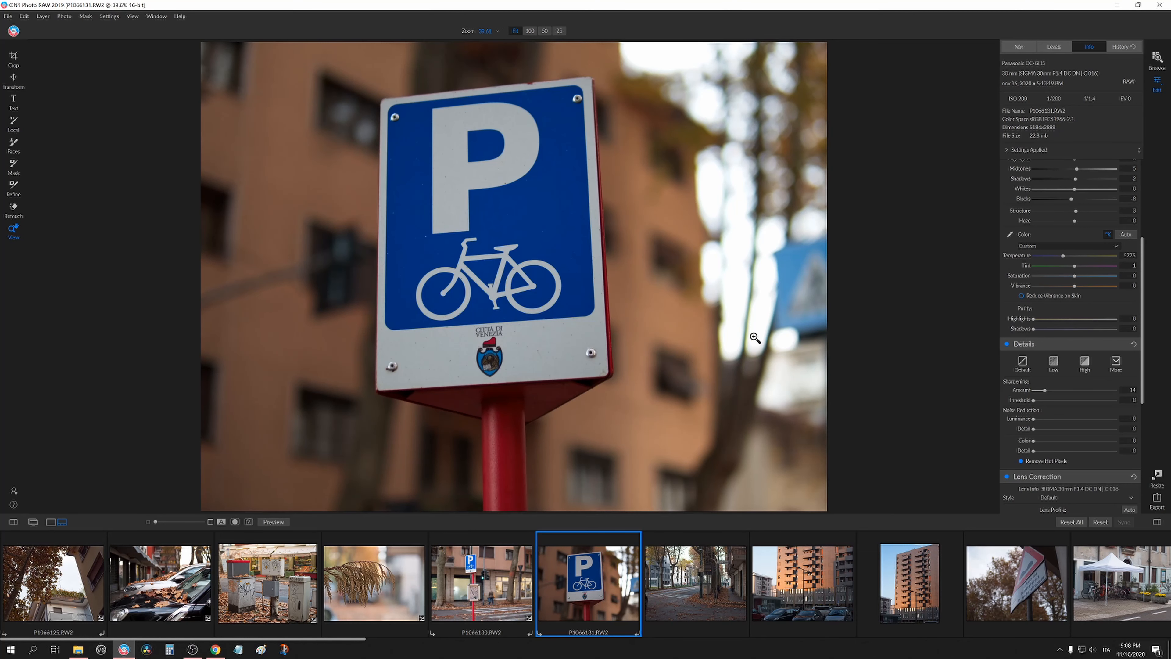
Adjust the P1066131 photo: Exposure 1.5, Highlights -35, Midtones 13, Shadows 9 and Temperature 5438.
scroll(1007, 290, up, 4)
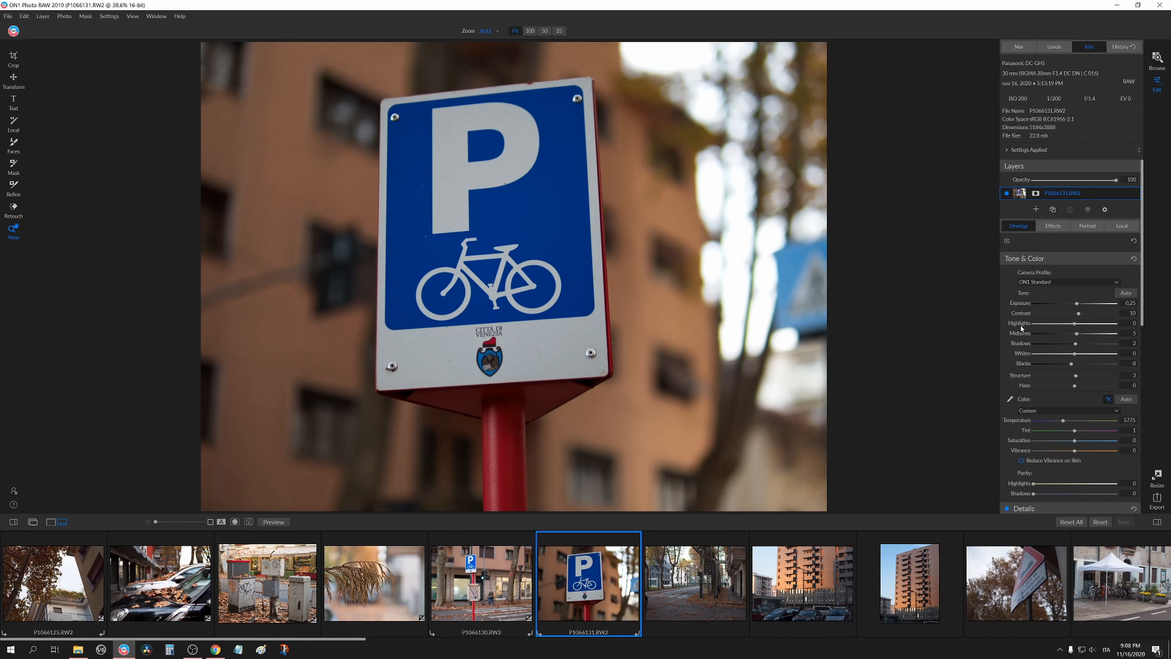
mouse_move(1077, 306)
mouse_down()
mouse_move(1090, 337)
mouse_move(1079, 347)
mouse_move(1080, 333)
mouse_move(992, 323)
mouse_move(1066, 325)
mouse_up()
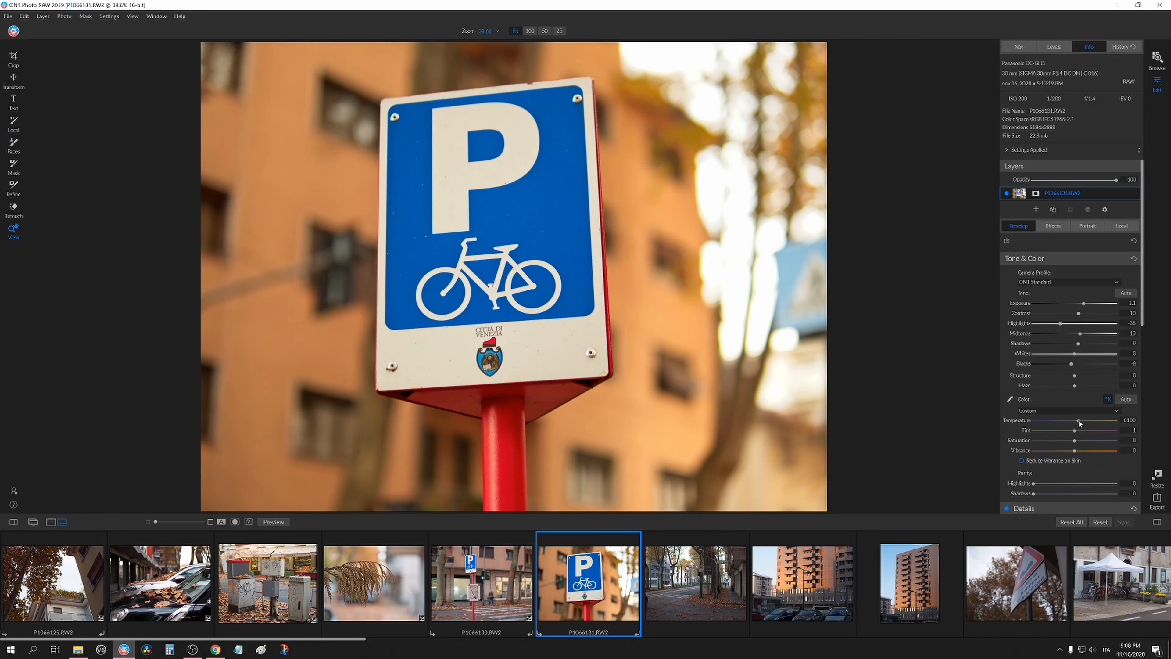
drag(1064, 420, 1056, 425)
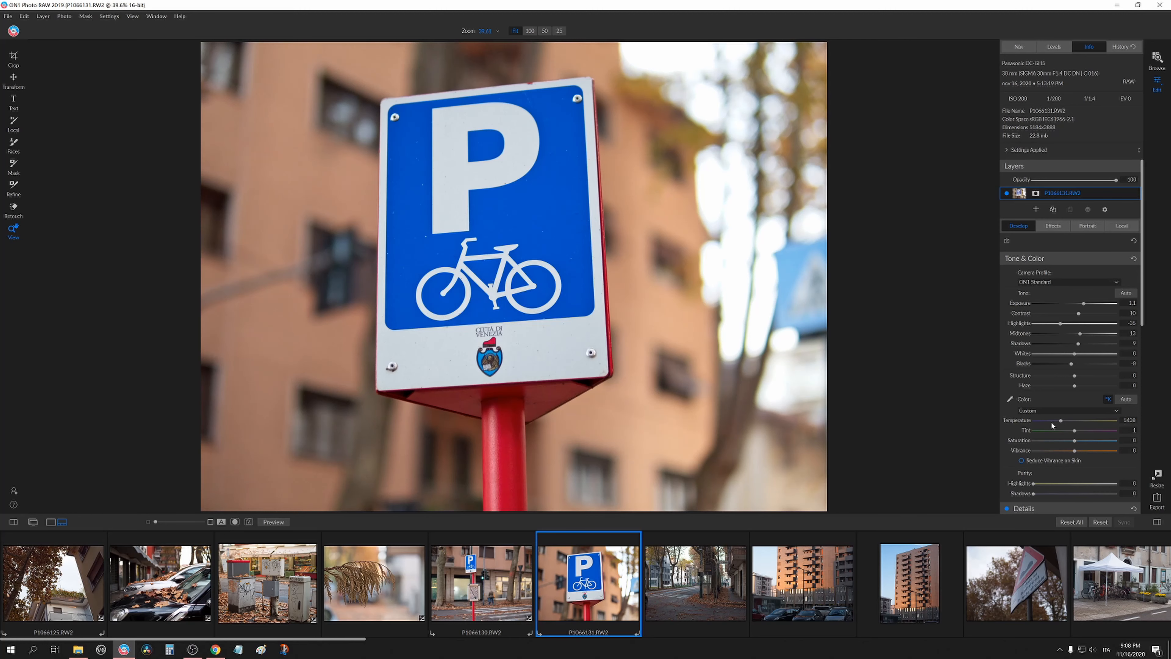
Inspect the P1066131 sign's detail at 100% zoom, then return to the P1066130 photo.
scroll(1013, 429, down, 5)
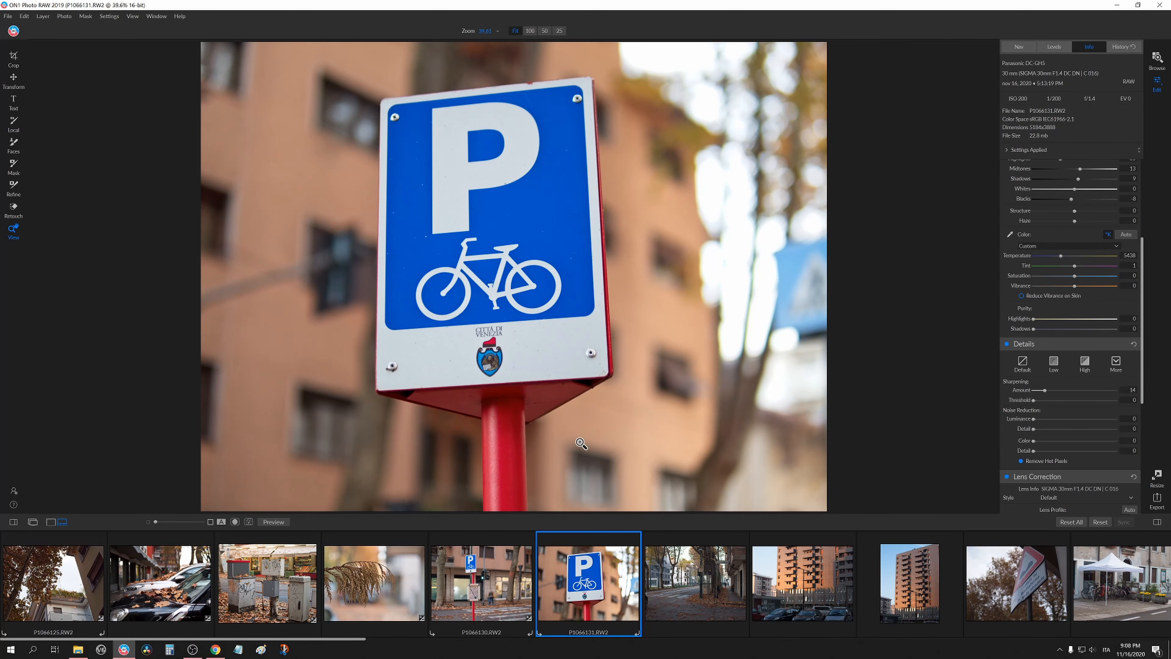
click(510, 355)
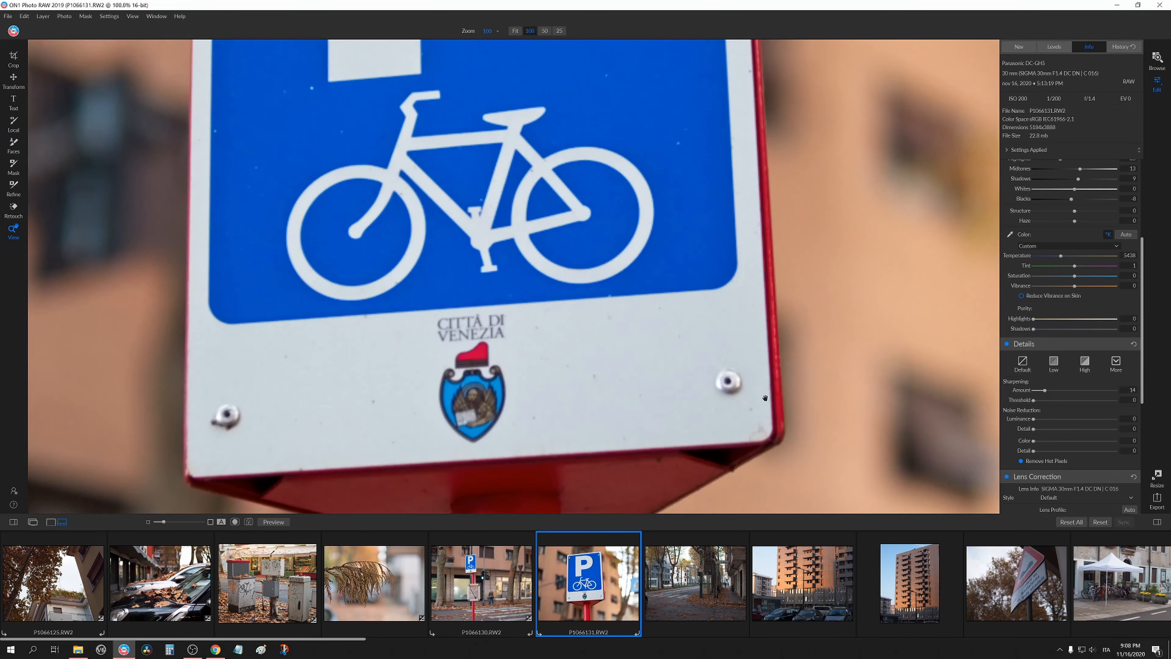
drag(475, 213, 760, 444)
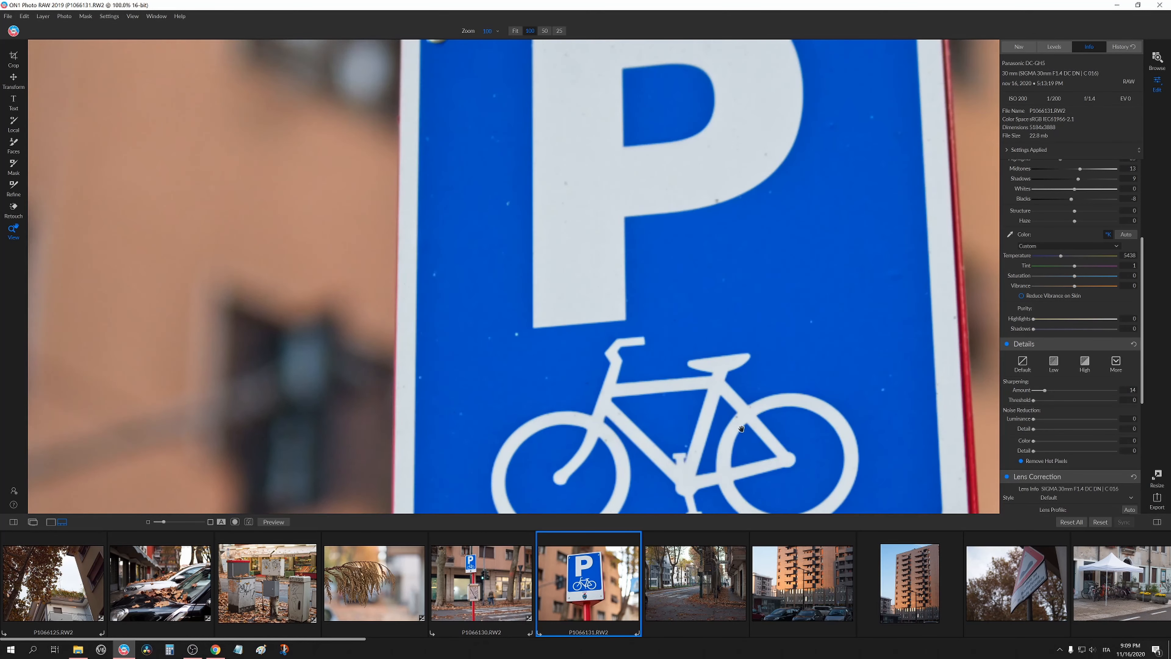
drag(714, 334, 620, 232)
drag(752, 348, 711, 262)
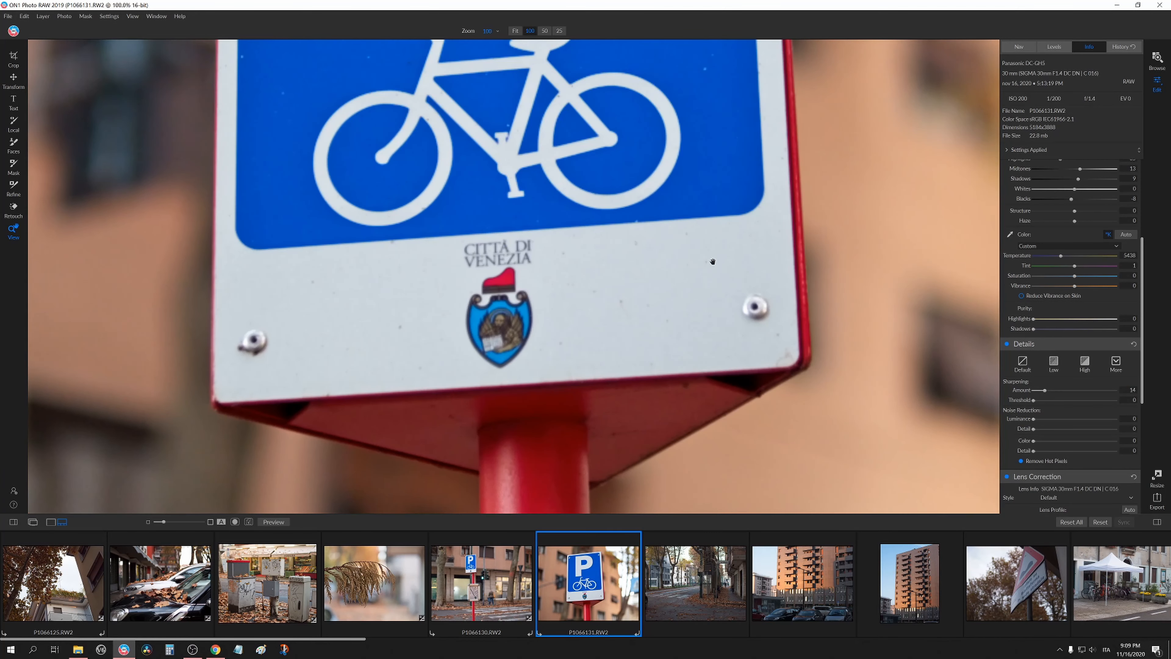
drag(722, 382, 718, 280)
click(718, 280)
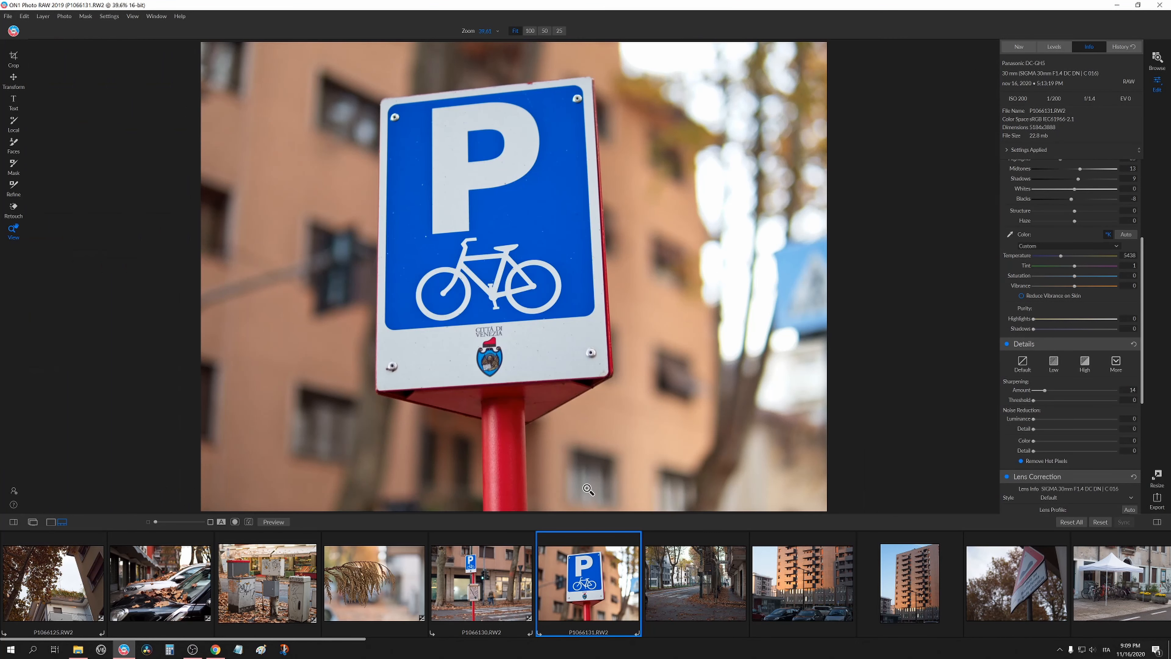
click(498, 564)
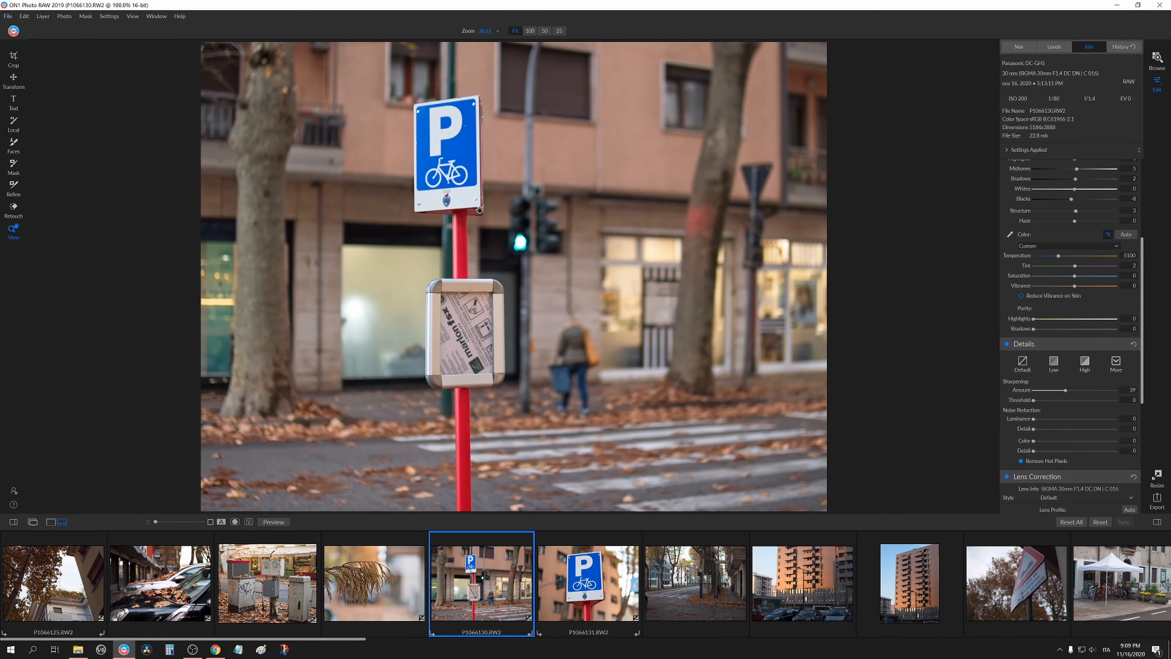
Paste the copied settings onto the P1066132 tree-lined street photo through the Apply Settings dialog.
click(481, 205)
drag(483, 213, 574, 298)
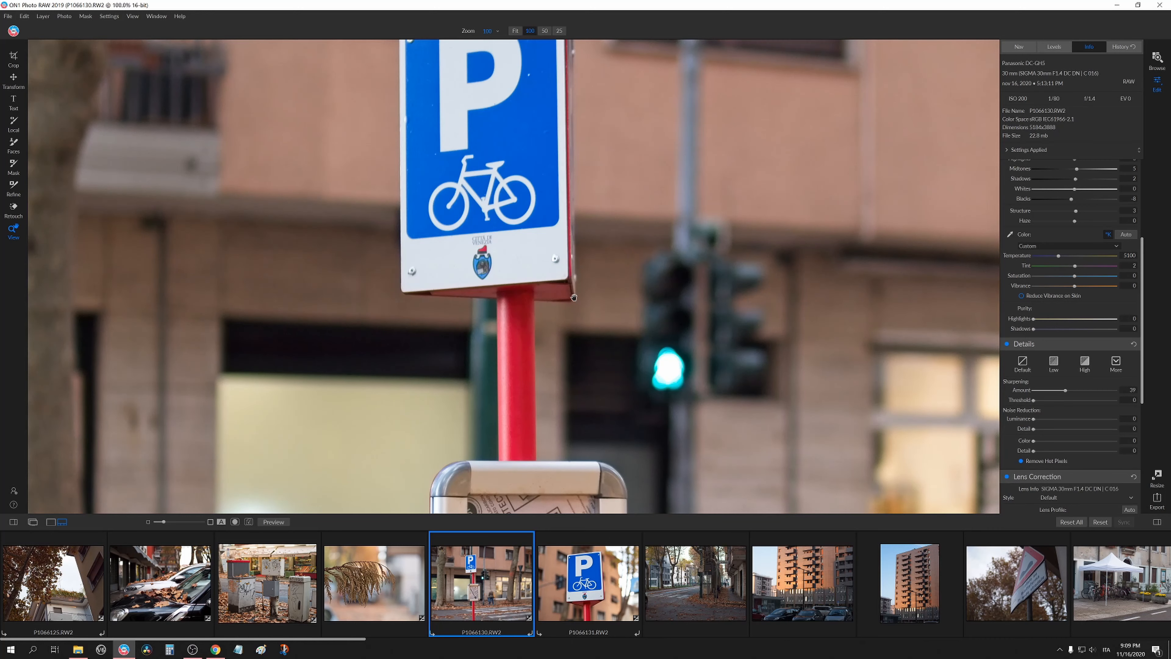
click(559, 268)
click(714, 573)
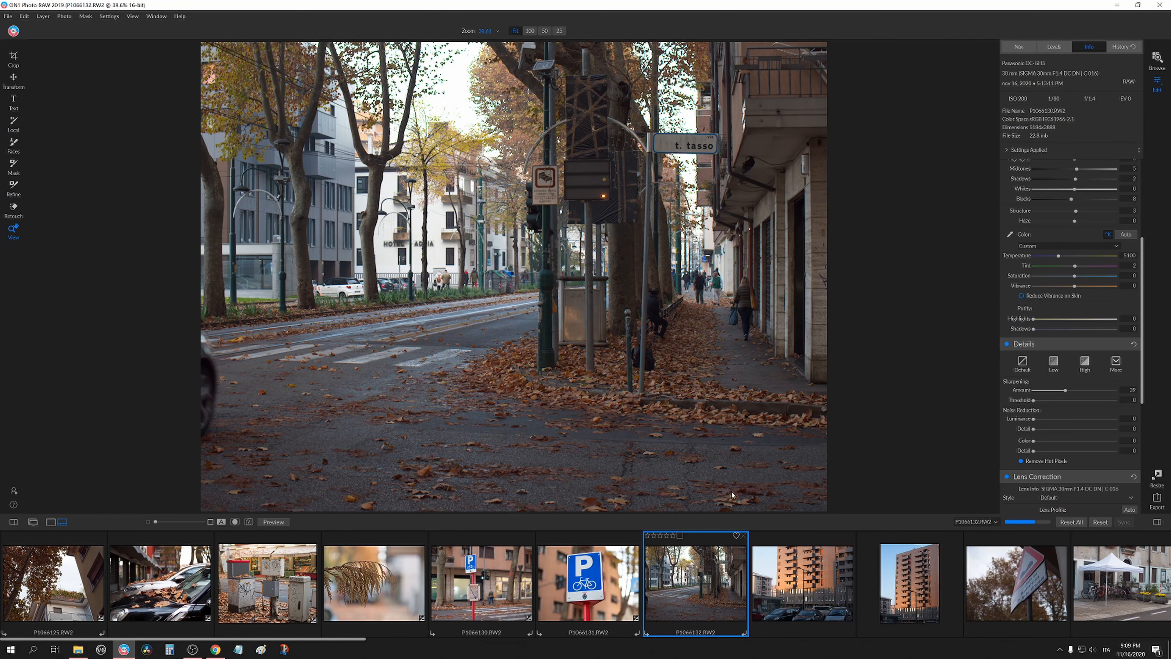
key(ctrl+alt+v)
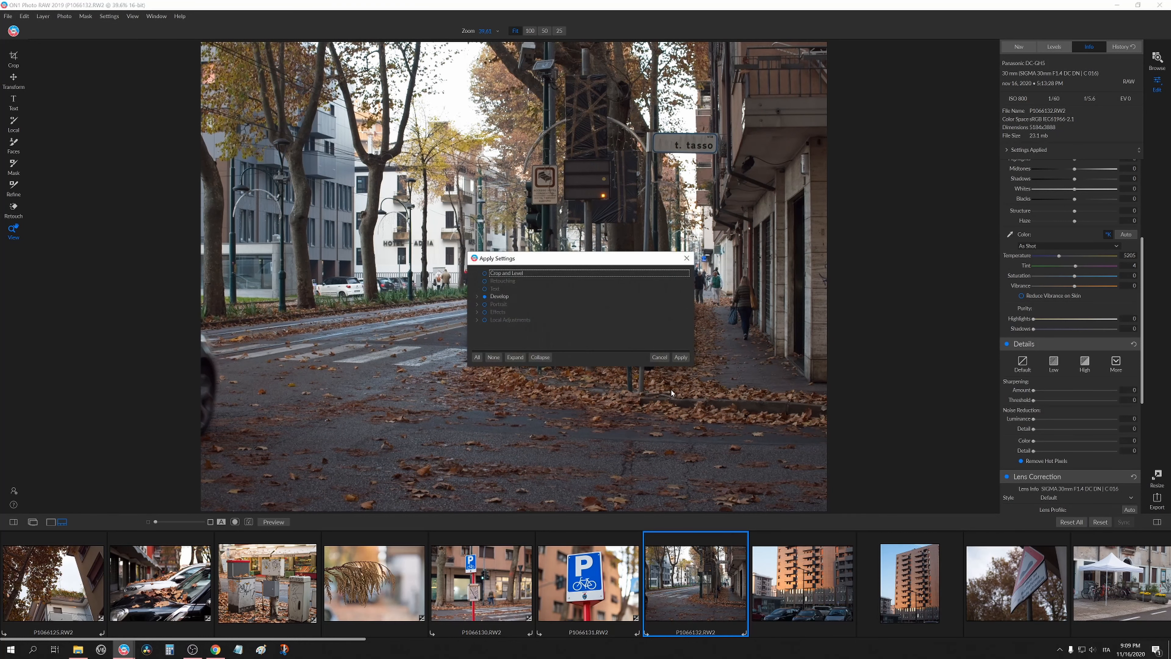
click(684, 358)
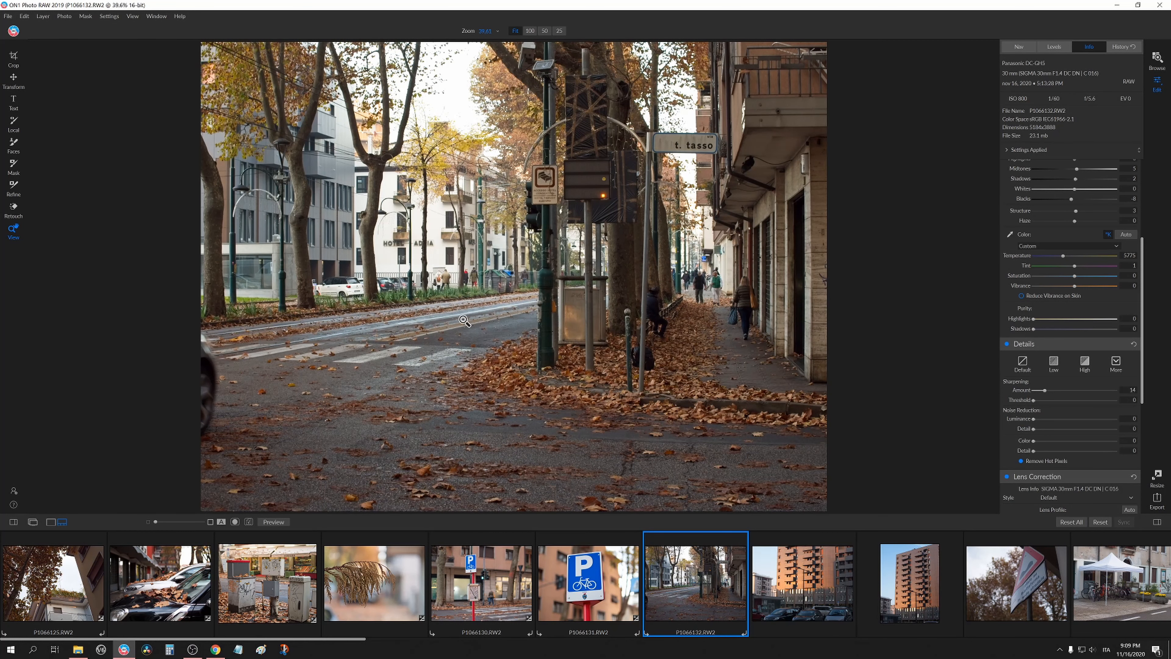
Crop a thin strip off the left edge of the P1066132 photo.
click(13, 58)
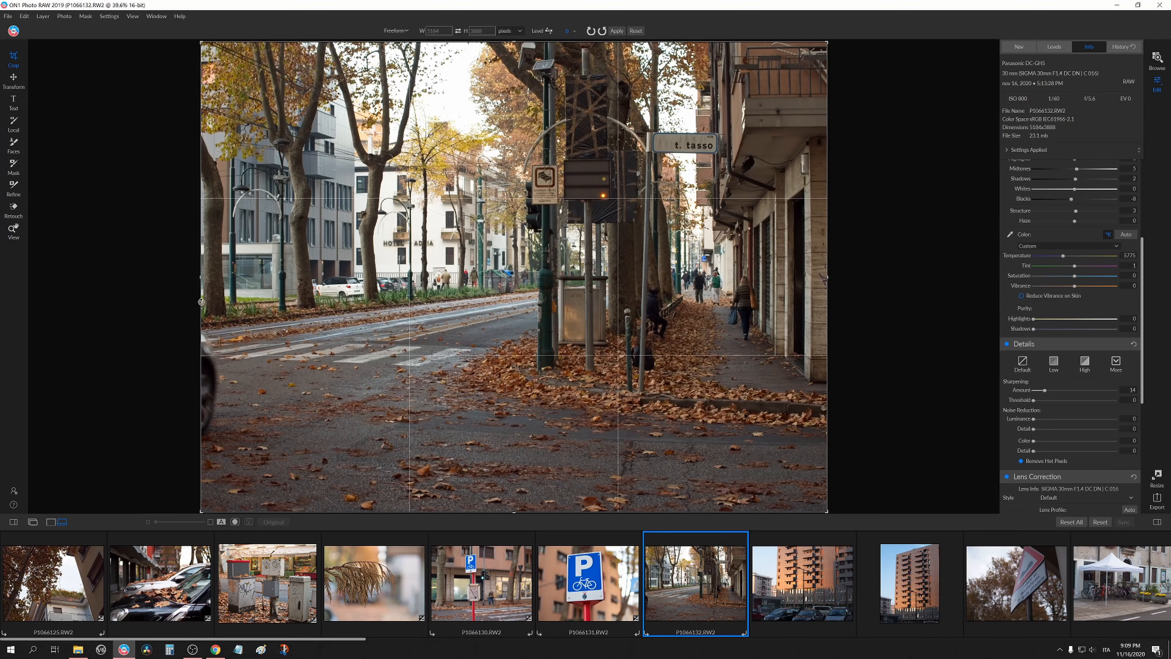
drag(207, 282, 215, 286)
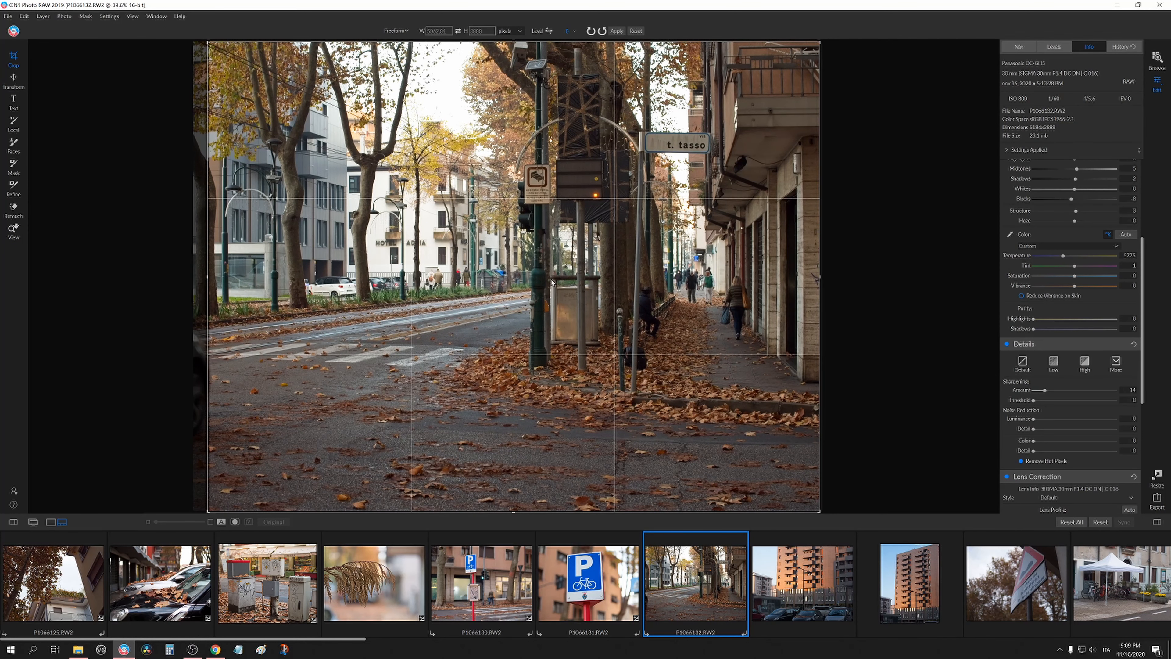
key(z)
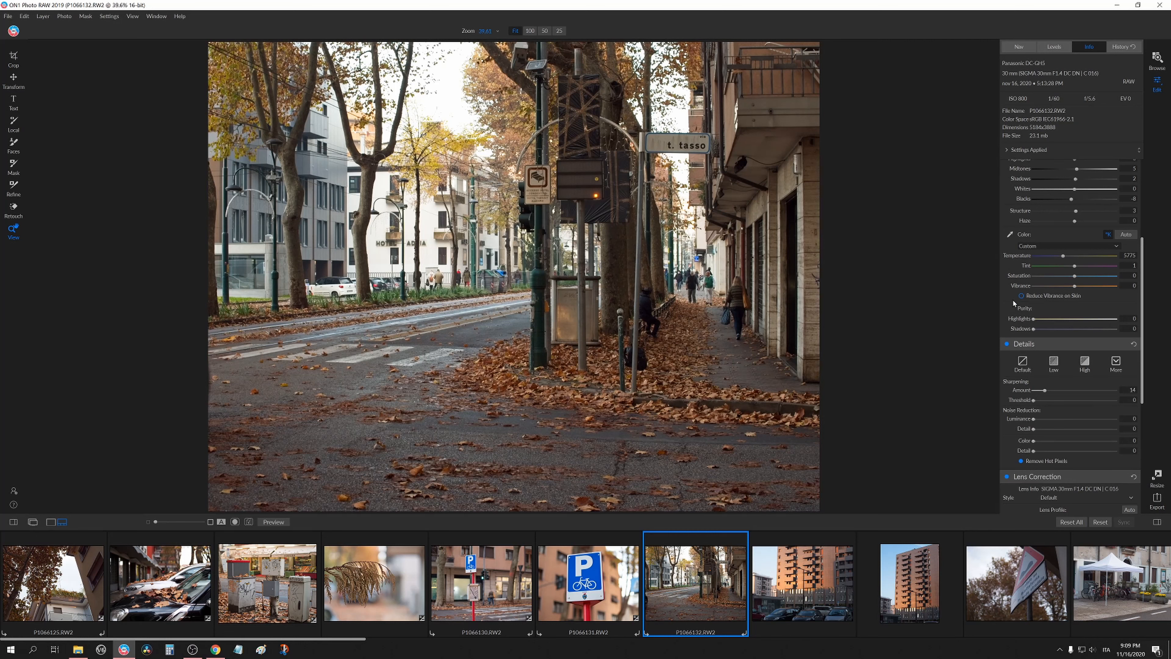
Set the P1066132 photo's Temperature to 6150.
scroll(1012, 303, up, 5)
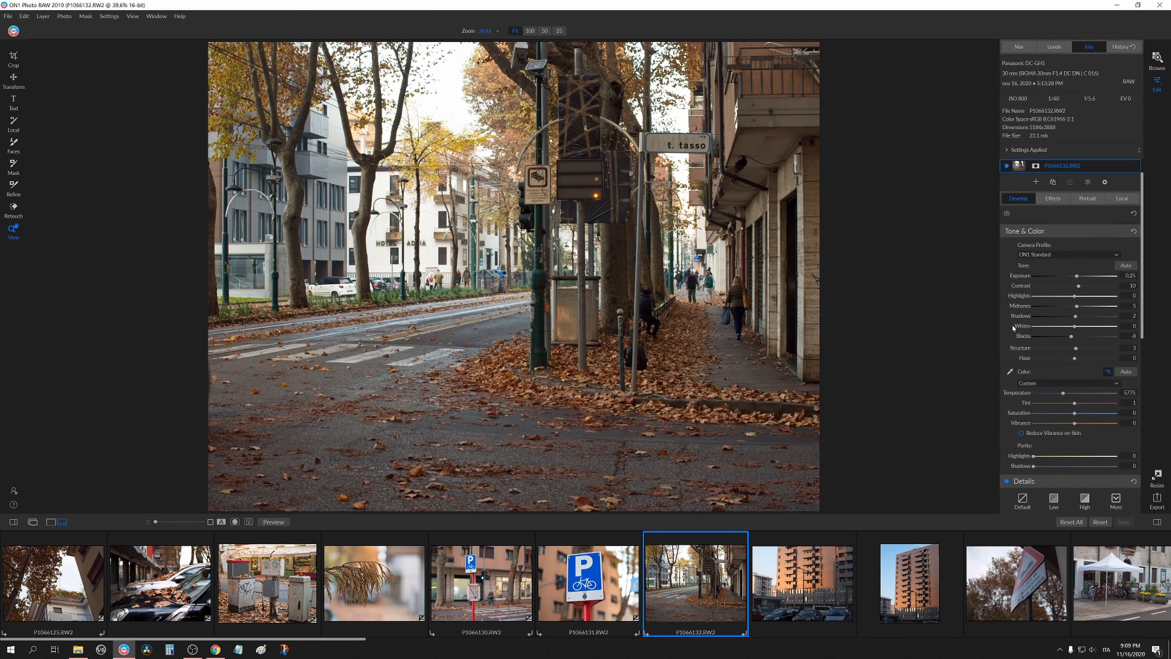
scroll(1012, 325, down, 2)
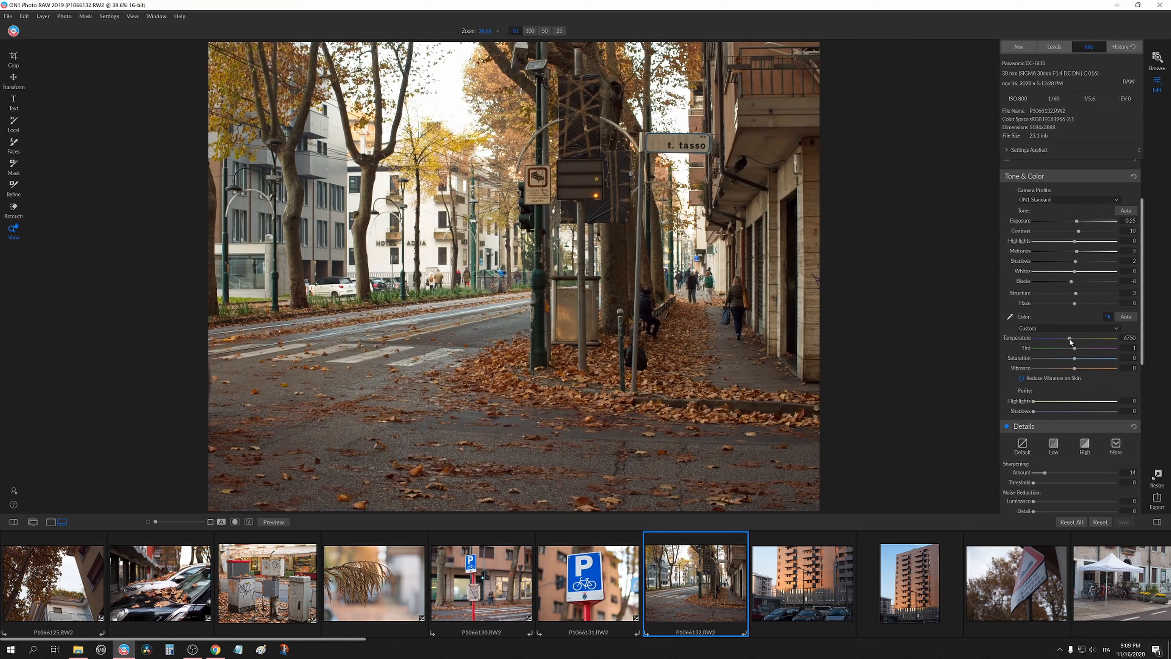
mouse_move(1070, 340)
mouse_down()
mouse_move(1083, 352)
mouse_move(1066, 354)
mouse_up()
scroll(1033, 253, up, 3)
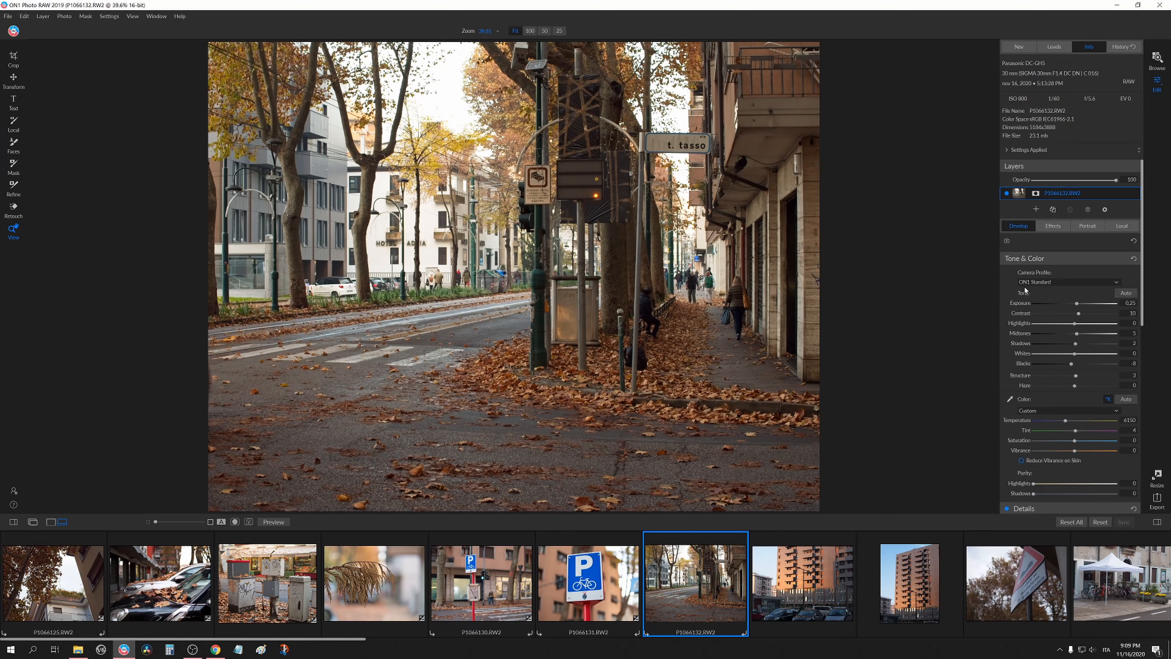
Inspect the P1066132 photo's detail at 100% zoom, panning across the scene, then return to fit view.
click(598, 266)
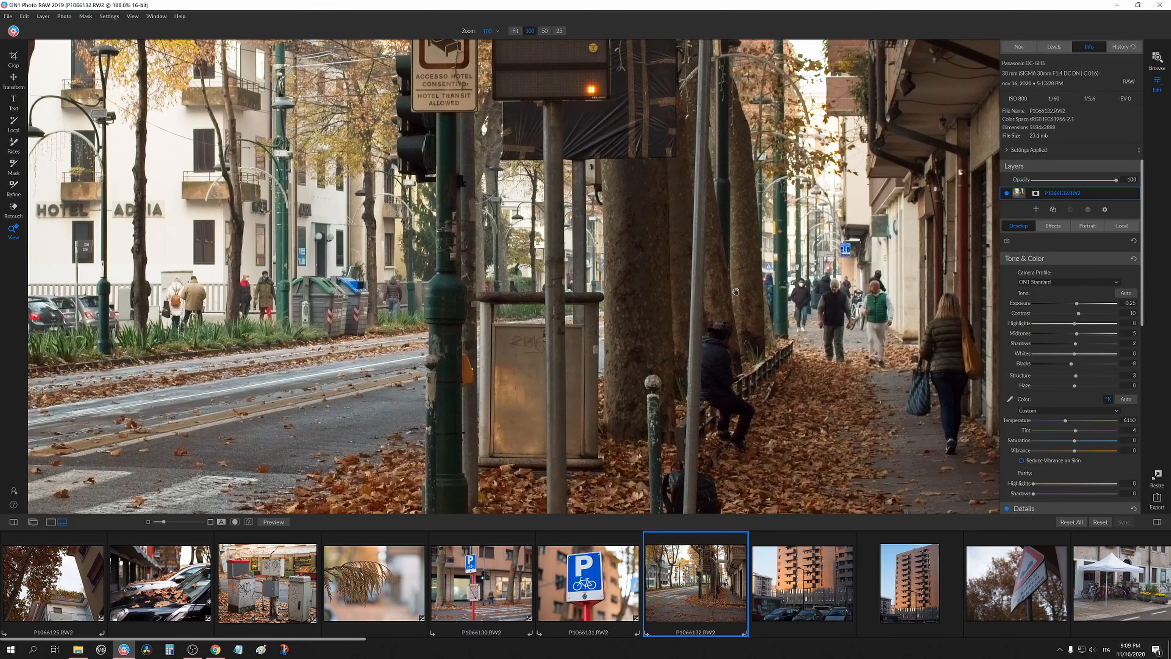
drag(736, 292, 725, 299)
click(759, 320)
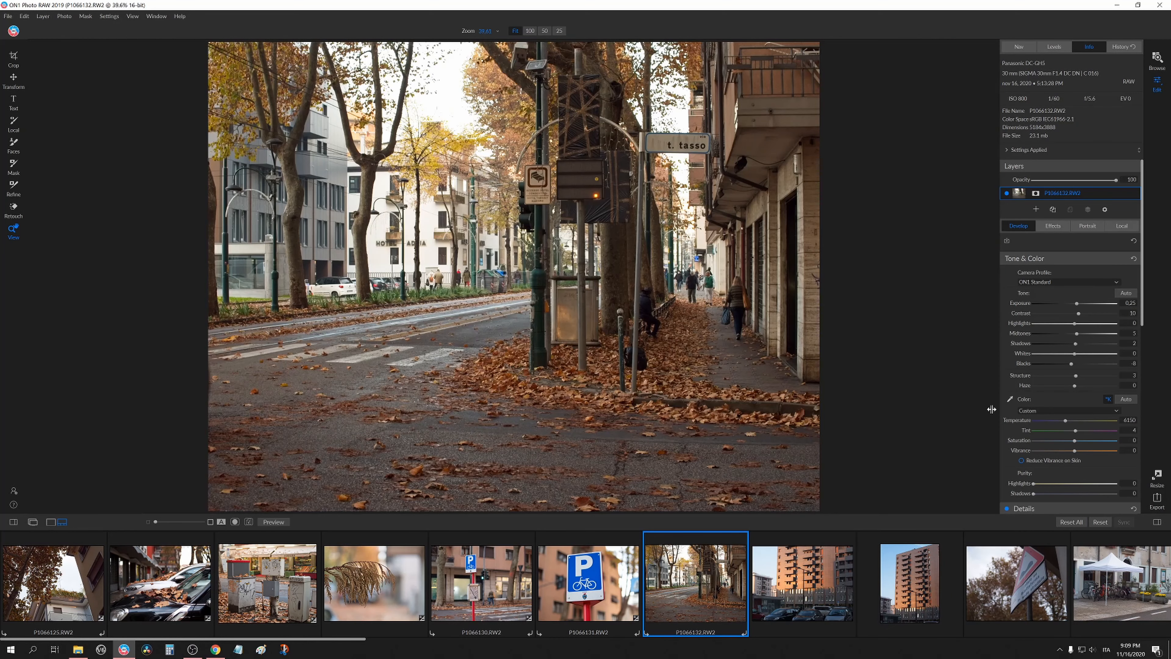
click(627, 374)
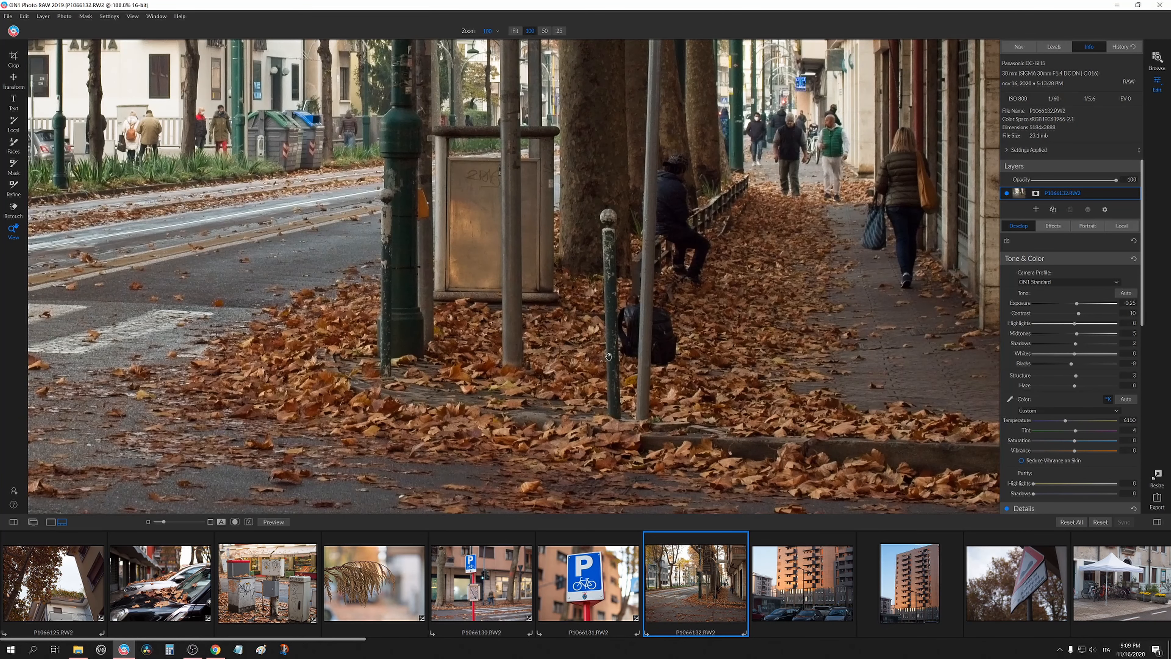
drag(743, 217, 939, 364)
drag(648, 341, 827, 360)
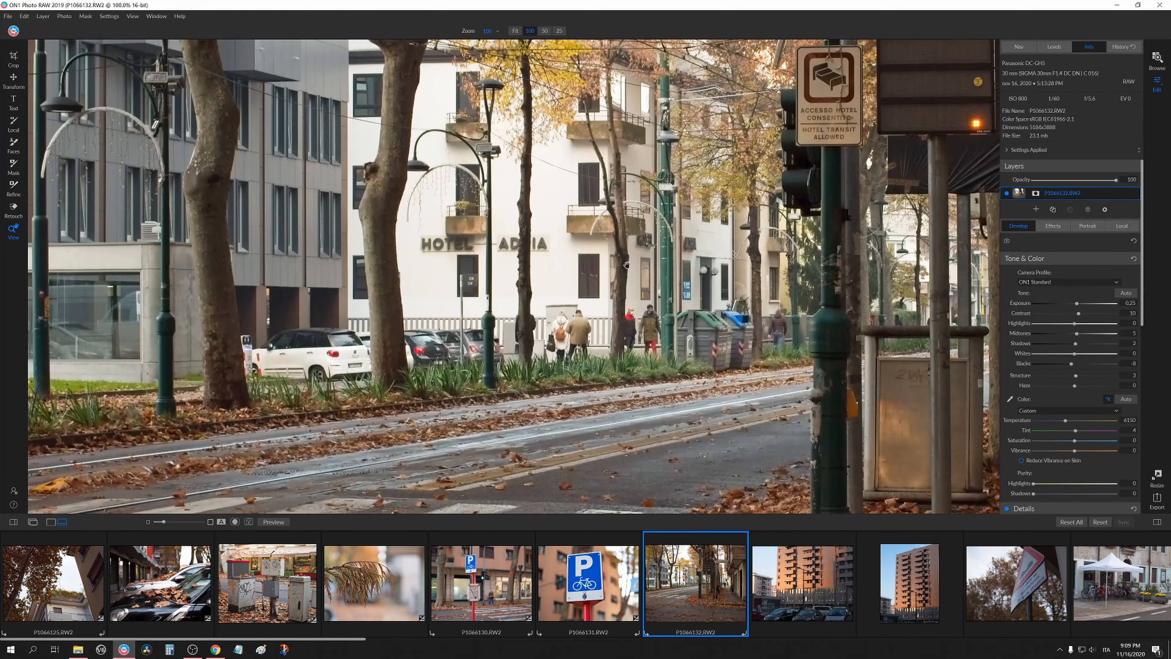
drag(419, 260, 669, 163)
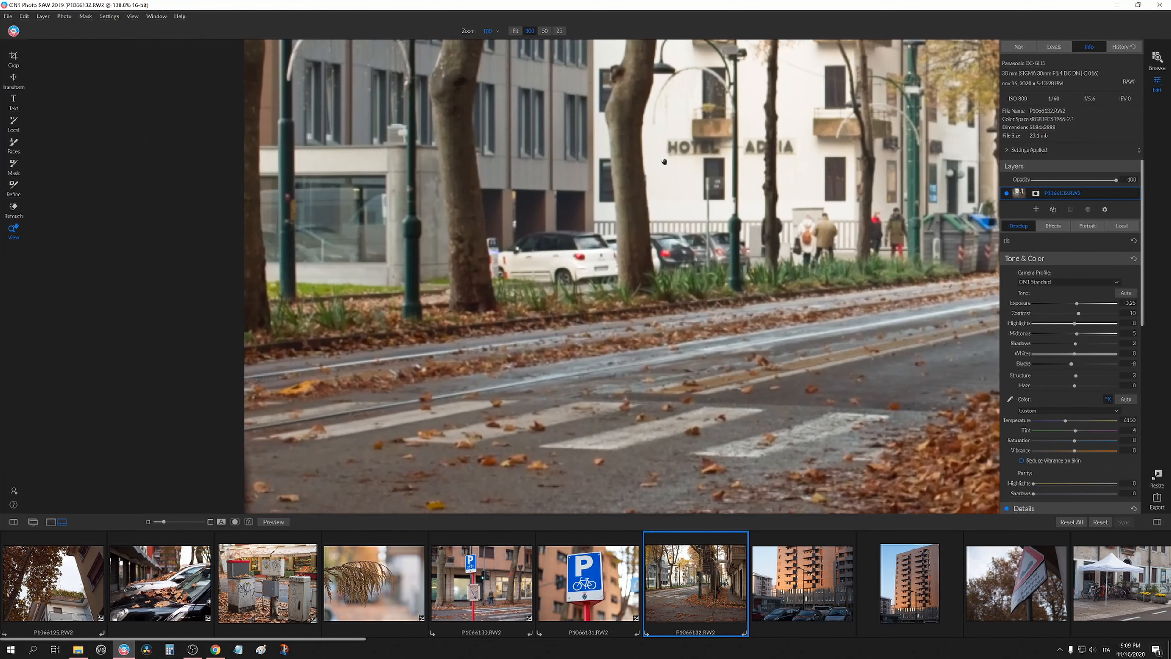
drag(645, 362, 402, 115)
drag(915, 338, 392, 370)
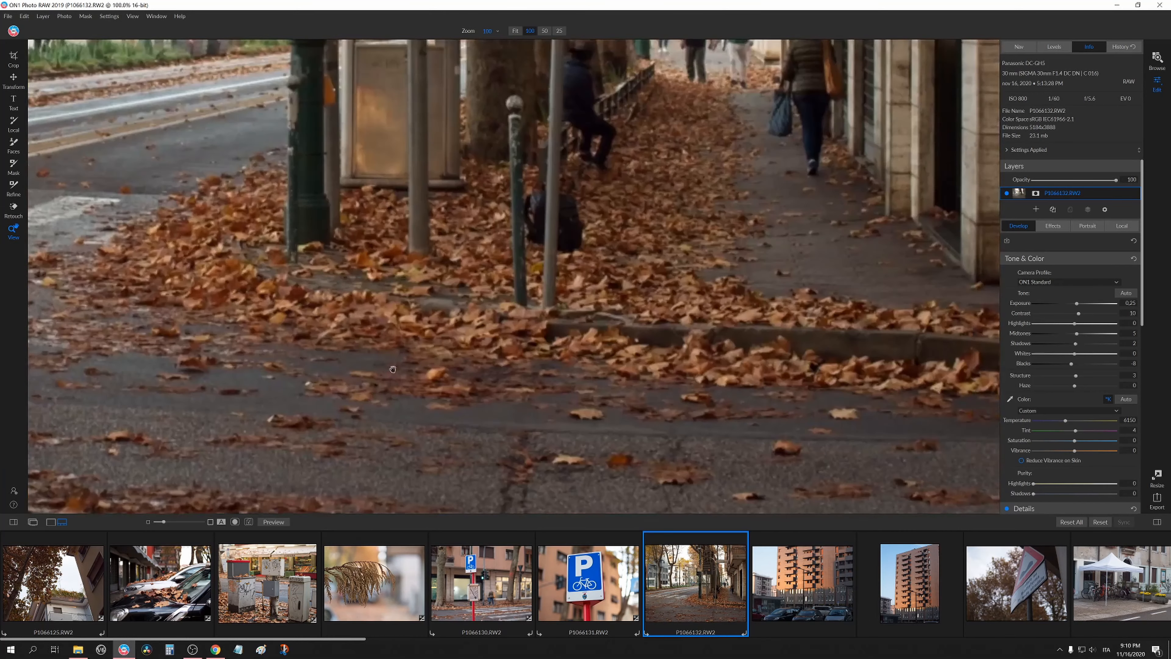
drag(593, 300, 594, 440)
click(575, 280)
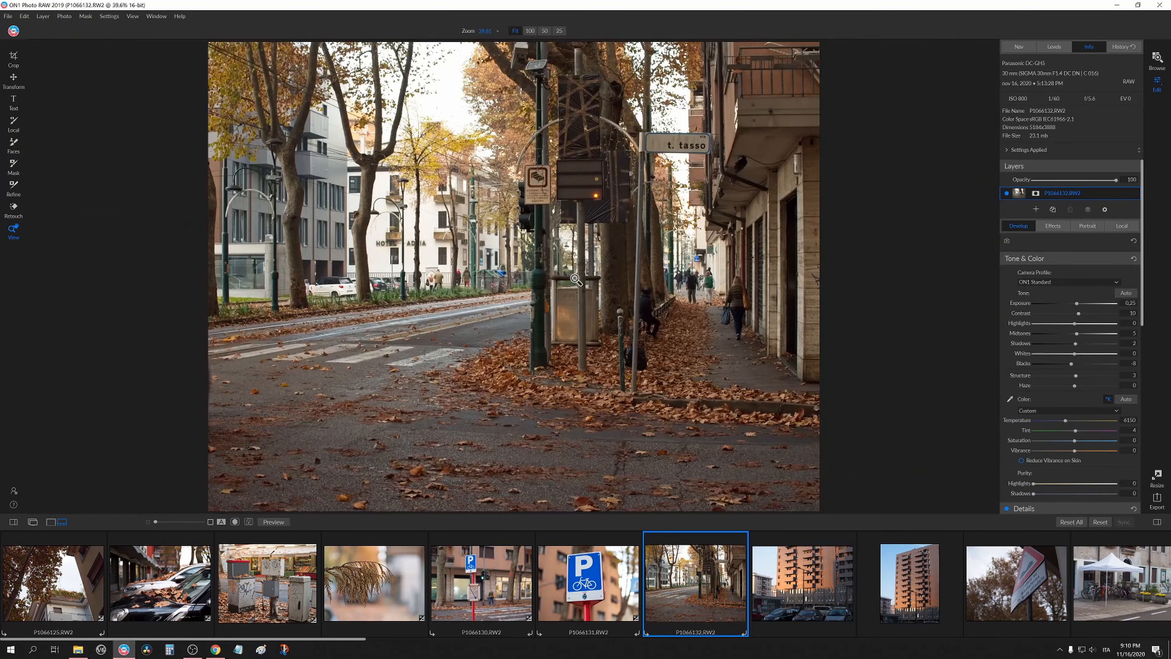
Apply the copied settings to the P1066133 building photo, then reset all its adjustments.
key(Right)
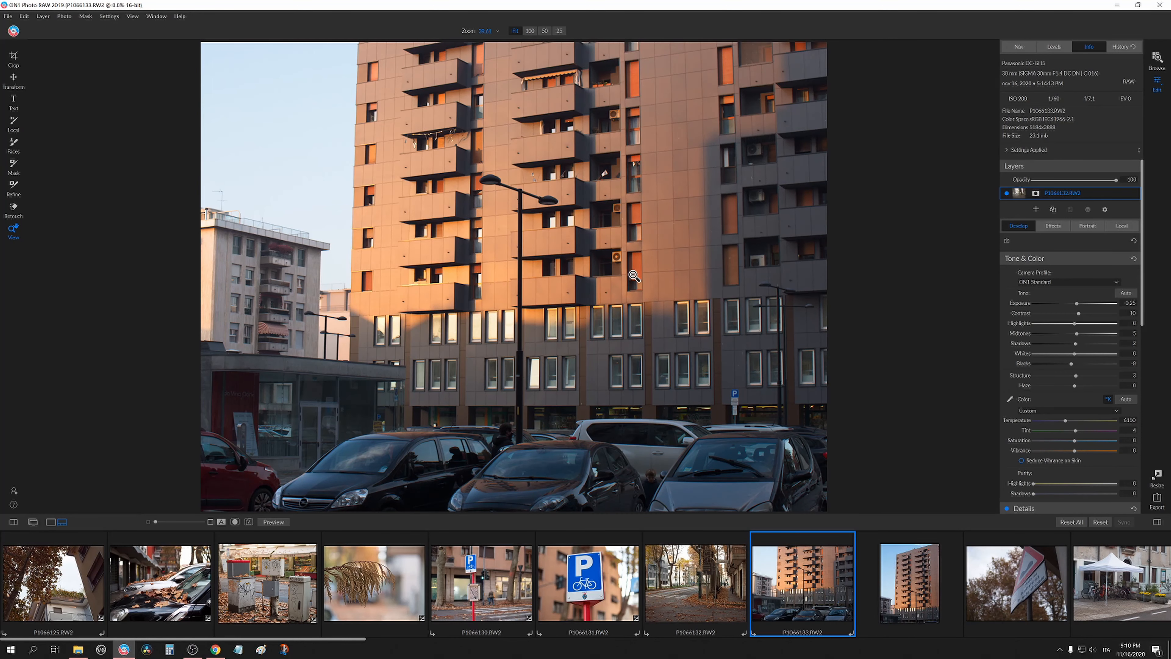
key(ctrl+shift+v)
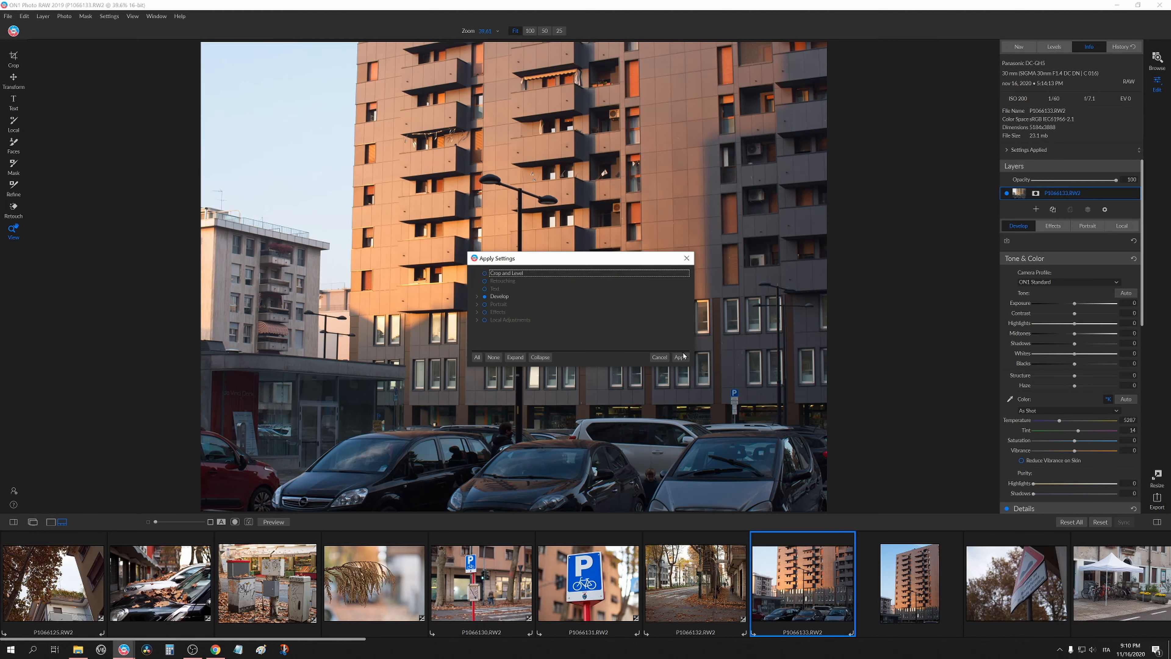
click(681, 357)
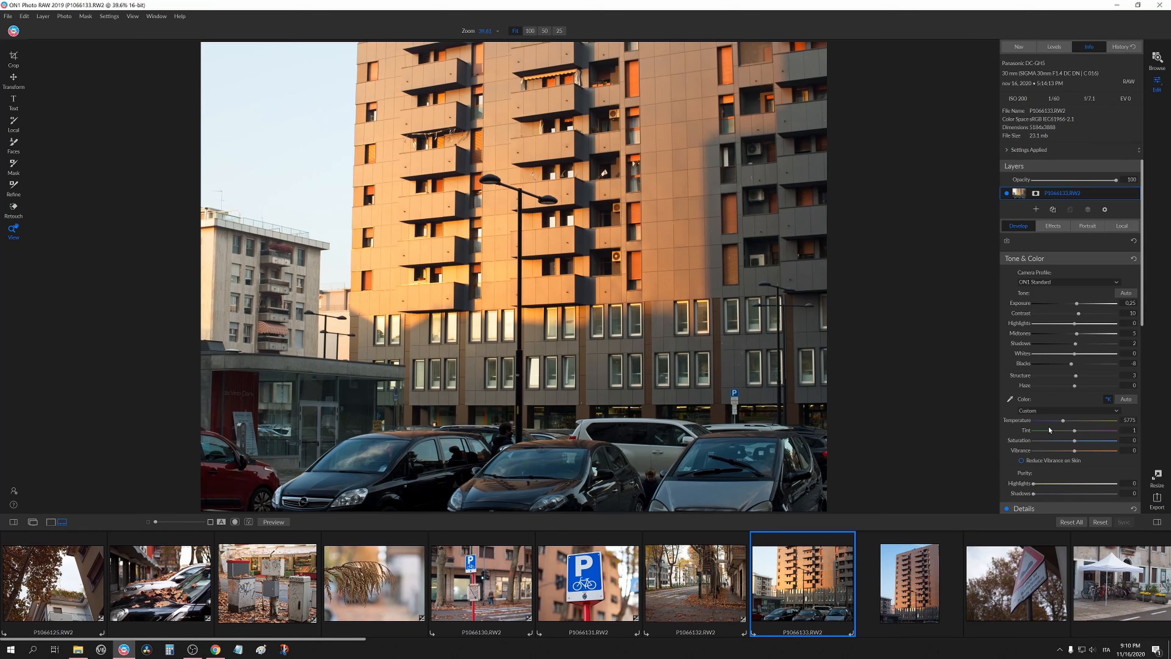
scroll(1022, 425, down, 4)
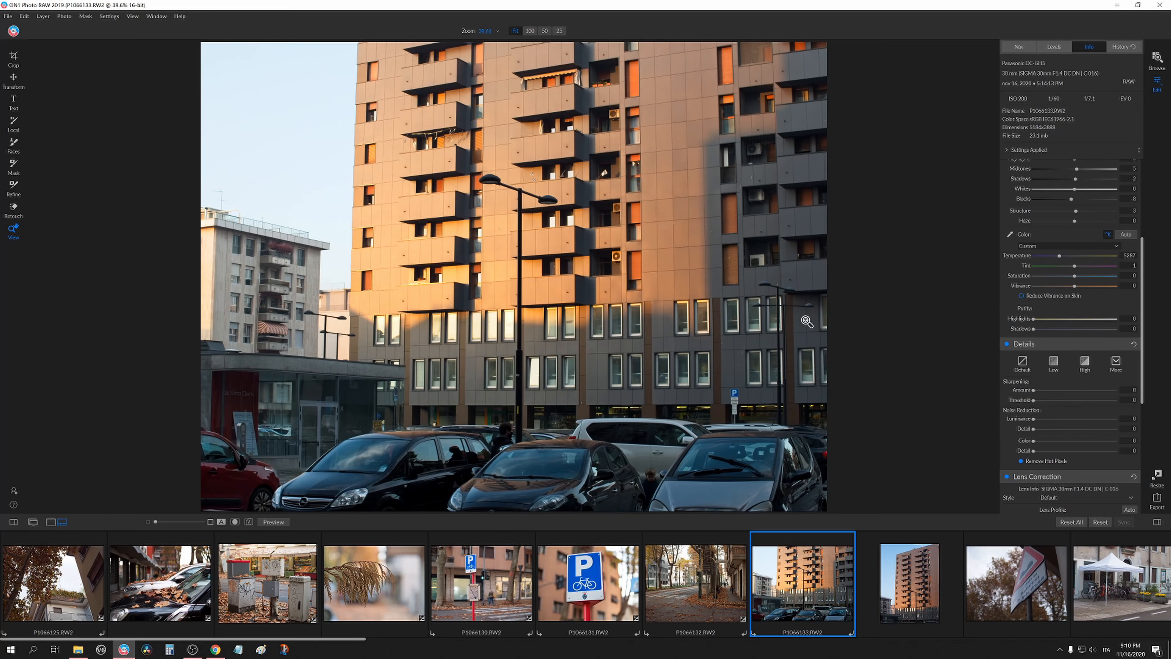
click(1071, 522)
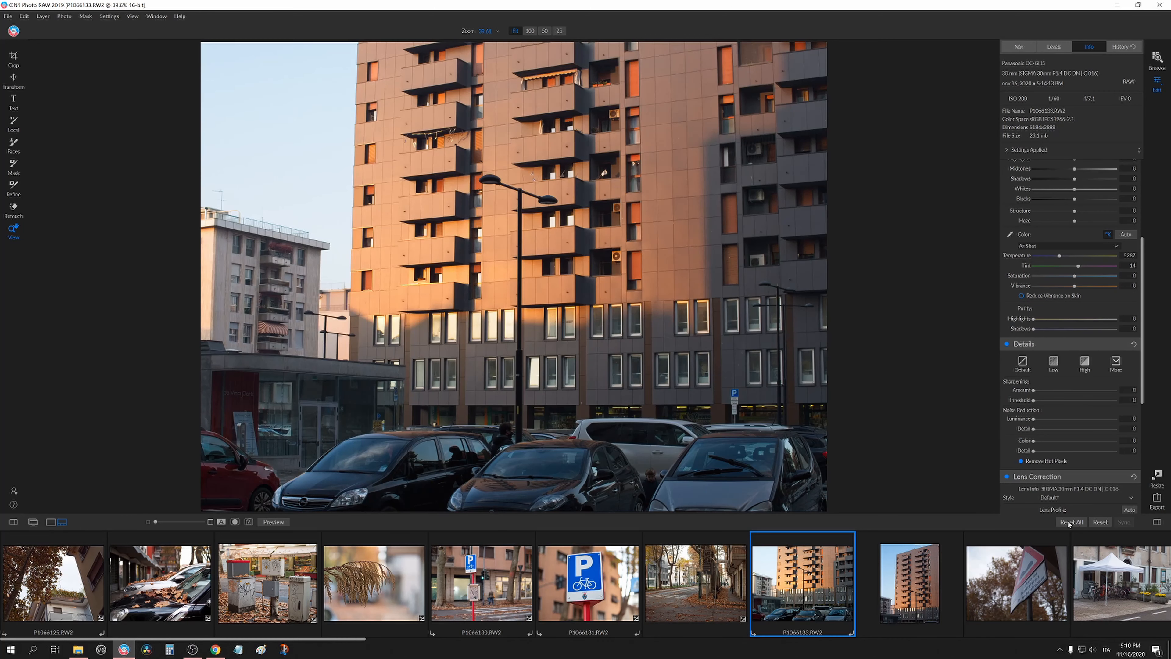
Raise the P1066133 photo's Contrast to 4 and slightly lower its Shadows and Blacks.
scroll(1054, 335, up, 4)
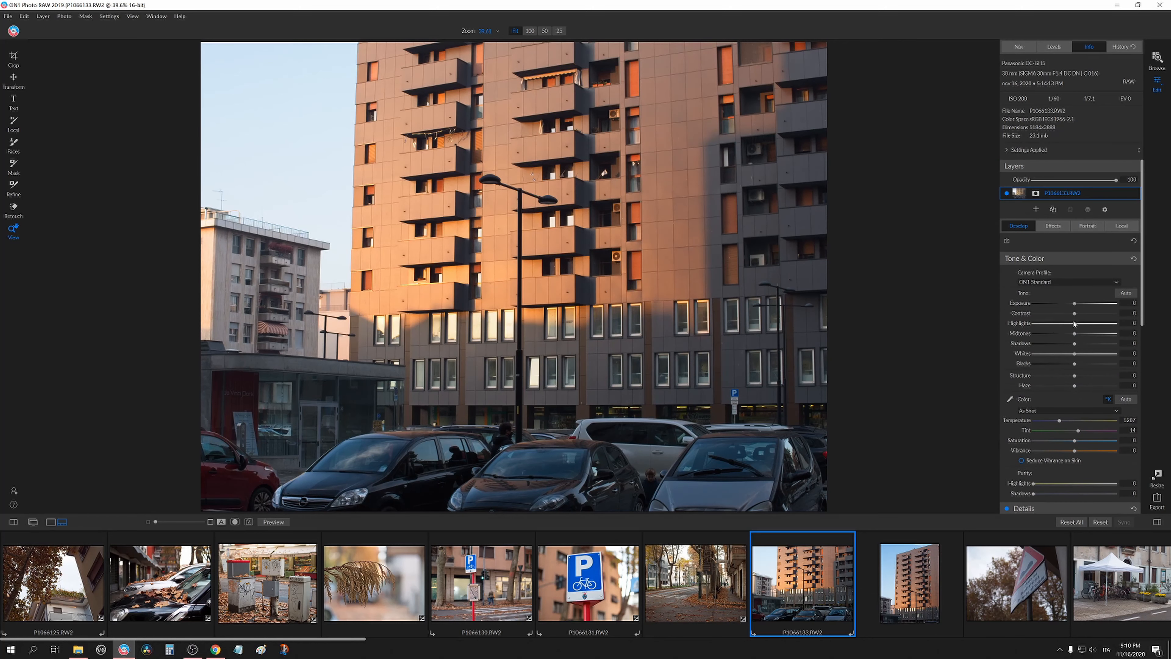
mouse_move(1075, 314)
mouse_down()
mouse_move(1091, 318)
mouse_move(1076, 319)
mouse_up()
drag(1076, 345, 1068, 349)
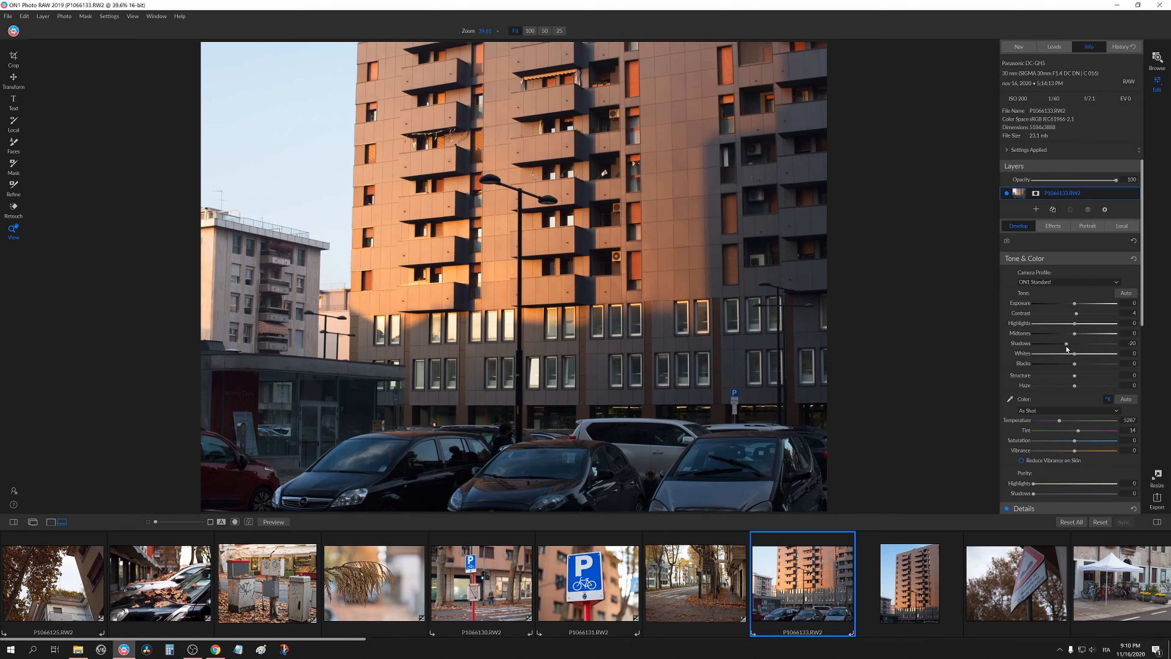
double_click(1022, 347)
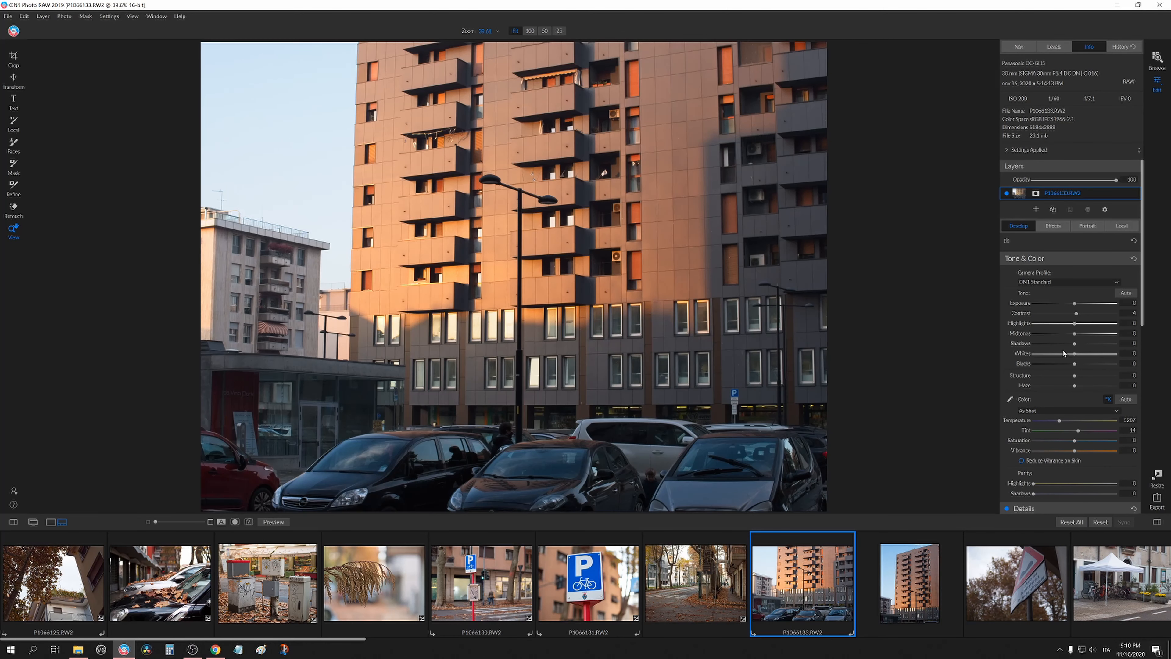
drag(1074, 344, 1071, 344)
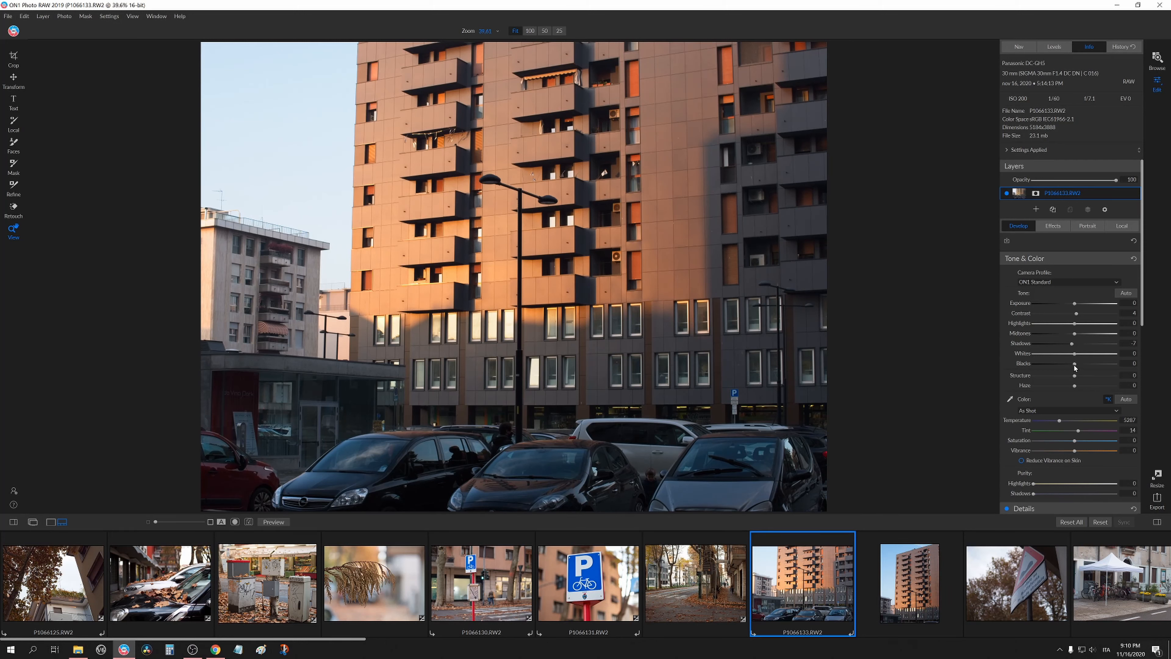
mouse_move(1076, 366)
mouse_down()
mouse_move(1102, 378)
mouse_move(1078, 379)
mouse_up()
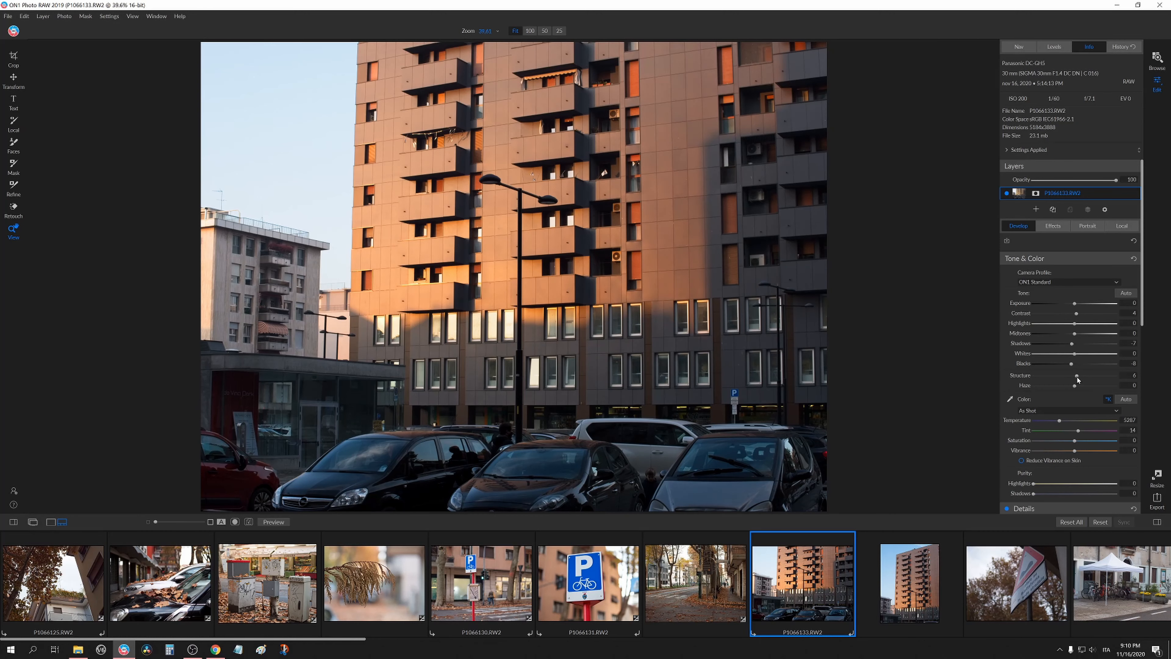
Try reducing the P1066133 photo's Haze, then reset it.
click(521, 197)
click(648, 270)
drag(1074, 387, 1026, 392)
double_click(1024, 388)
Set the P1066133 photo's Temperature to 5100 and Tint to 28.
drag(1059, 420, 1087, 421)
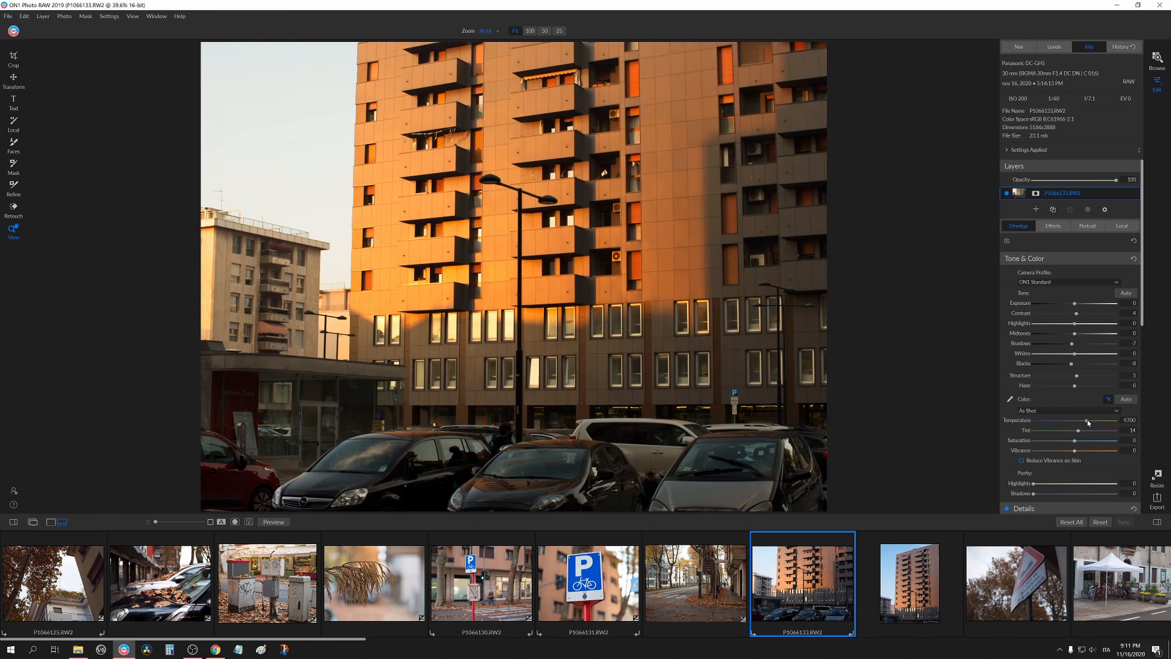
double_click(1024, 423)
drag(1078, 432, 1083, 434)
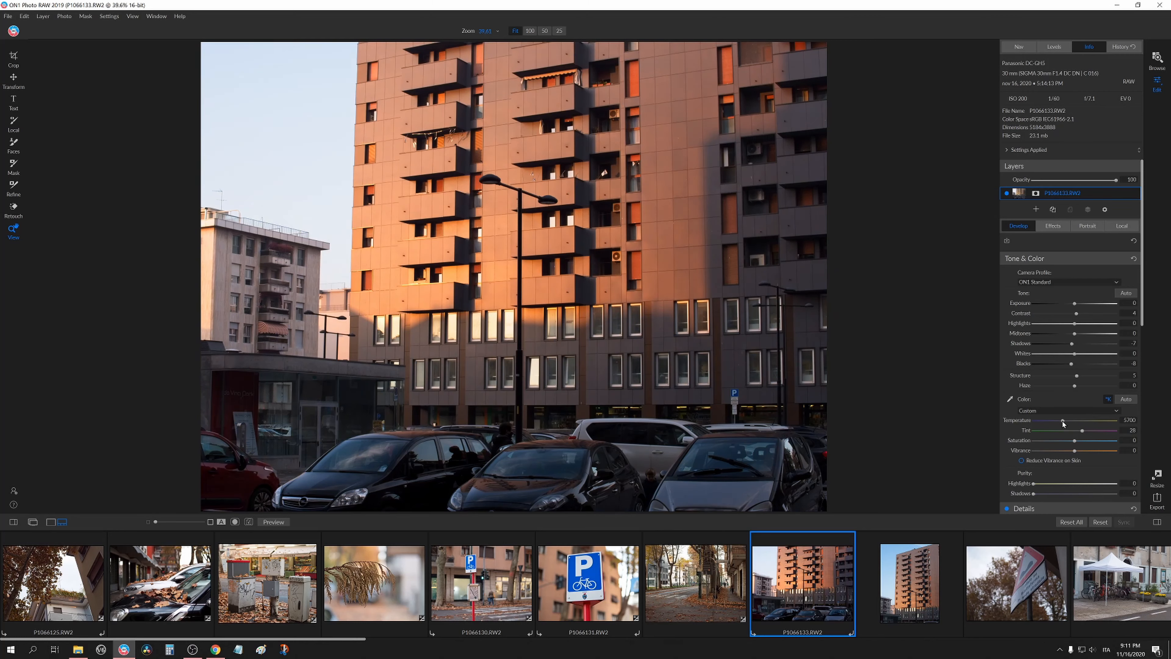
drag(1055, 420, 1044, 421)
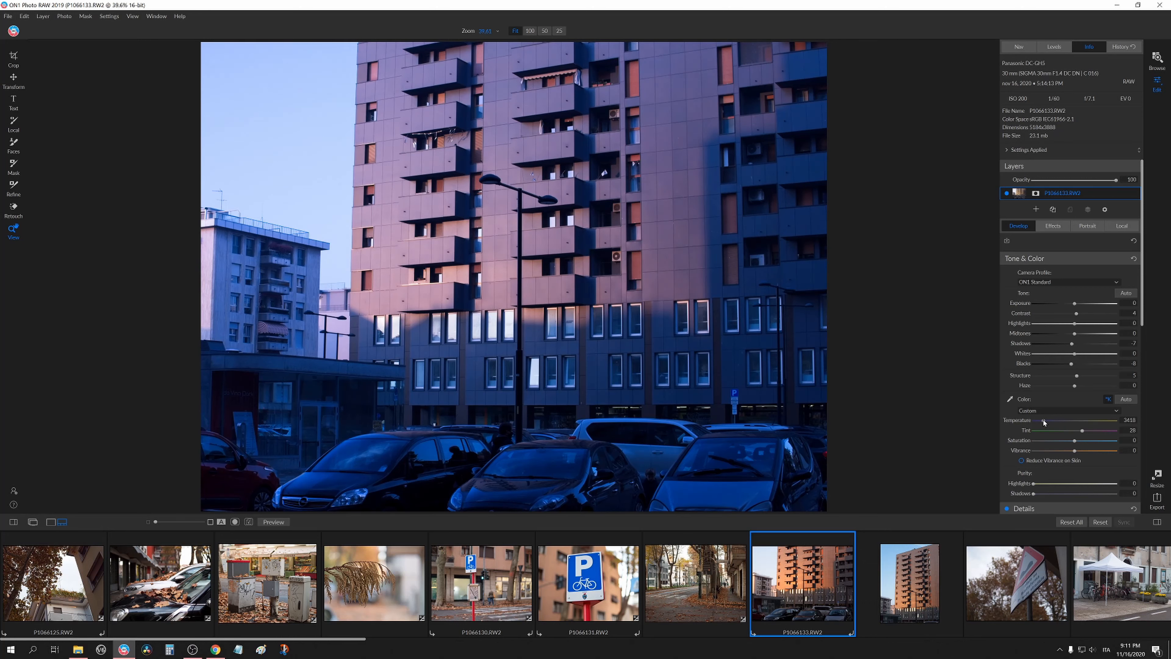
drag(1043, 419, 1042, 419)
drag(1046, 420, 1059, 423)
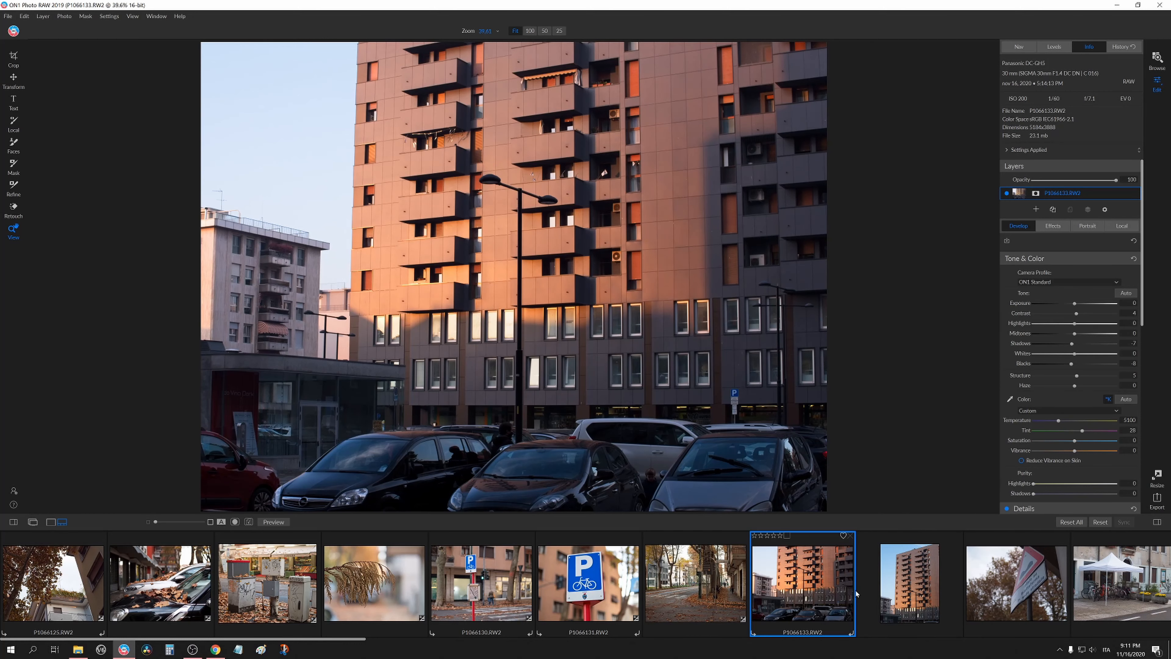
Compare the P1066134 and P1066133 building photos, then scroll further along the filmstrip.
click(900, 582)
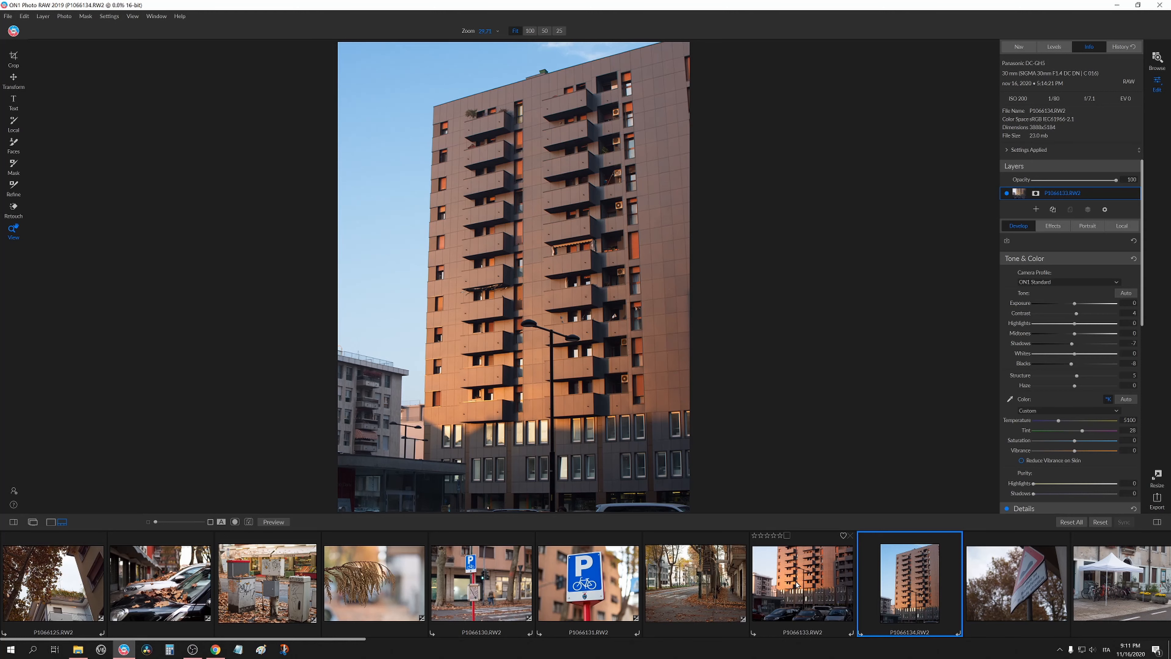
click(806, 580)
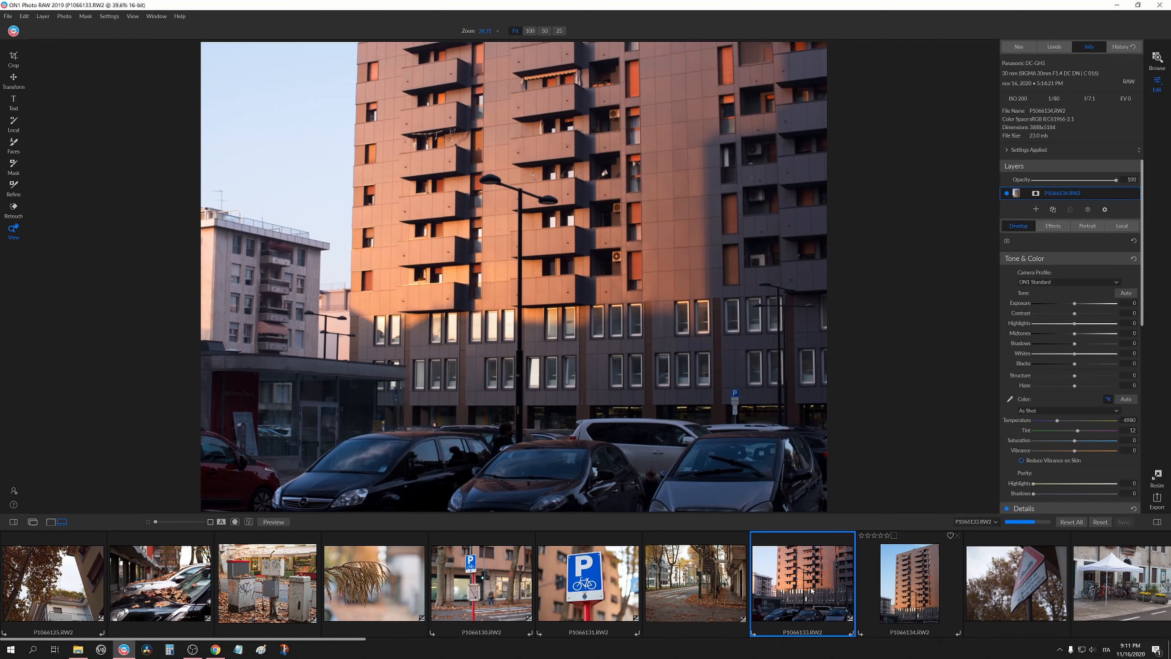
click(898, 572)
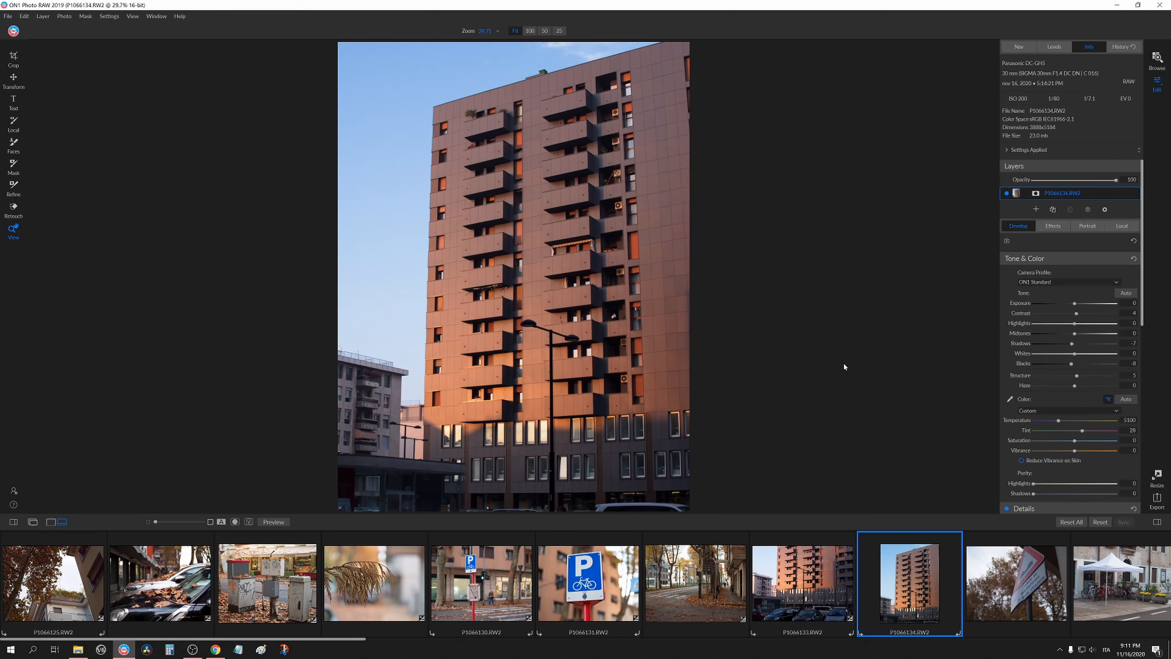
drag(352, 640, 570, 641)
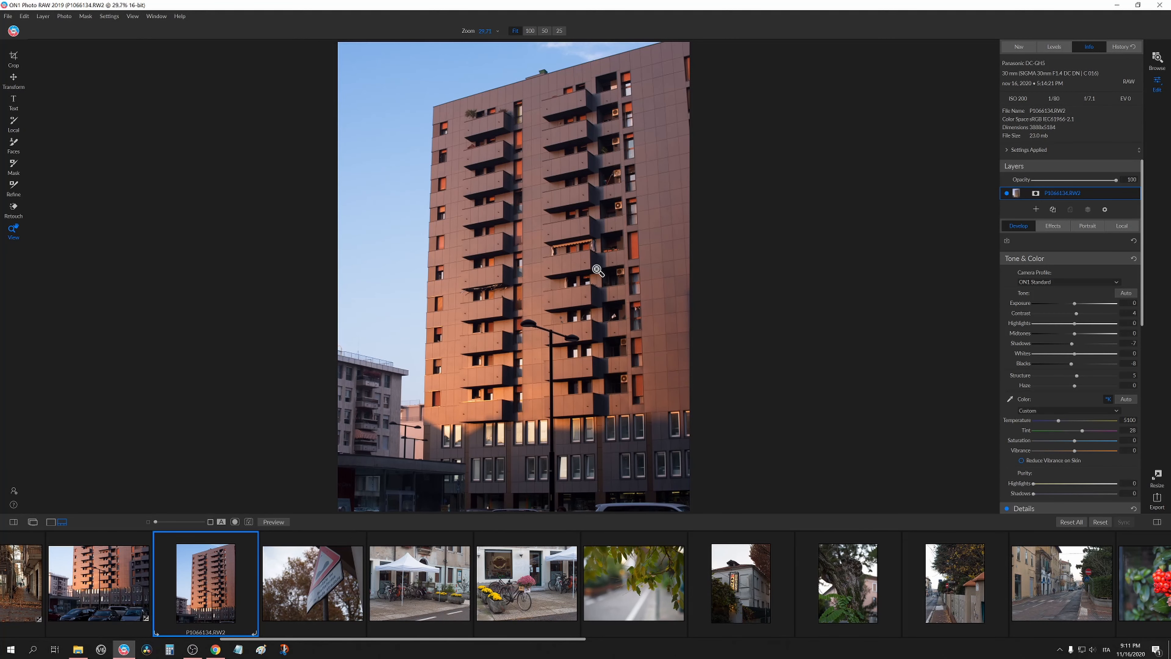
Inspect the P1066134 building photo at 100% zoom, panning across the facade, then return to the fitted view.
click(615, 120)
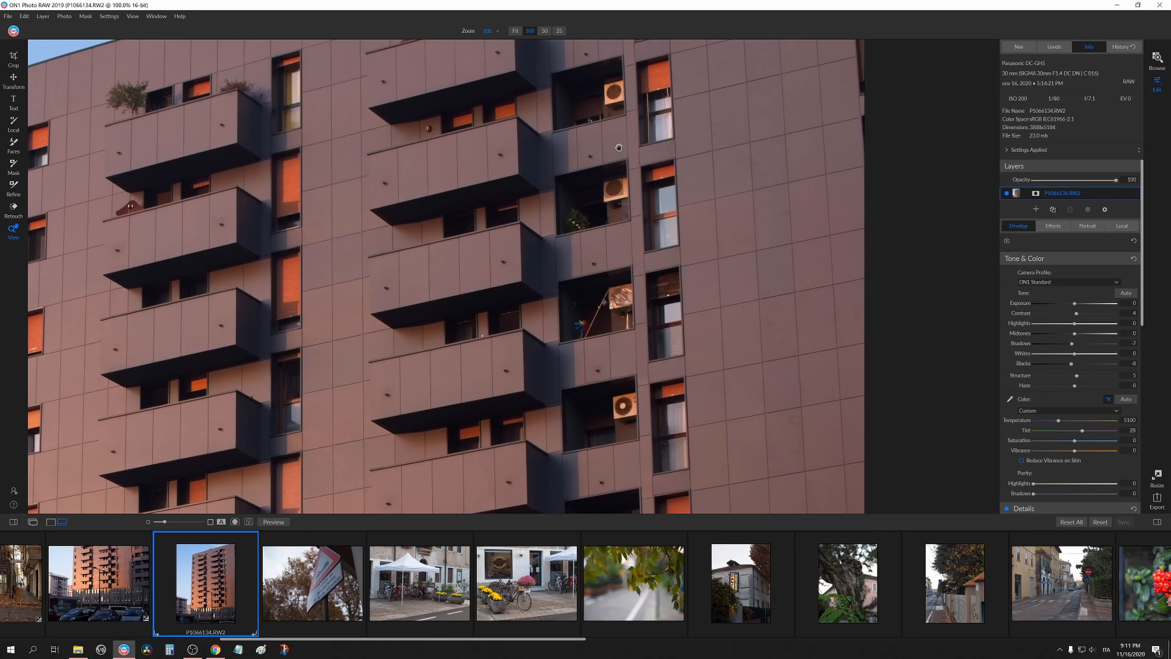
drag(618, 147, 617, 339)
drag(603, 387, 580, 72)
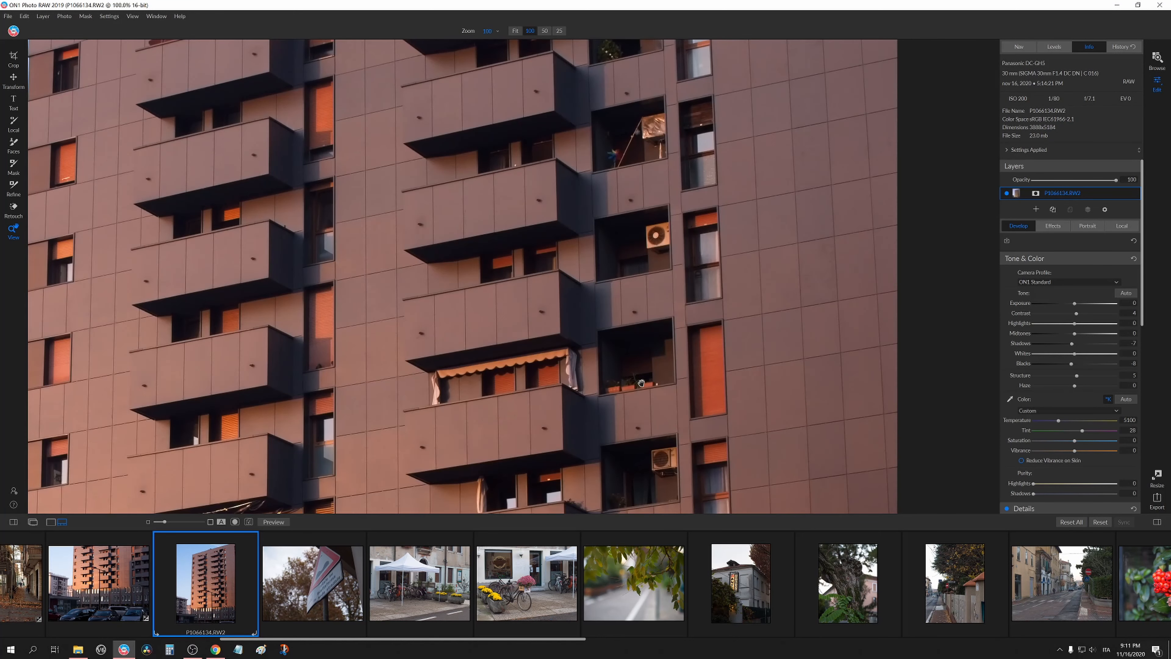
drag(642, 383, 629, 62)
drag(633, 341, 635, 88)
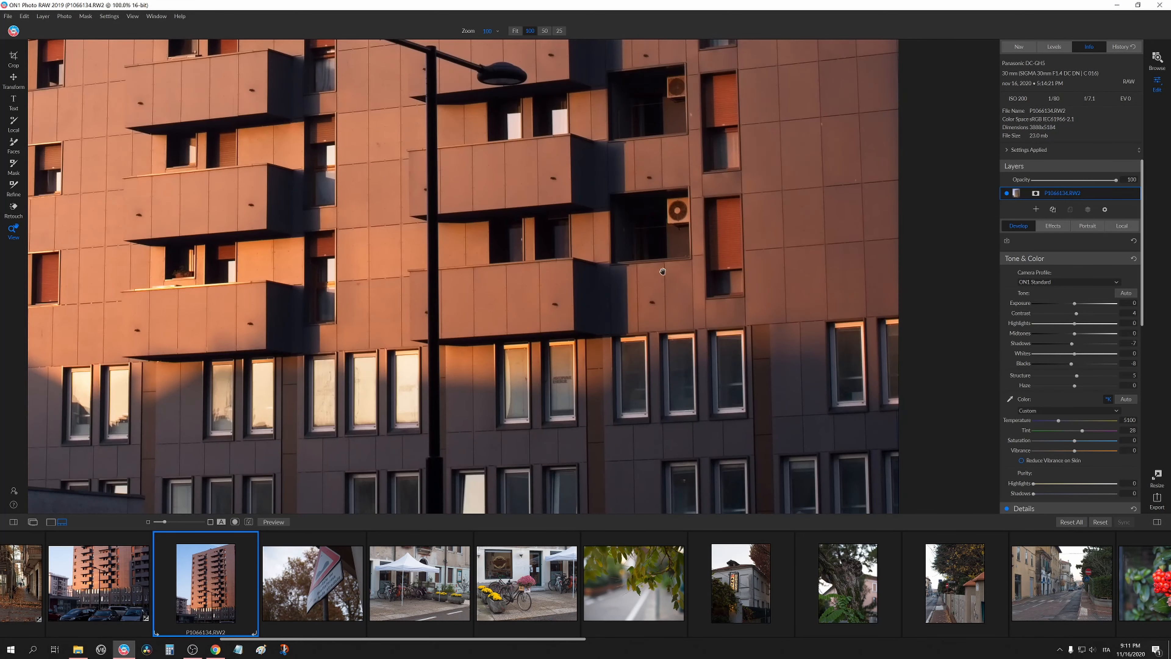
drag(641, 450, 642, 170)
click(643, 170)
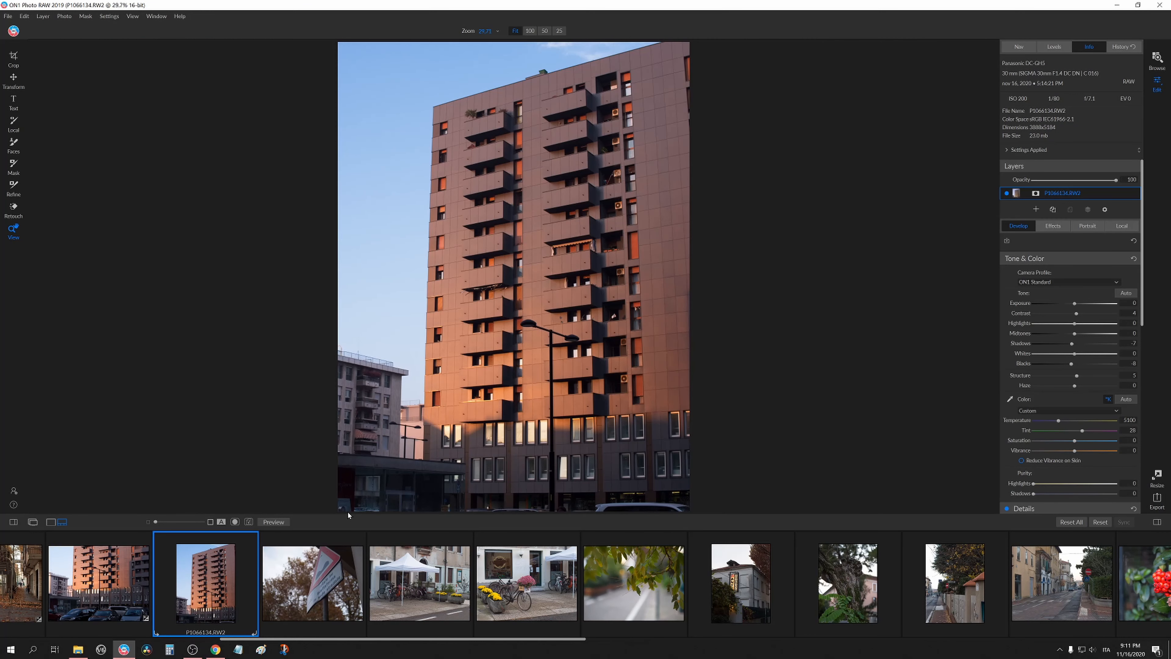
Apply the P1066127 graffiti photo's settings to the P1066135 sign photo.
click(336, 585)
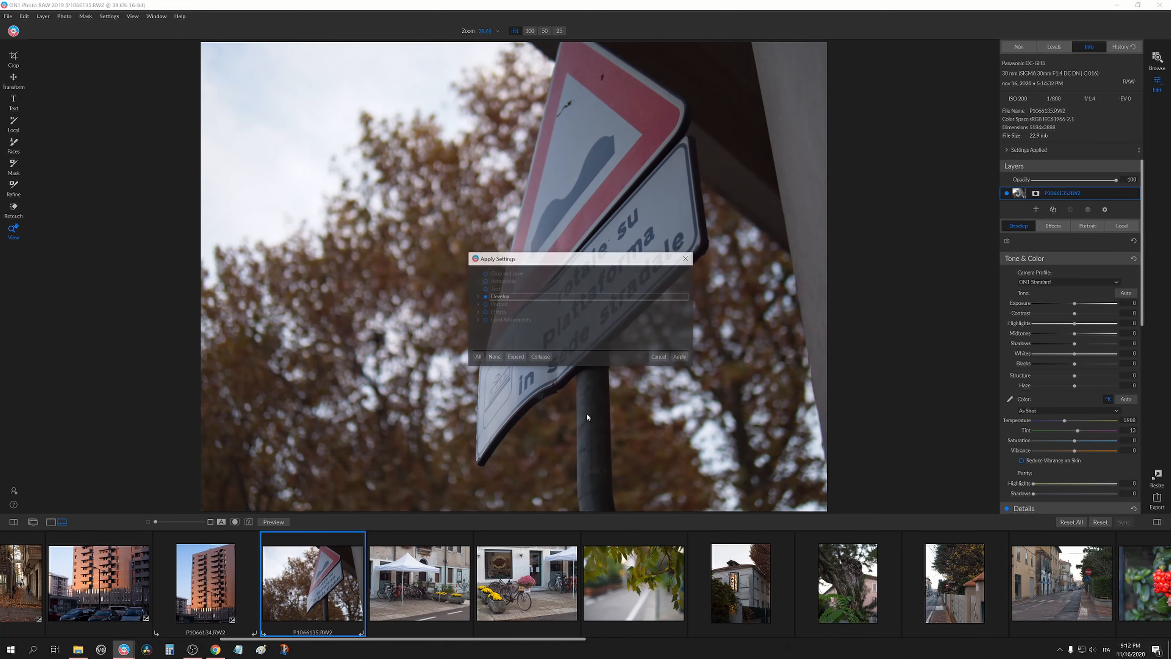
click(680, 358)
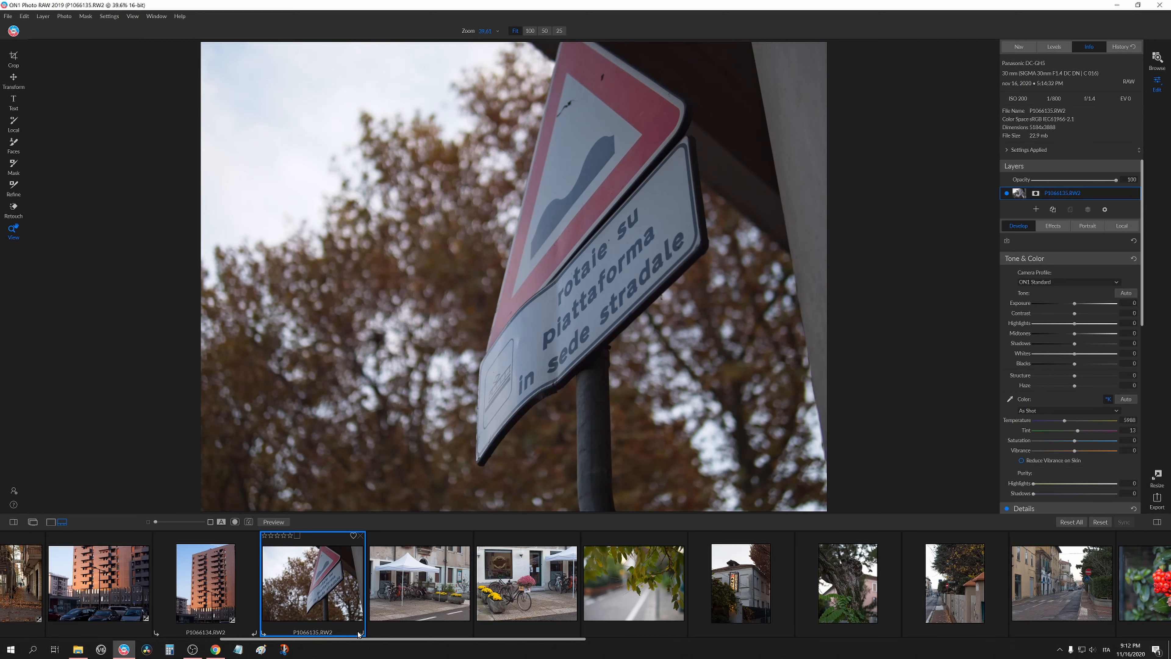
drag(358, 636, 84, 627)
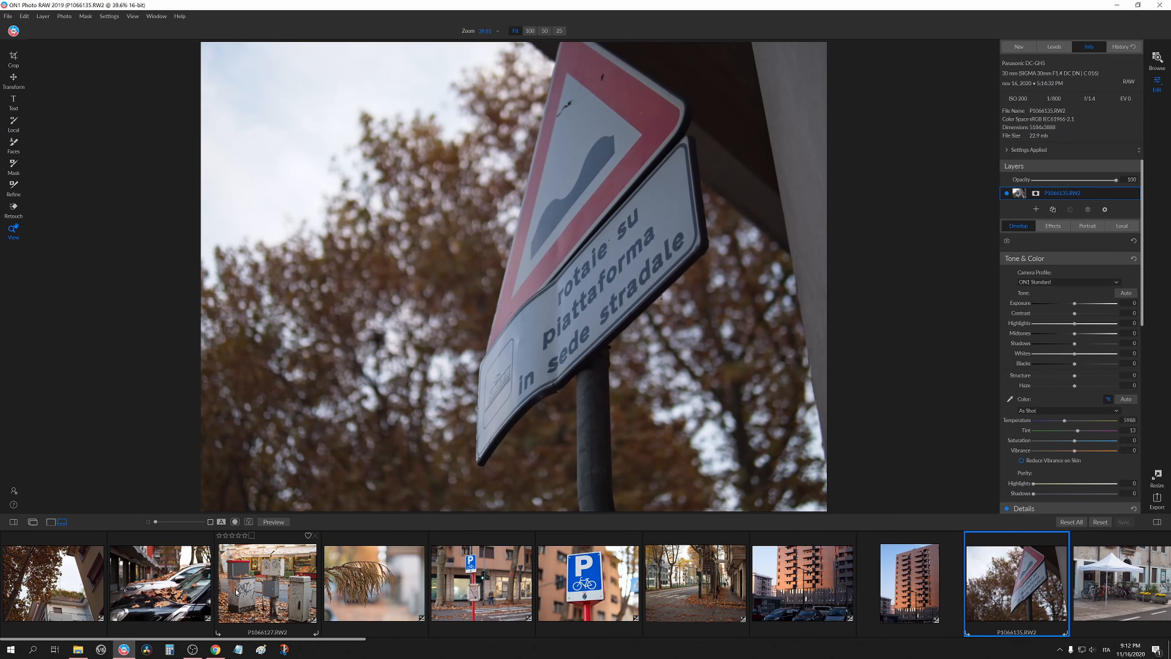
click(259, 592)
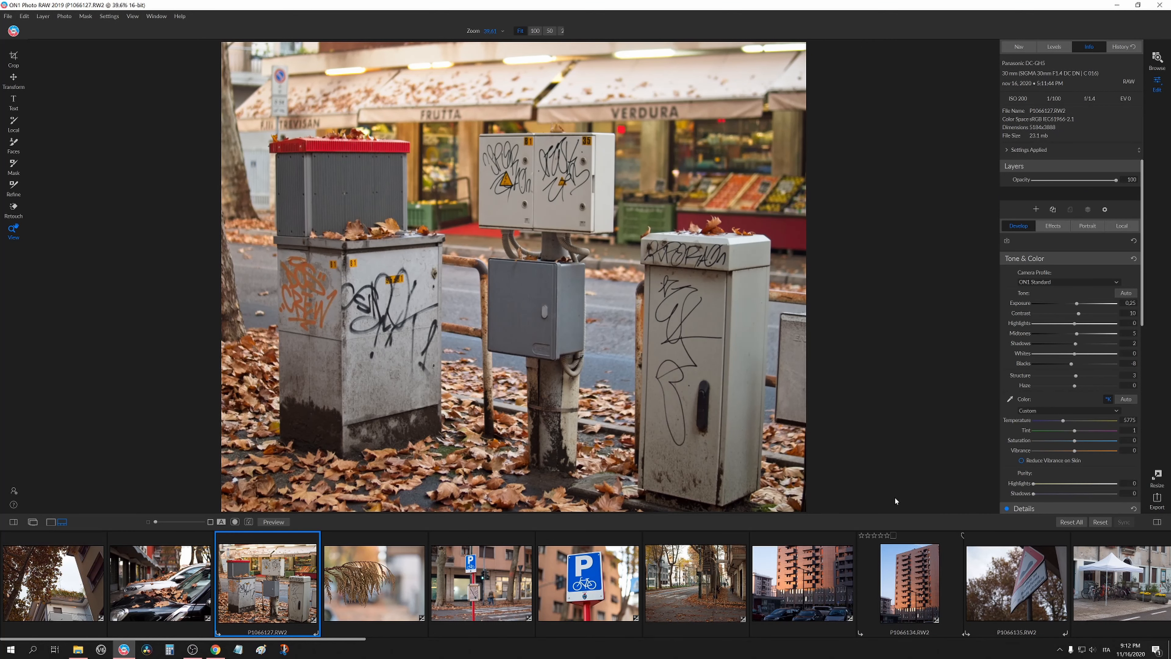
click(990, 584)
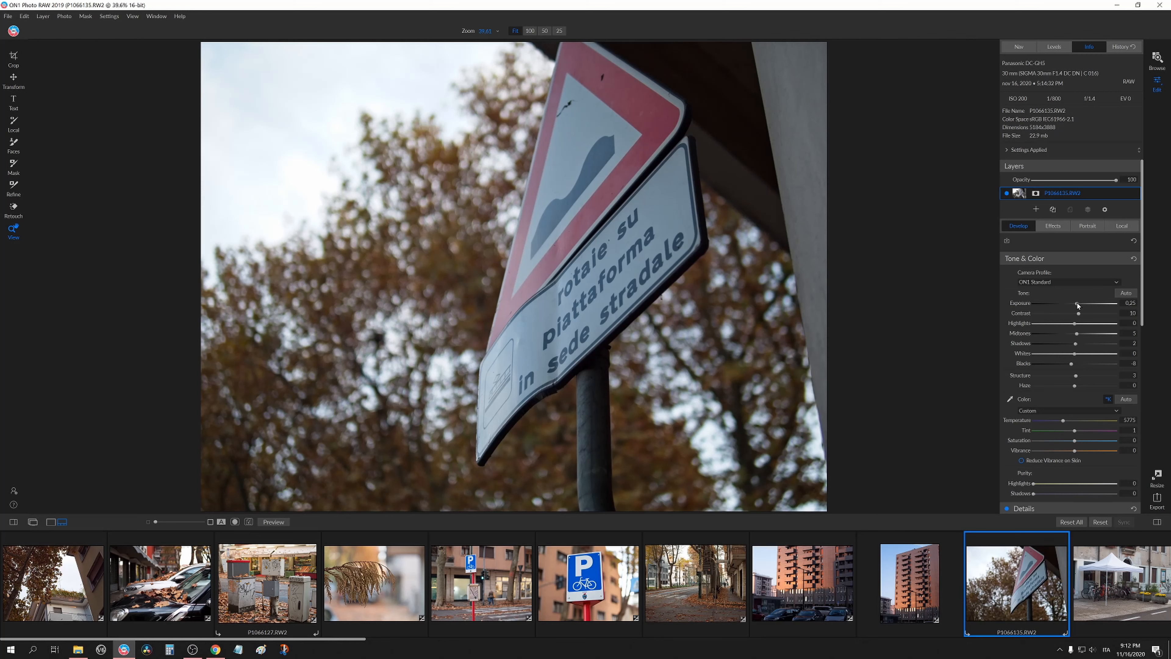
Set the sign photo's Exposure to 0.65, Midtones 12, Shadows 16, Temperature 7000 and Tint 20.
drag(1077, 303, 1082, 344)
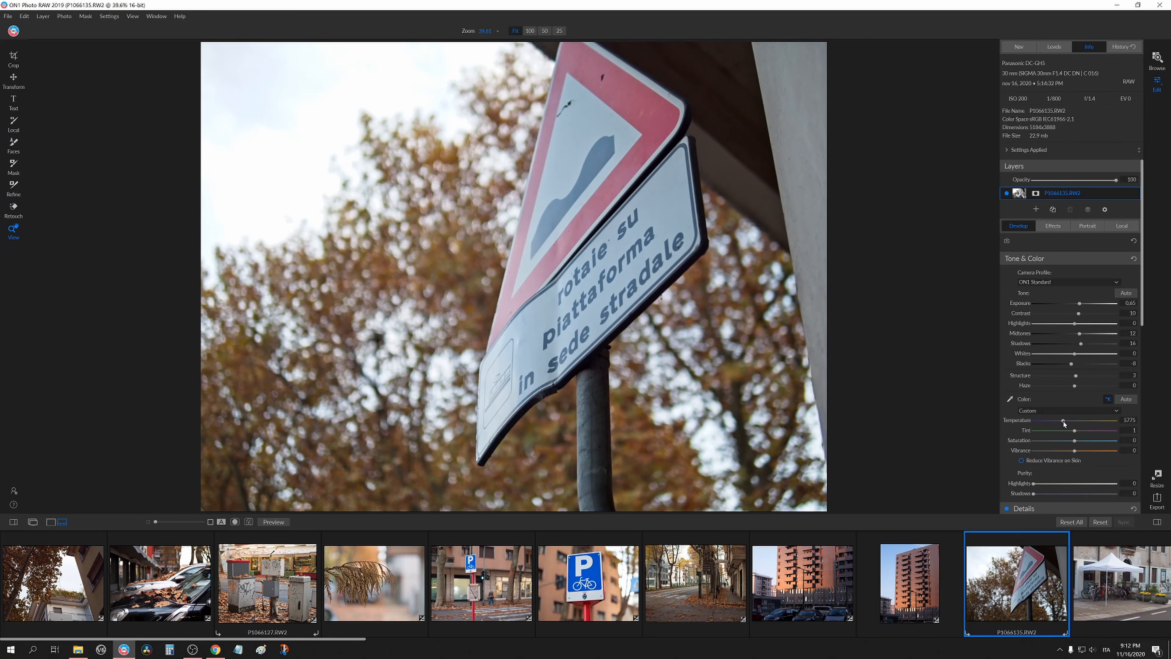
drag(1064, 424, 1077, 433)
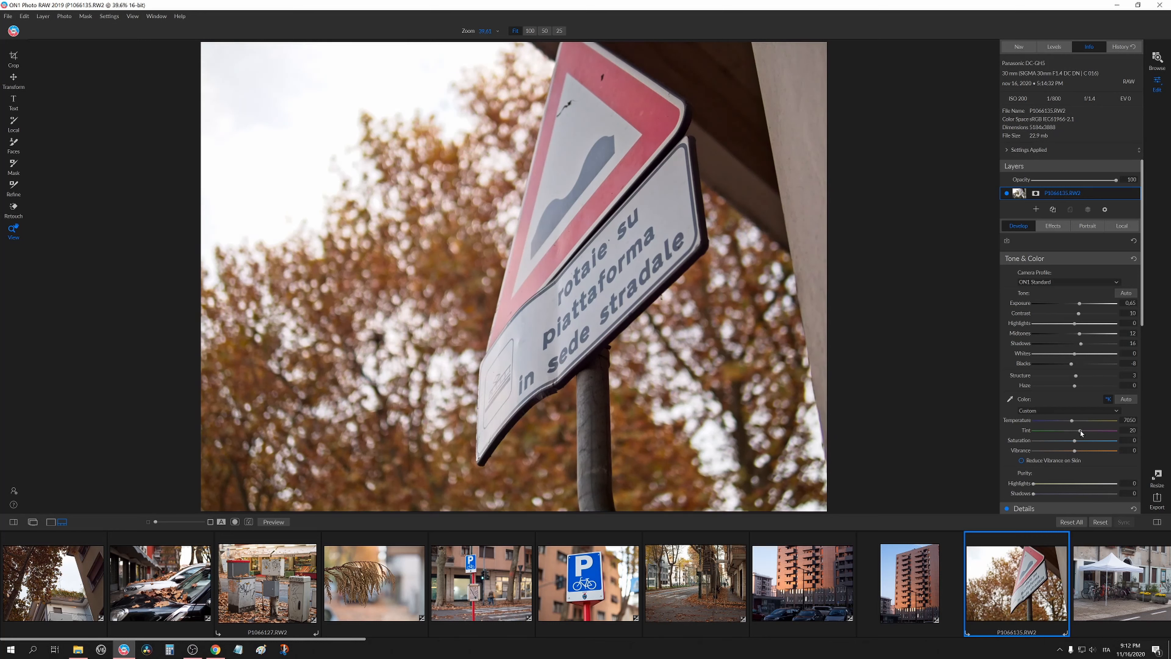
Set the sign photo's Saturation to 8 and Vibrance to 5.
click(538, 280)
click(666, 278)
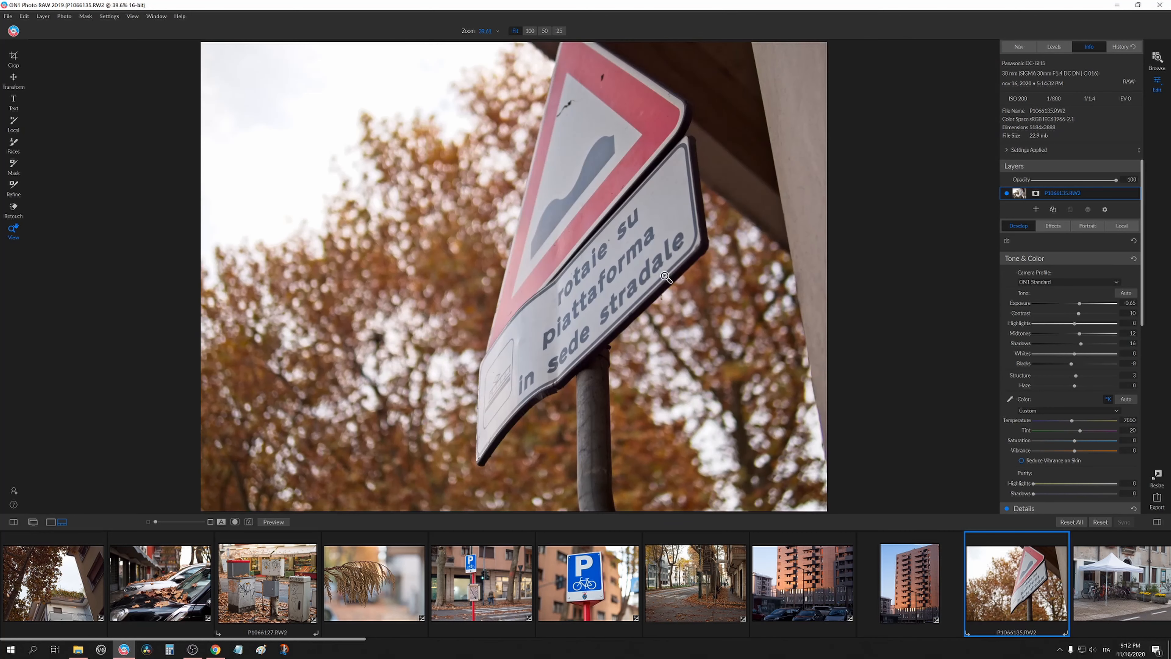
click(619, 249)
click(619, 249)
mouse_move(1088, 455)
mouse_down()
mouse_move(1078, 459)
mouse_move(1084, 443)
mouse_move(1078, 453)
mouse_up()
scroll(756, 577, down, 3)
scroll(738, 574, down, 3)
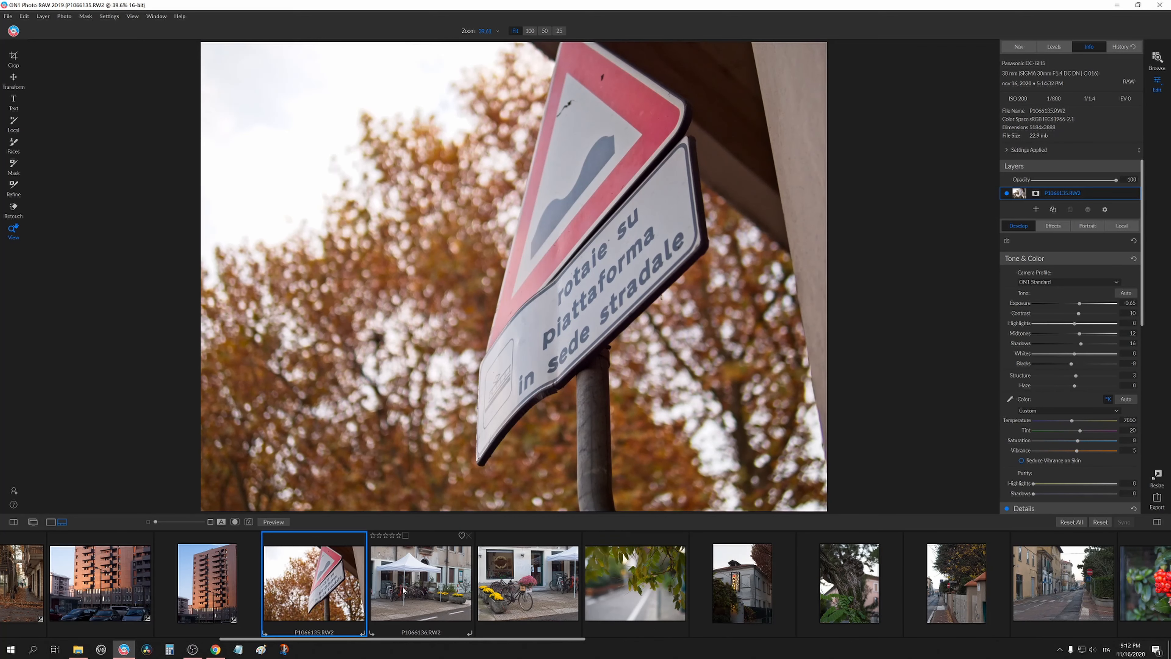
Copy the P1066135 sign photo's settings onto the P1066136 tent photo.
click(436, 576)
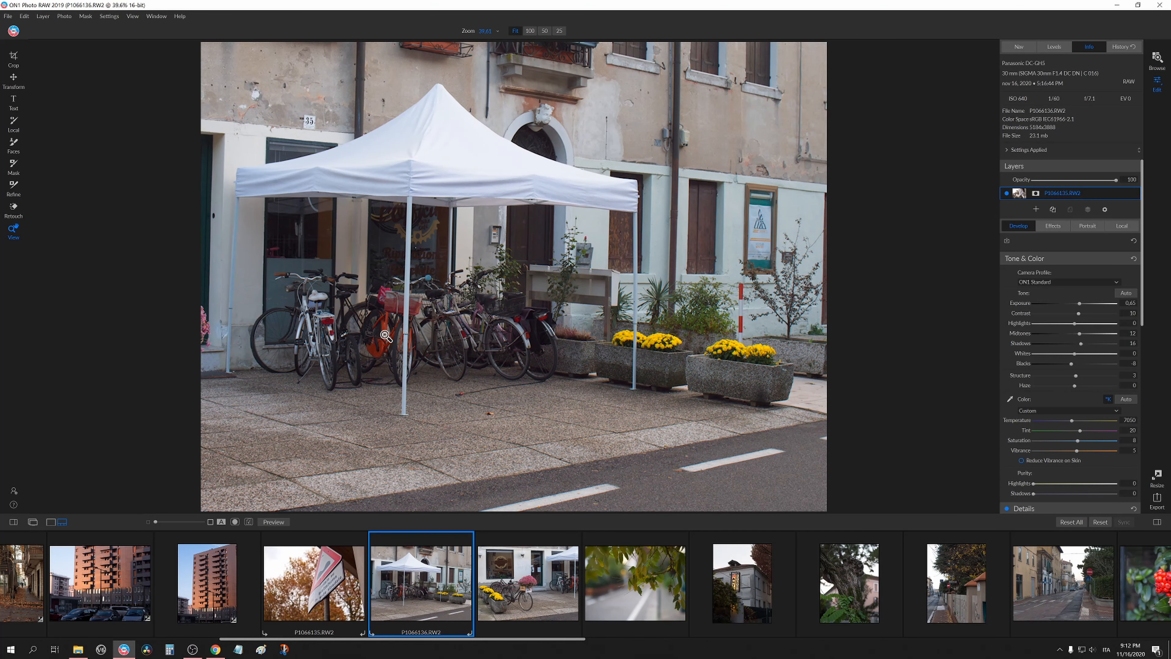
click(471, 319)
click(472, 320)
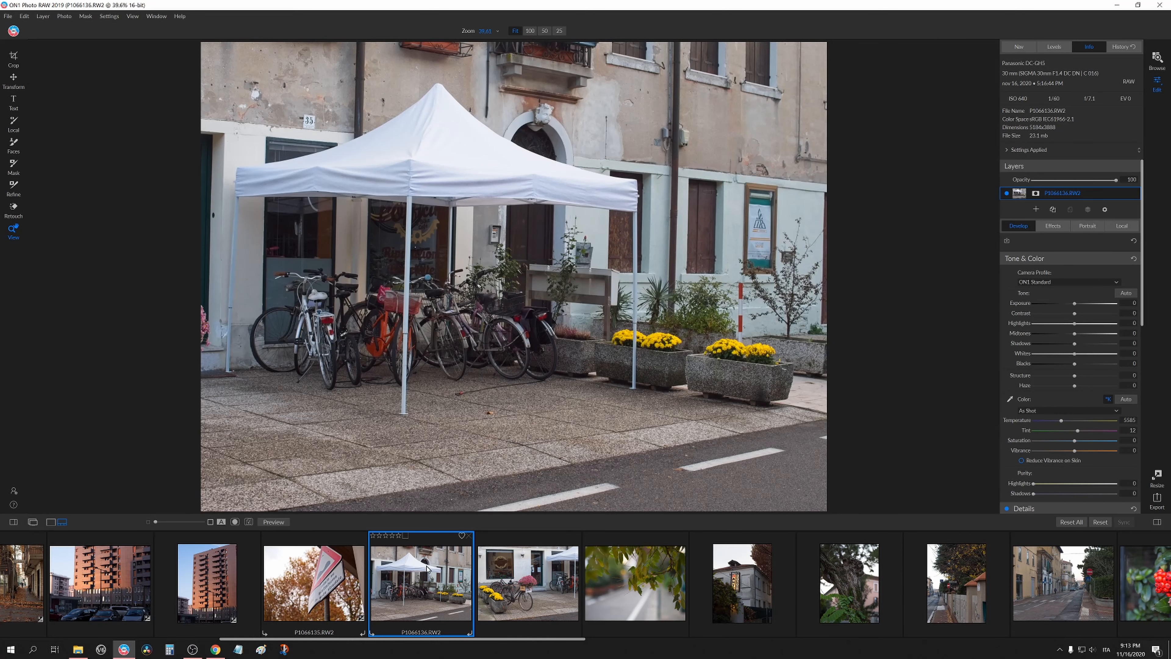
key(ctrl+shift+v)
click(681, 357)
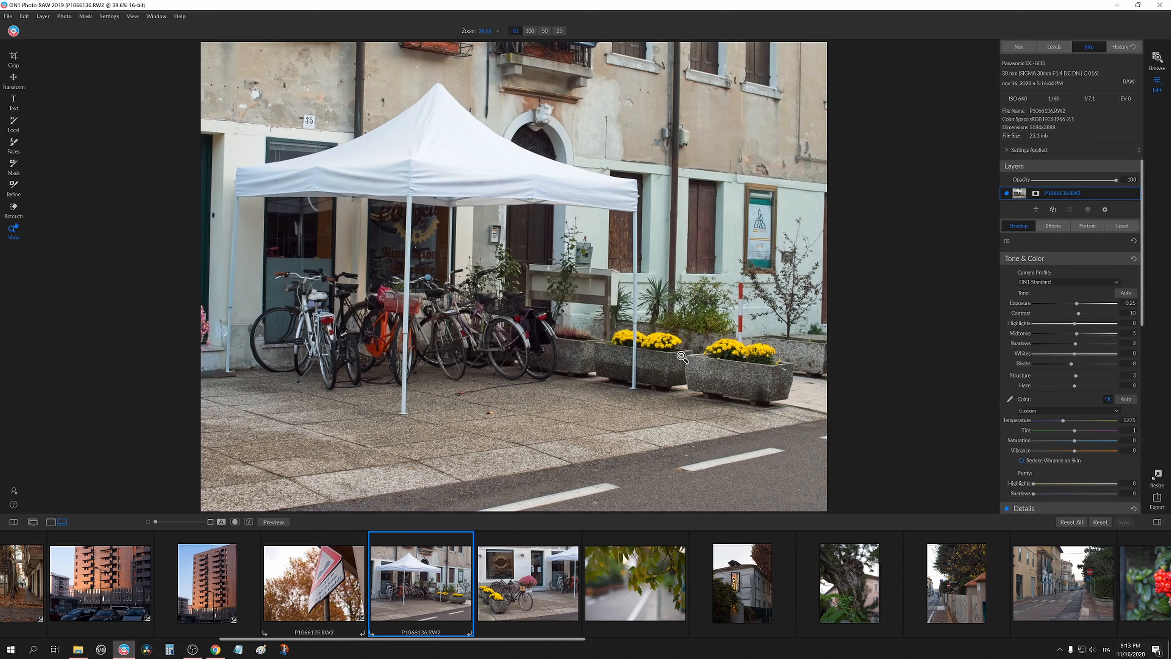
click(326, 584)
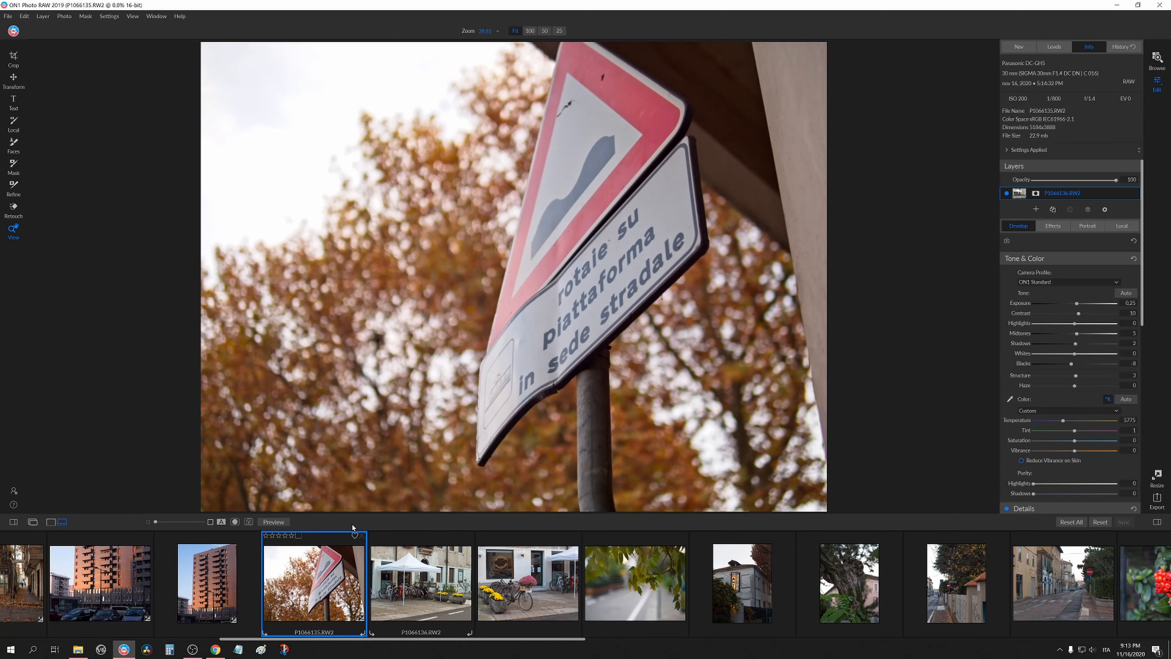
click(412, 580)
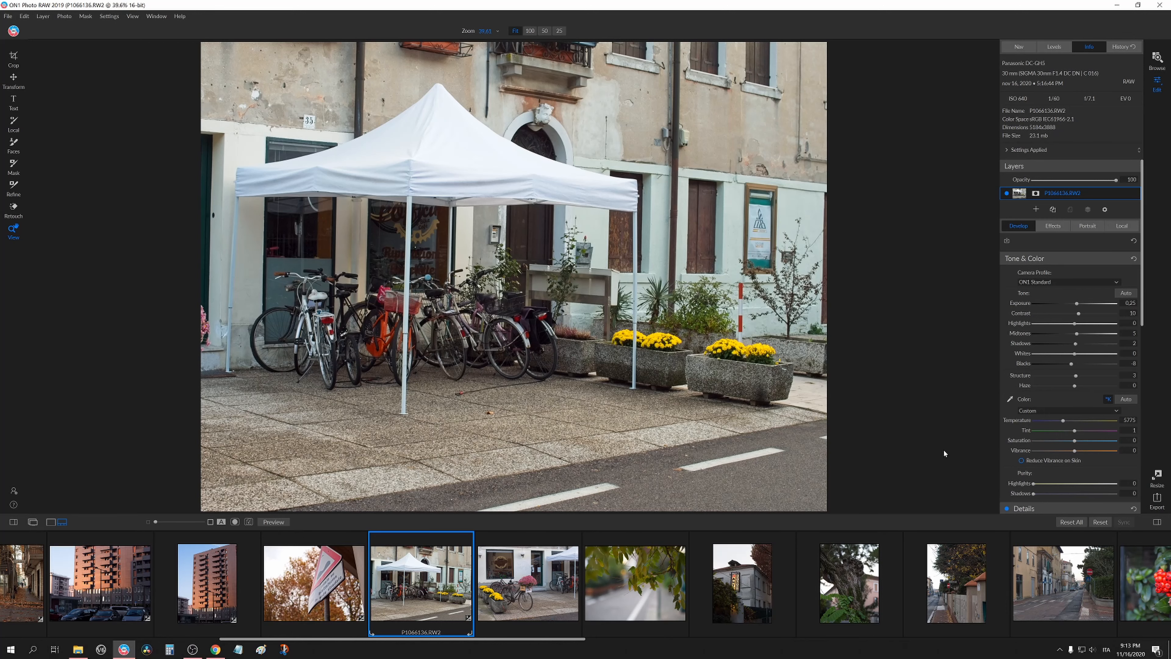
click(314, 581)
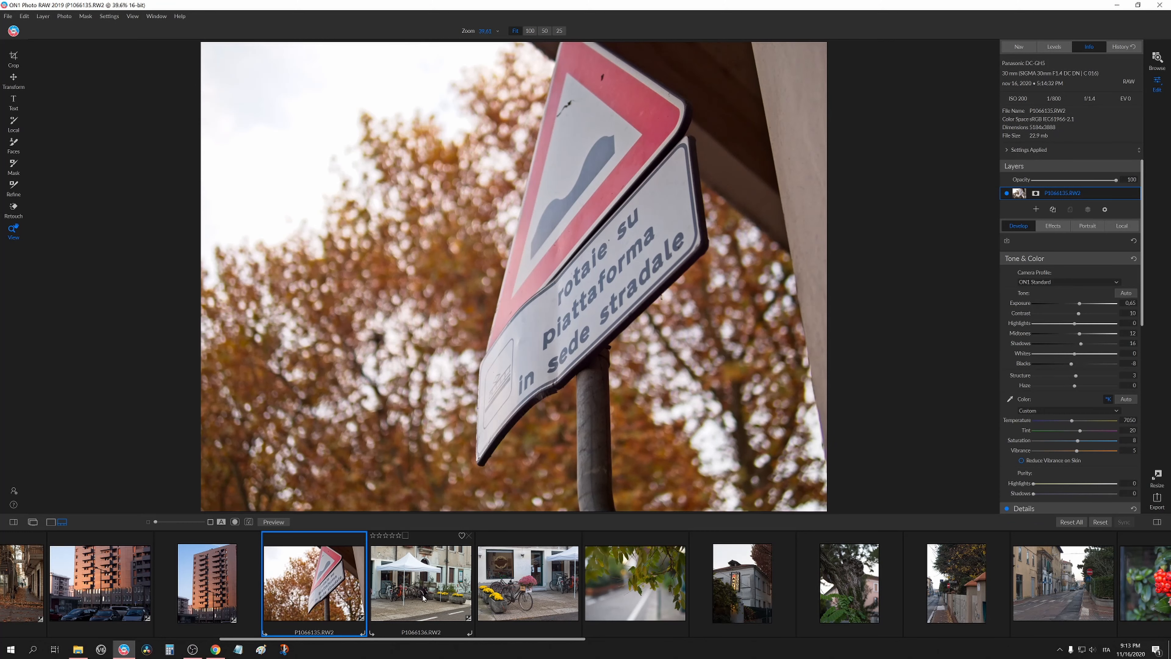
click(447, 558)
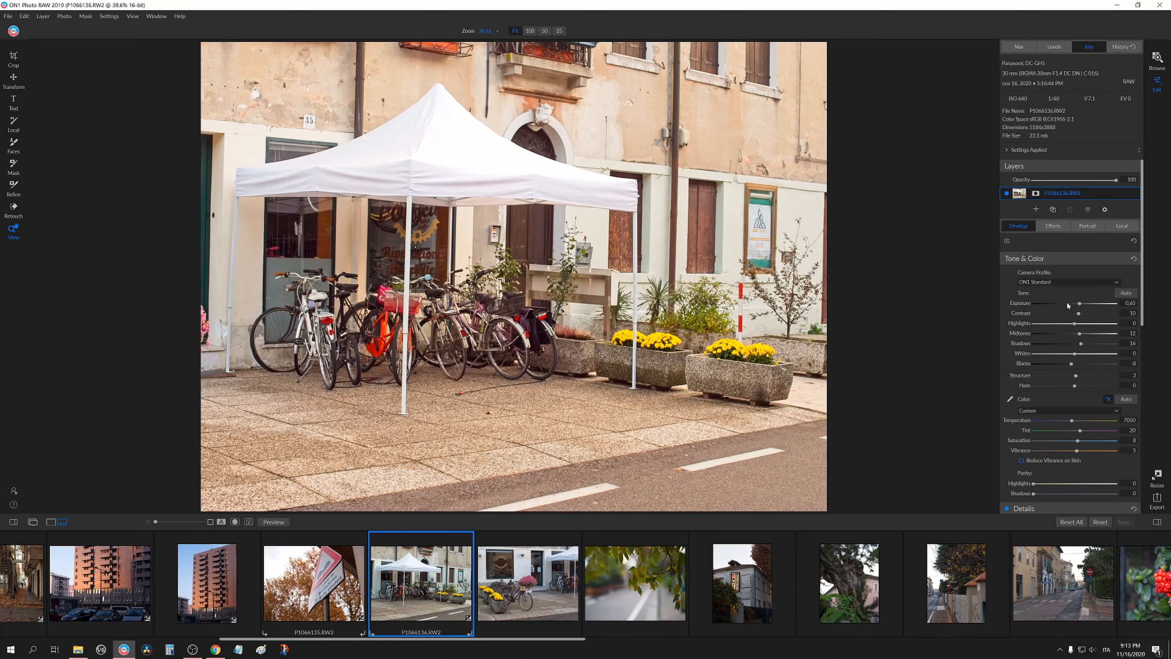
Set the tent photo's Exposure to 0.35 and Temperature to 6038.
drag(1079, 305, 1077, 304)
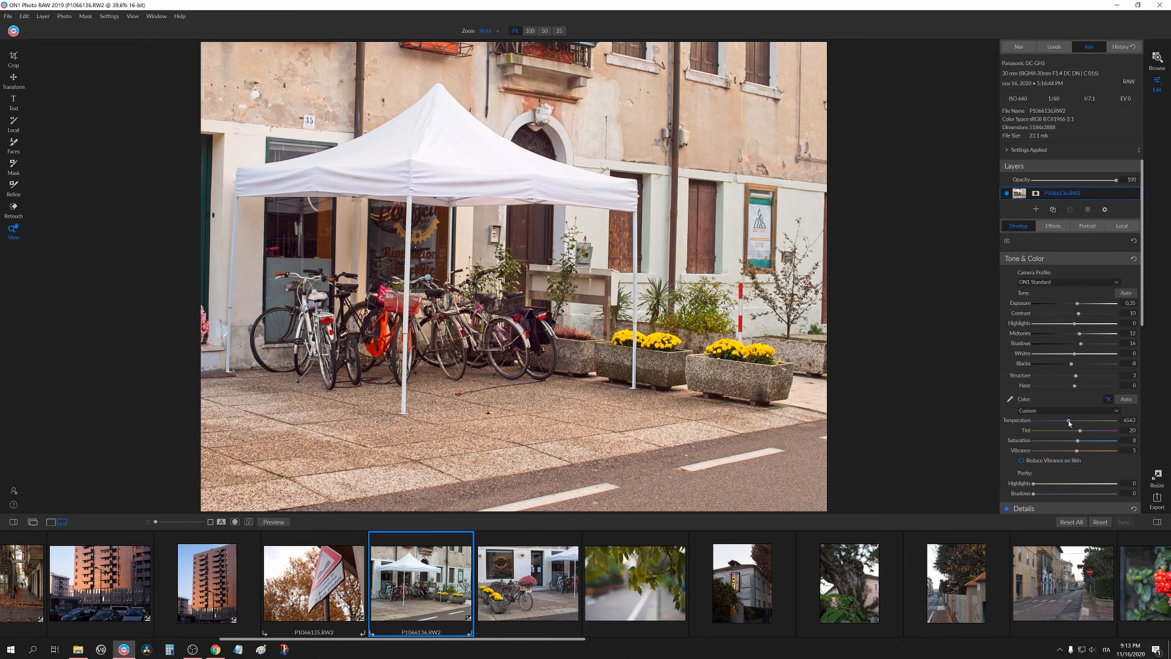
drag(1068, 421, 1065, 421)
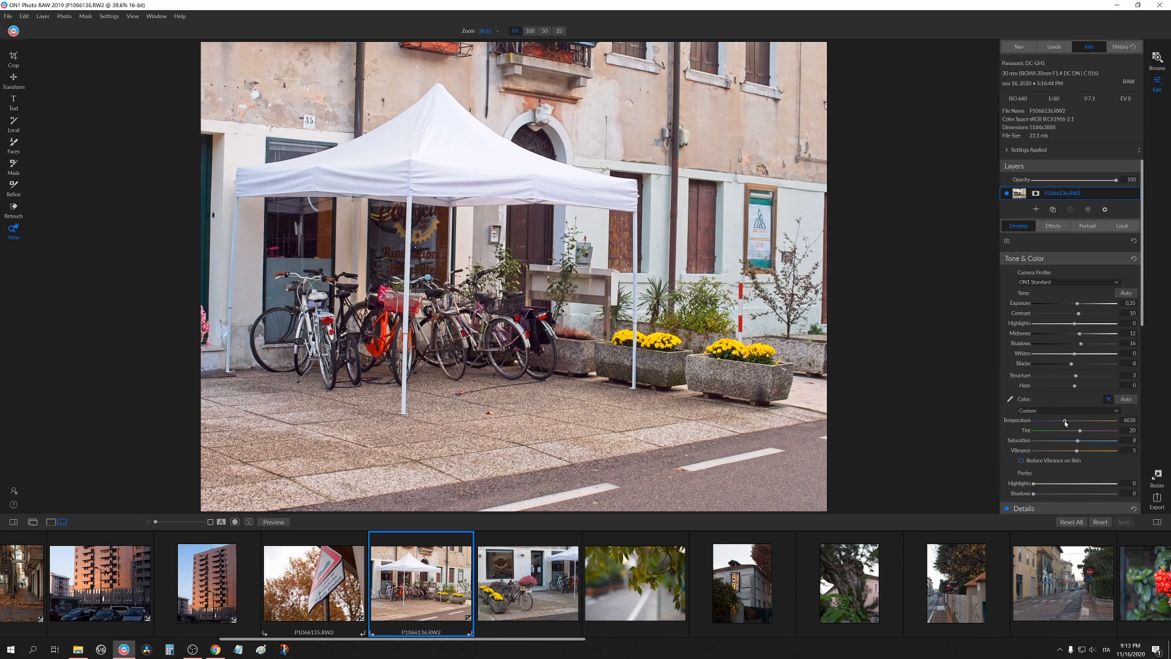
click(498, 337)
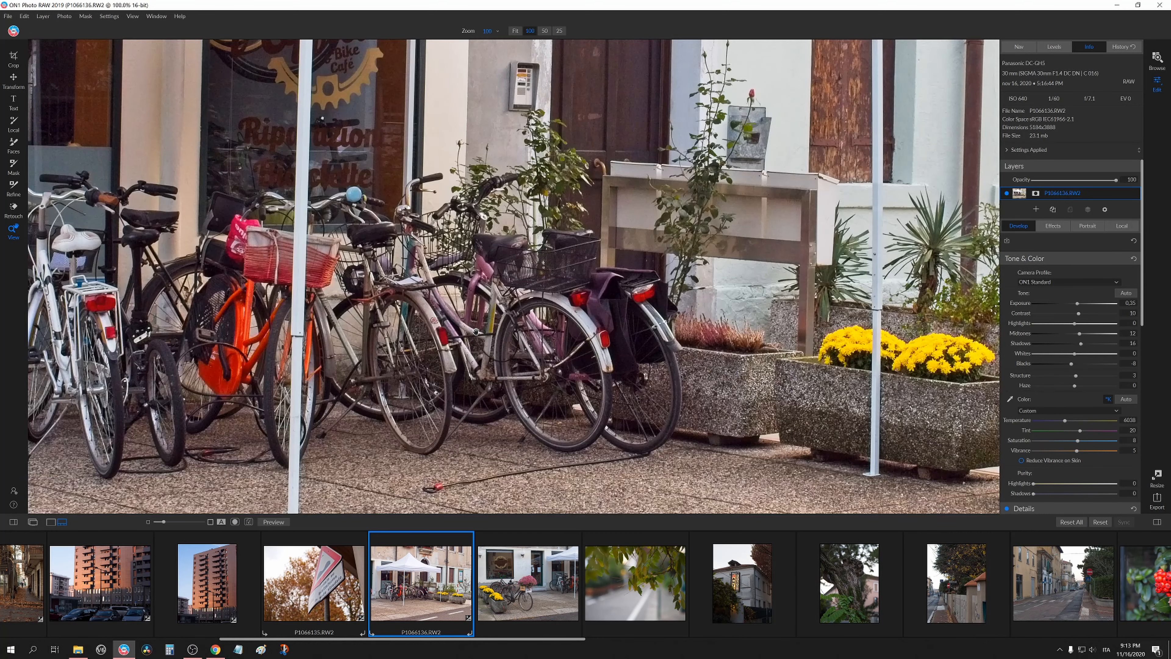
click(496, 340)
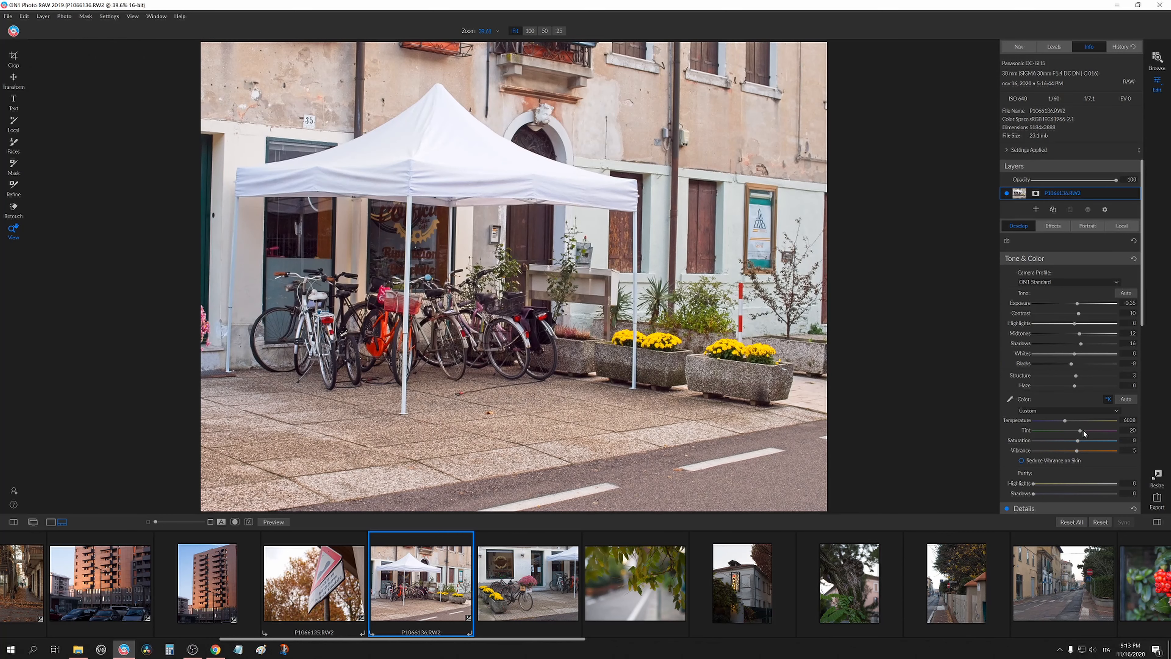
Reset the tent photo's Saturation and set its Temperature to 5963 and Tint to 24.
drag(1078, 430, 1077, 430)
double_click(1018, 443)
scroll(1074, 443, down, 10)
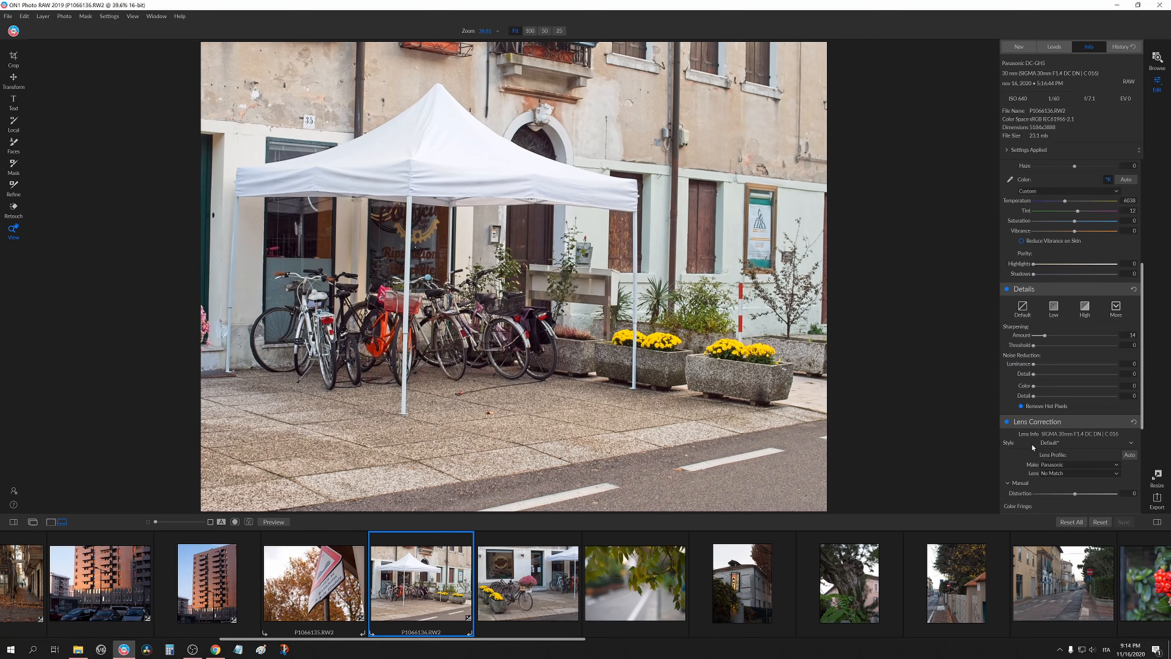
scroll(1034, 445, down, 2)
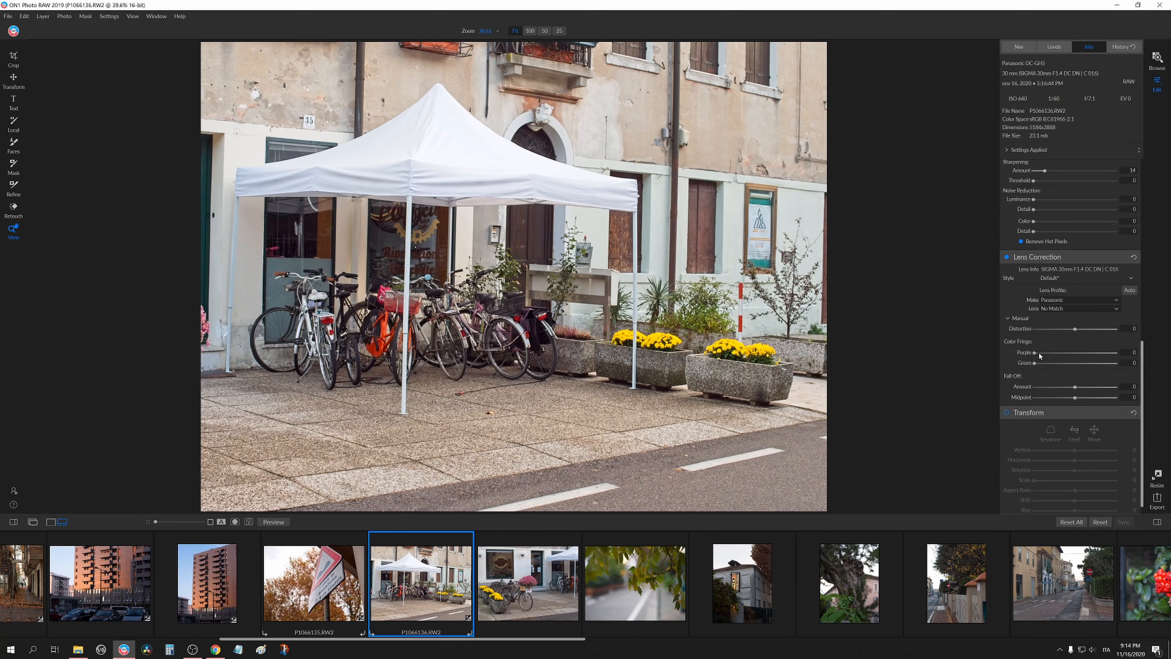
scroll(1039, 356, up, 3)
click(521, 297)
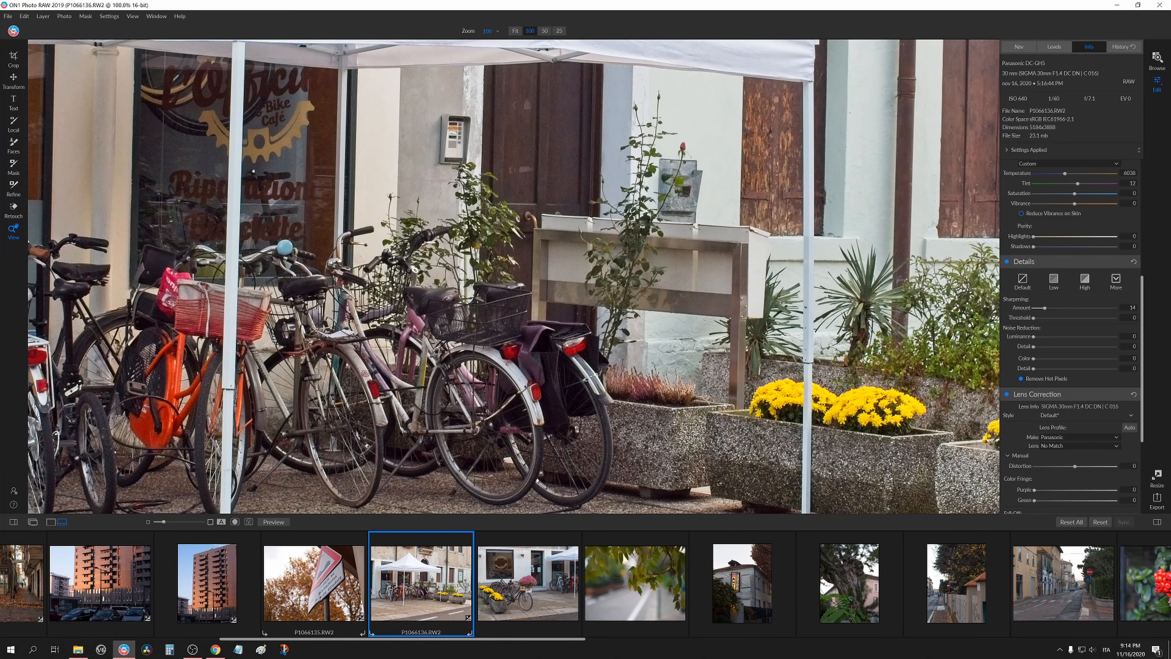
drag(436, 349, 741, 379)
drag(509, 291, 579, 332)
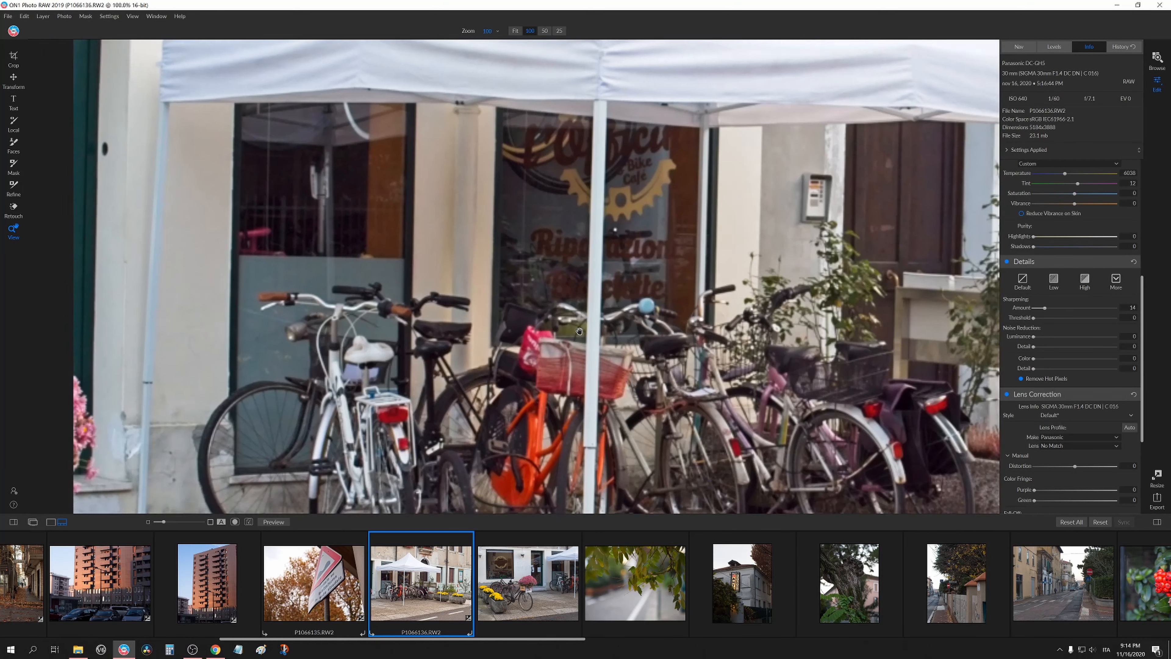
click(580, 331)
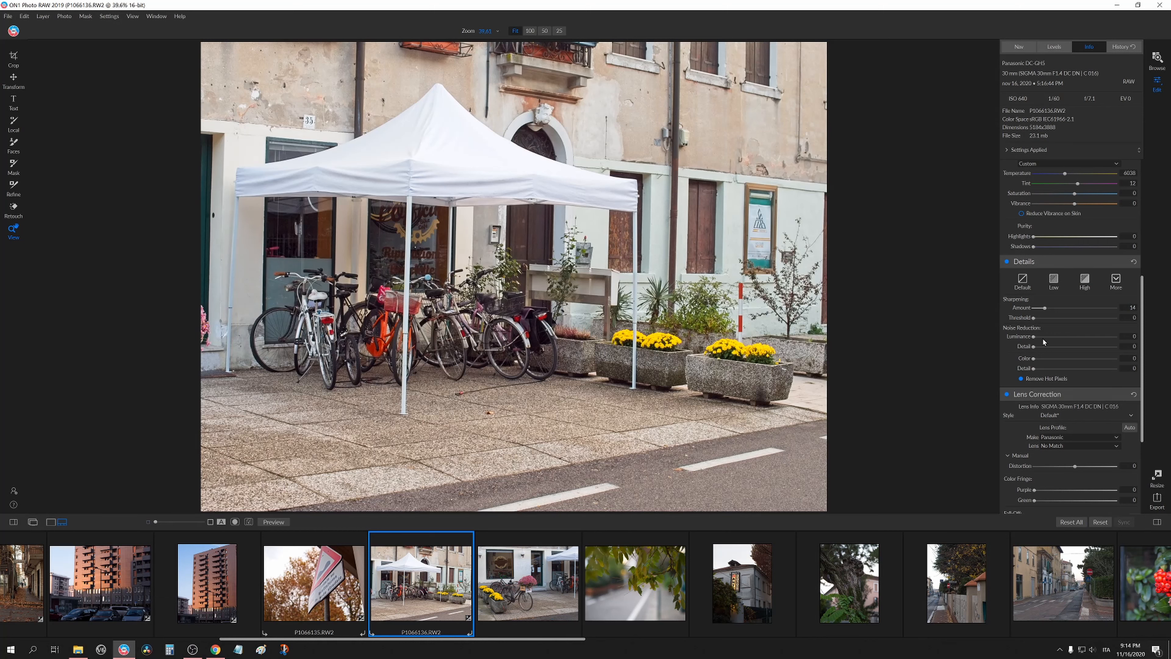
scroll(1017, 361, up, 3)
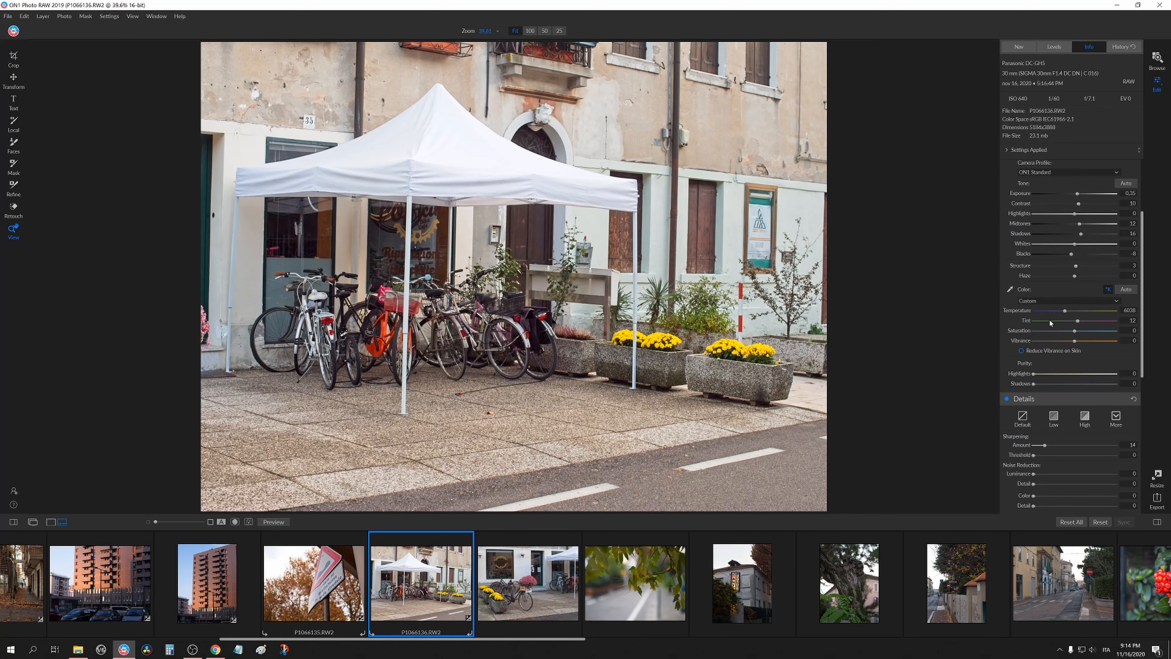
mouse_move(1077, 323)
mouse_down()
mouse_move(1068, 312)
mouse_move(1100, 313)
mouse_move(1064, 316)
mouse_up()
Crop the tent photo, trimming a little from the bottom edge.
click(13, 59)
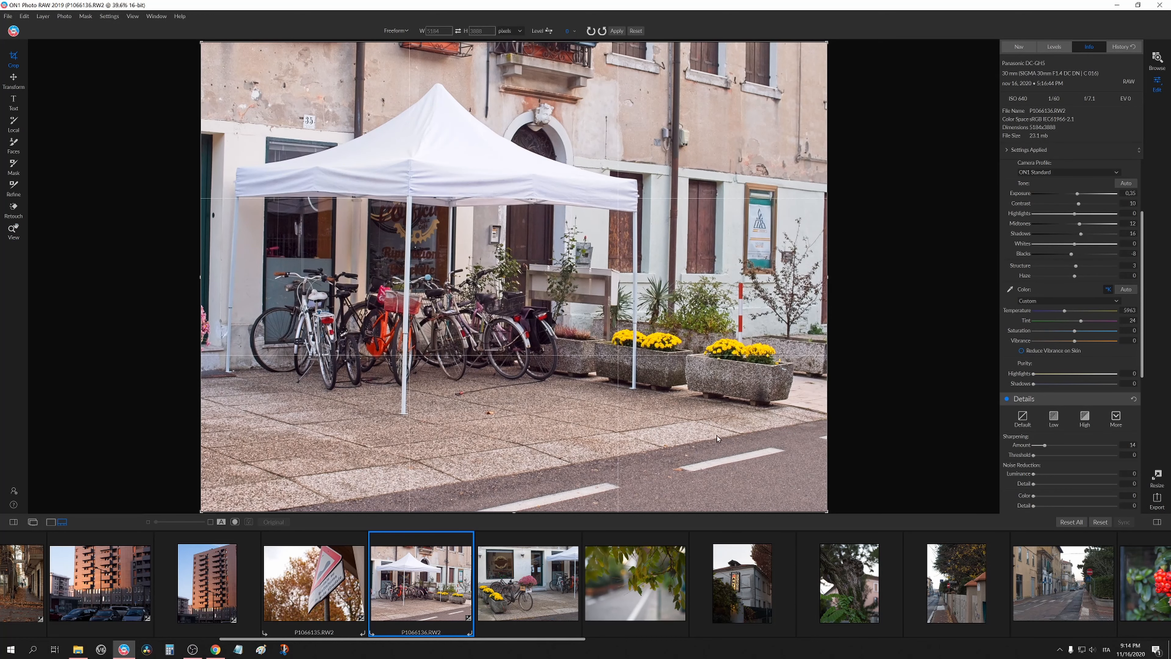
drag(837, 293, 839, 290)
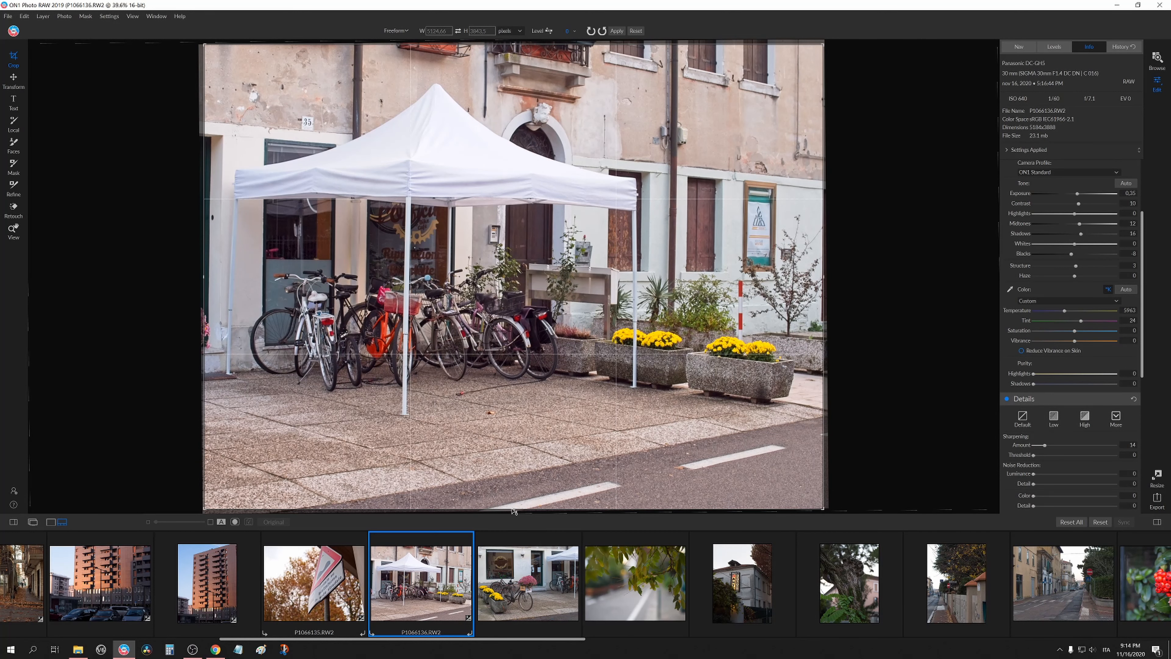
drag(513, 509, 513, 499)
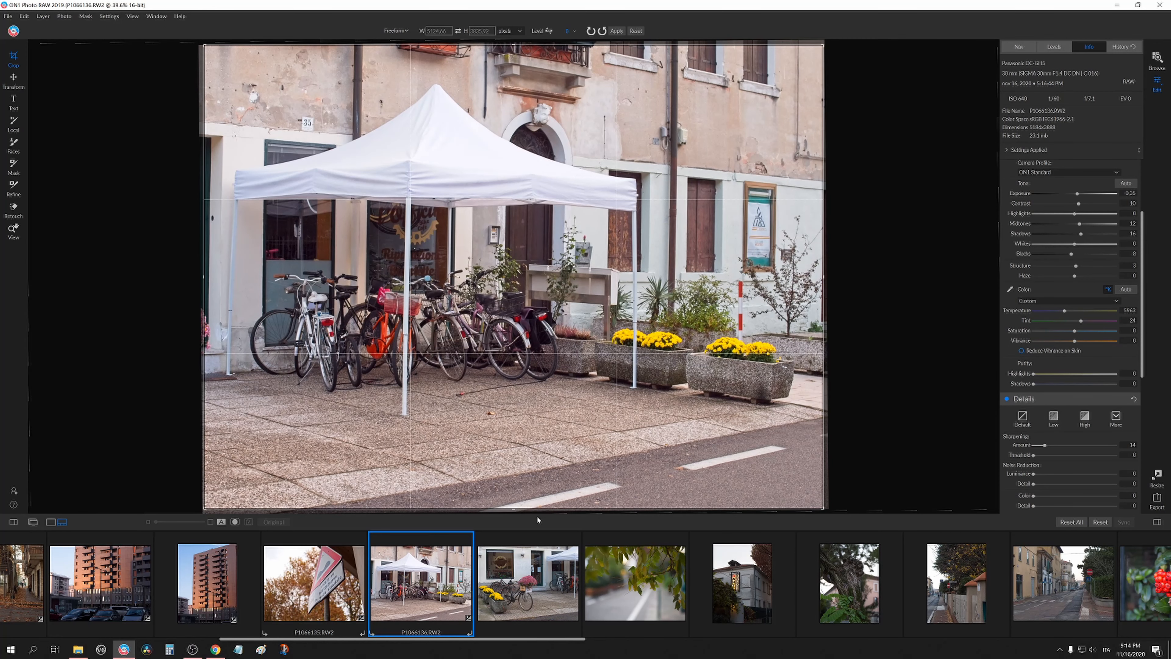
drag(205, 509, 206, 491)
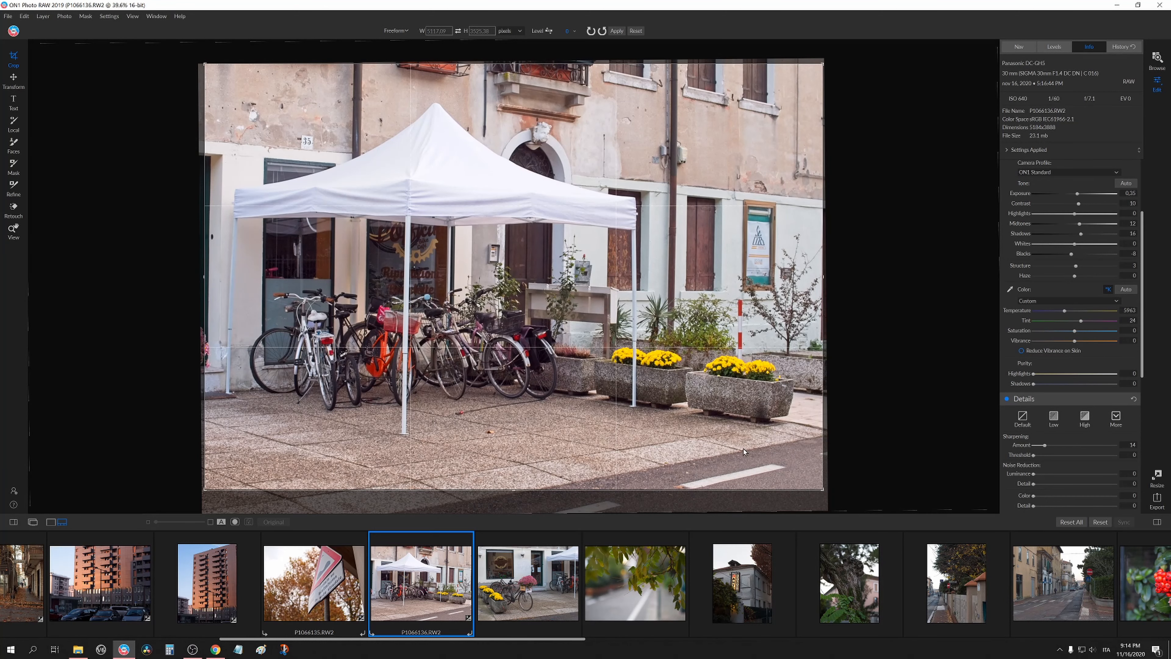
key(Return)
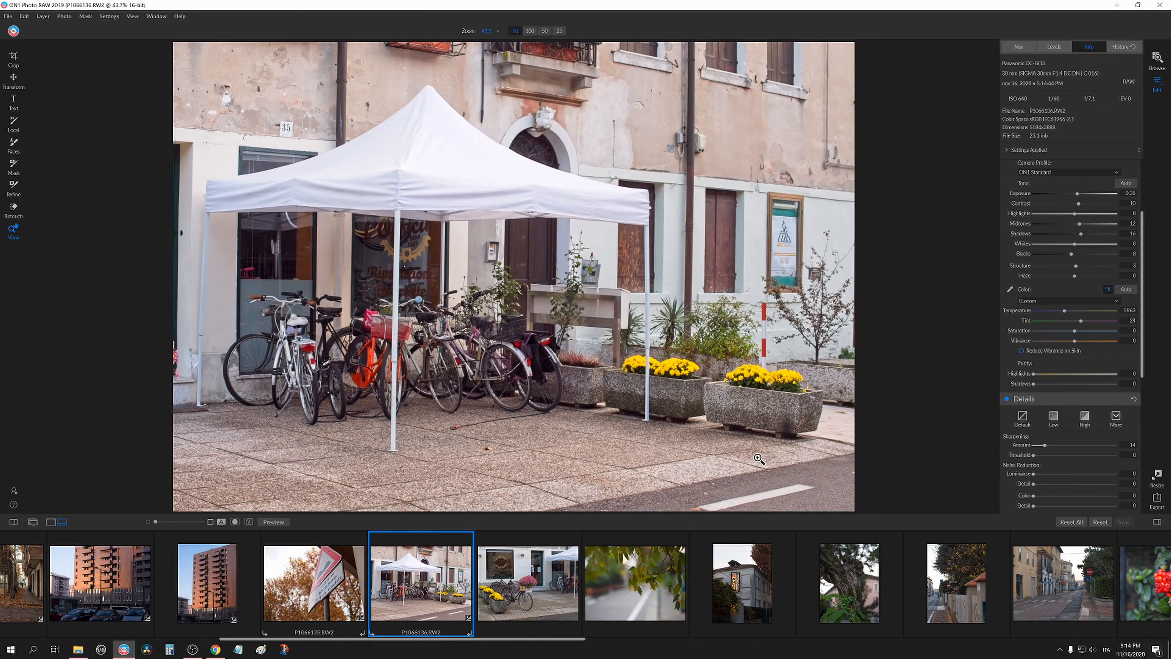
Open the P1066137 bicycle-and-flowers photo and inspect it at 100% zoom.
click(528, 582)
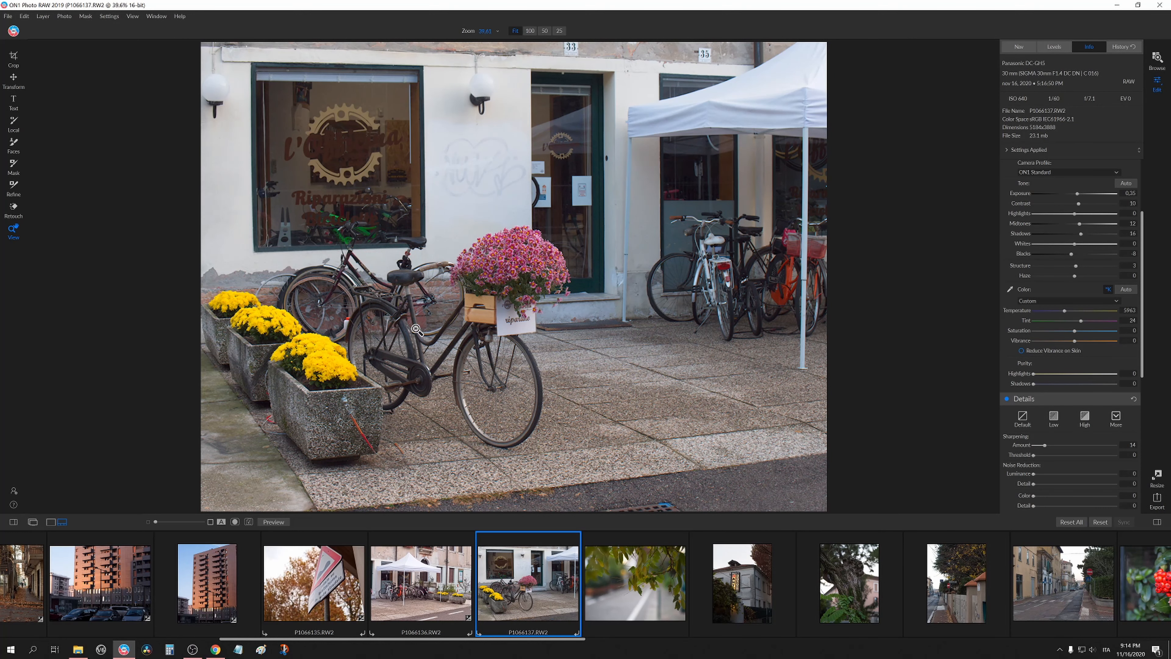
click(449, 282)
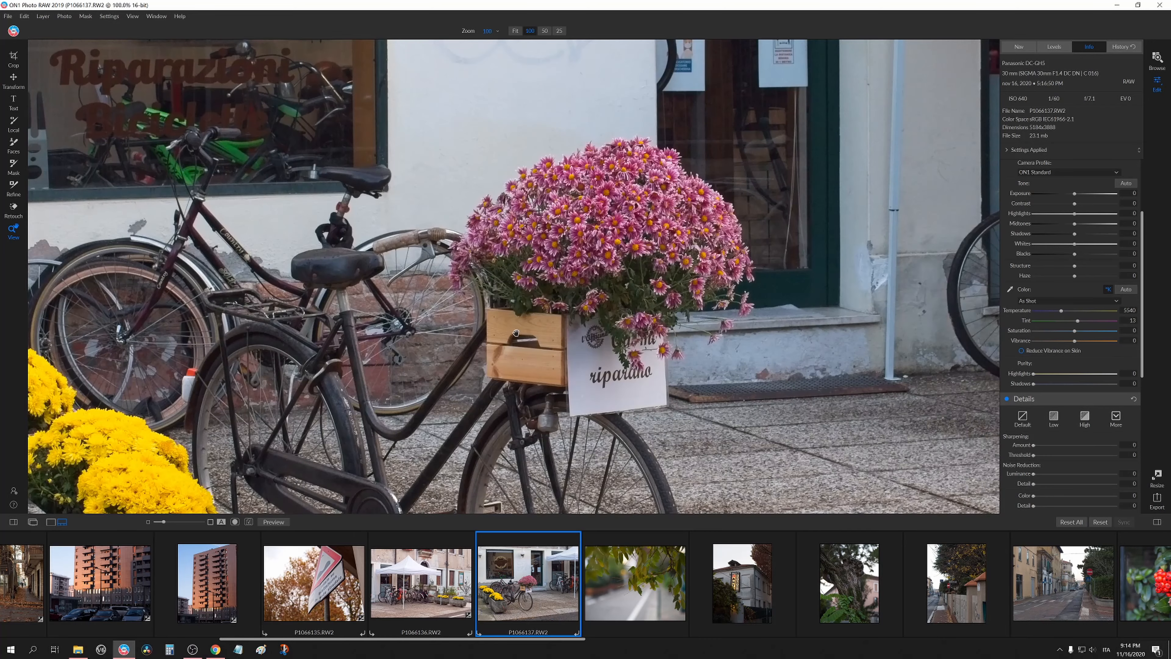
Paste the copied development settings onto the bicycle photo, then set its Temperature to 5963.
drag(556, 383, 572, 400)
click(580, 366)
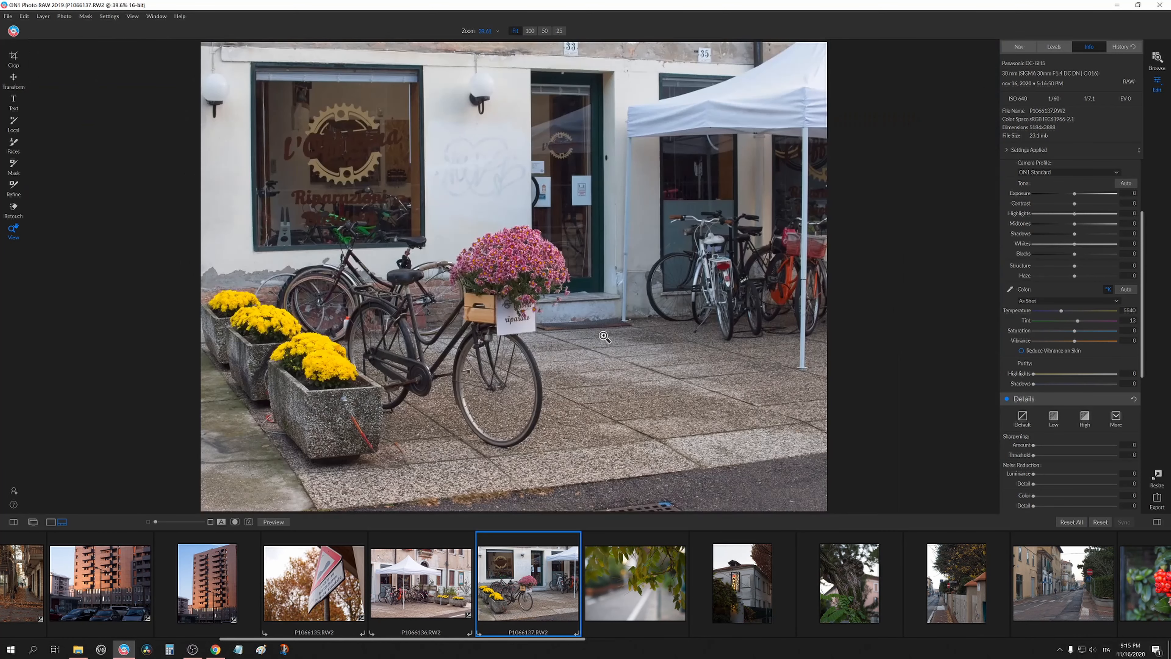
key(ctrl+shift+v)
click(682, 359)
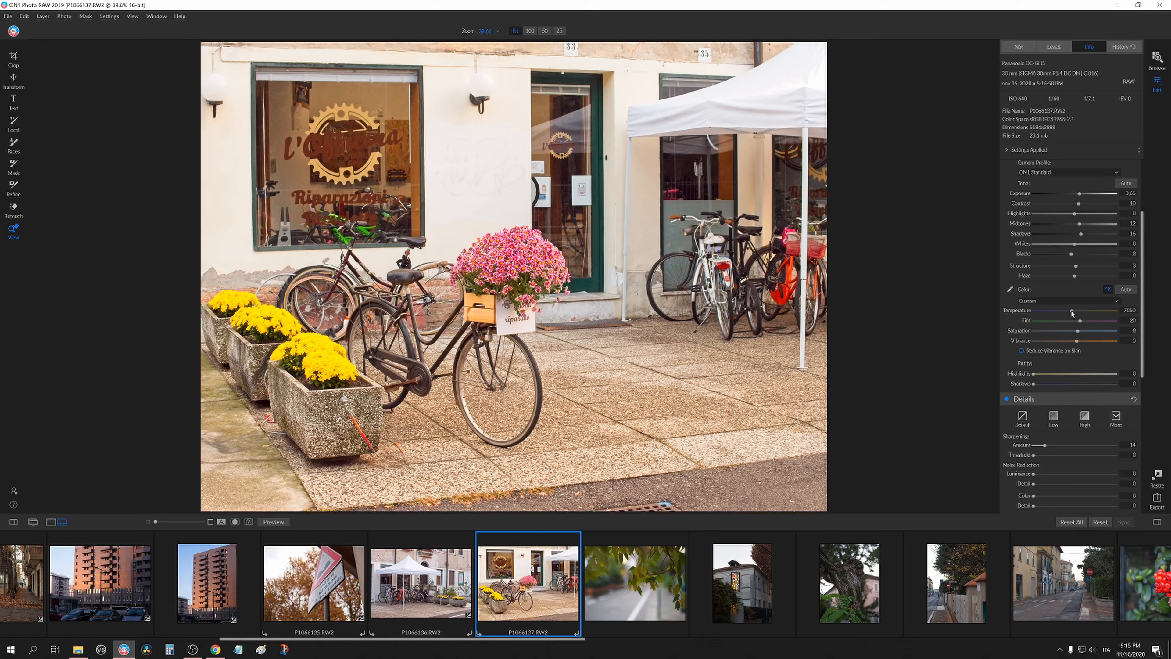
drag(1072, 313, 1066, 314)
Inspect the bicycle photo at 100% zoom, checking the flowers and the lens correction settings.
click(470, 282)
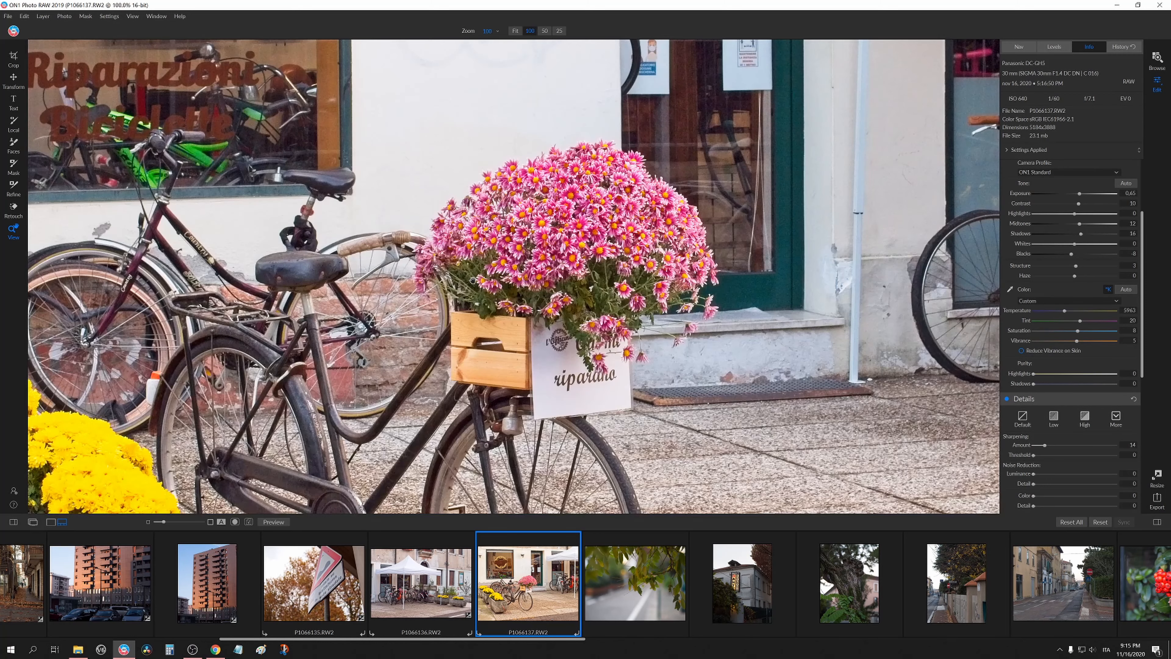
click(563, 297)
click(460, 288)
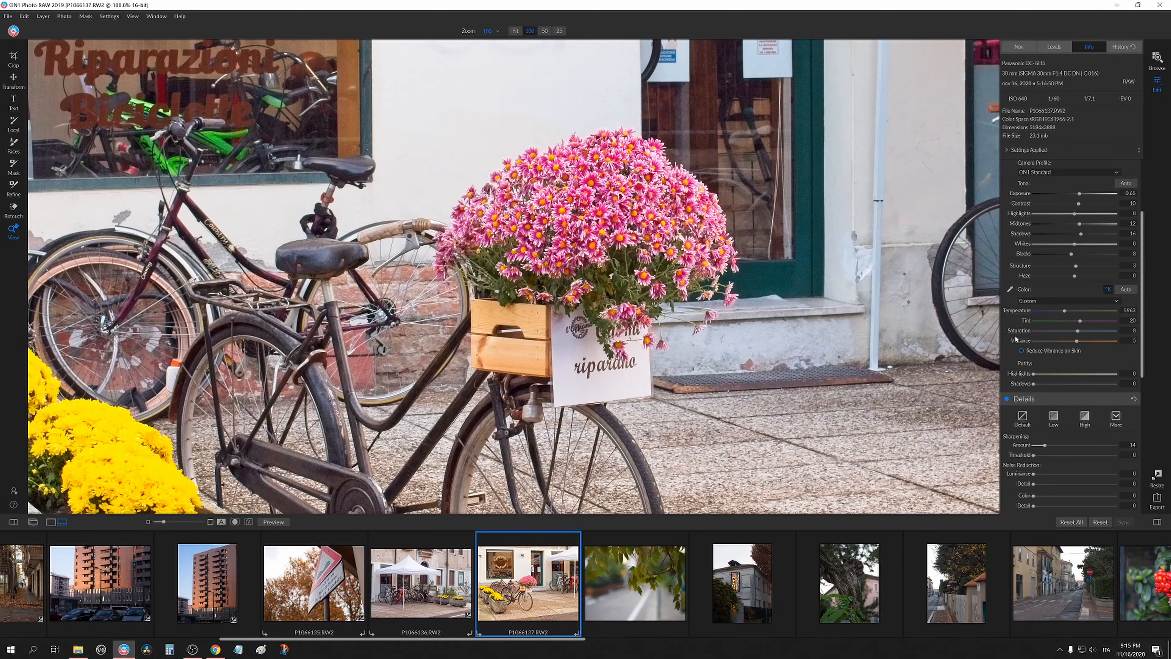
scroll(1016, 339, down, 8)
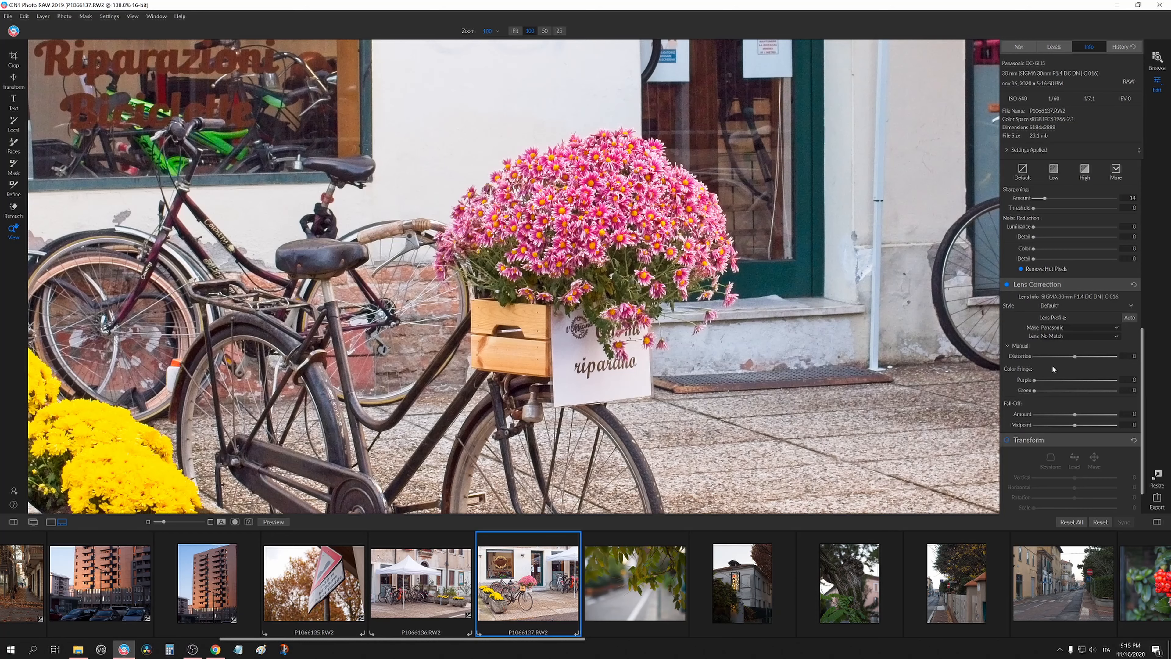
scroll(1040, 368, up, 4)
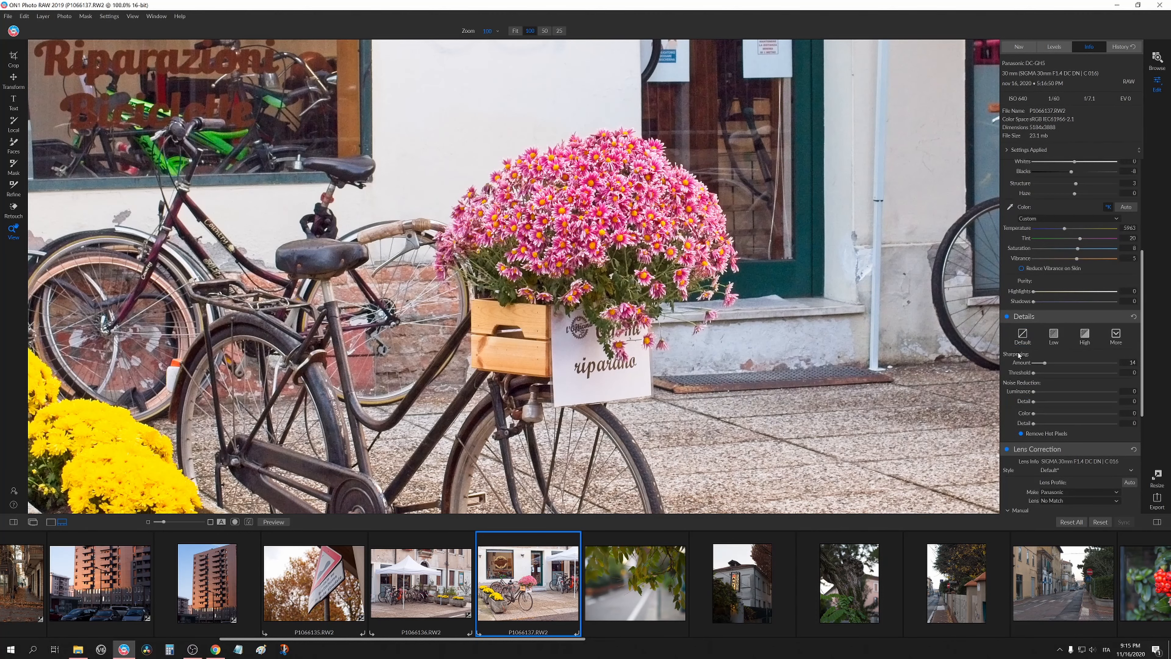
click(631, 239)
click(519, 271)
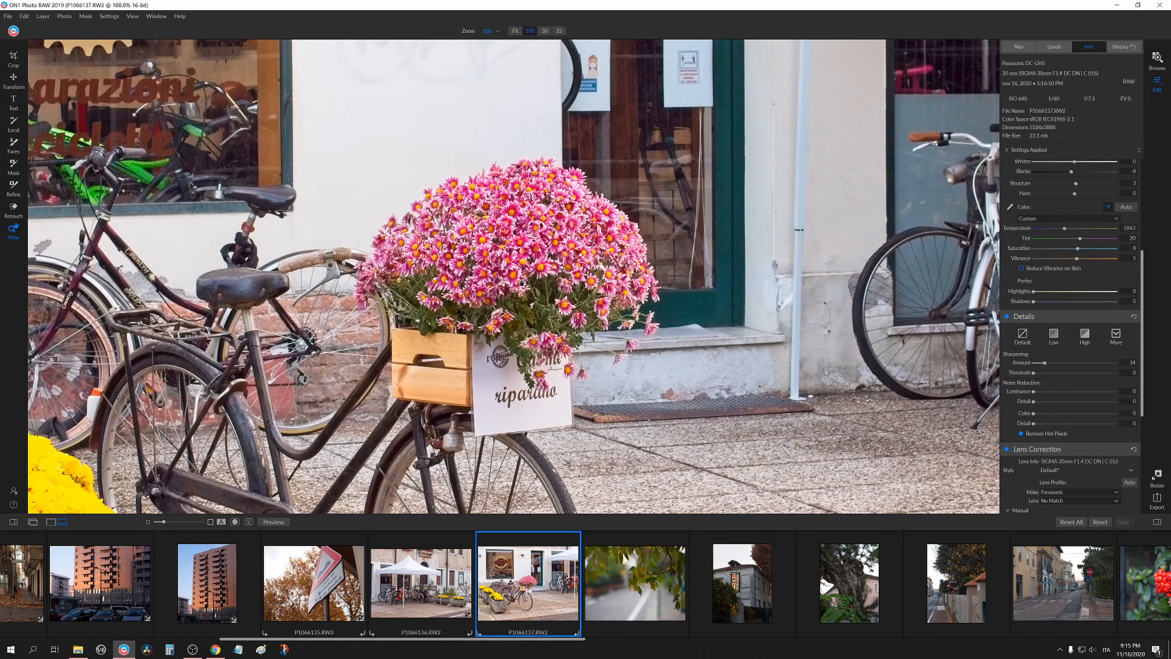
drag(535, 304, 726, 323)
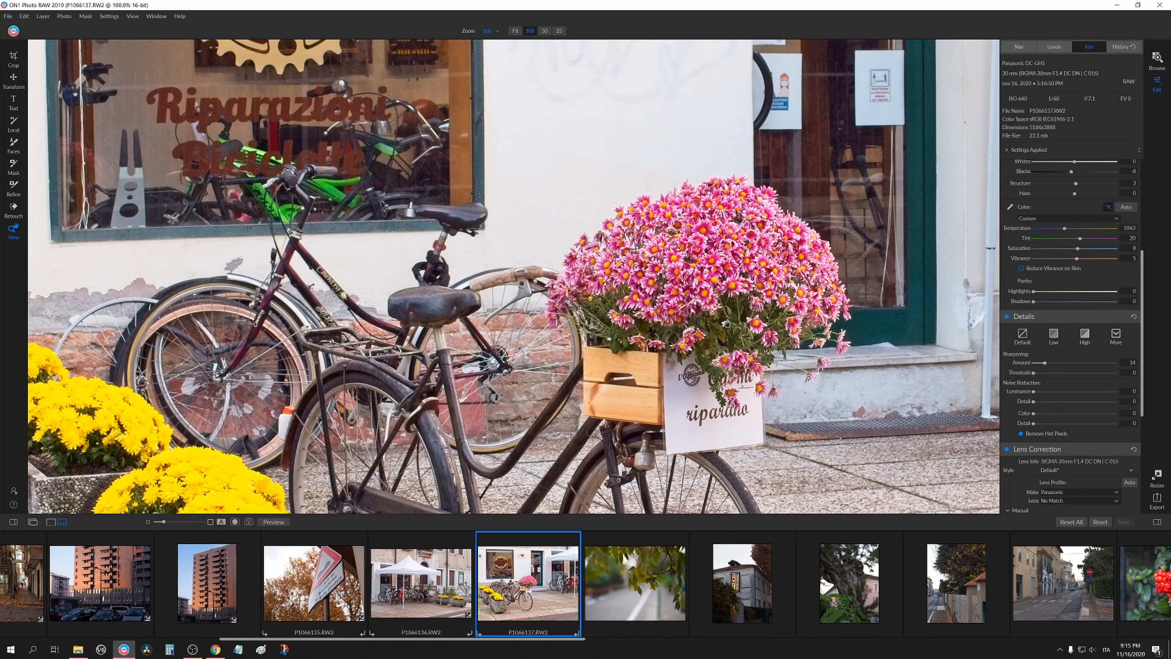
click(727, 323)
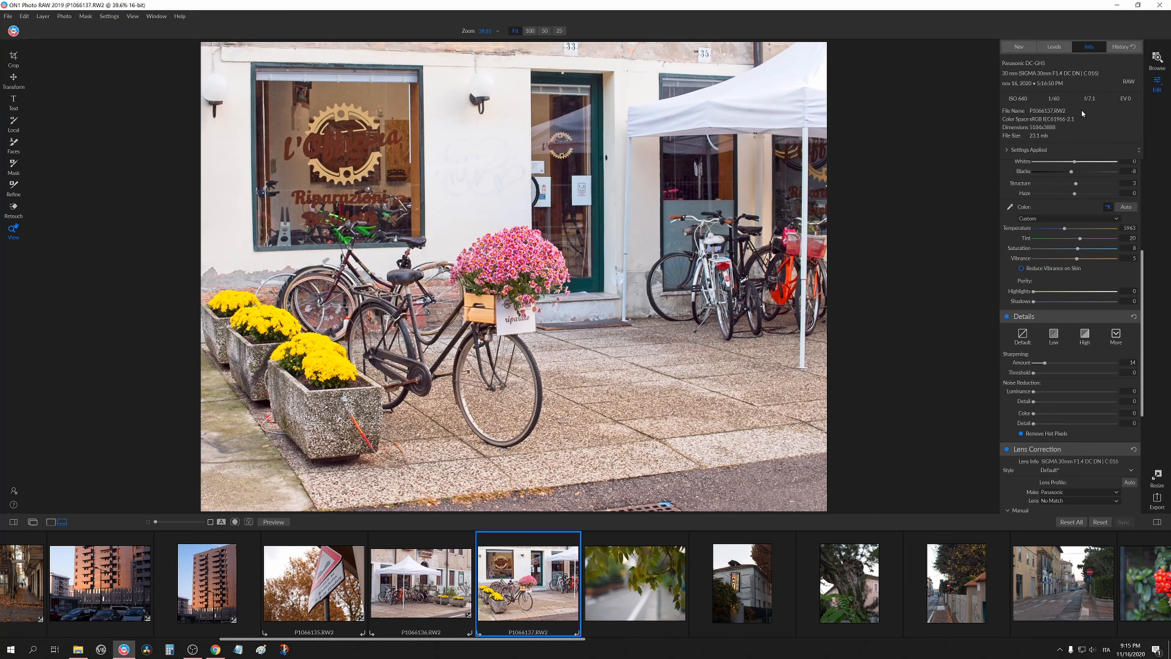
Set the bicycle photo's Exposure to 0.6 and Blacks to -10.
scroll(1039, 281, up, 5)
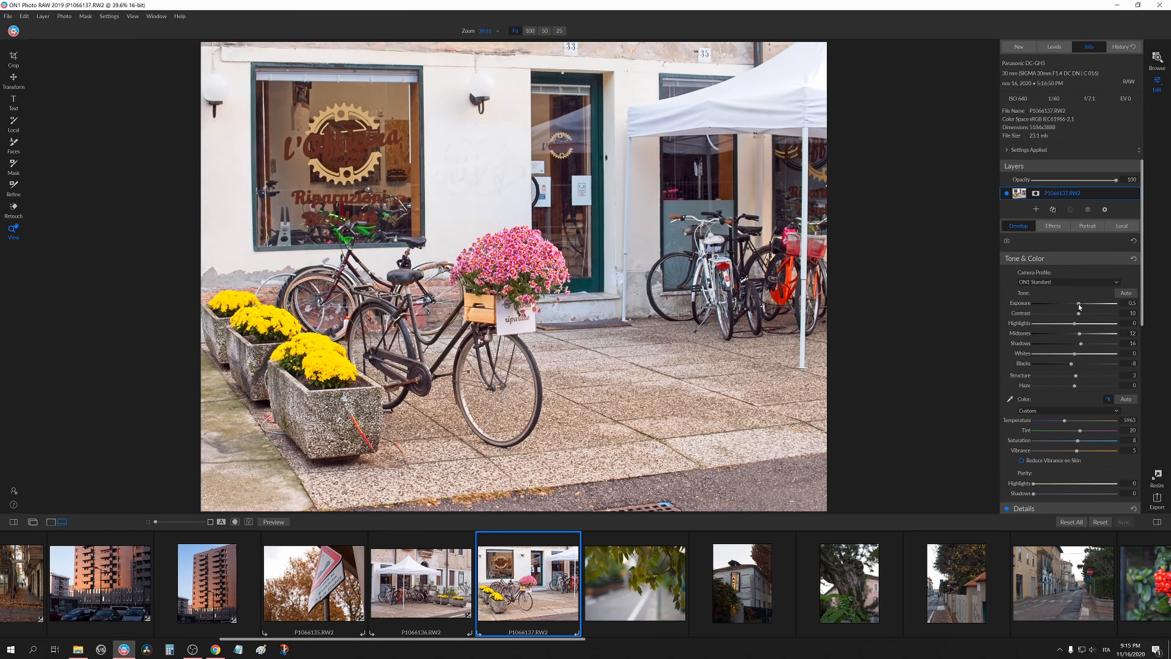
drag(1080, 304, 1079, 305)
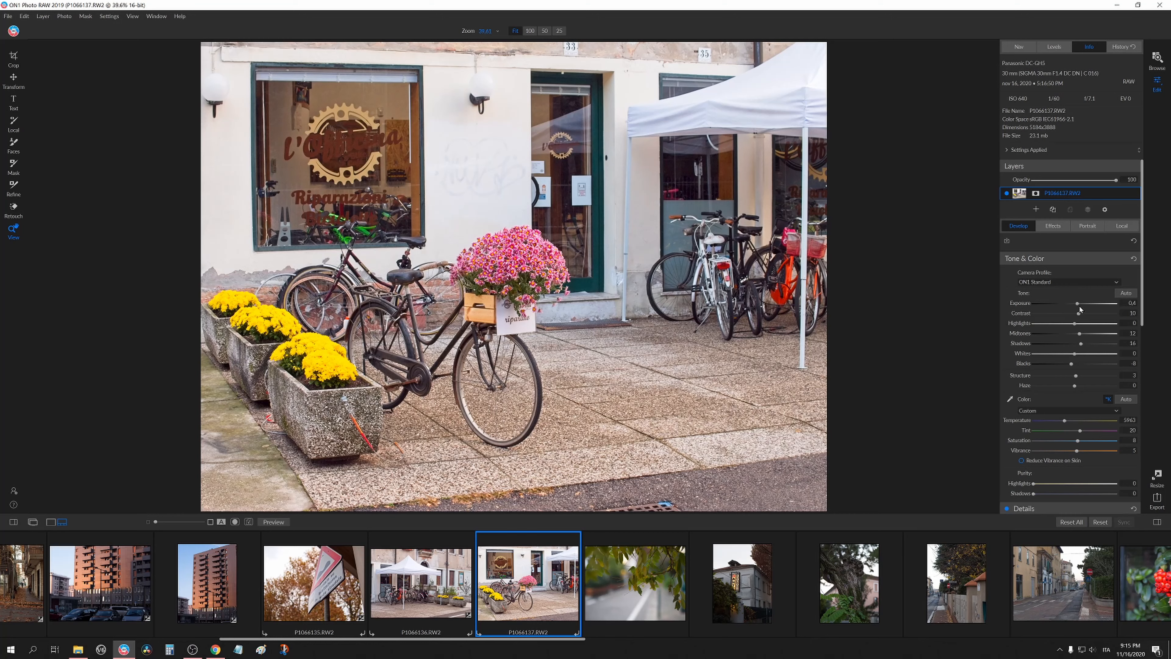
mouse_move(1071, 366)
mouse_down()
mouse_move(1054, 364)
mouse_move(1071, 365)
mouse_up()
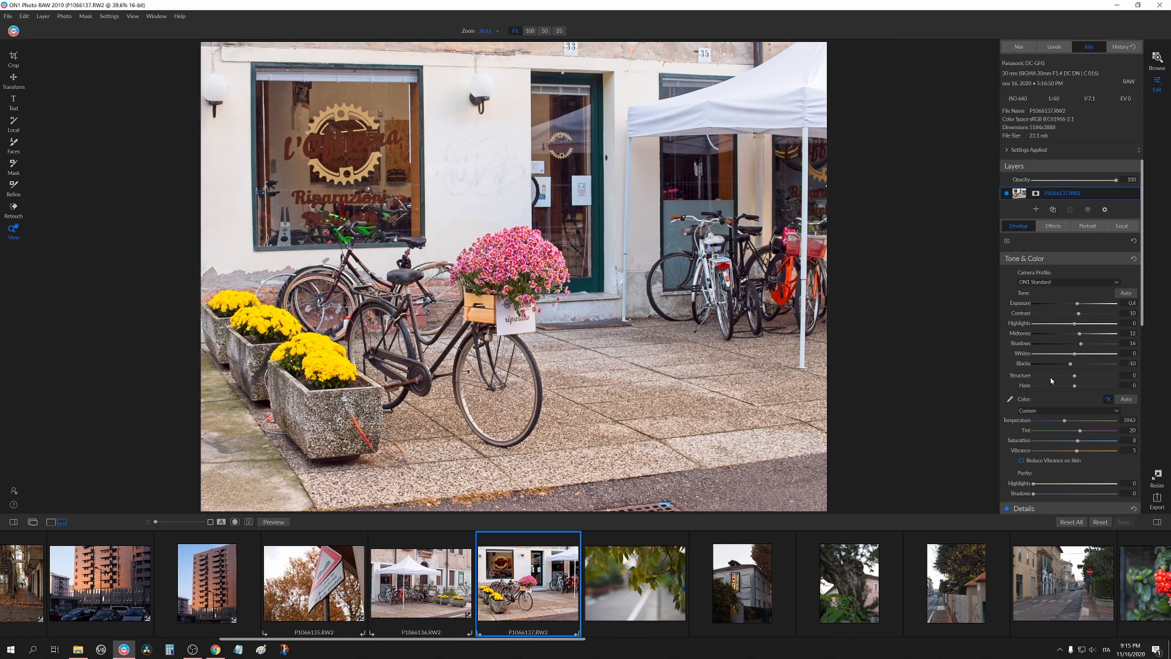
Try a strongly negative Structure down to -100, checking it at 100% zoom, then reset Structure to 0.
drag(1074, 375, 1017, 383)
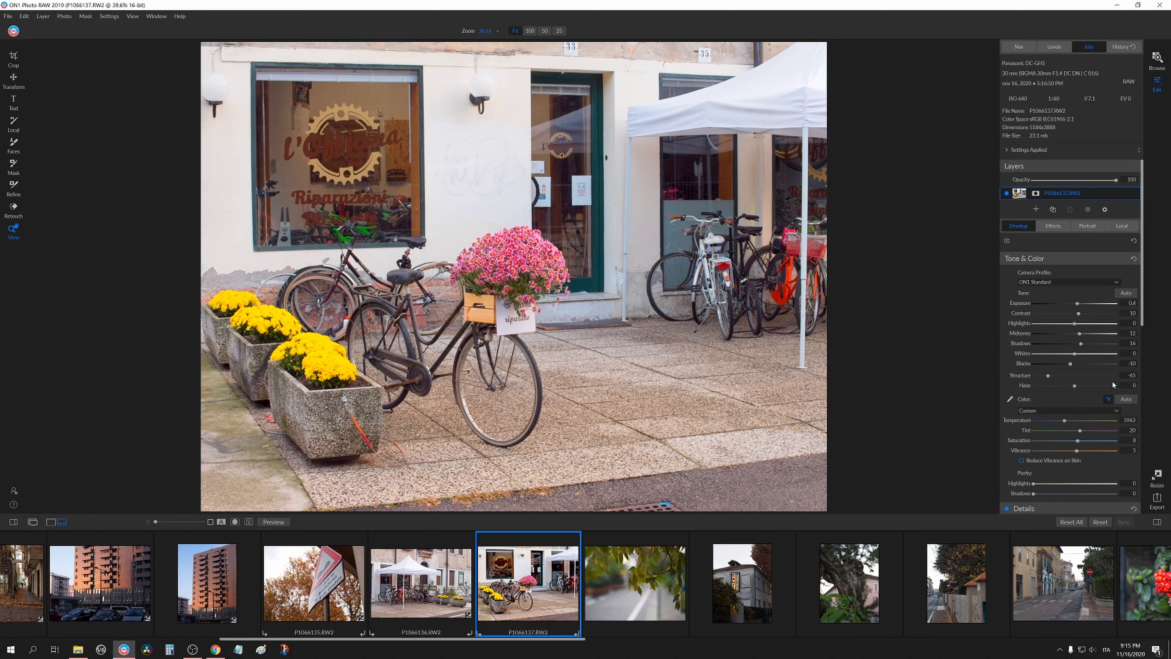
drag(1113, 384, 932, 382)
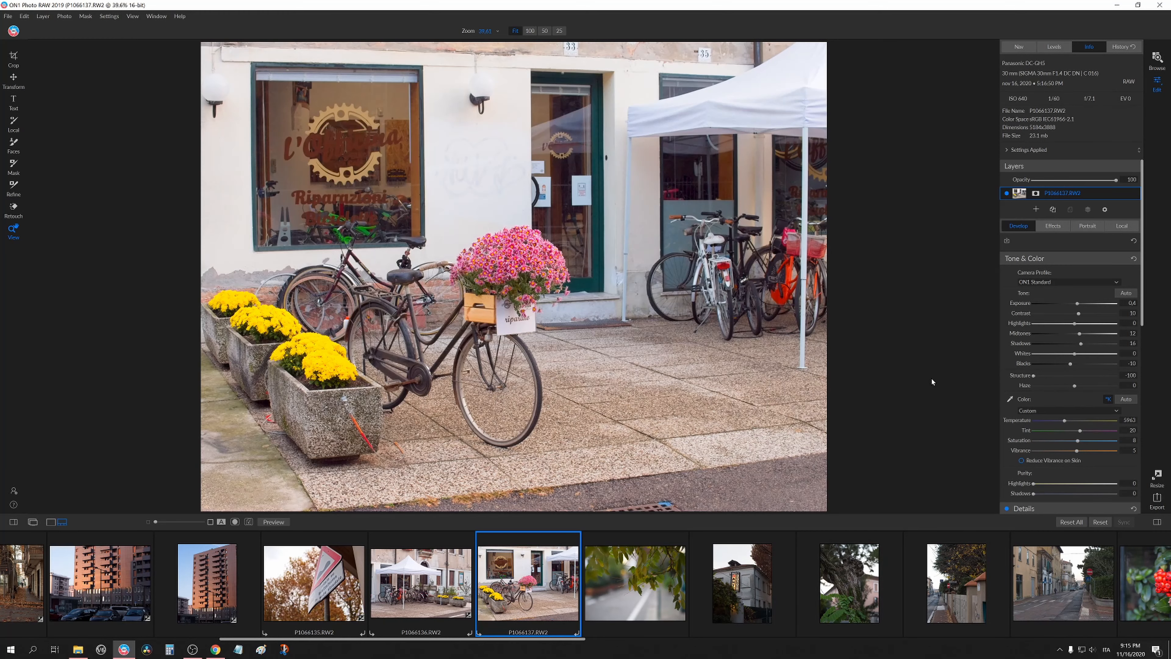
click(492, 258)
drag(571, 363, 662, 262)
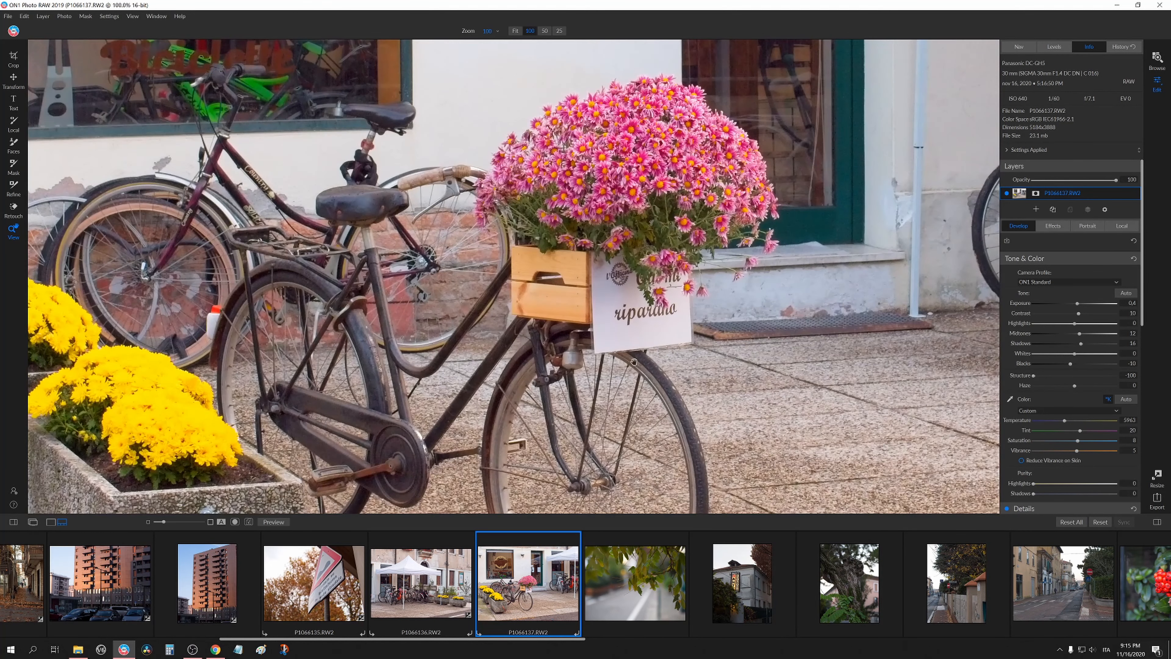
drag(634, 362, 711, 295)
drag(807, 267, 776, 295)
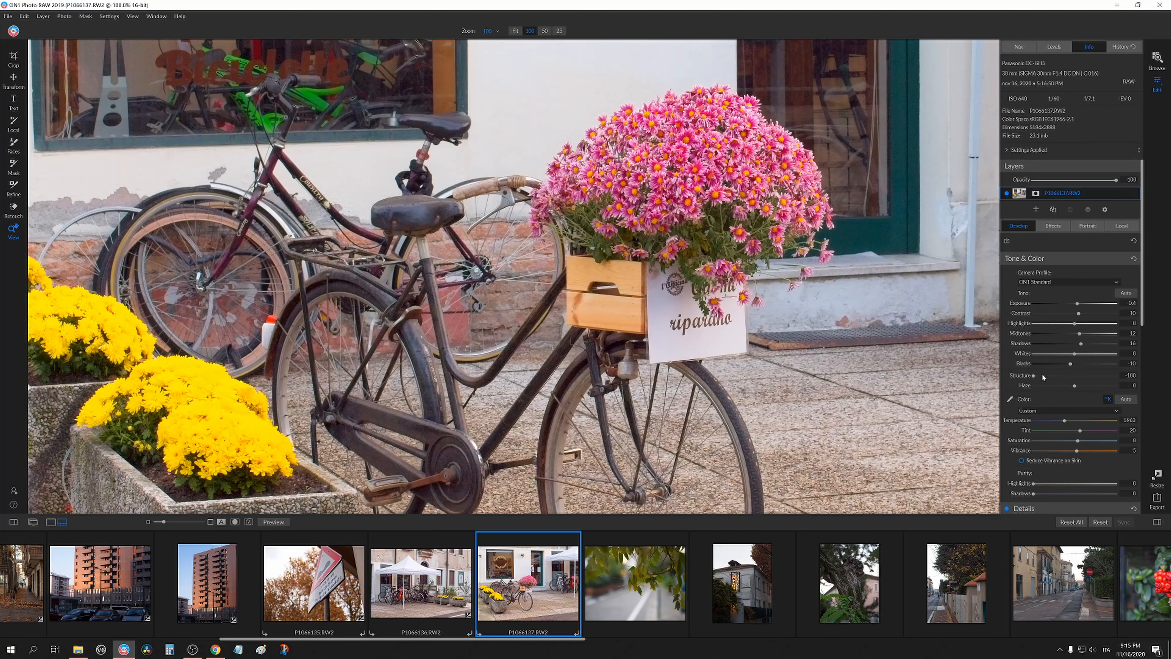
drag(1035, 376, 1073, 375)
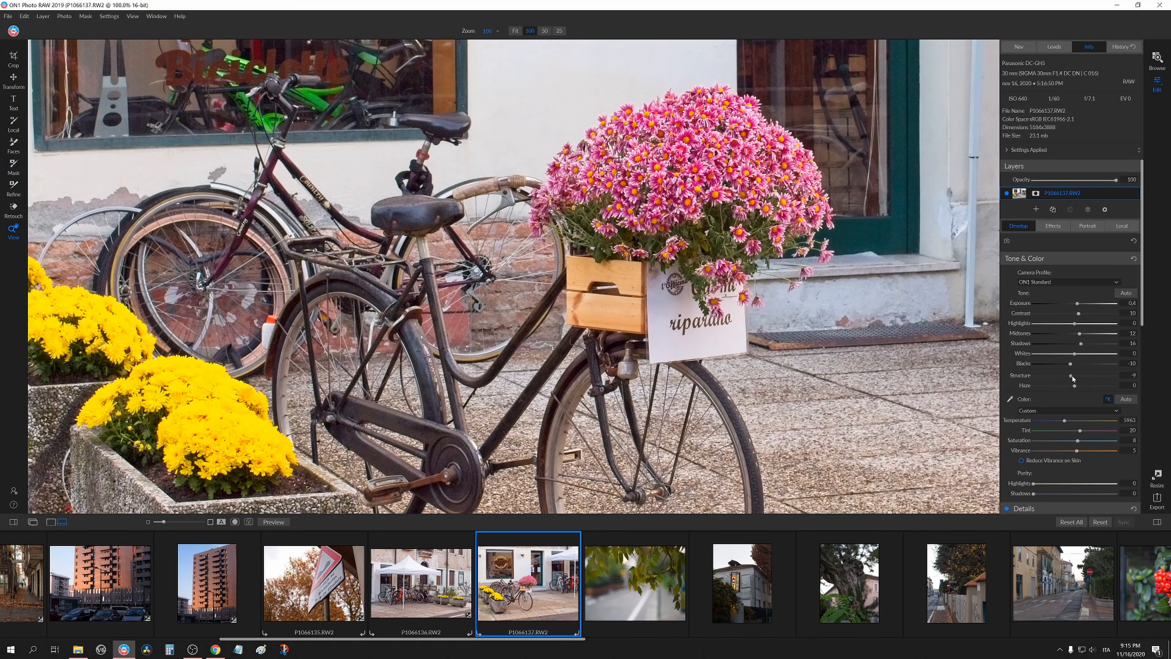
drag(1072, 377, 1075, 378)
double_click(1020, 377)
click(645, 233)
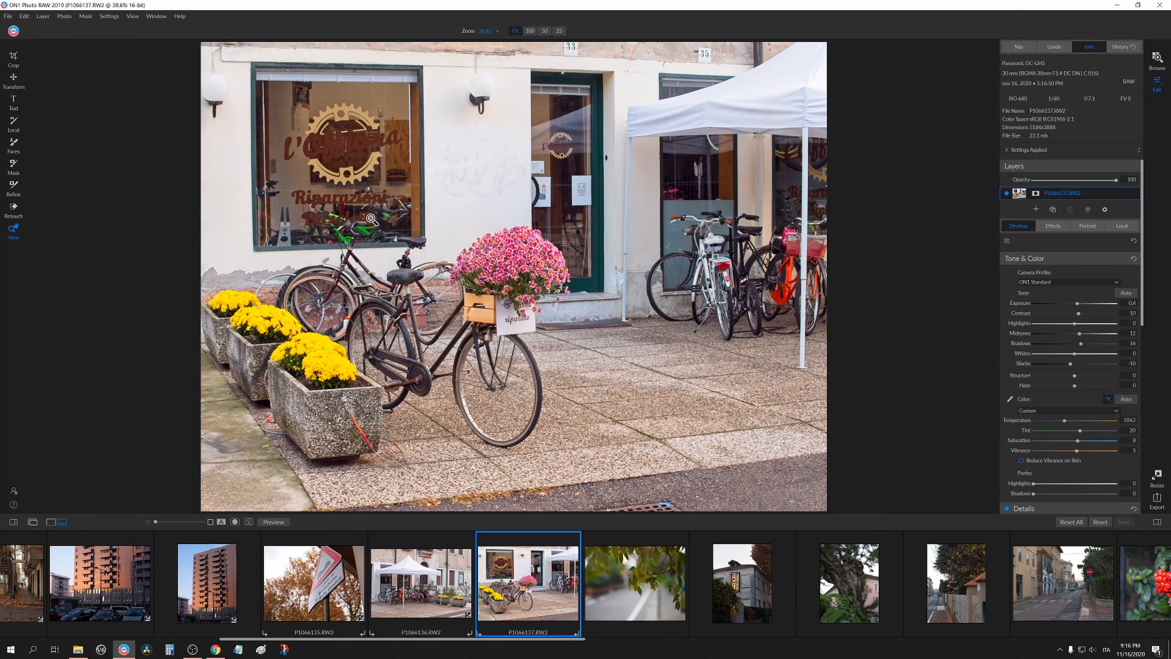
Reduce the bicycle photo's Saturation slightly.
scroll(1035, 395, down, 1)
scroll(1036, 395, down, 1)
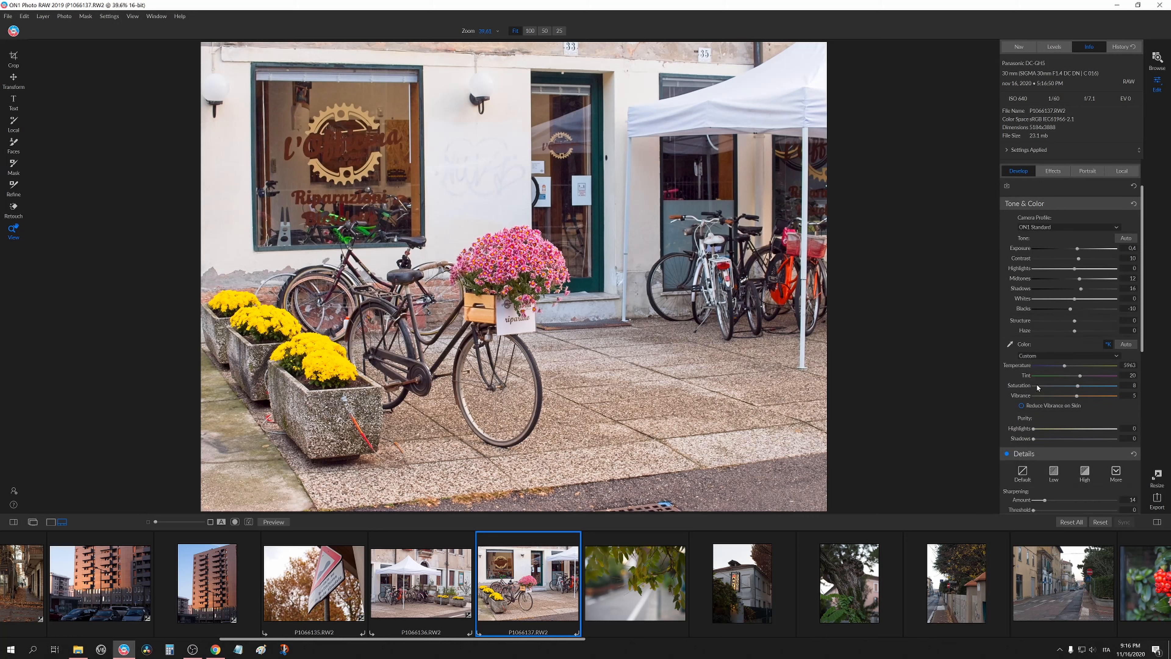
scroll(1032, 399, down, 1)
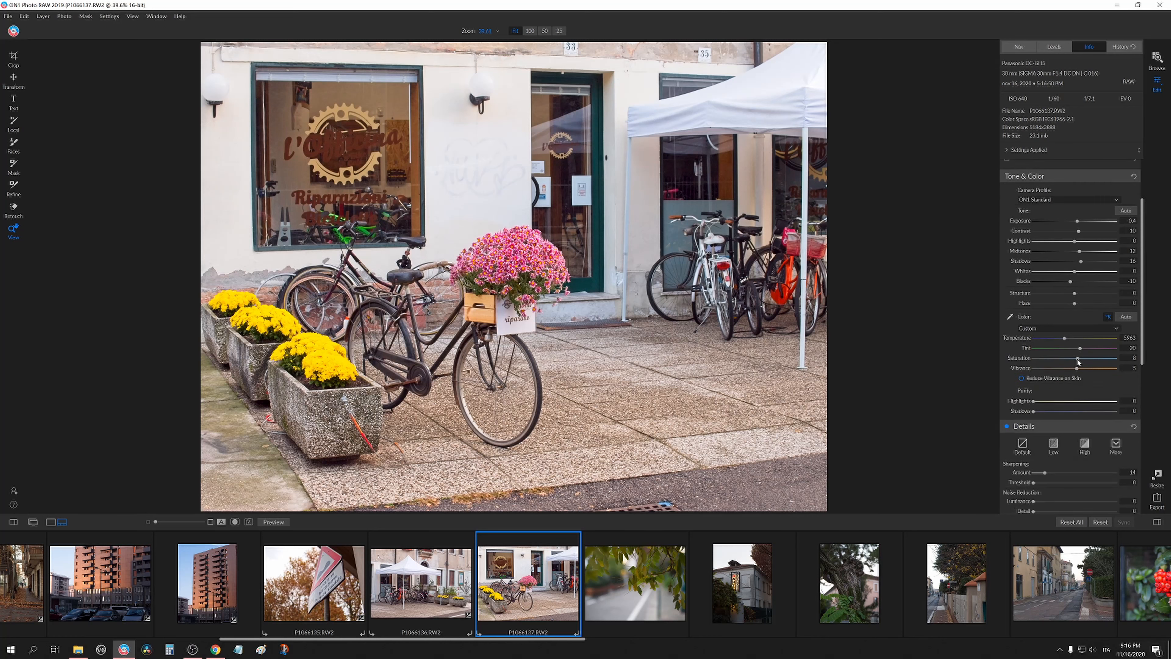
scroll(1085, 363, up, 3)
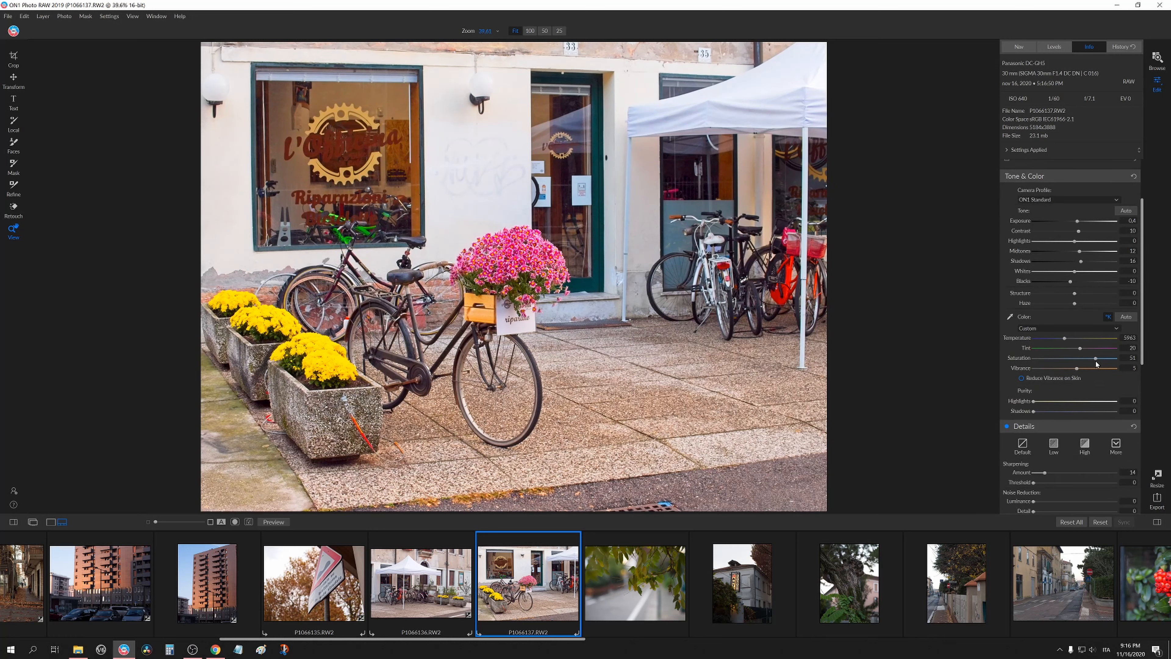
mouse_move(1086, 361)
mouse_down()
mouse_move(1058, 363)
mouse_move(1077, 369)
mouse_up()
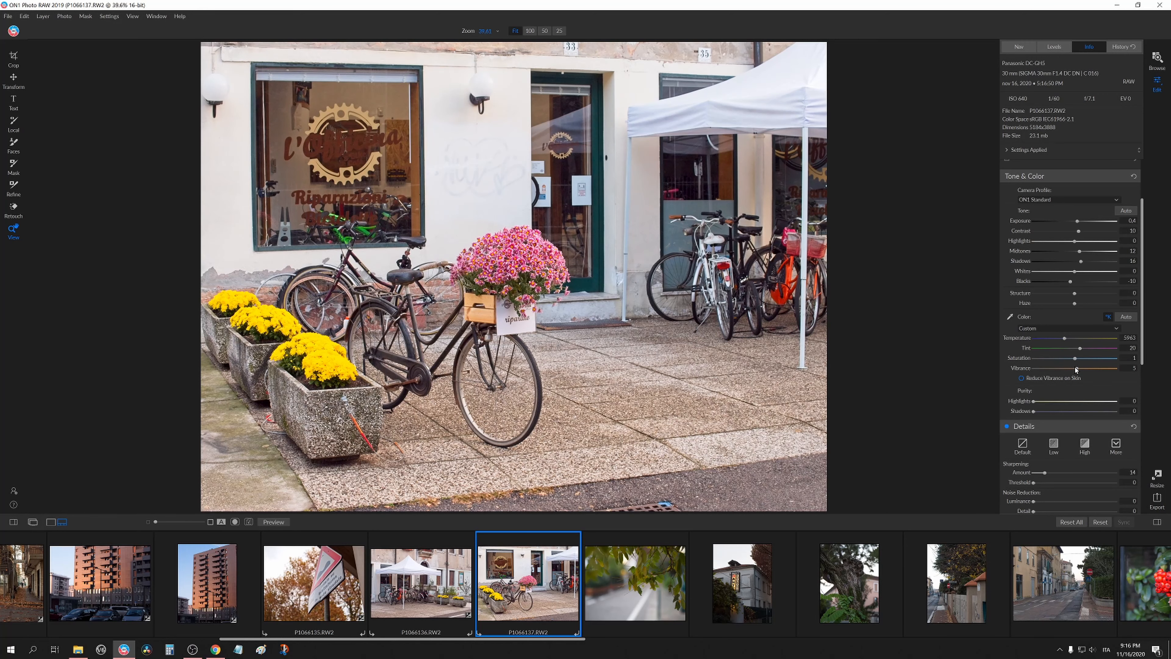
Open the P1066138 leaves photo and set Exposure to 0.25, Highlights -13, Midtones 27 and Shadows 18.
click(619, 604)
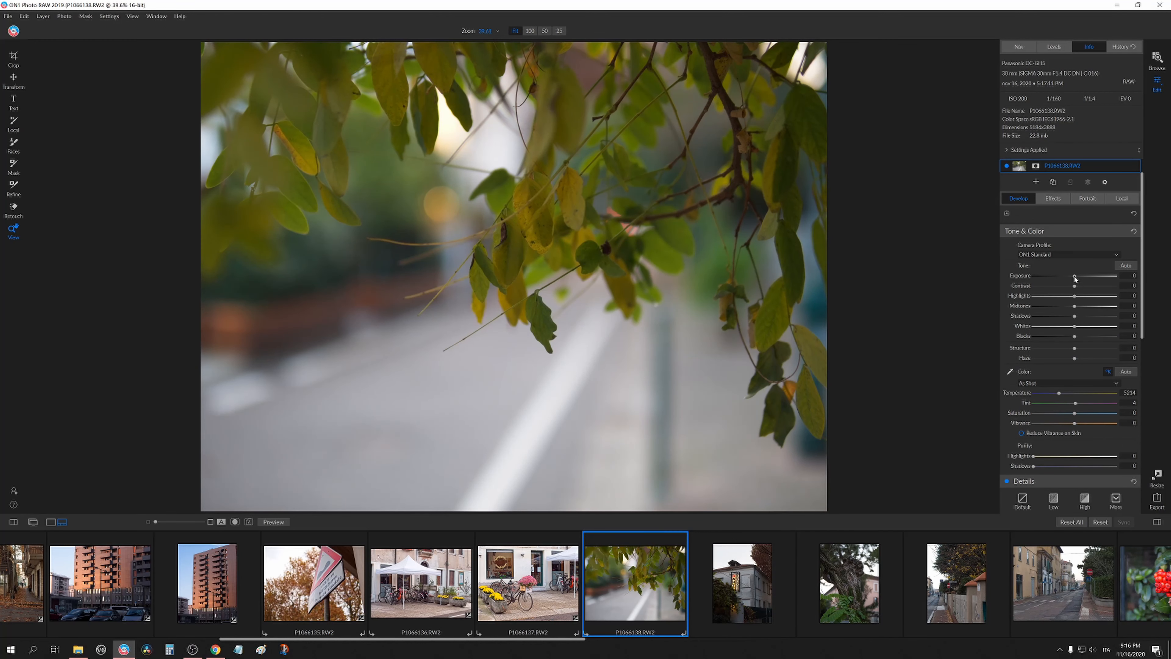
drag(1074, 276, 1077, 276)
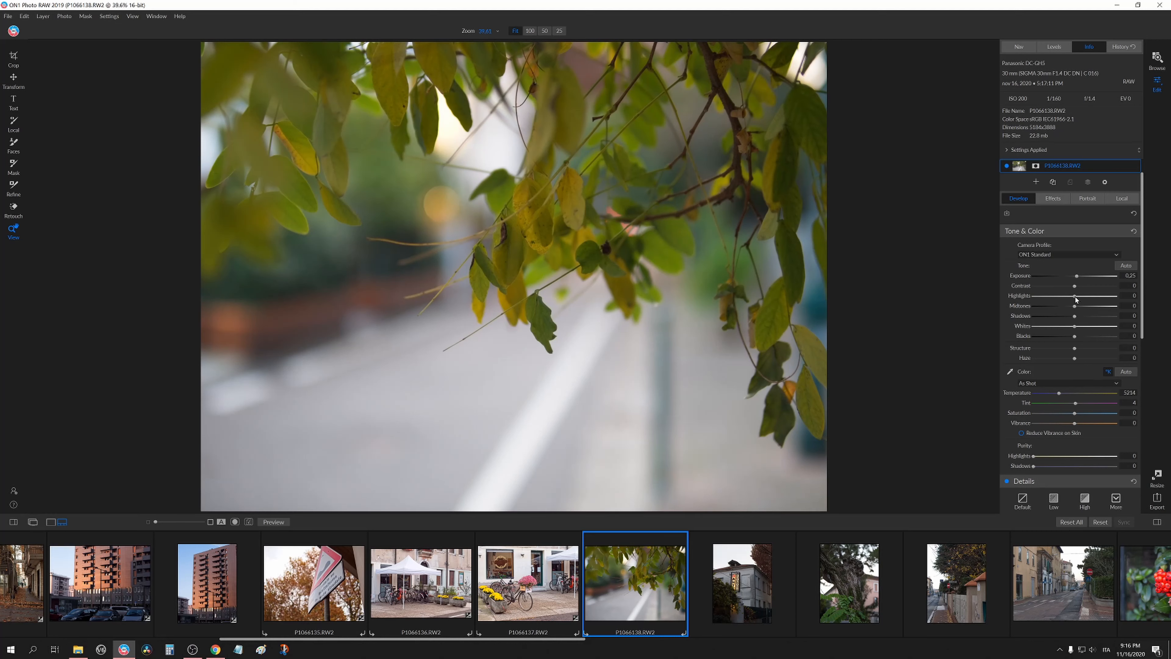
mouse_move(1079, 310)
mouse_down()
mouse_move(1088, 309)
mouse_move(1083, 322)
mouse_up()
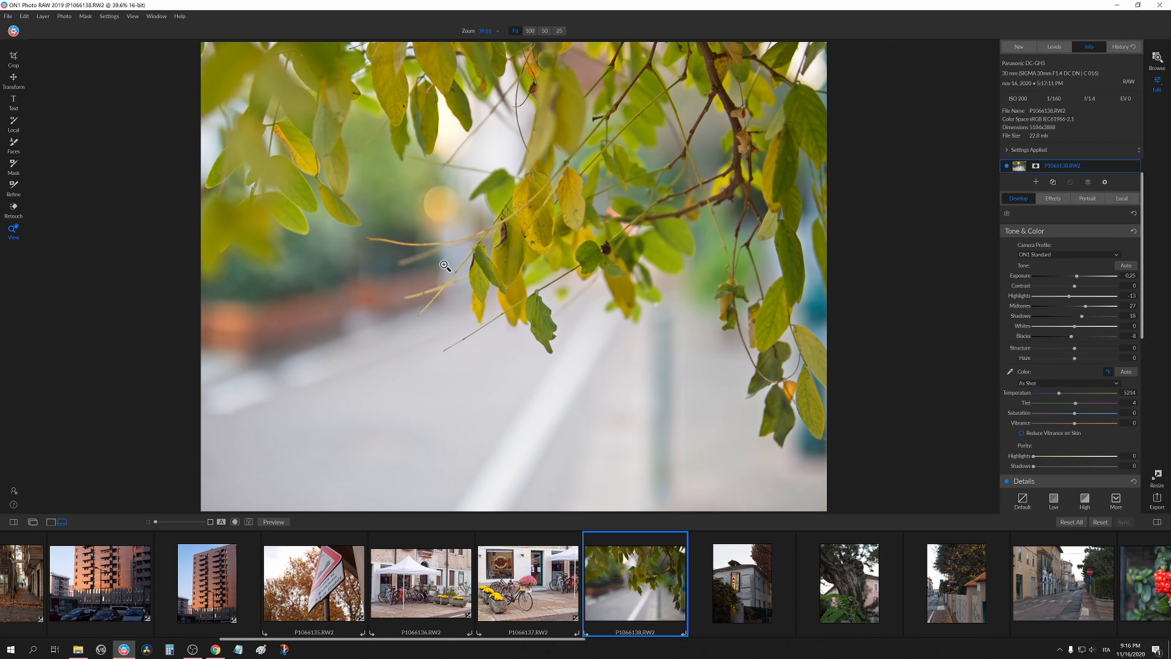
click(467, 235)
click(604, 294)
Open the P1066139 restaurant photo and paste the copied settings onto it.
click(739, 585)
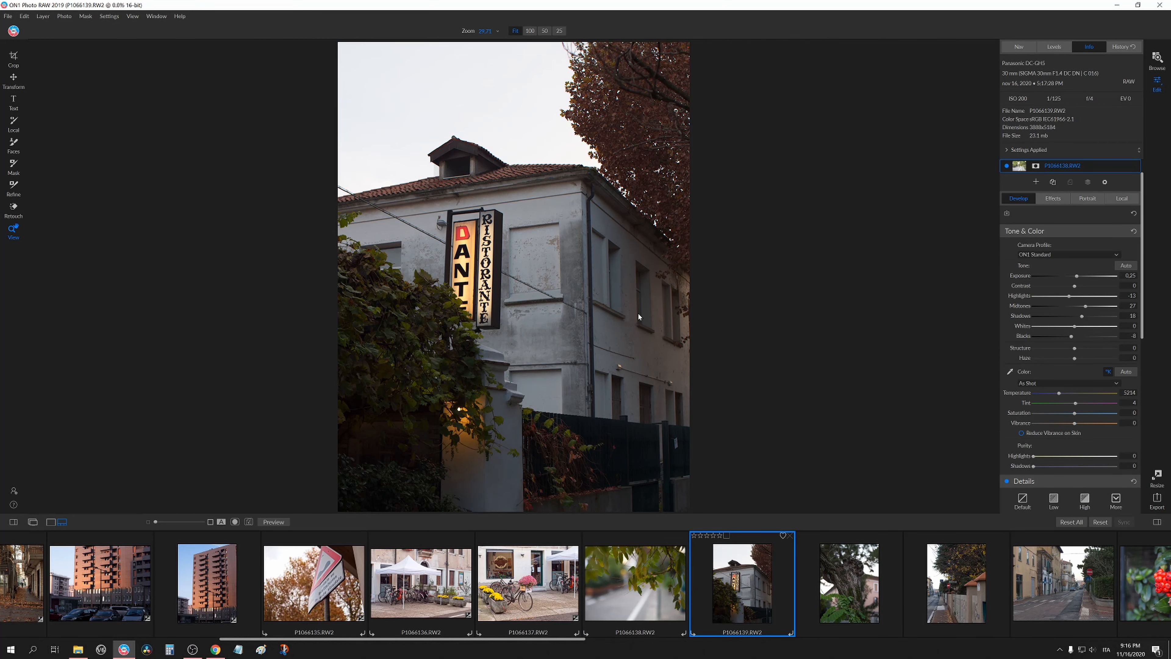
key(ctrl+shift+v)
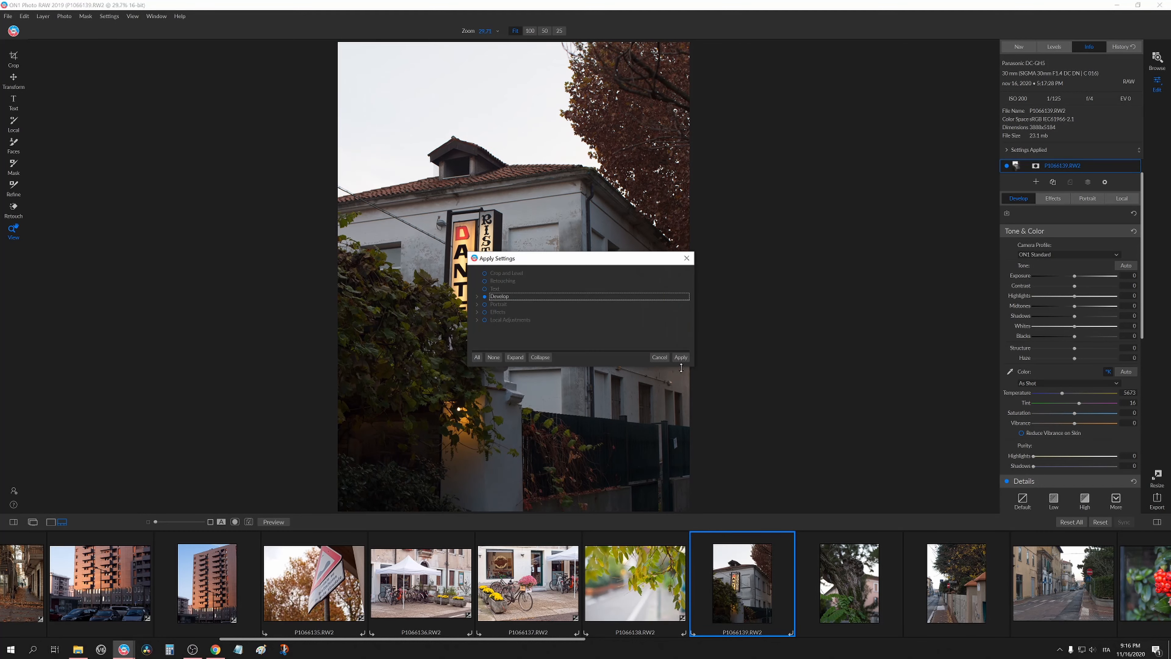
click(679, 356)
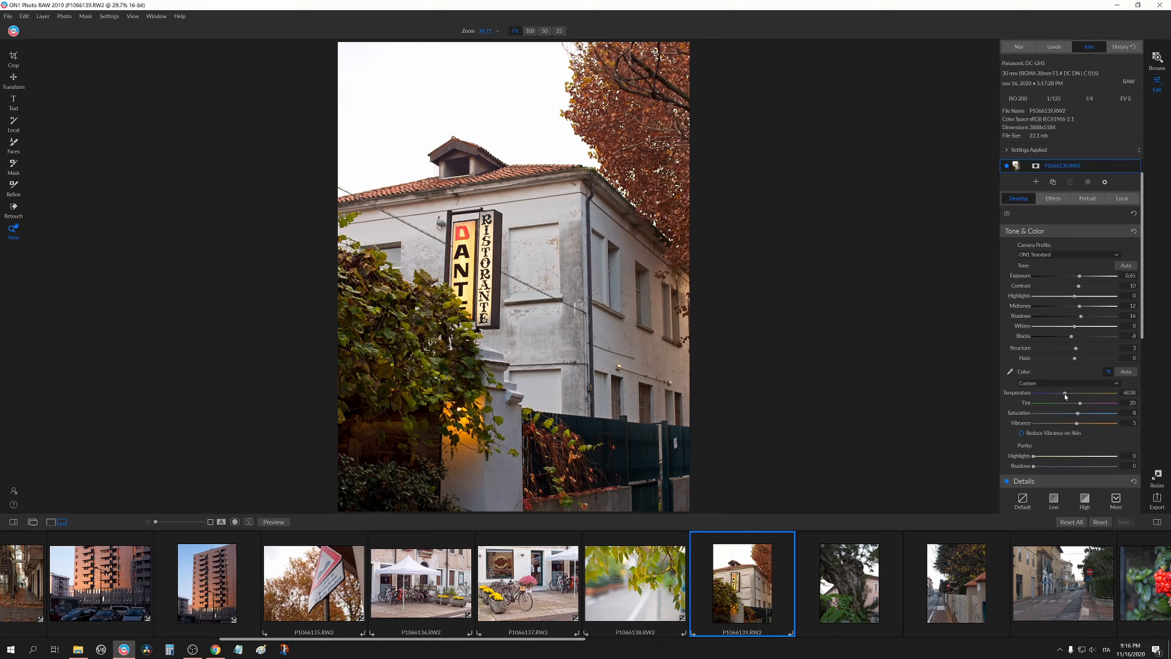
Inspect the restaurant photo at 100% zoom across the sign, walls and fence.
click(490, 278)
drag(669, 433, 572, 277)
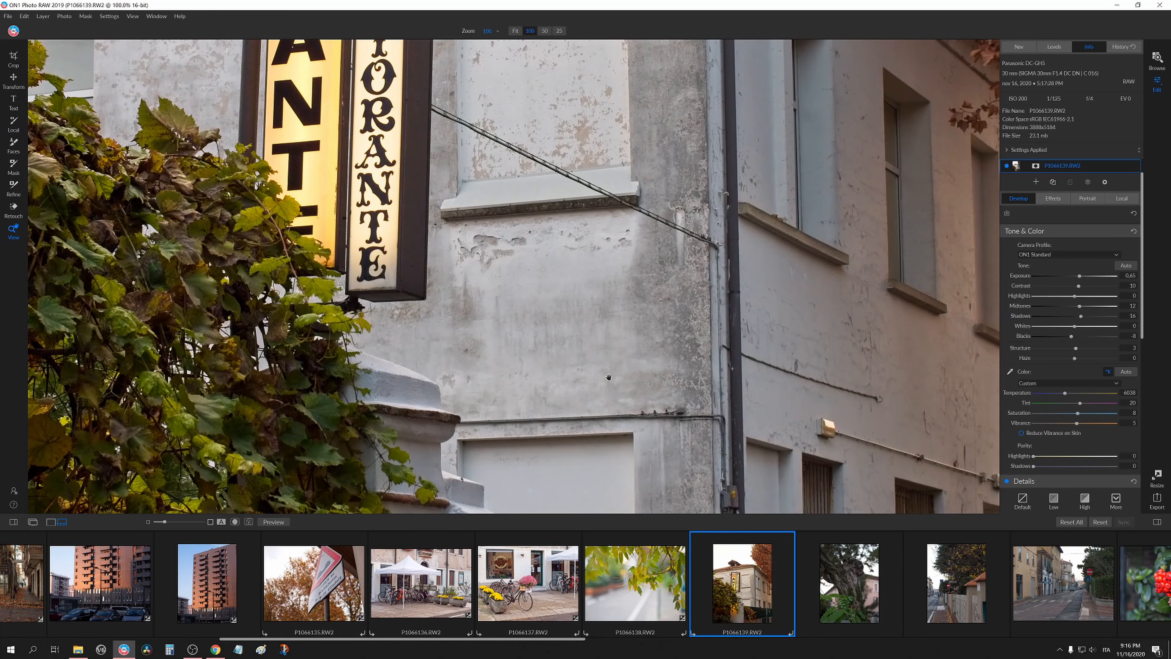
drag(747, 454, 598, 252)
drag(621, 426, 637, 266)
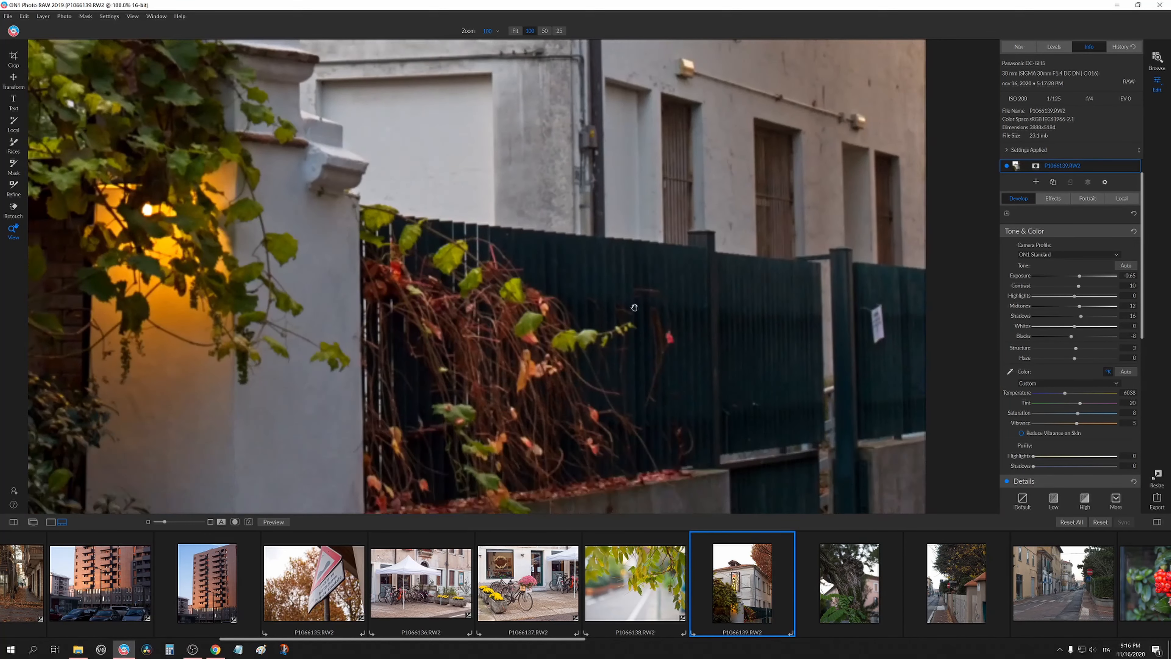
drag(492, 481, 648, 499)
drag(895, 159, 650, 414)
drag(556, 79, 801, 435)
drag(409, 436, 742, 510)
drag(719, 323, 660, 508)
drag(814, 451, 334, 381)
drag(415, 479, 553, 176)
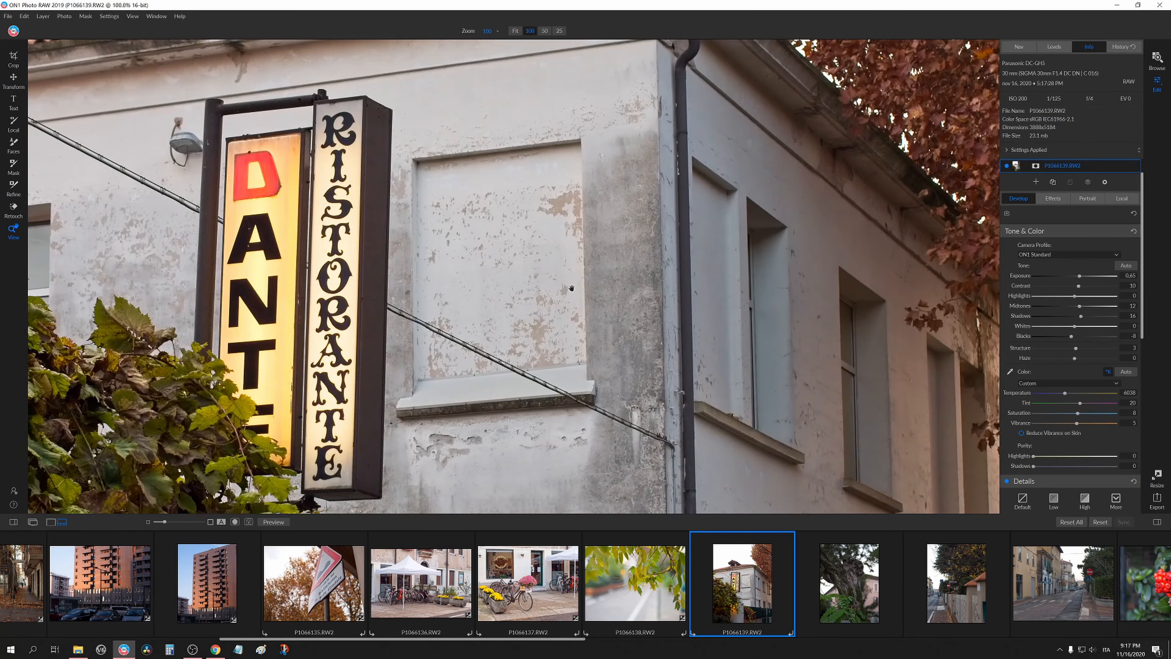
drag(553, 489, 514, 189)
drag(567, 508, 617, 150)
click(575, 279)
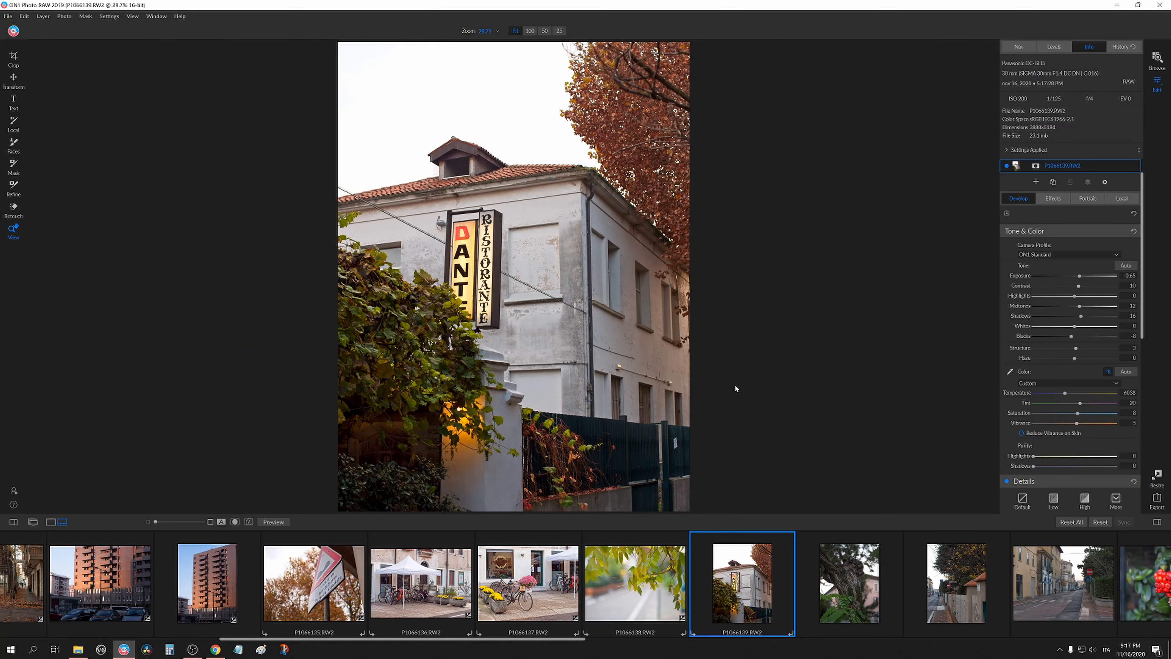
Open the P1066140 tree photo and paste the copied settings onto it.
click(862, 582)
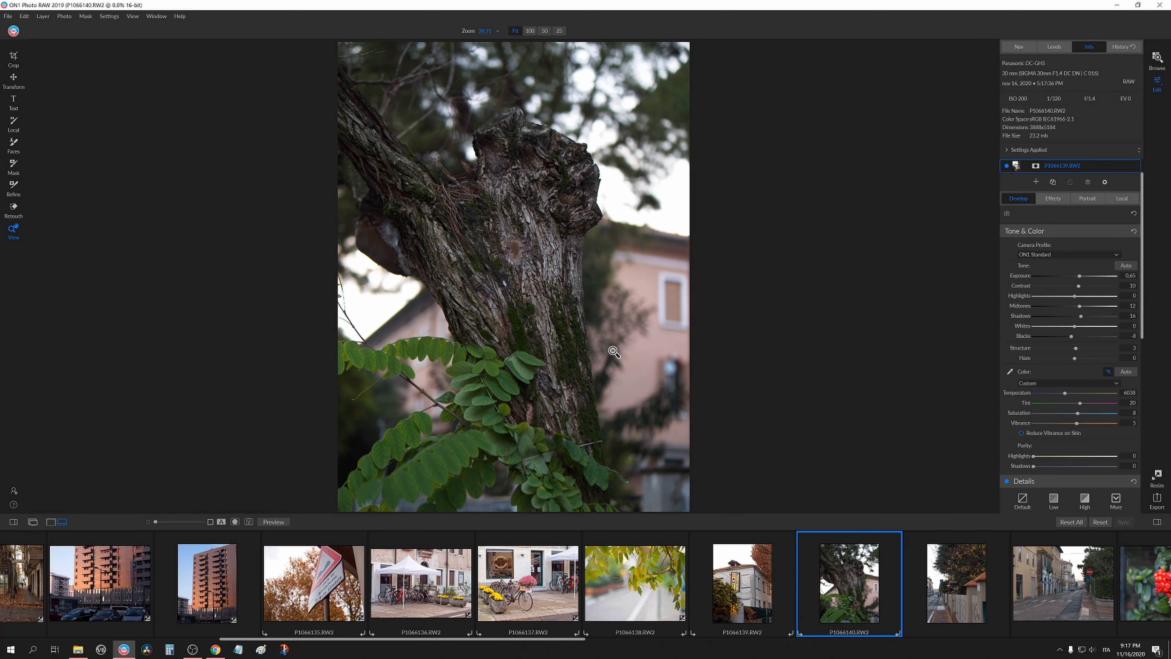
key(ctrl+alt+v)
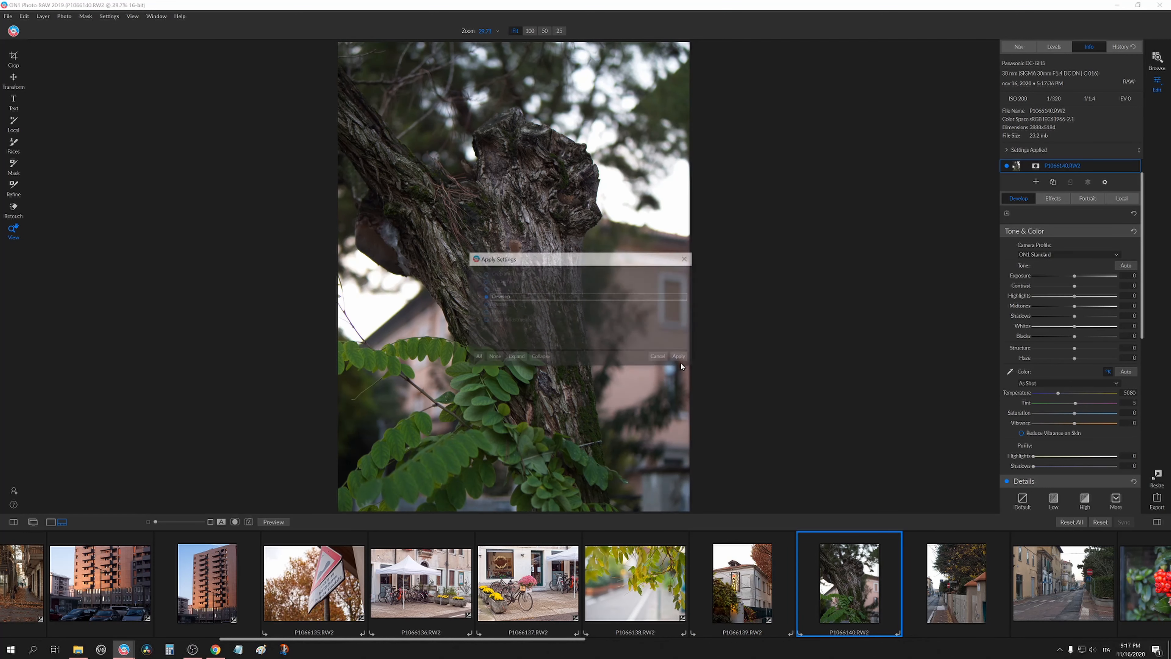
click(681, 359)
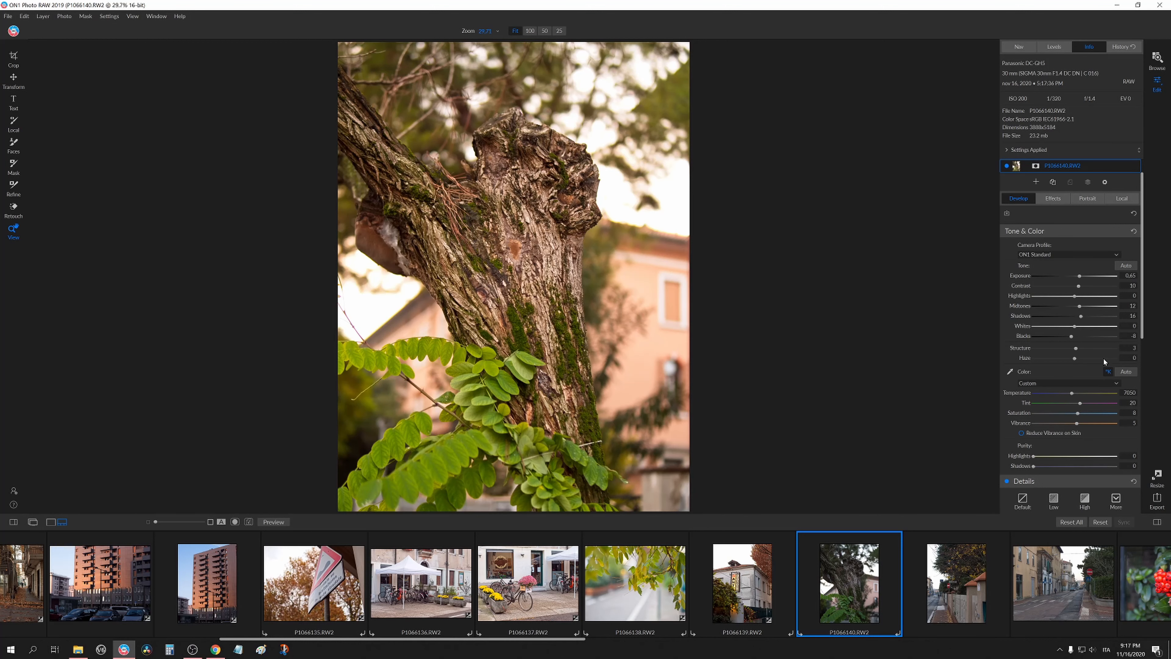
Reset the tree photo's Temperature and inspect the bark detail at 100% and 275% zoom.
double_click(1024, 396)
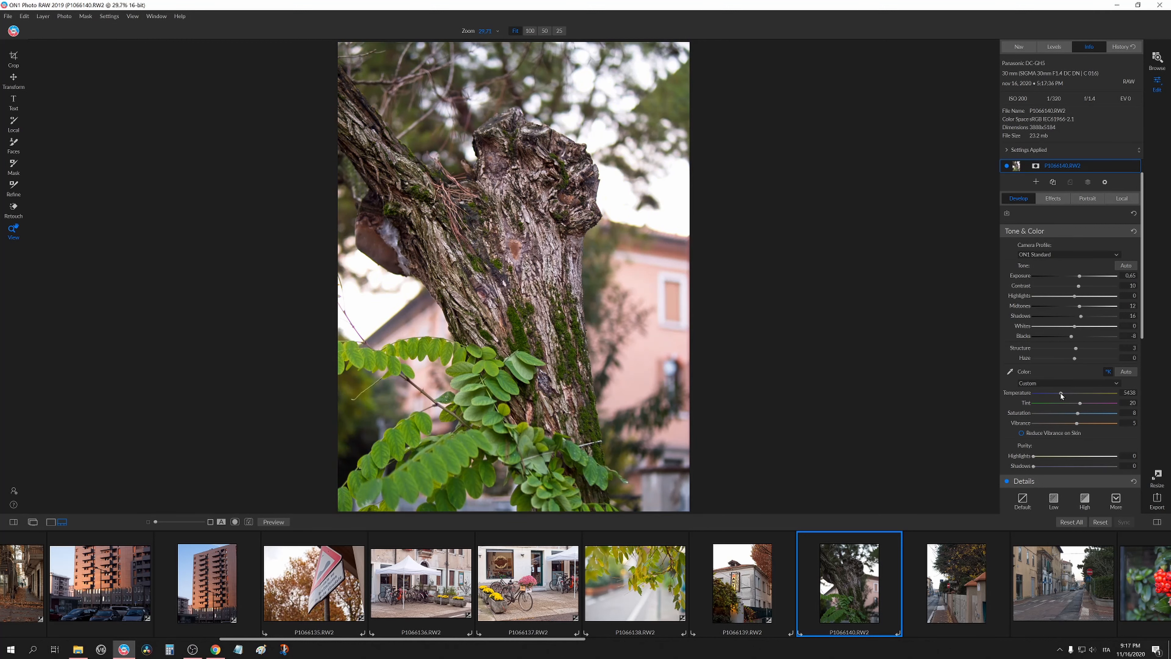
click(562, 201)
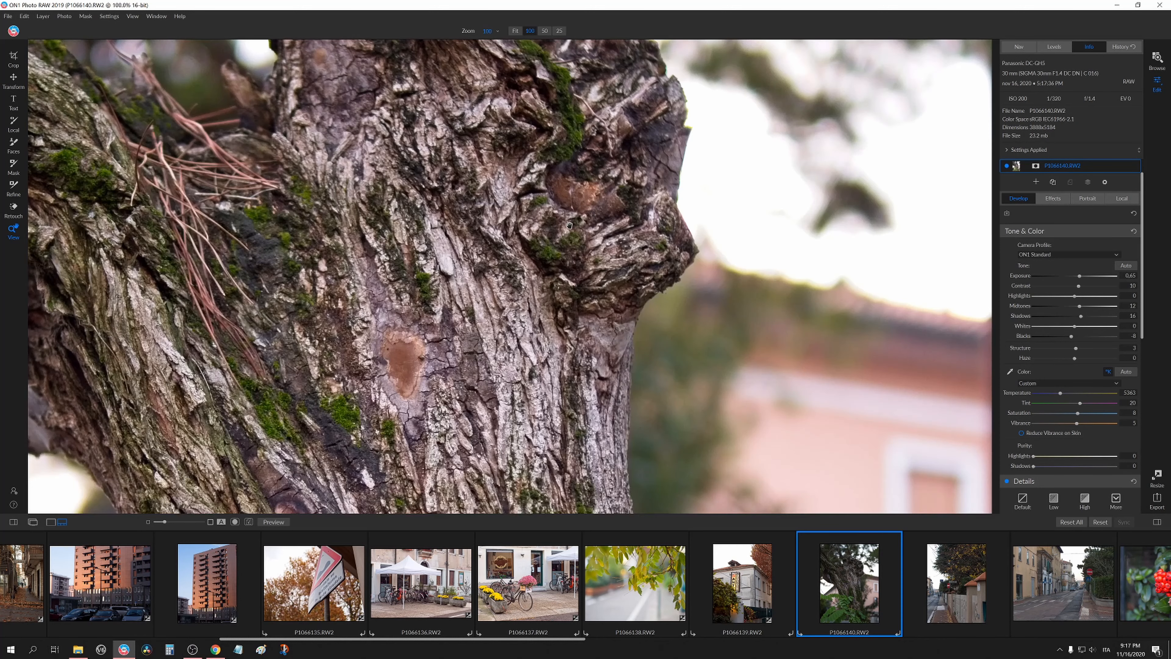
drag(510, 319, 537, 327)
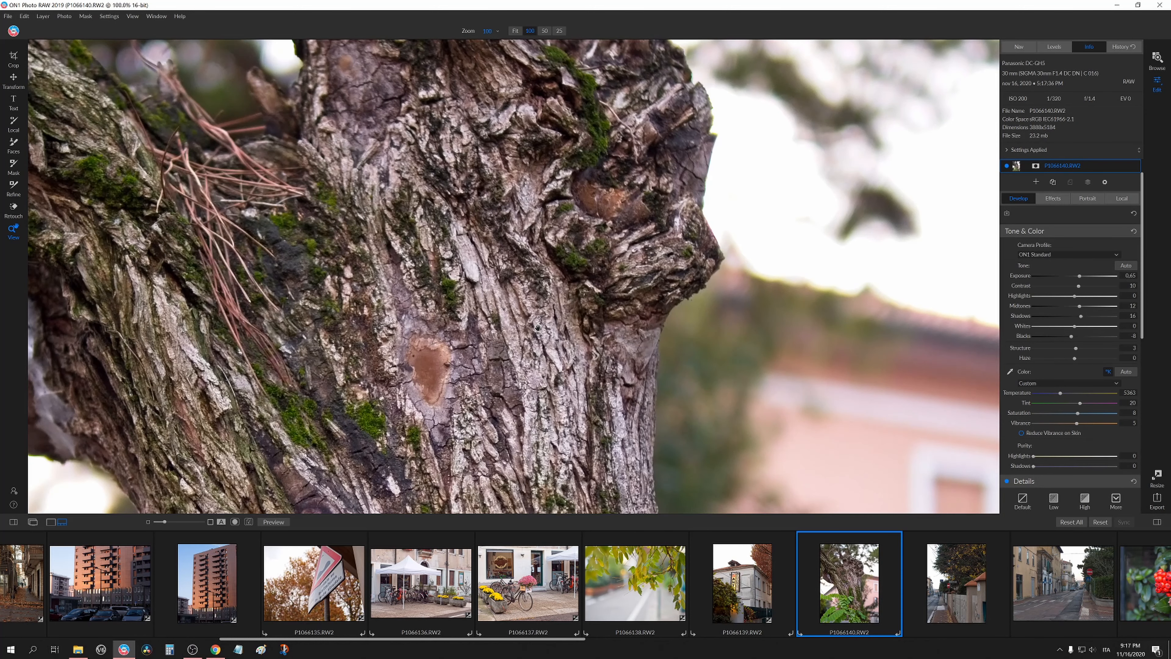
click(537, 326)
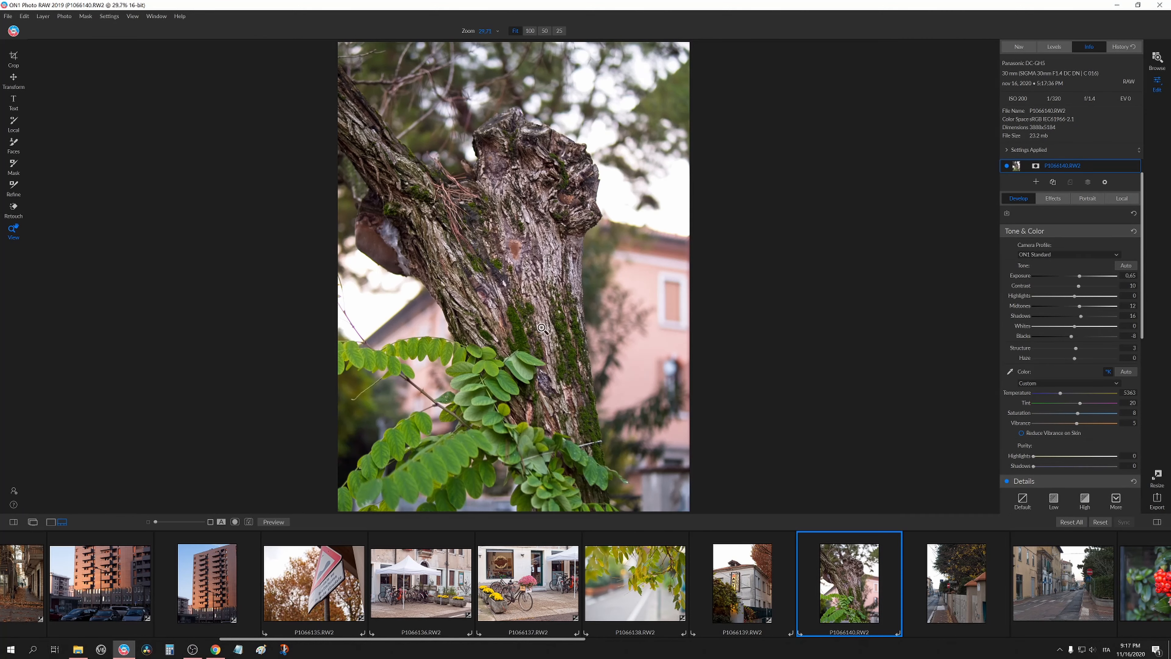
click(551, 234)
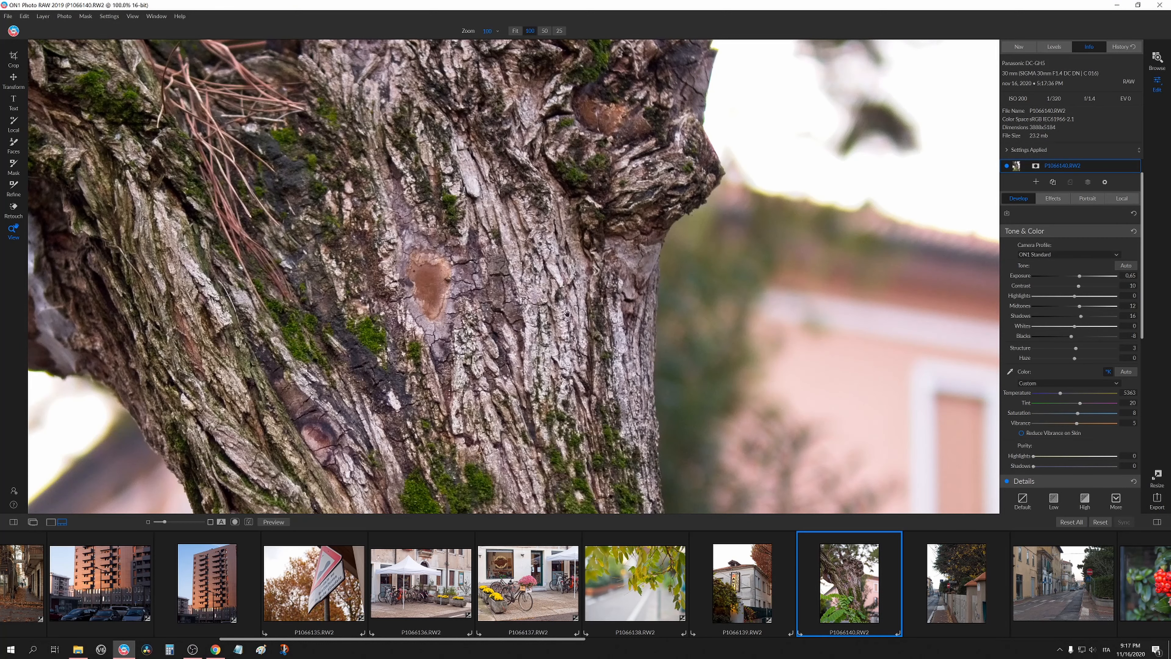
drag(498, 221, 652, 397)
drag(656, 288, 507, 51)
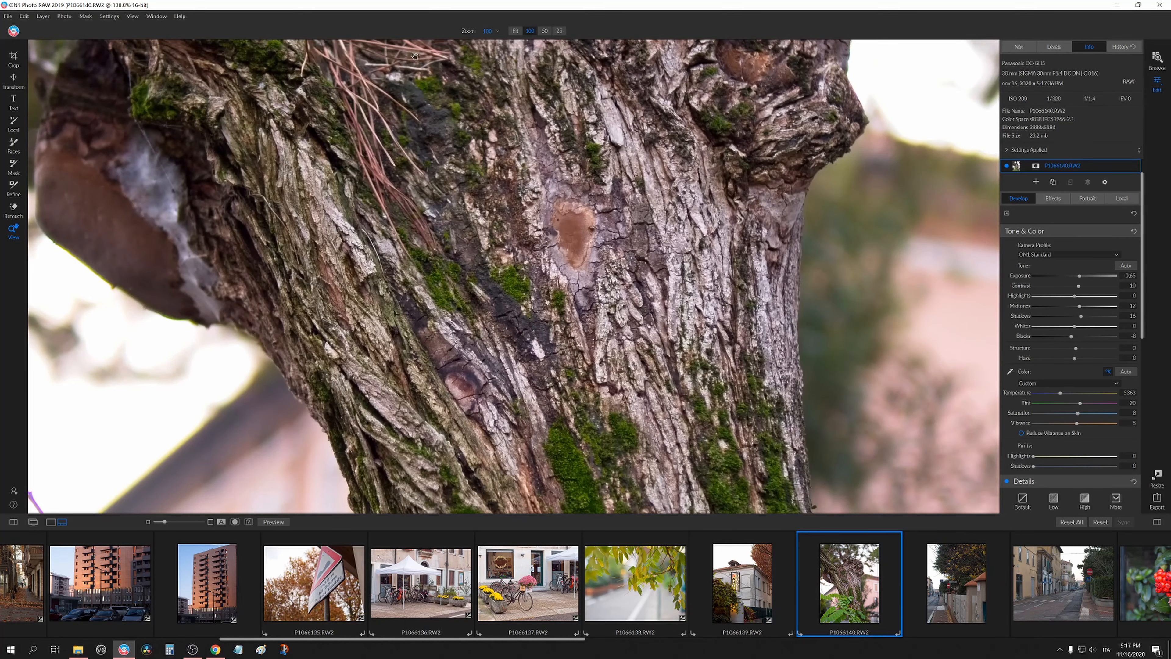
click(497, 32)
drag(479, 40, 489, 41)
scroll(489, 41, down, 5)
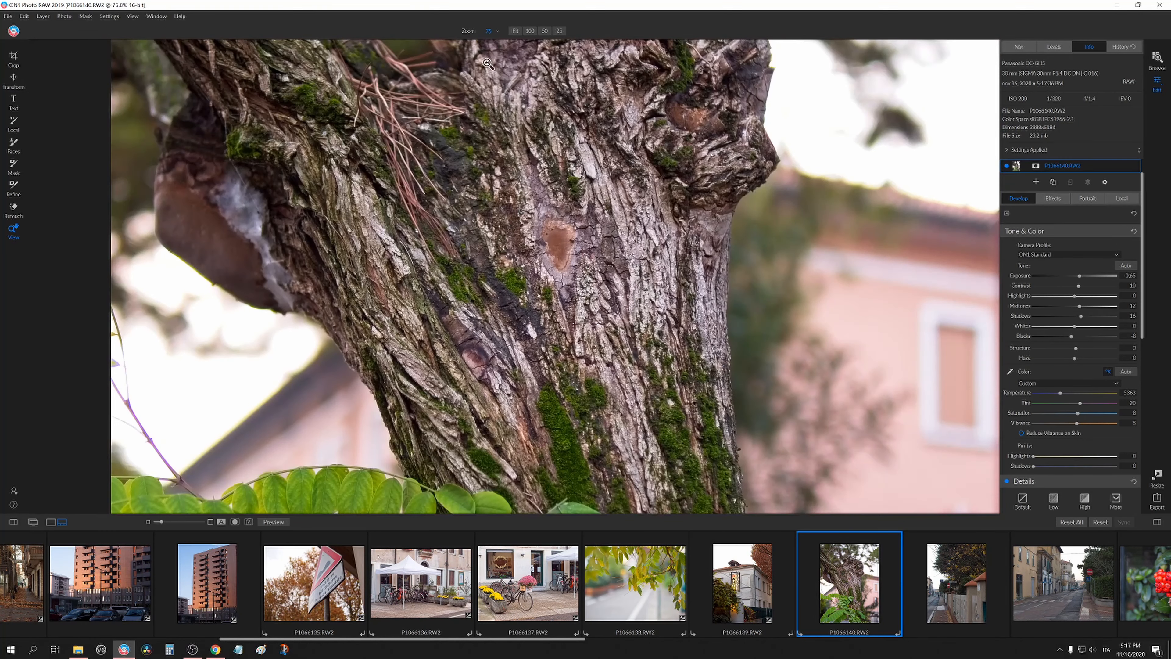
click(642, 247)
click(612, 254)
click(545, 257)
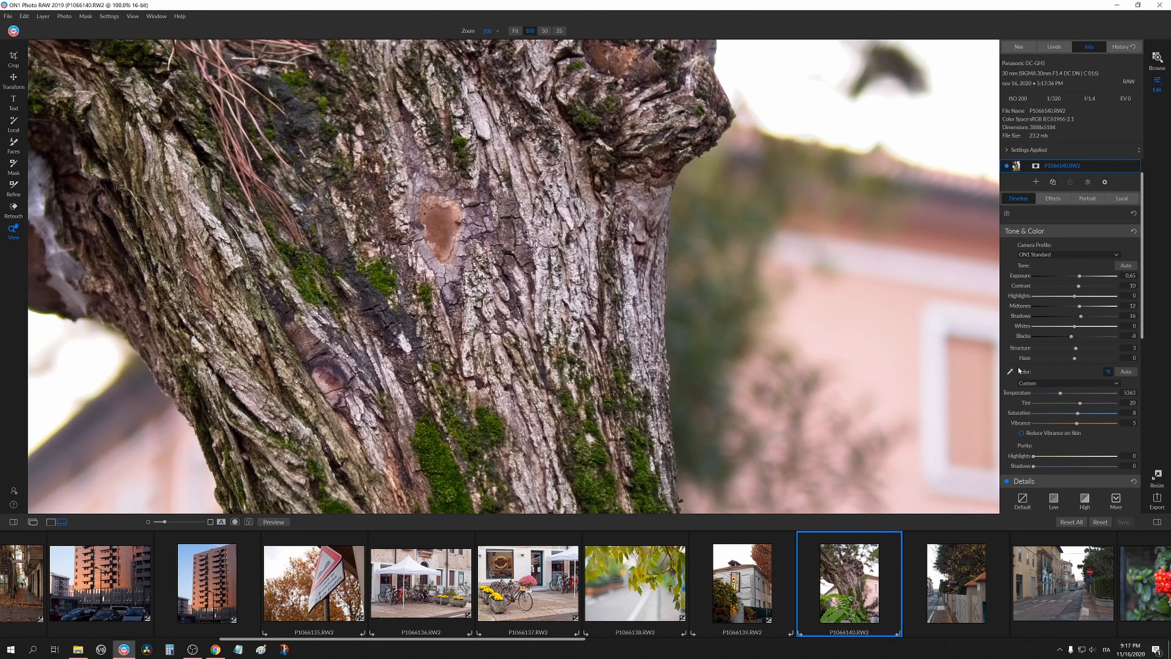
Set the tree photo's sharpening Amount to 80 while checking the bark at 100% zoom.
scroll(1018, 369, down, 3)
drag(1054, 417, 1146, 425)
click(584, 280)
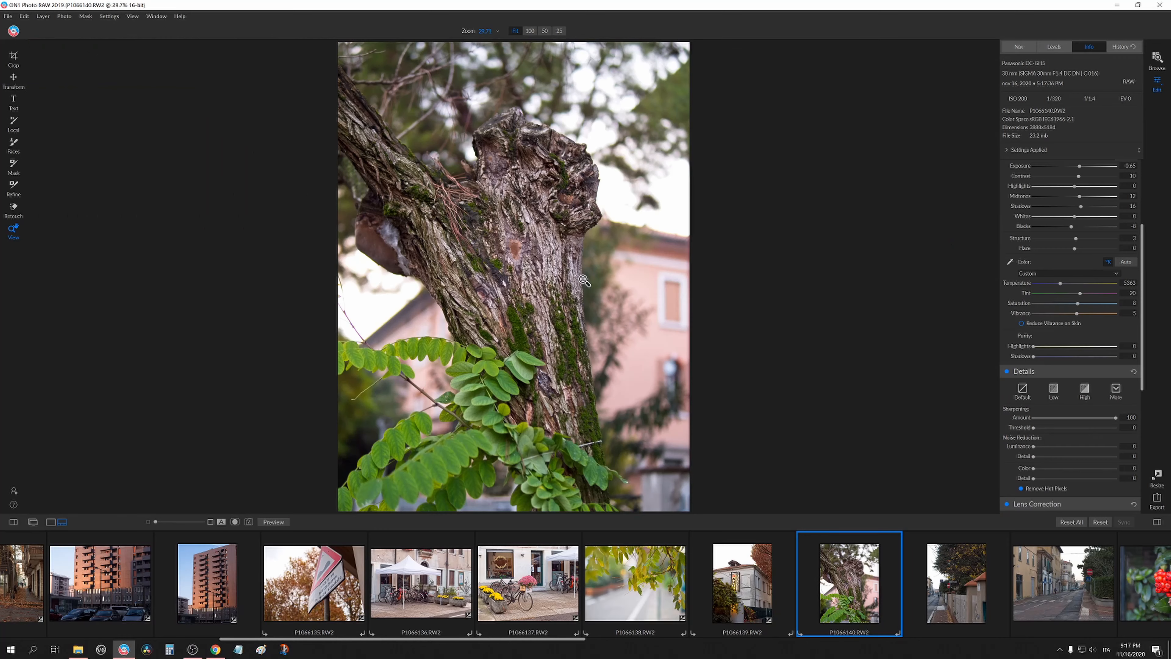
click(543, 371)
drag(542, 371, 581, 391)
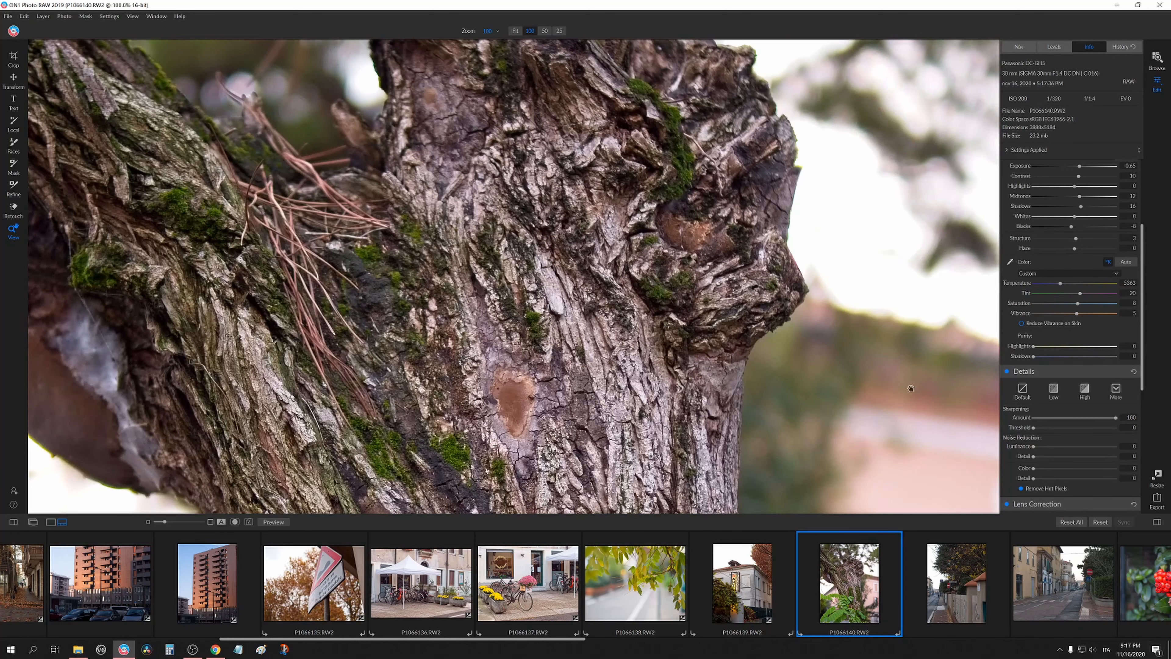
drag(1115, 418, 1106, 418)
Inspect the sharpened bark at 100% zoom across the trunk.
click(623, 312)
click(497, 212)
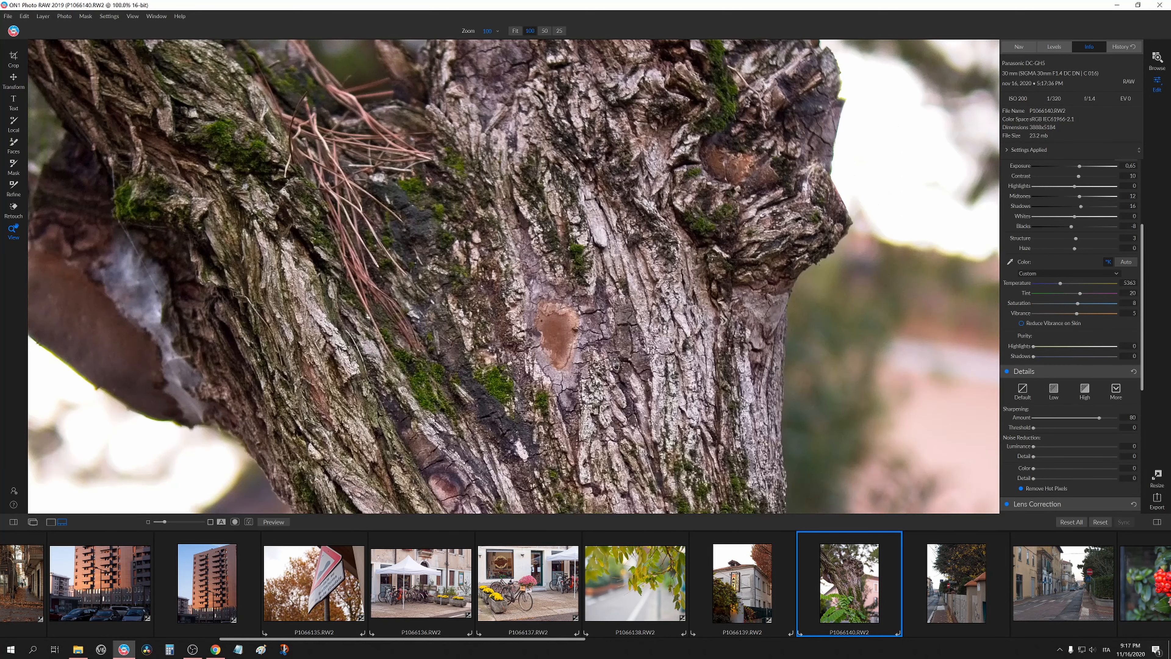
click(616, 366)
click(515, 266)
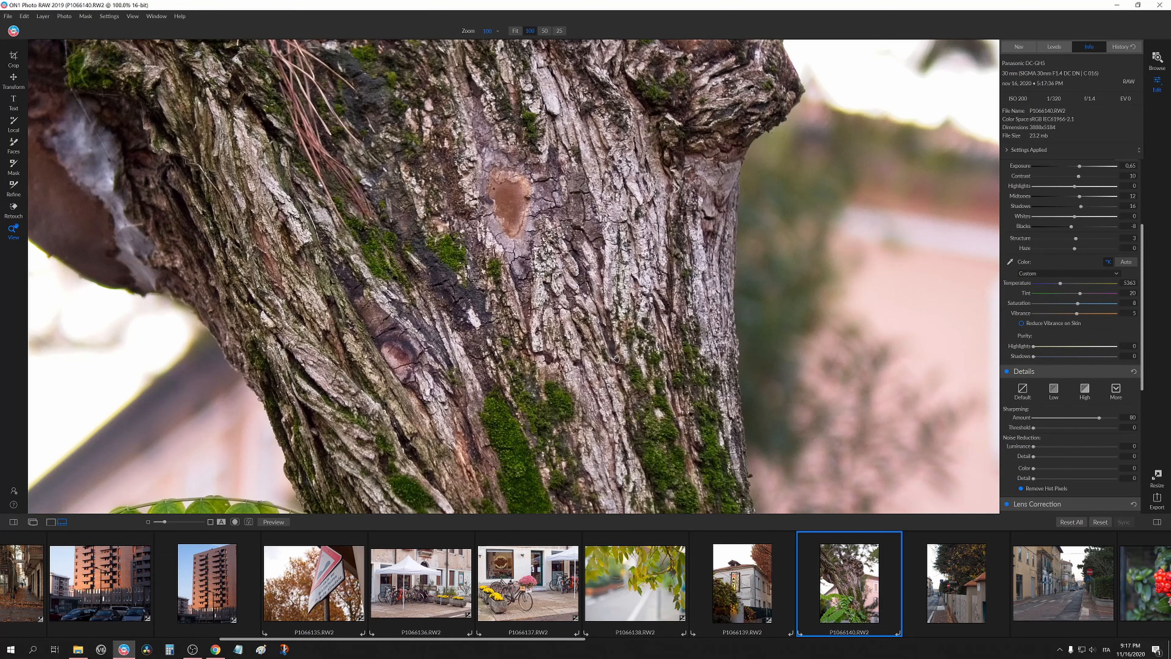
drag(578, 261, 598, 382)
drag(556, 240, 414, 62)
drag(553, 331, 598, 380)
drag(583, 206, 580, 344)
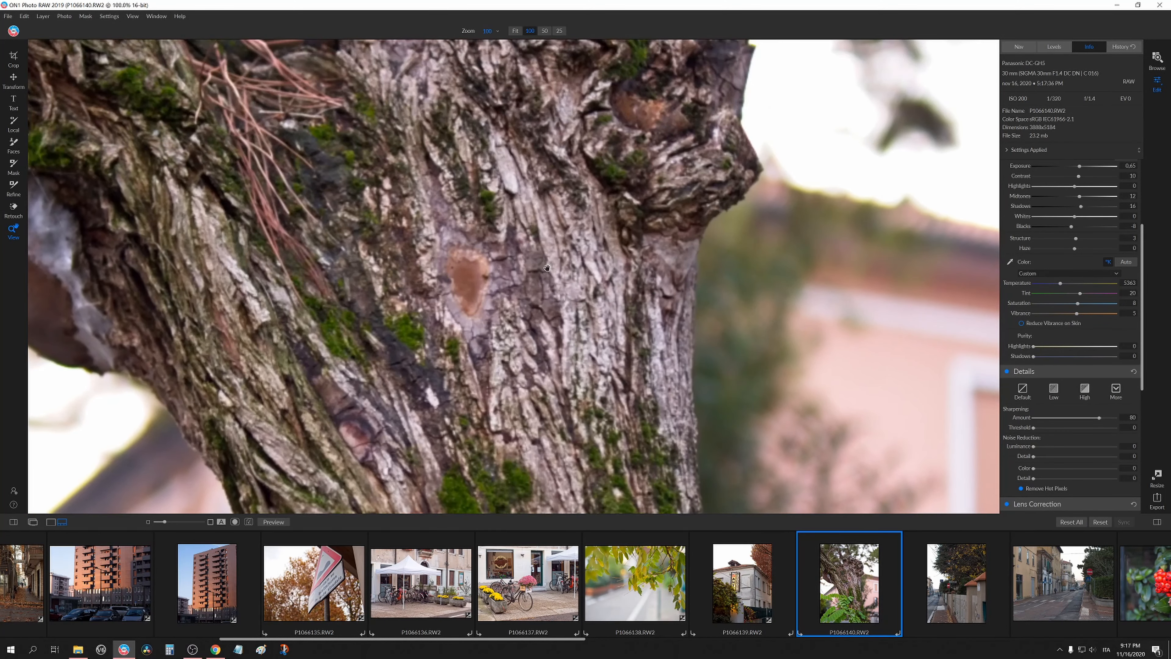
click(548, 268)
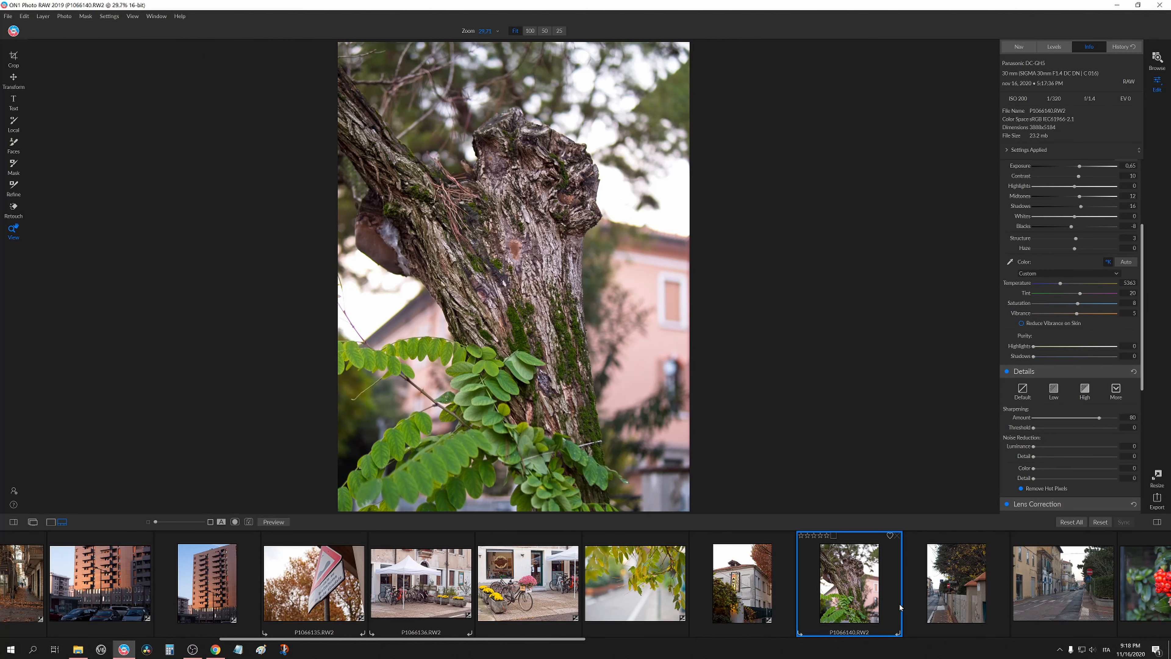
Open the P1066141 street photo and paste the copied Develop settings onto it.
scroll(695, 581, down, 5)
key(Right)
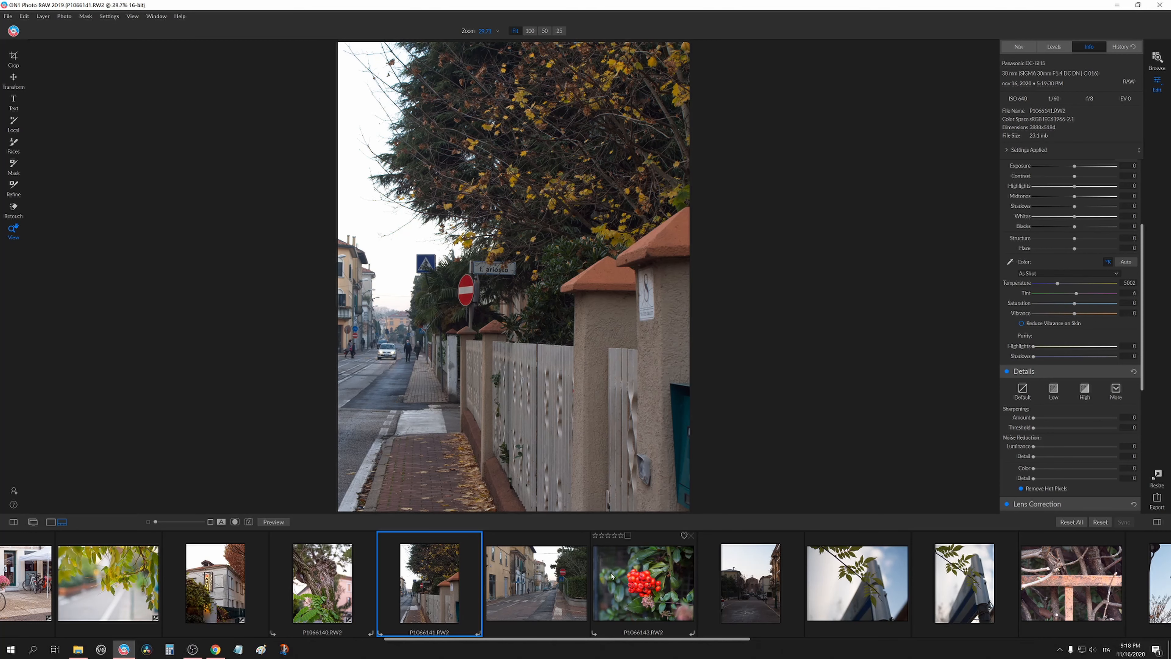
key(ctrl+shift+v)
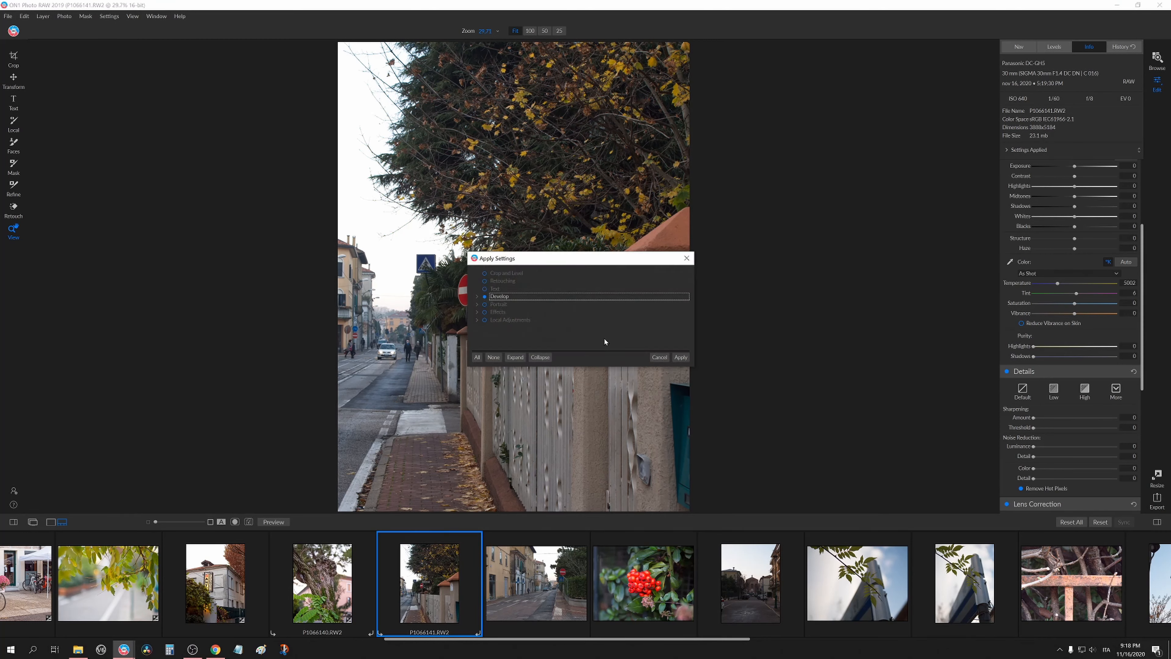
click(683, 357)
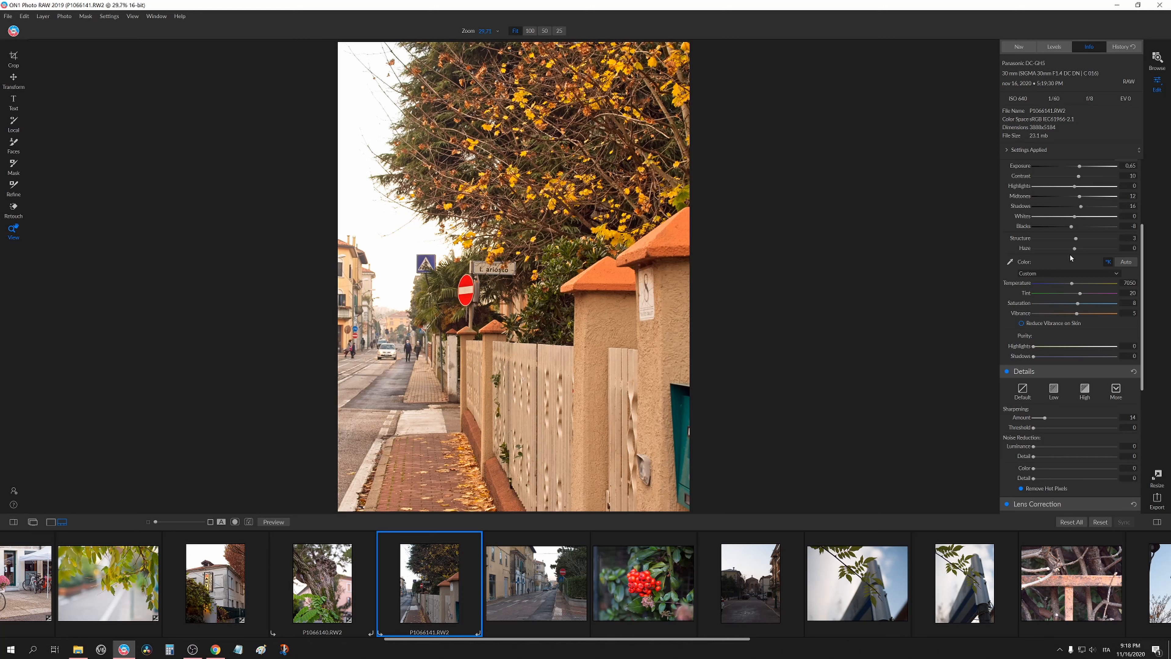
Reset the street photo's Temperature and check it zoomed in.
double_click(1027, 285)
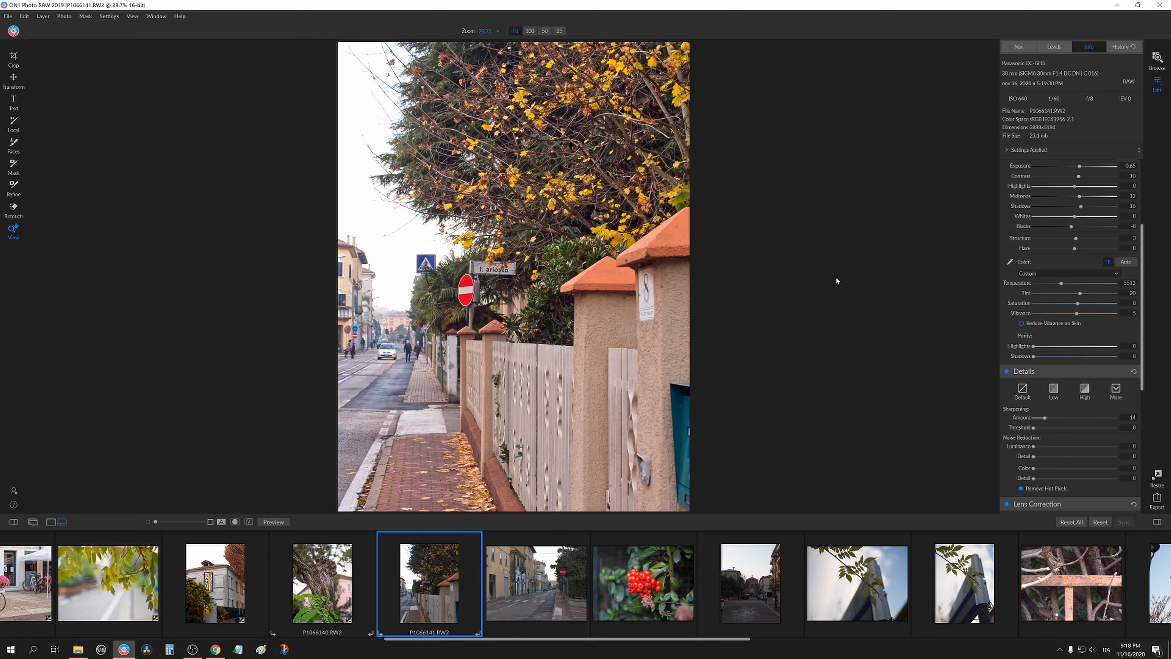
click(500, 277)
click(508, 290)
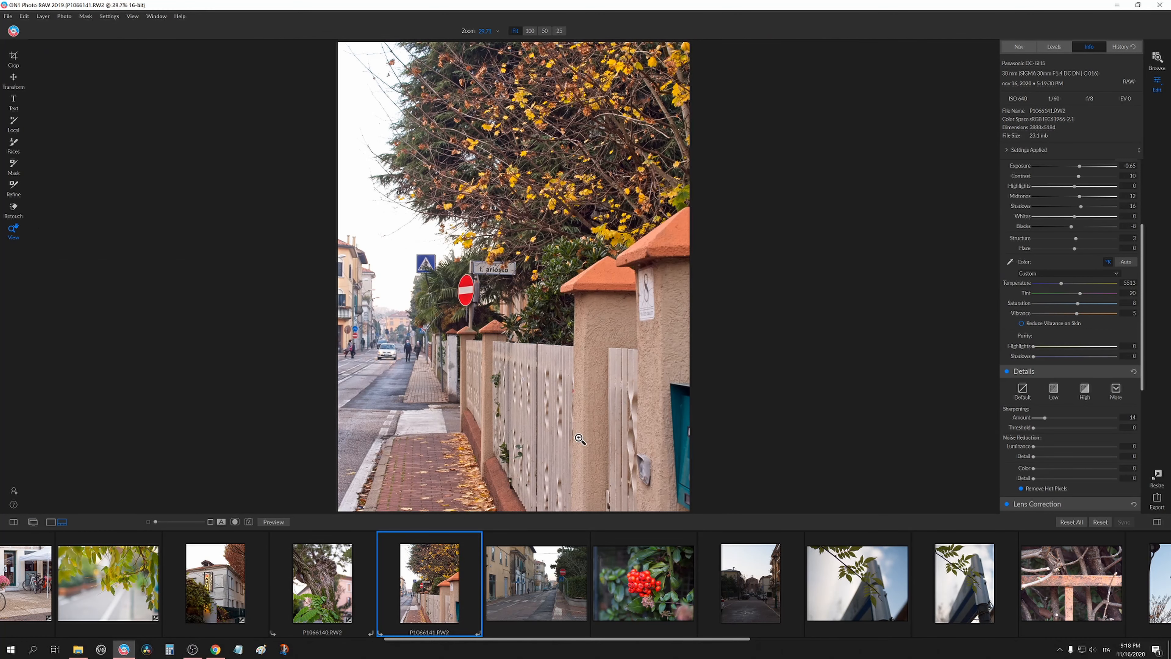
Open the P1066142 road photo and set its Exposure to -0.2.
click(508, 603)
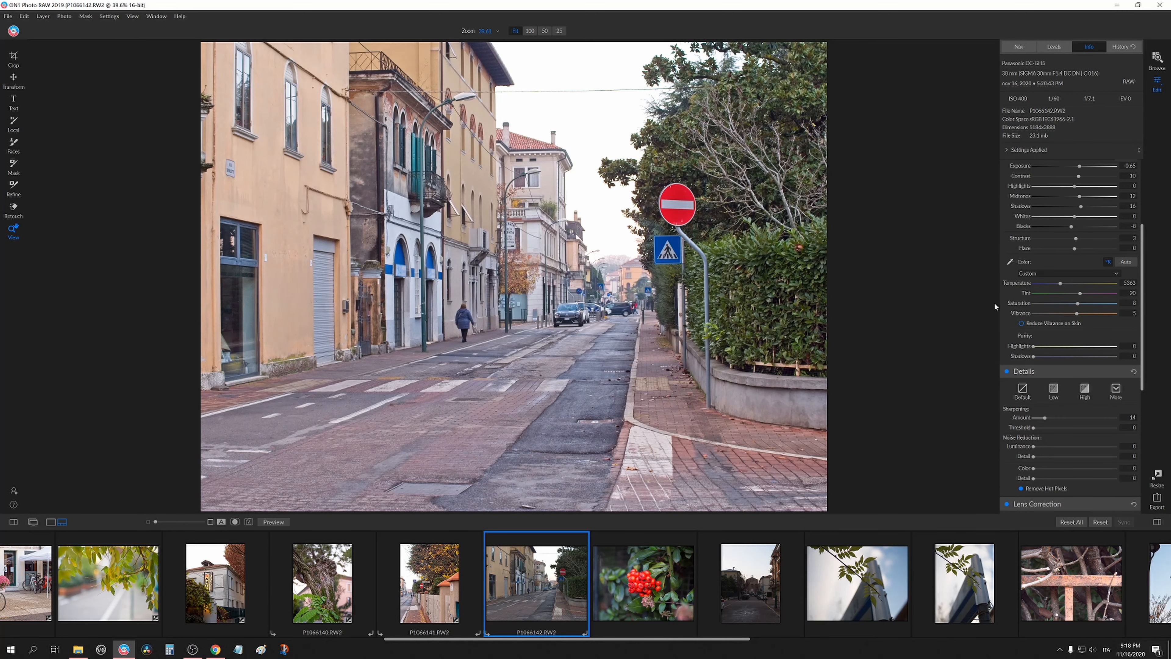
scroll(1031, 297, up, 3)
mouse_move(1061, 276)
mouse_down()
mouse_move(1073, 275)
mouse_move(1036, 296)
mouse_move(1072, 277)
mouse_up()
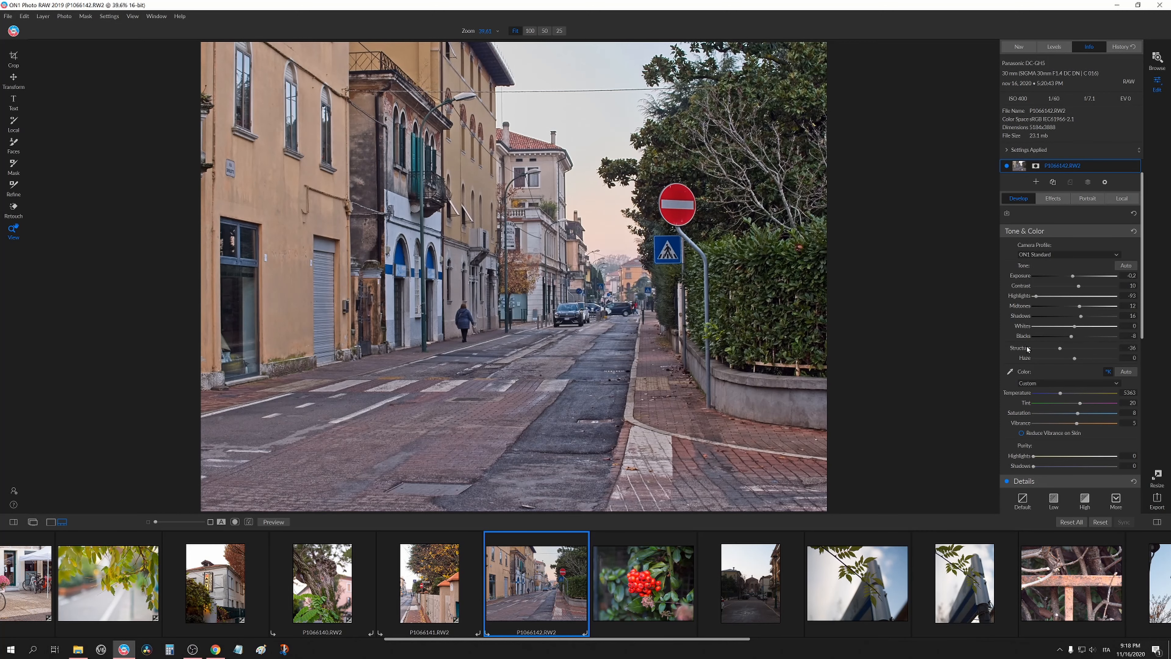
Try lowering Structure, then reset Blacks and Structure to zero.
drag(1086, 349, 981, 347)
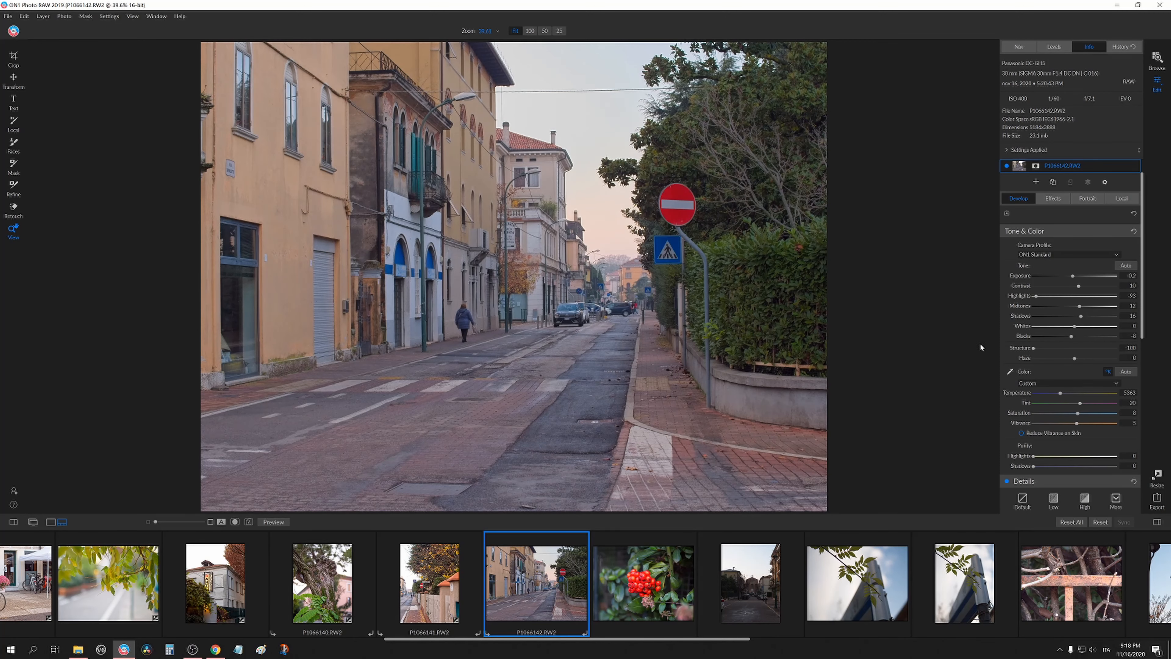
double_click(1025, 337)
double_click(1024, 348)
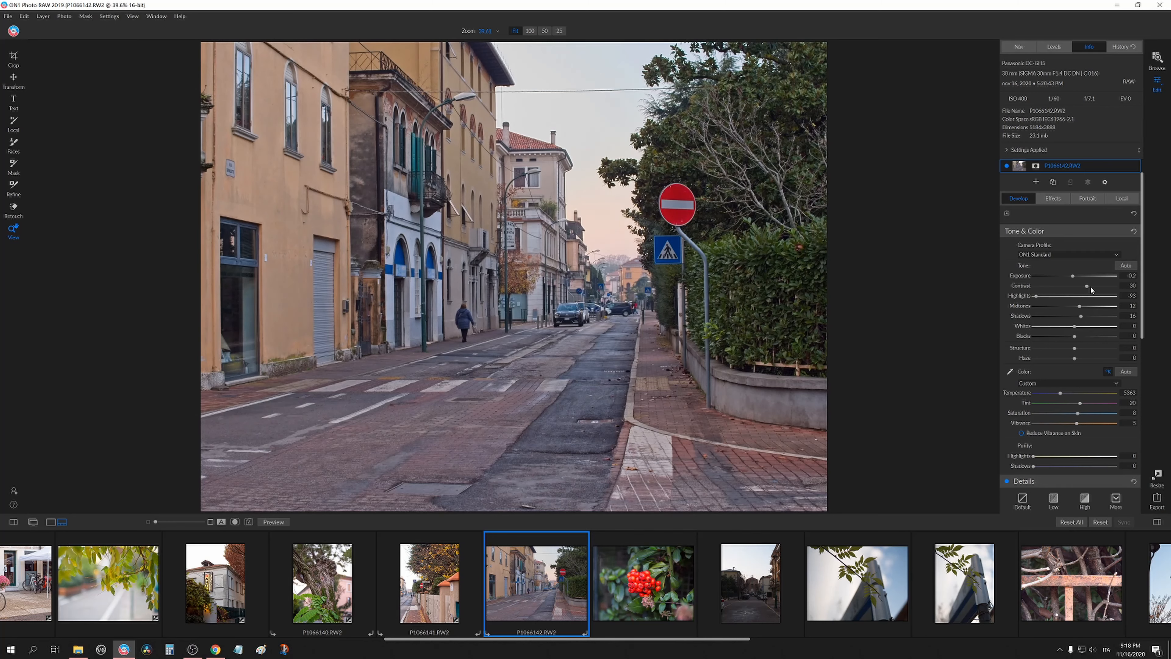
Set Contrast to 12, lower Blacks slightly, and check the street at 100% zoom.
drag(1091, 287, 1079, 286)
drag(1075, 340, 1066, 340)
click(595, 308)
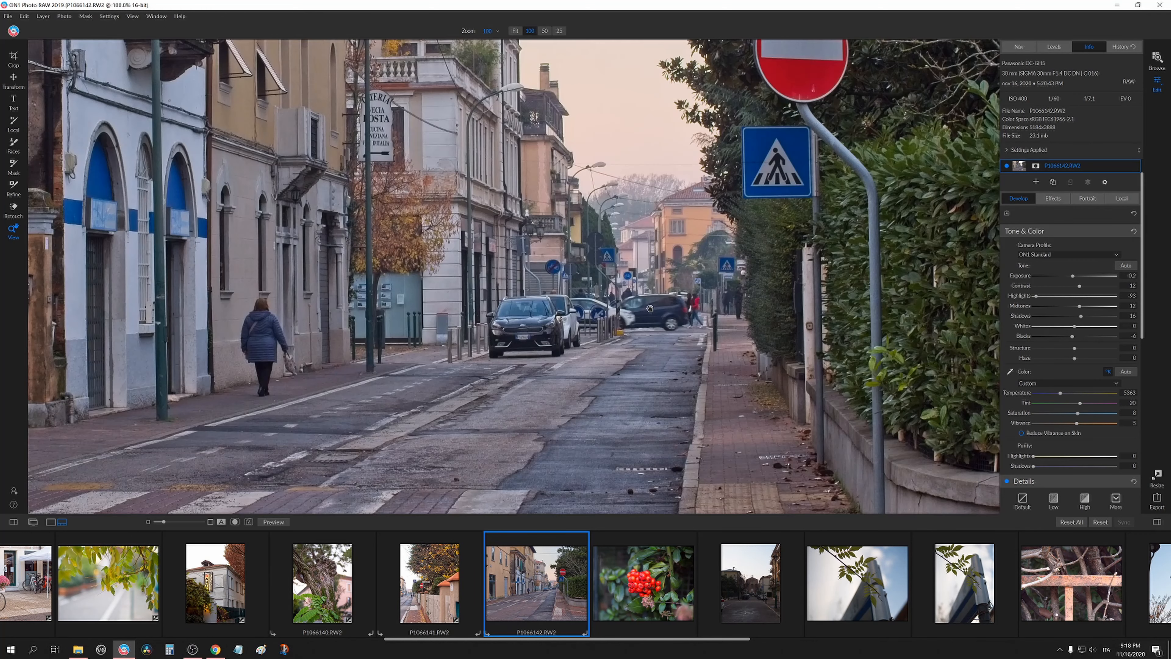
click(647, 328)
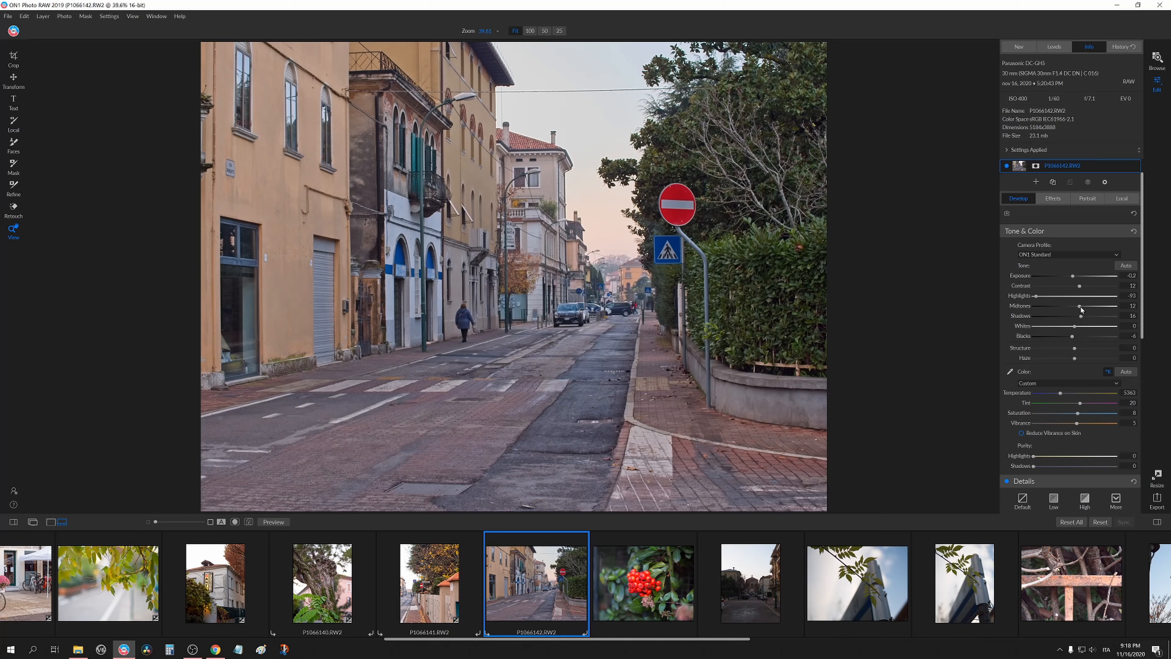
Reset Midtones and Shadows, then lower the Shadows slider.
double_click(1023, 306)
double_click(1022, 316)
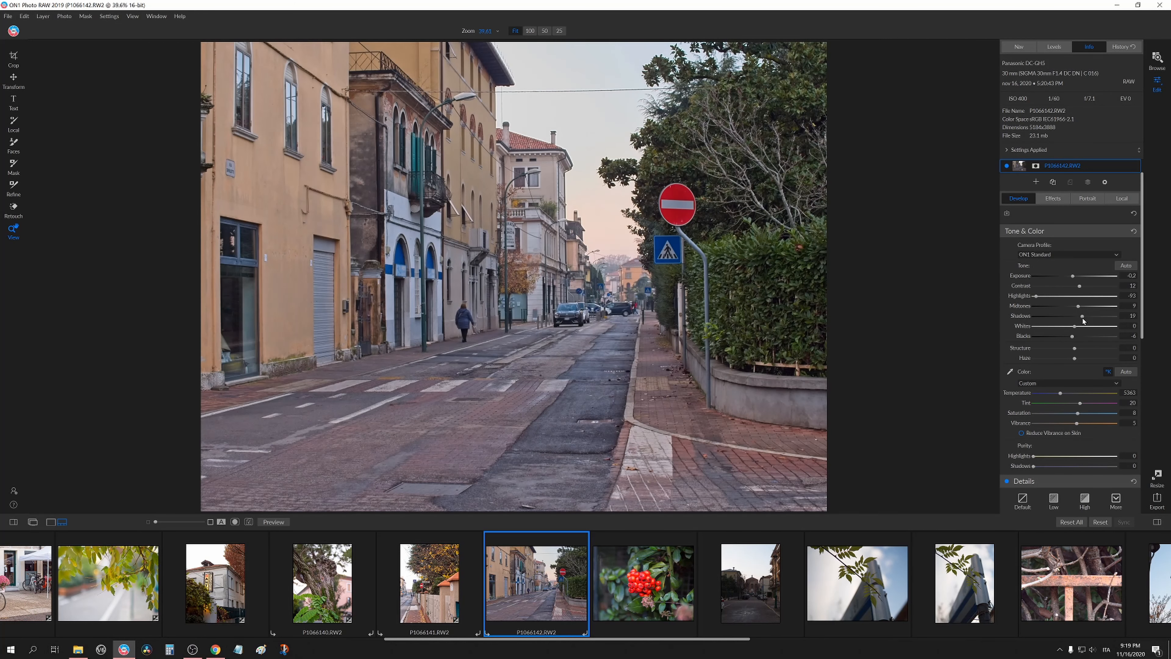
drag(1078, 321, 1033, 320)
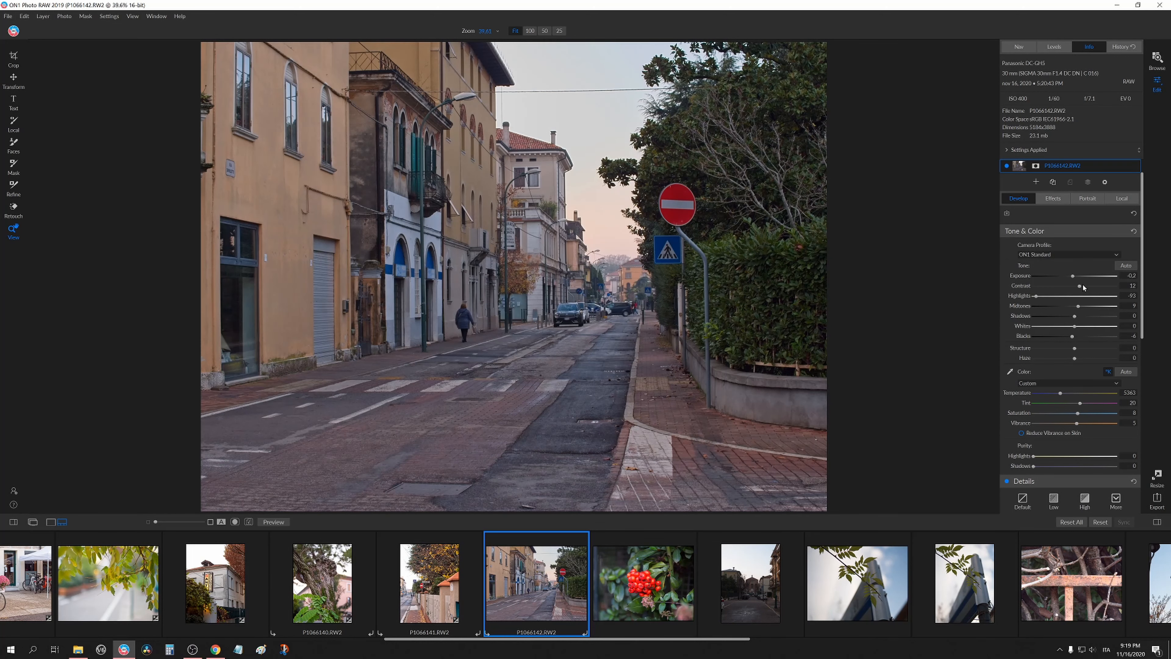
Set Contrast to 3 and Exposure to 0.35 on the road photo.
mouse_move(1083, 288)
mouse_down()
mouse_move(1097, 288)
mouse_move(1082, 289)
mouse_up()
drag(1074, 277, 1078, 277)
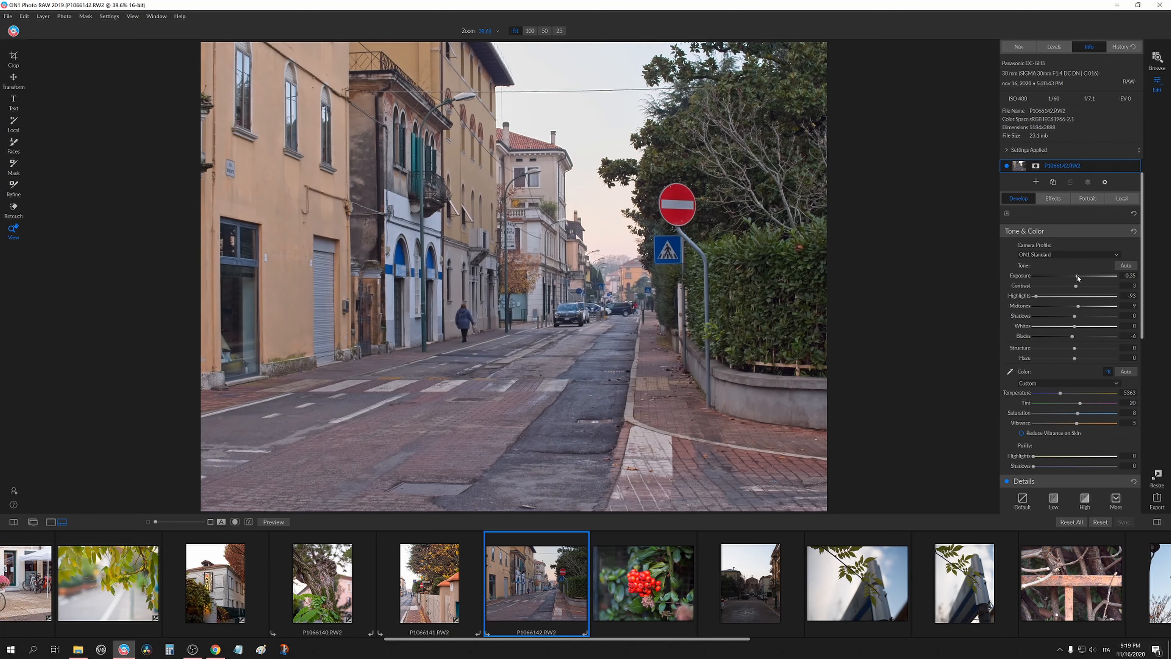
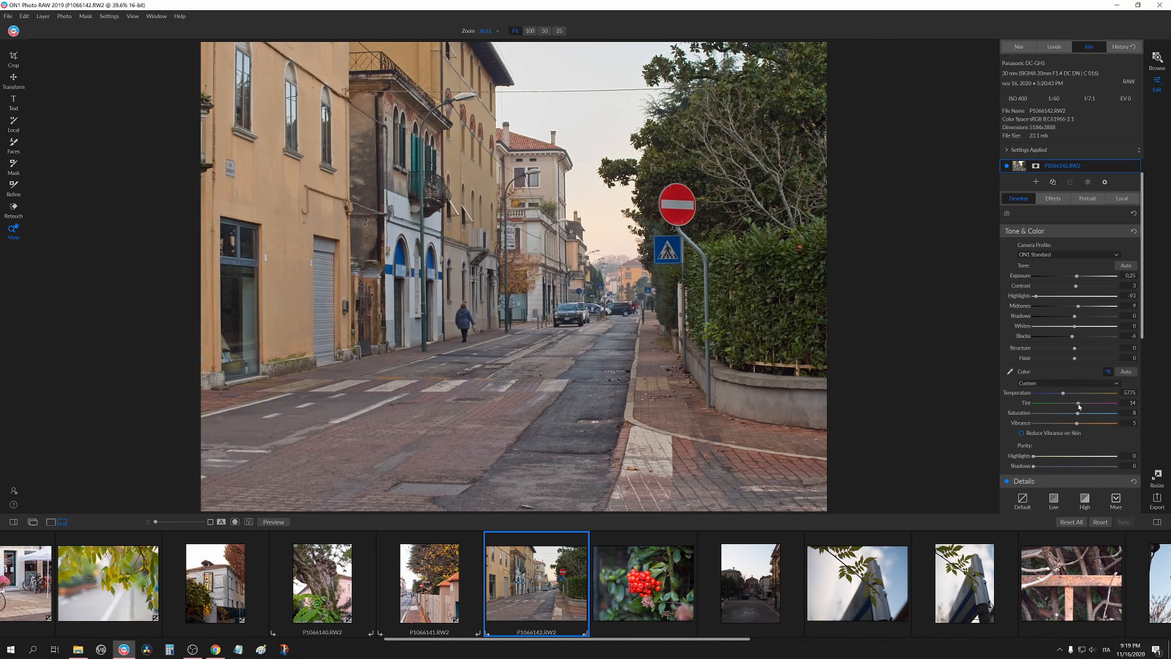
Try to paste the copied Develop settings onto the red berries photo.
click(632, 567)
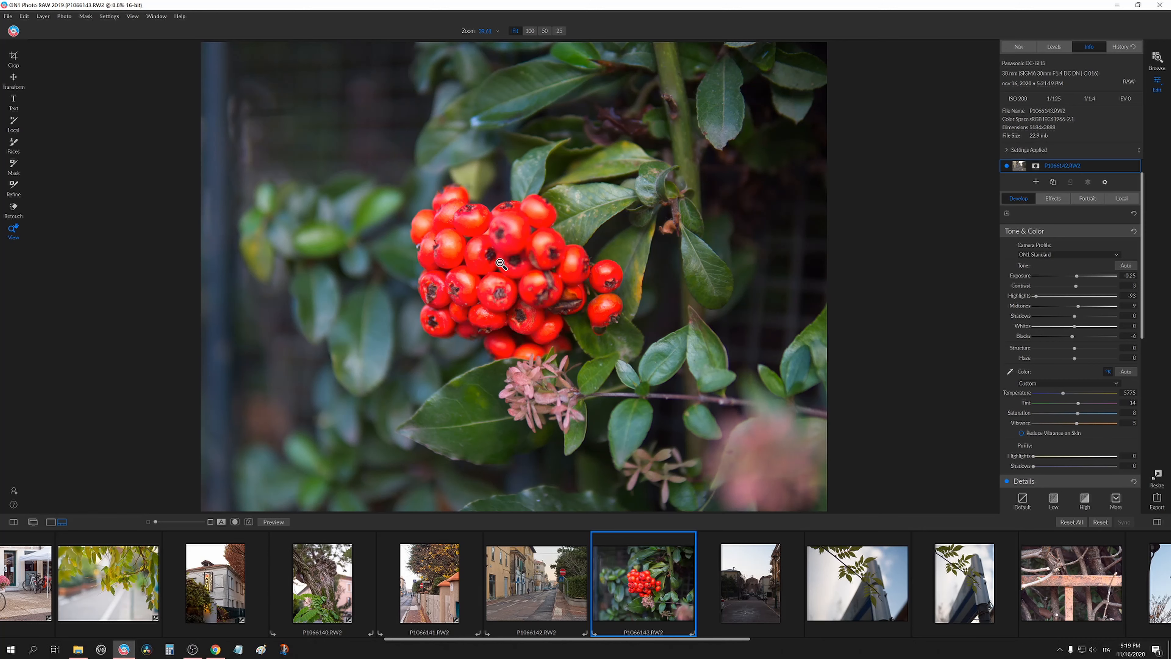
key(ctrl+alt+v)
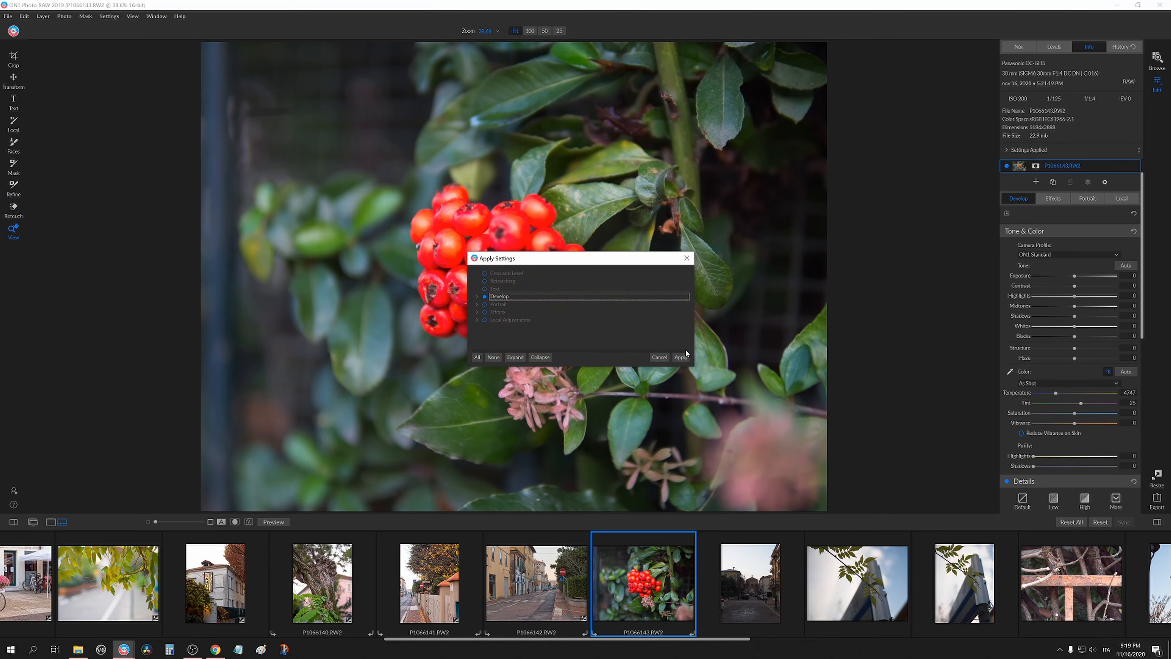
click(685, 354)
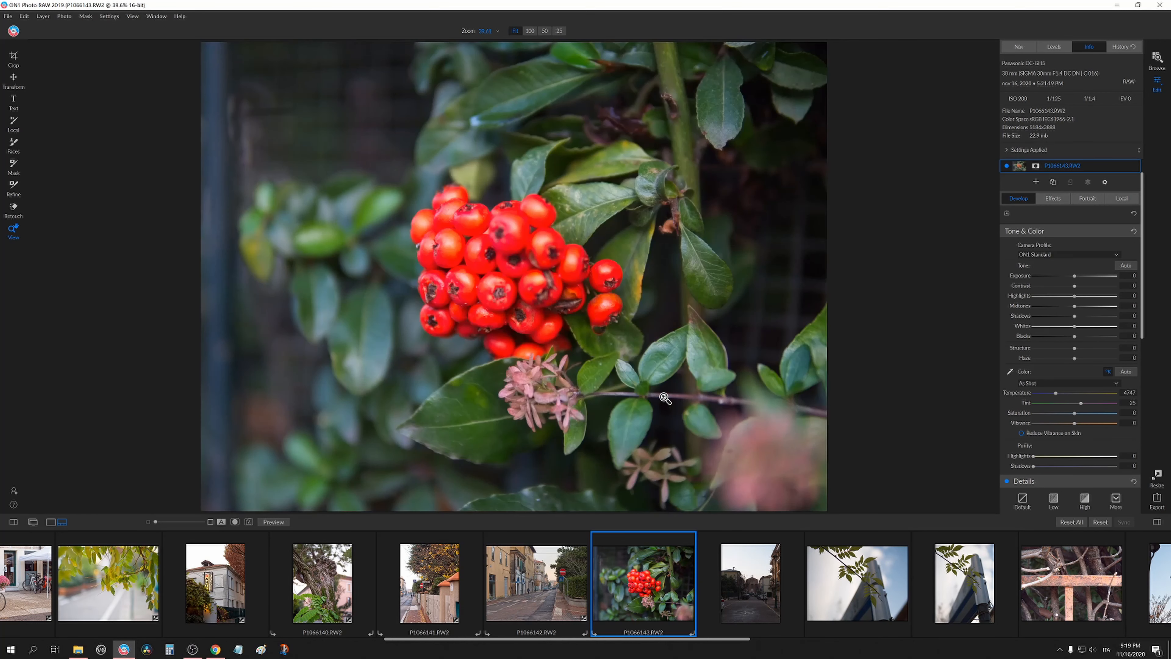
Paste the copied Develop settings onto the church street photo.
scroll(662, 606, down, 2)
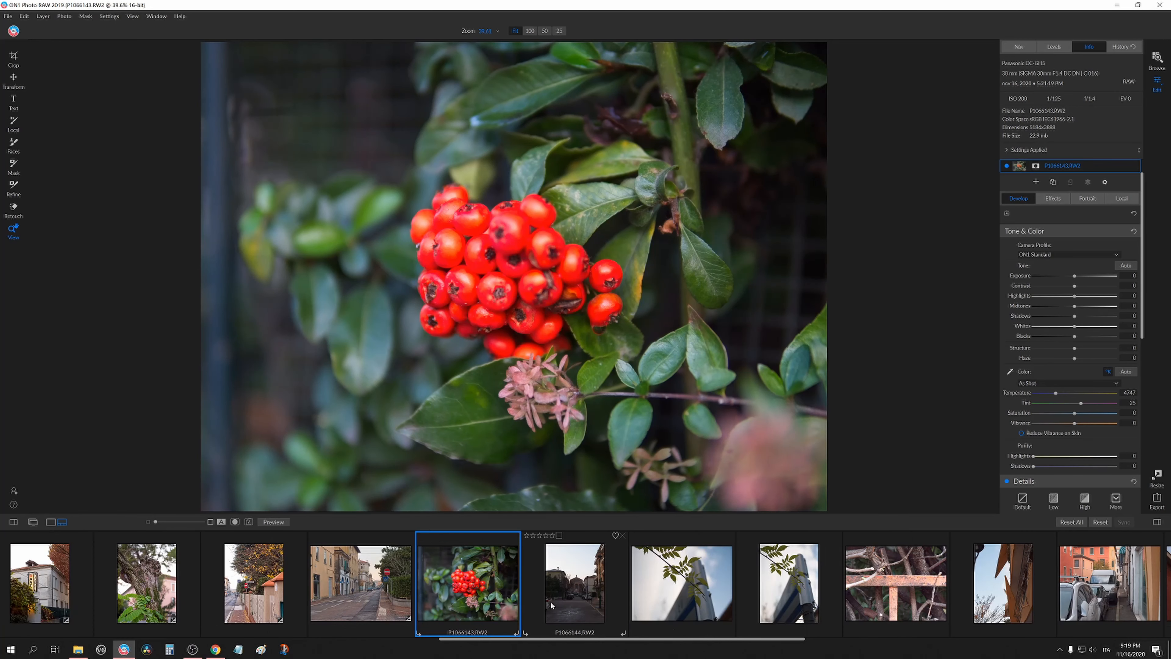
click(556, 597)
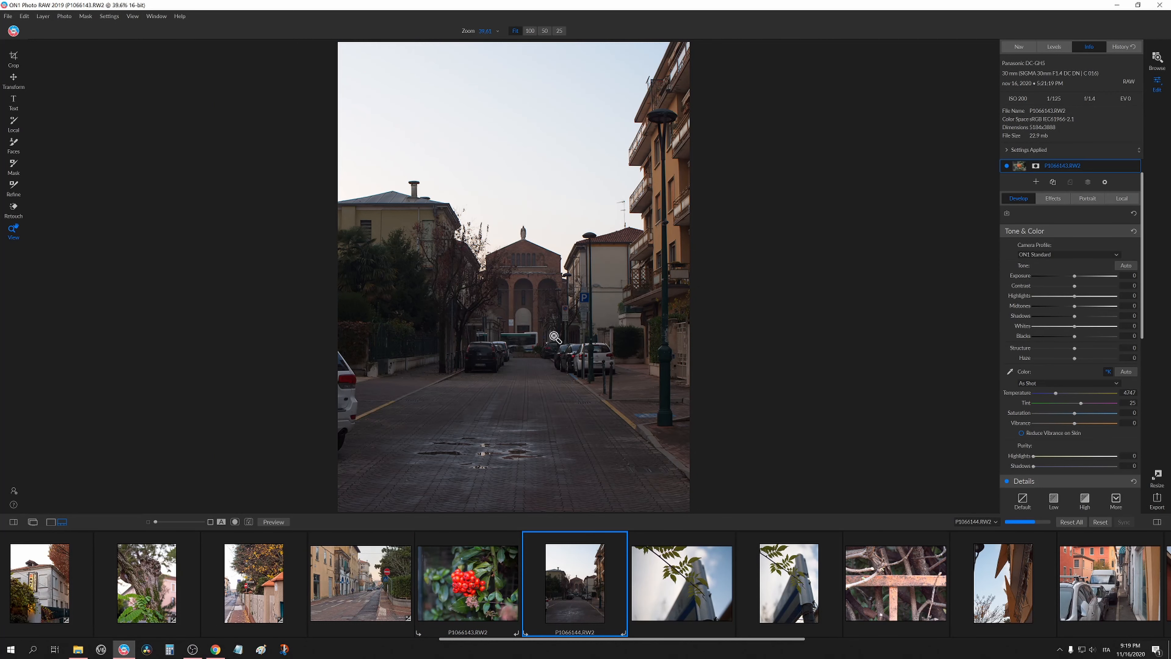
key(ctrl+shift+v)
click(679, 359)
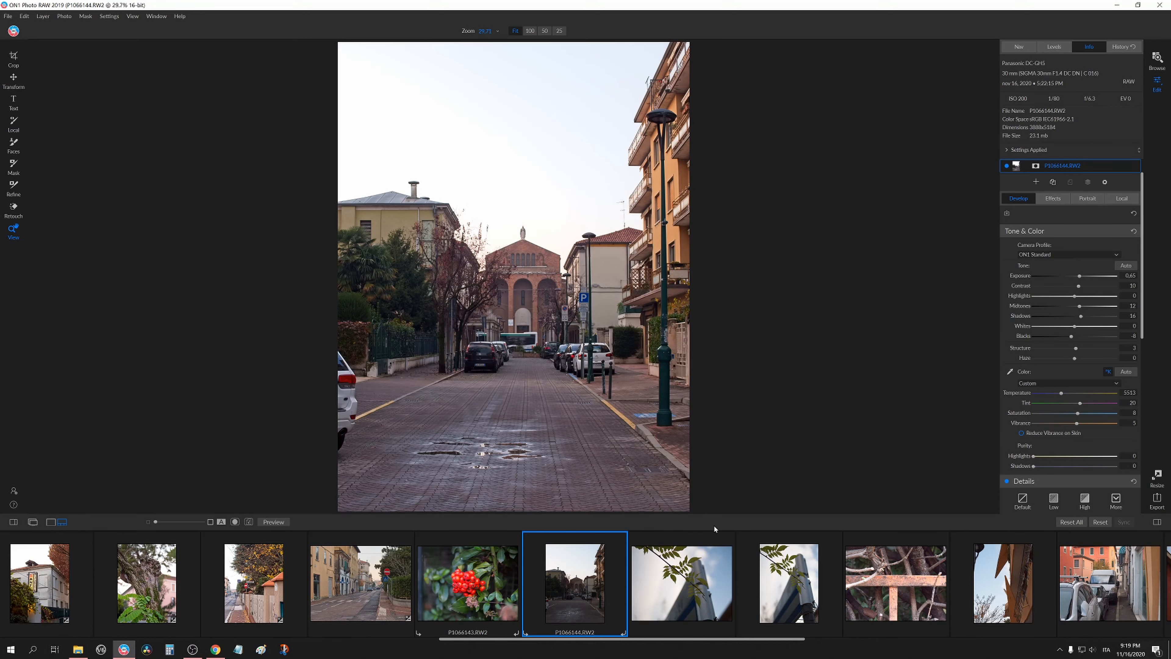
Lower Highlights on the church street photo.
drag(1060, 296, 1045, 303)
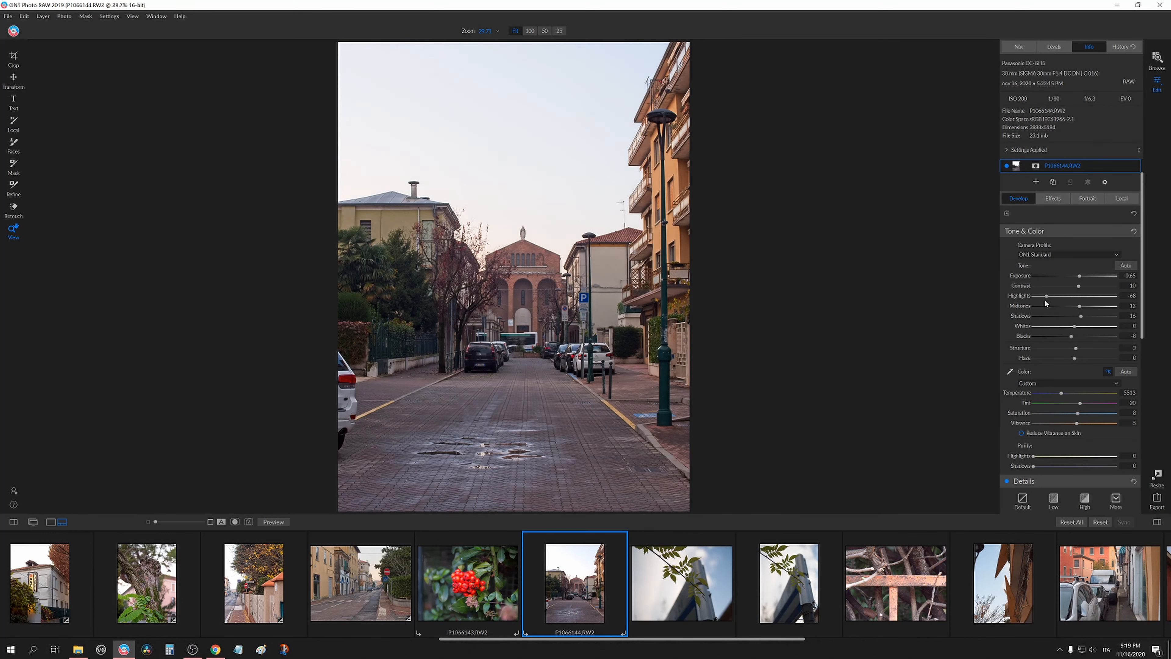
Move to the leaf-and-sign photo and paste the copied Develop settings onto it.
key(Right)
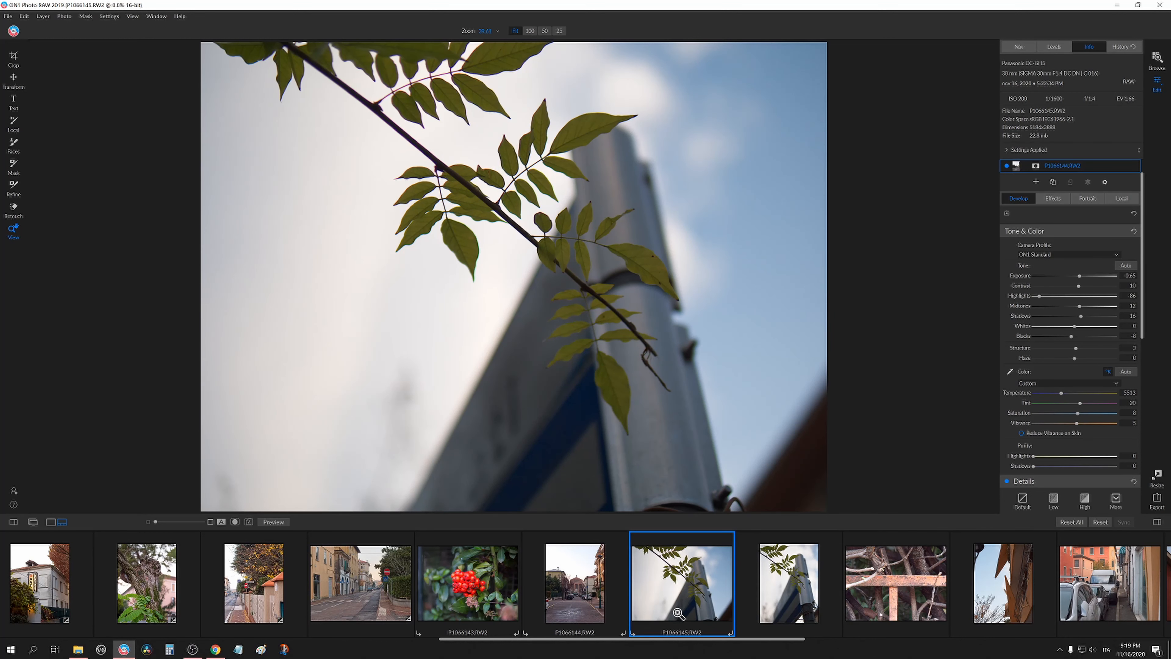
scroll(678, 615, down, 2)
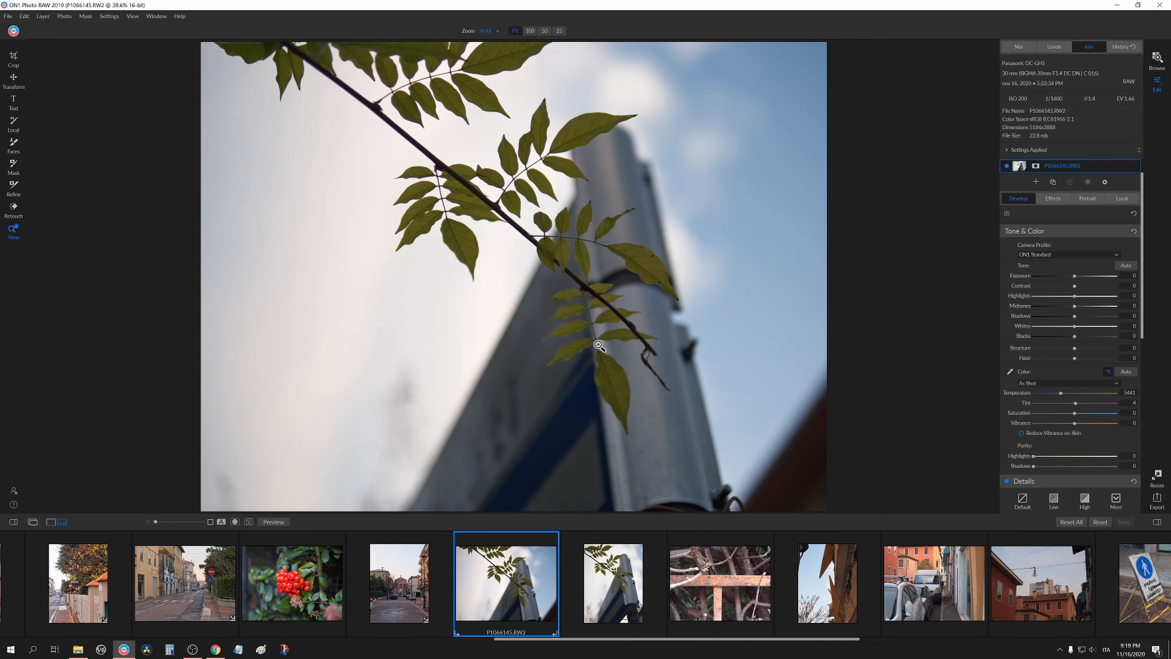
key(ctrl+alt+v)
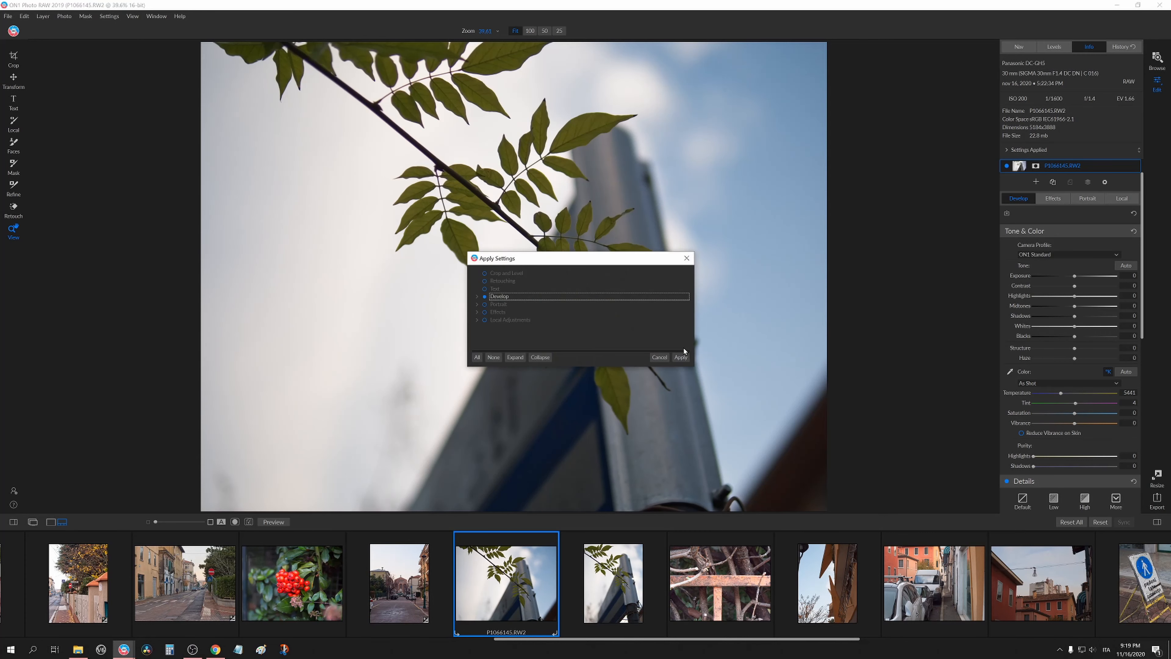
click(680, 349)
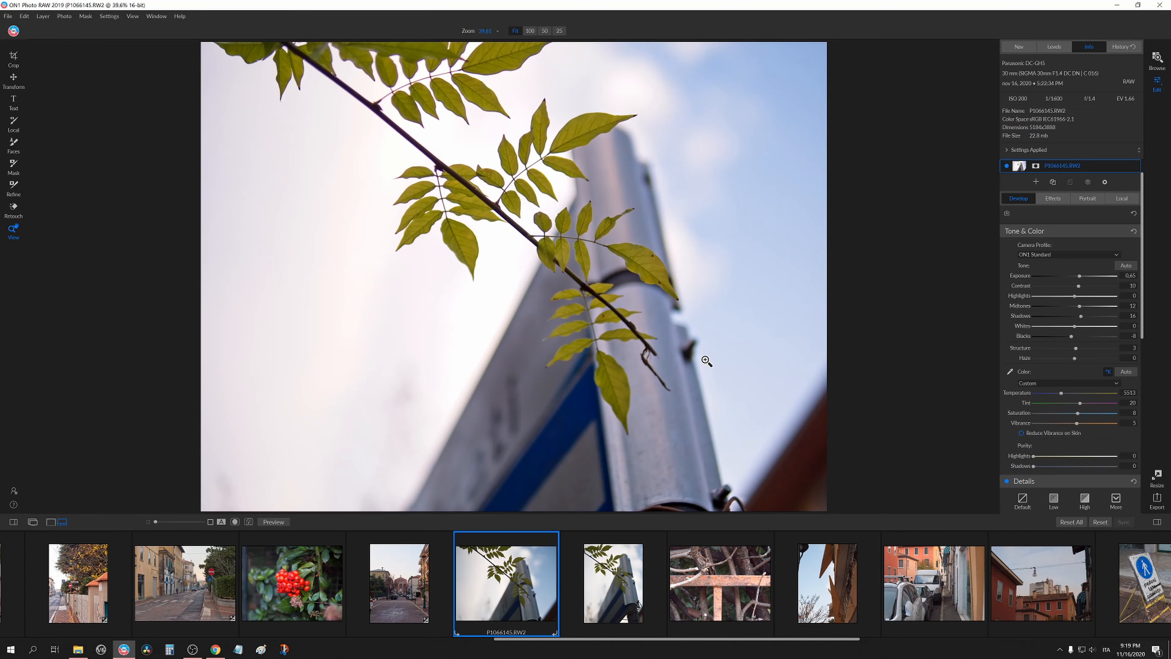
Set Highlights to -13 and Shadows to 27 on the leaf photo and inspect the leaves at 100% zoom.
mouse_move(1061, 295)
mouse_down()
mouse_move(1039, 296)
mouse_move(1066, 303)
mouse_up()
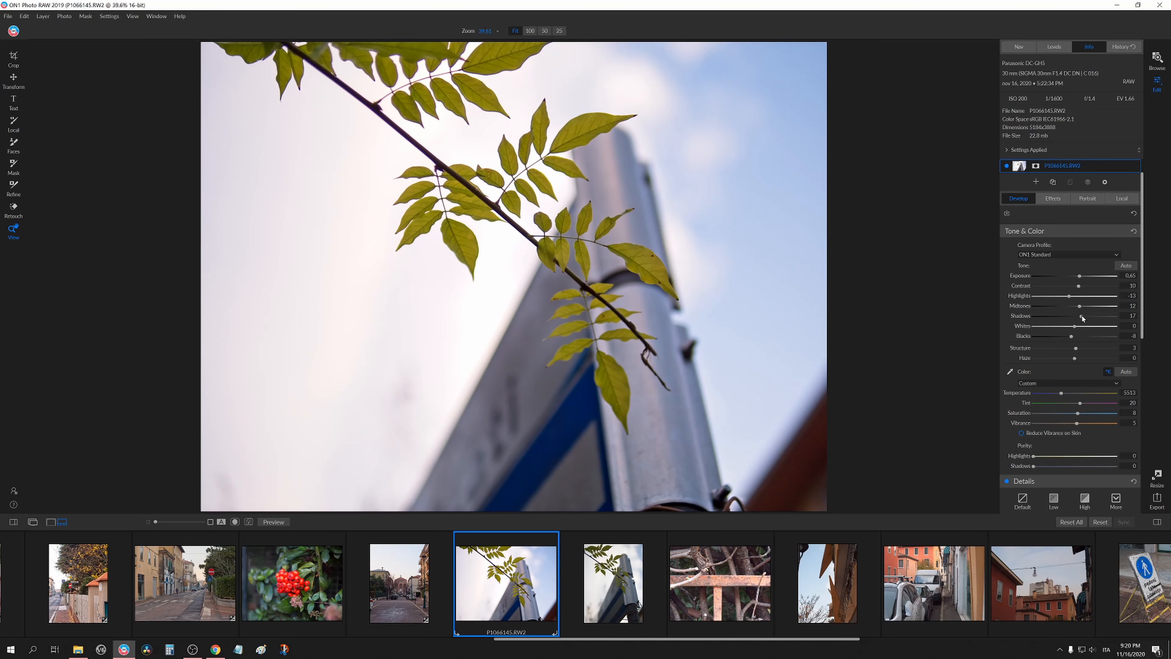
drag(1082, 316, 1085, 316)
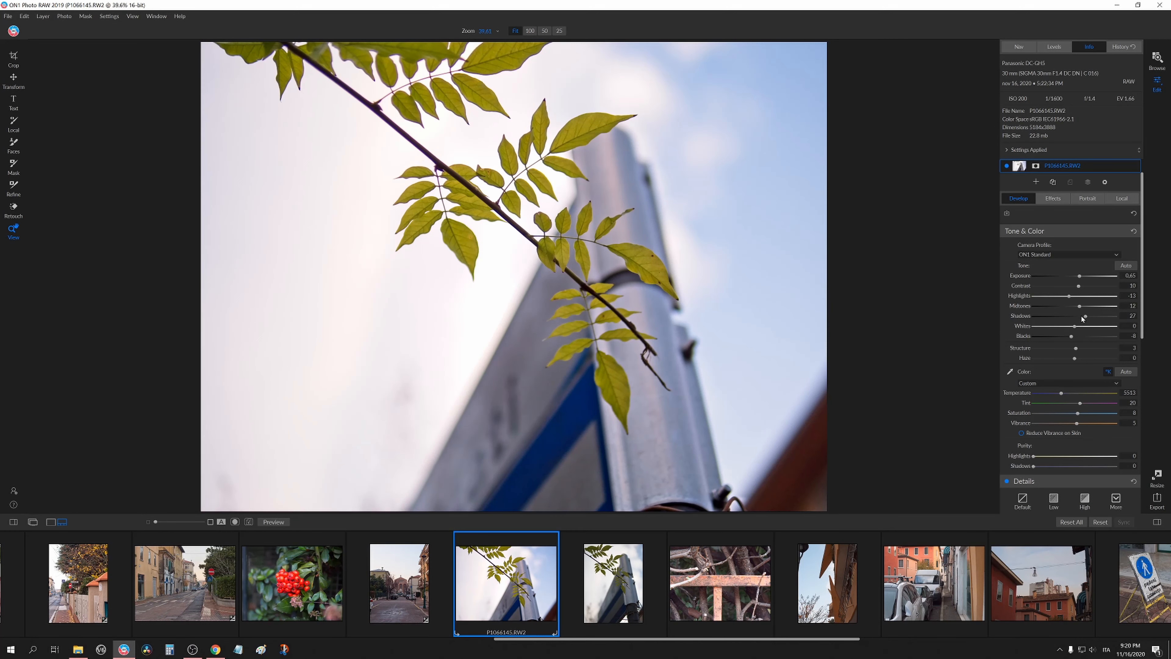
click(678, 262)
drag(659, 282, 649, 356)
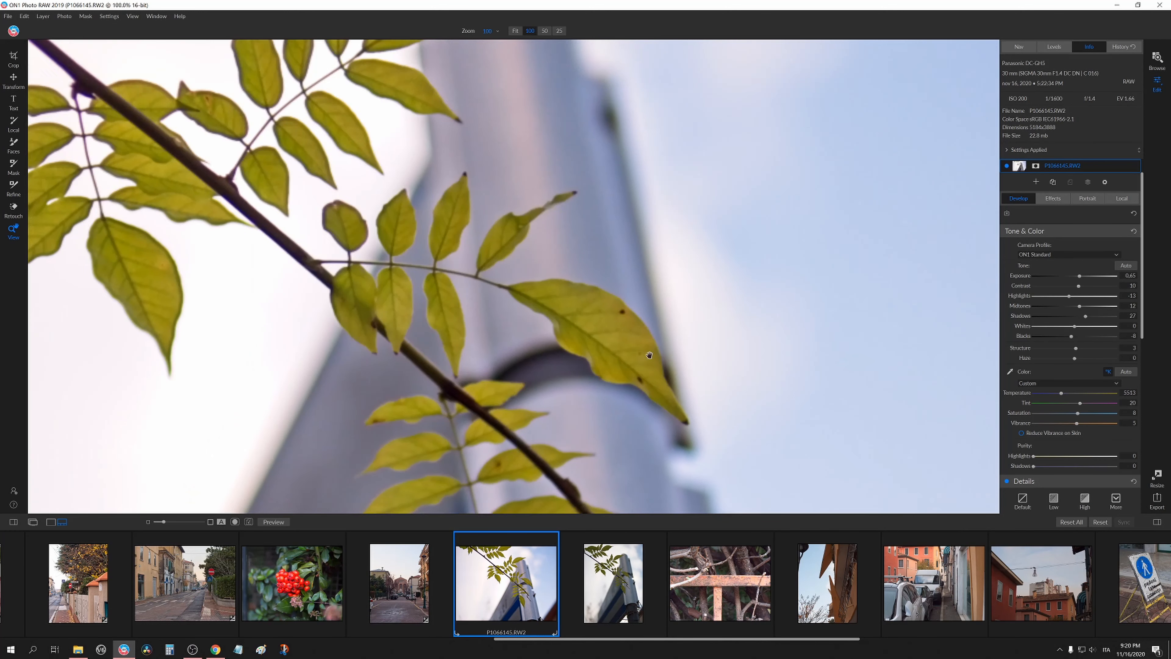
click(653, 319)
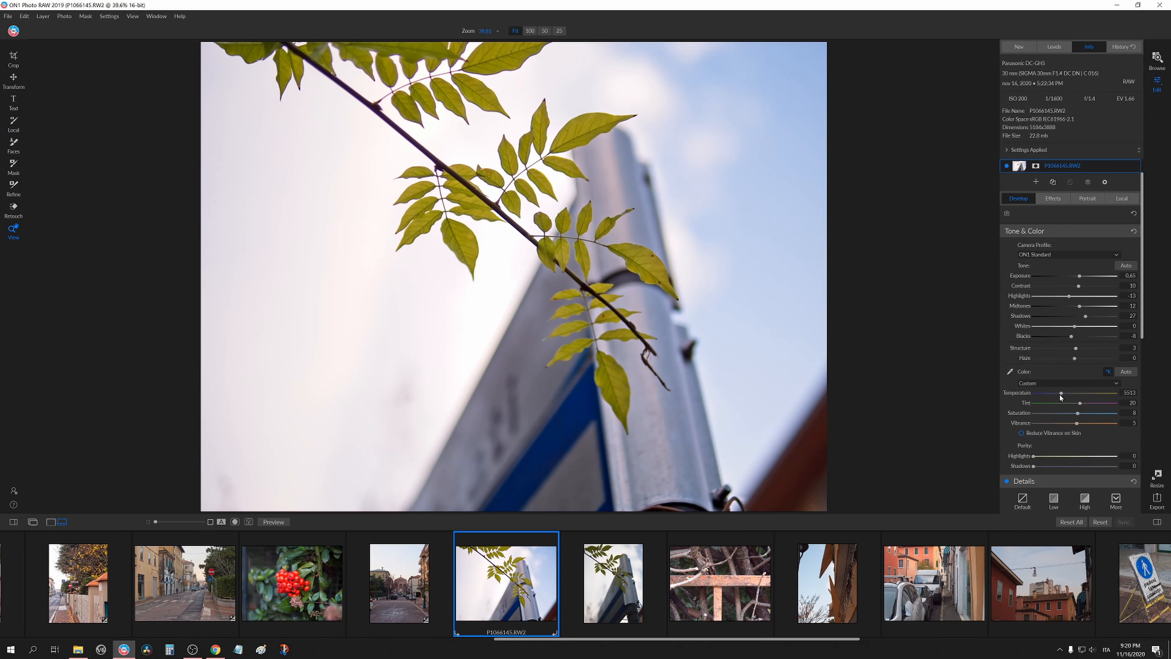
Paste the copied Develop settings onto the second leaf-and-sign photo.
click(603, 574)
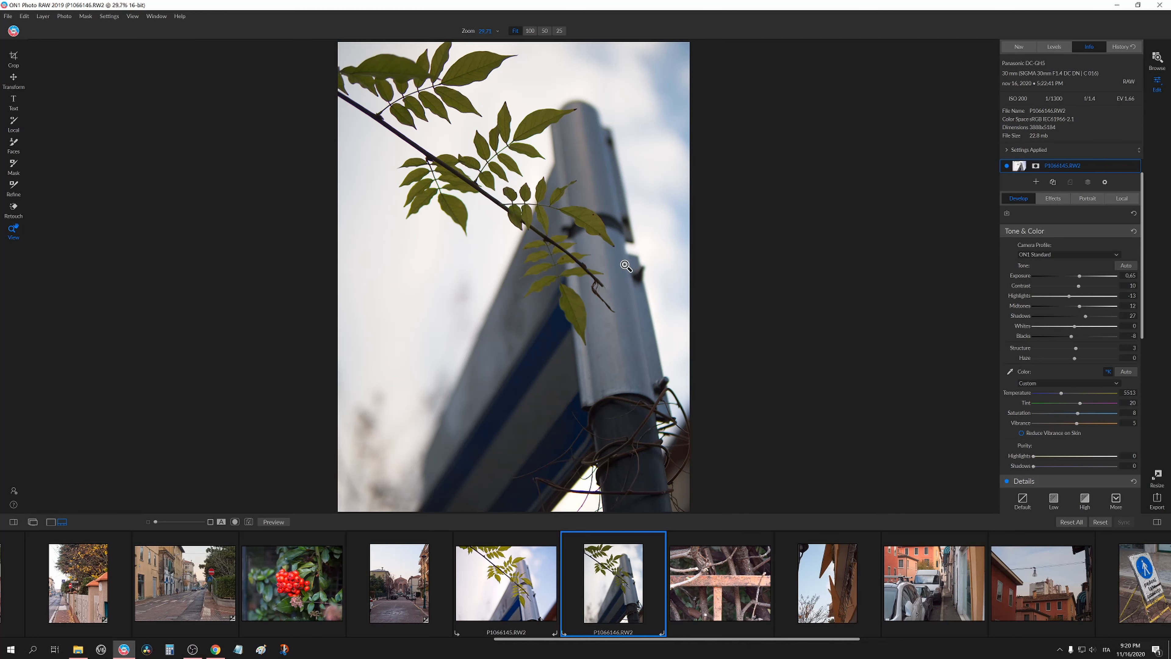
click(679, 357)
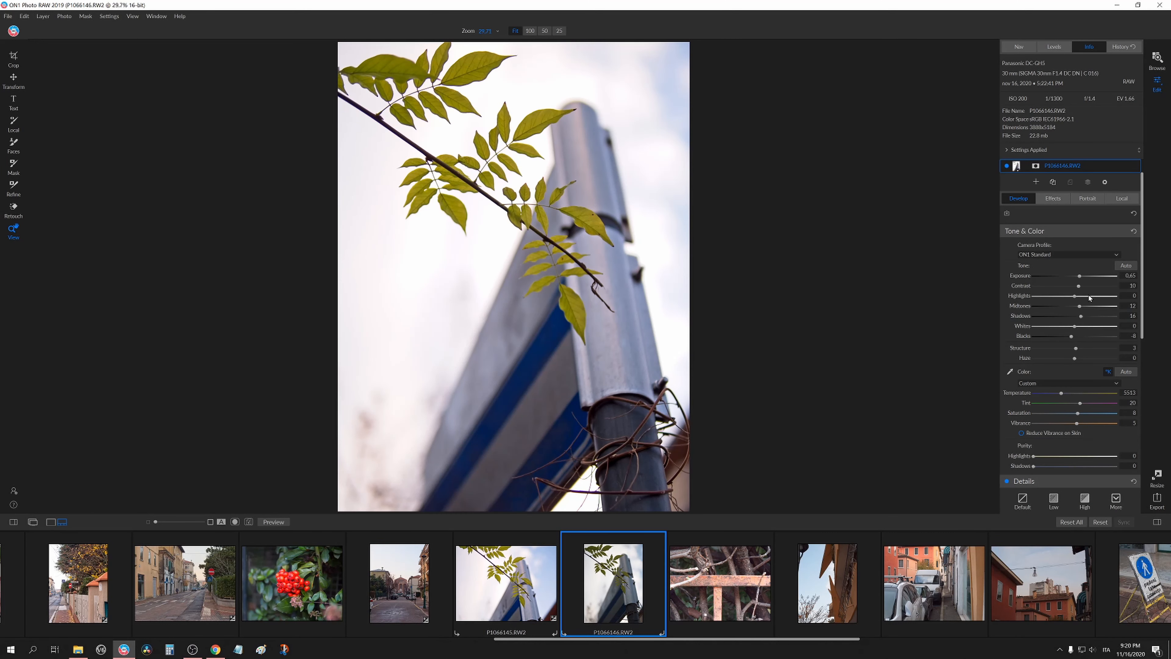
Raise Exposure to 0.9 on the second leaf photo and check the leaves at 100% zoom.
drag(1079, 276, 1081, 276)
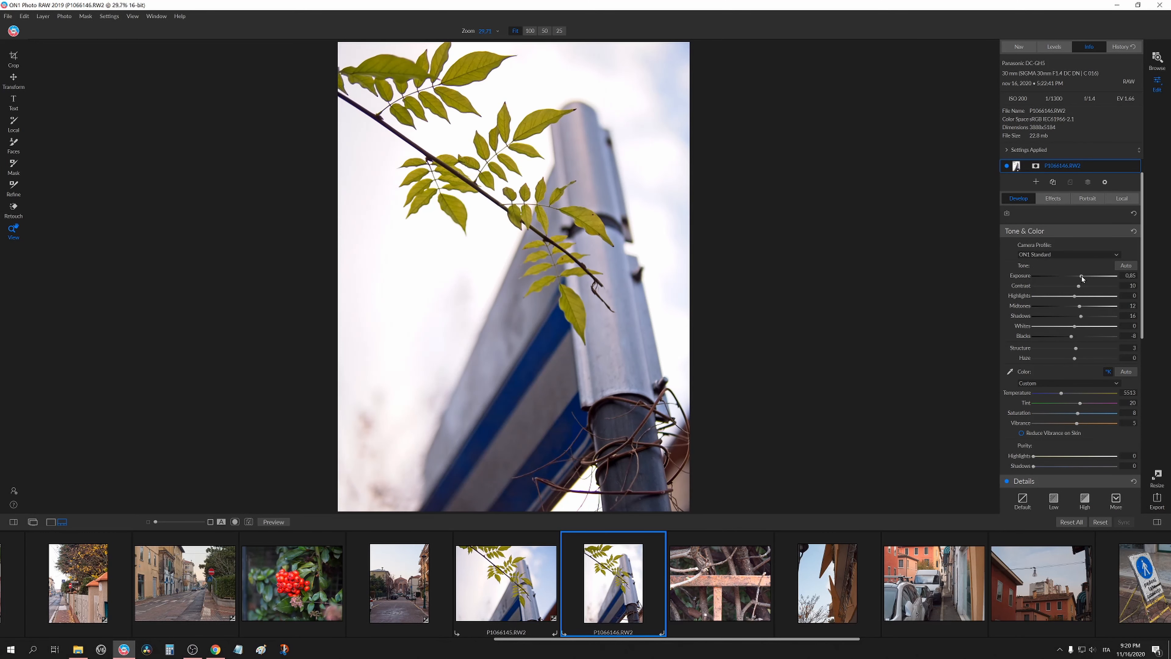
click(527, 223)
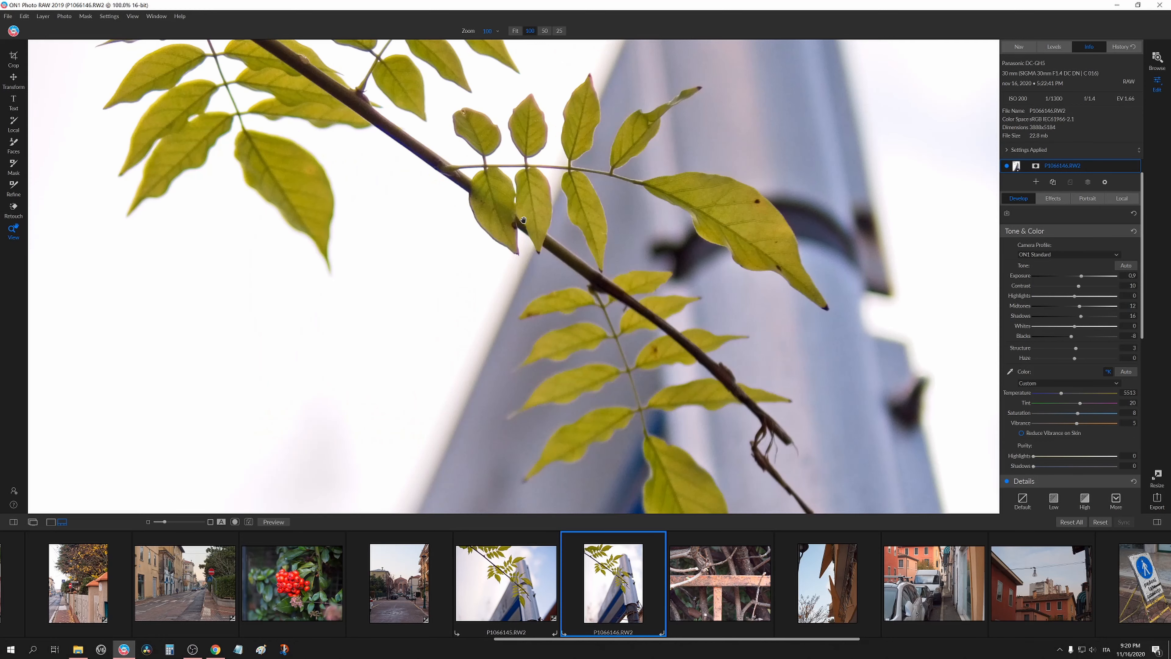
click(609, 315)
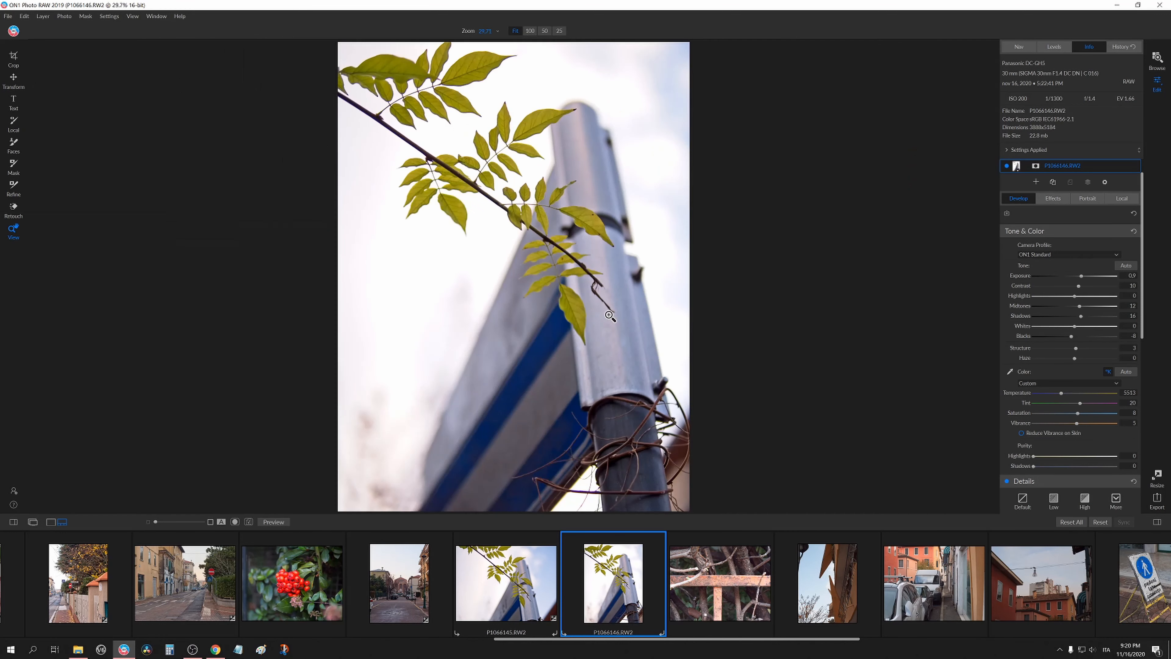
Lower Exposure on the rusty fence photo, then reset all its develop settings.
click(719, 578)
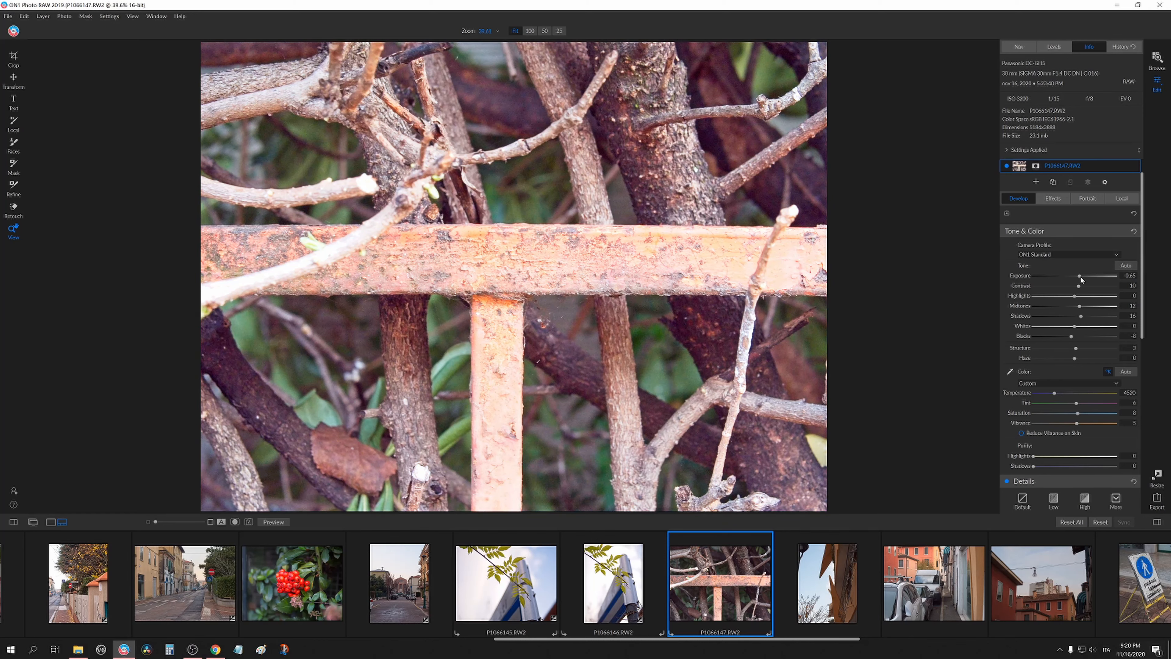
drag(1080, 276, 1070, 276)
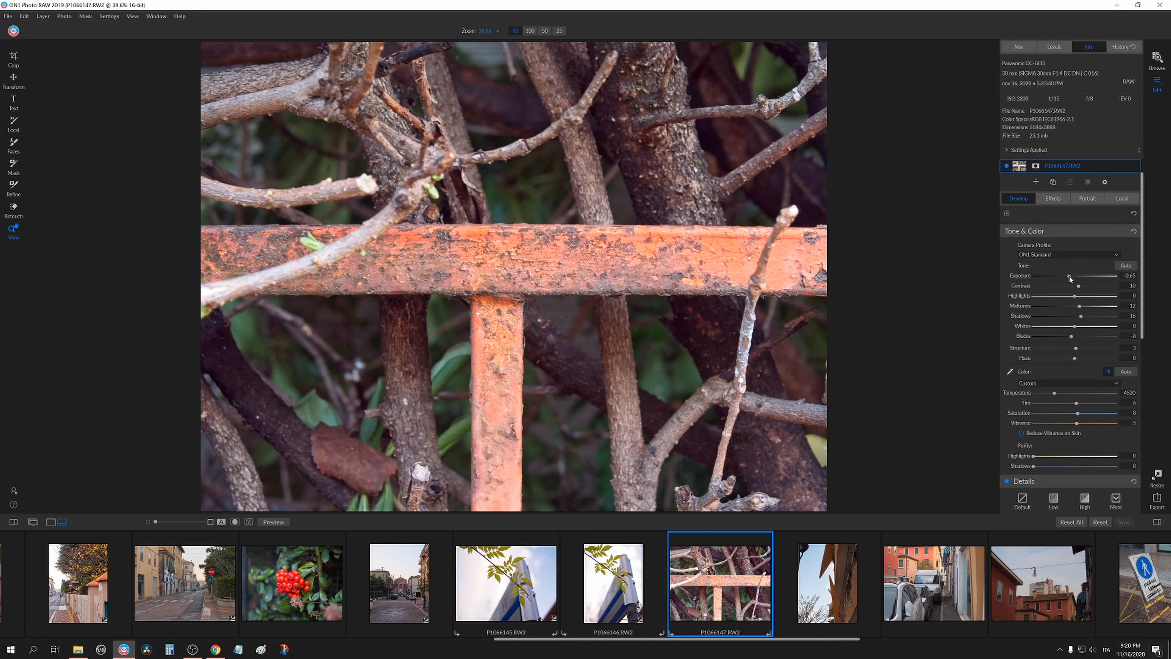
double_click(1027, 307)
double_click(1023, 318)
click(1071, 522)
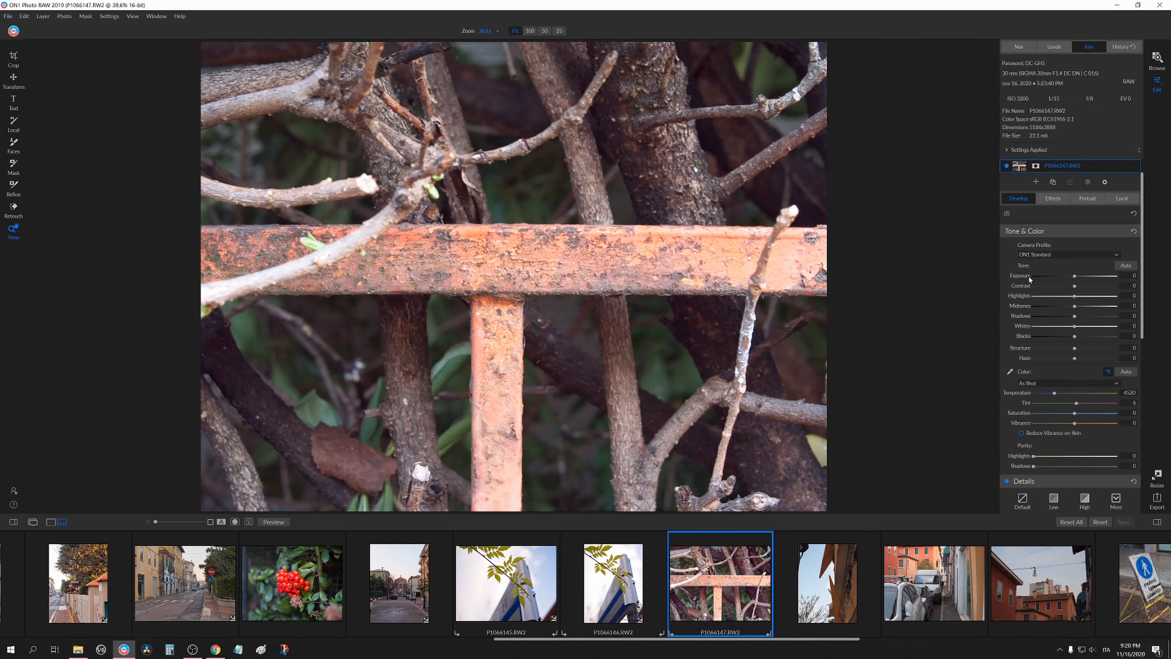
Set Contrast to 30 and Exposure to 0.15, lower Highlights, Midtones and Shadows, raise Structure, and check the fence at 100%.
drag(1075, 285, 1079, 287)
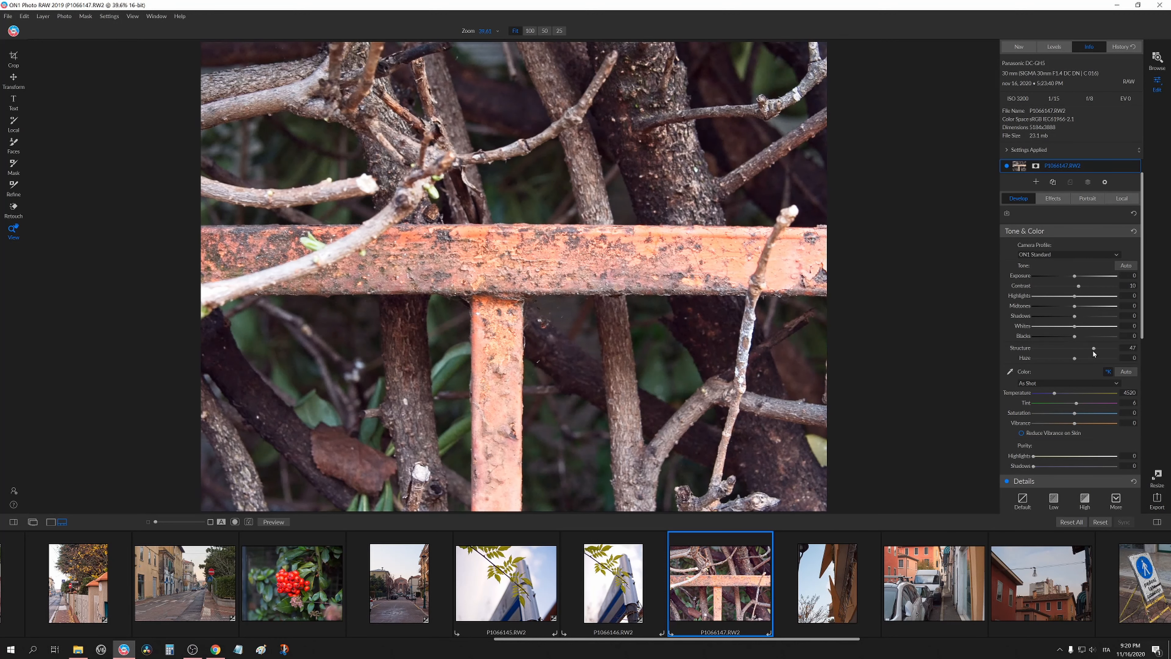
drag(1074, 348, 1076, 277)
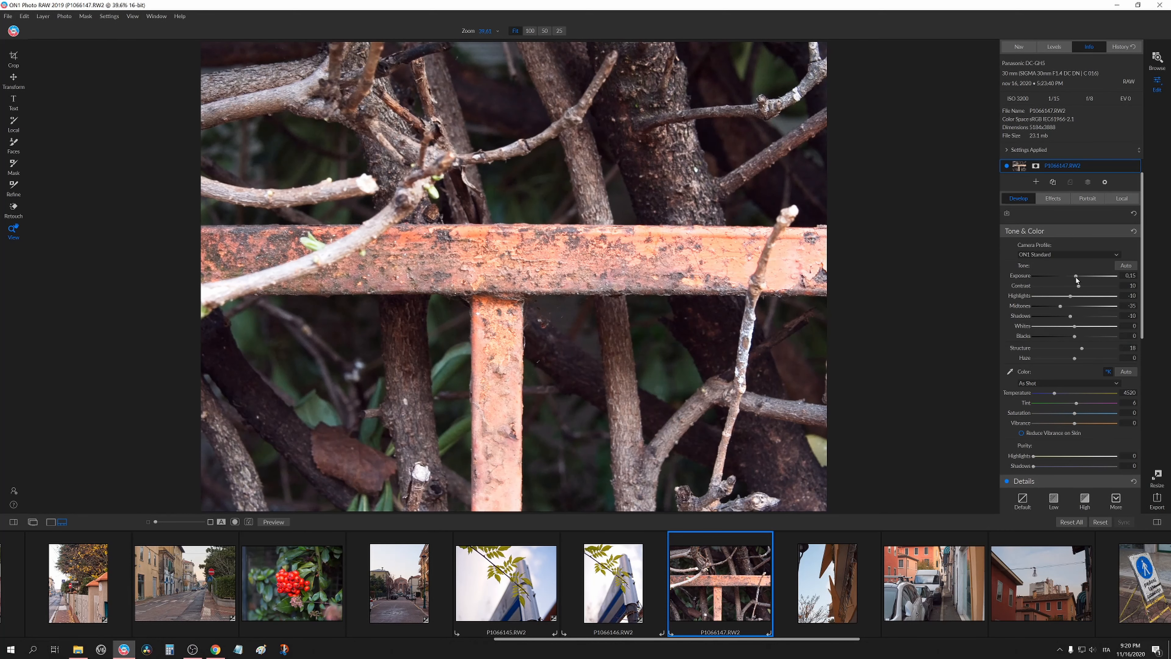
click(532, 261)
drag(527, 253, 567, 309)
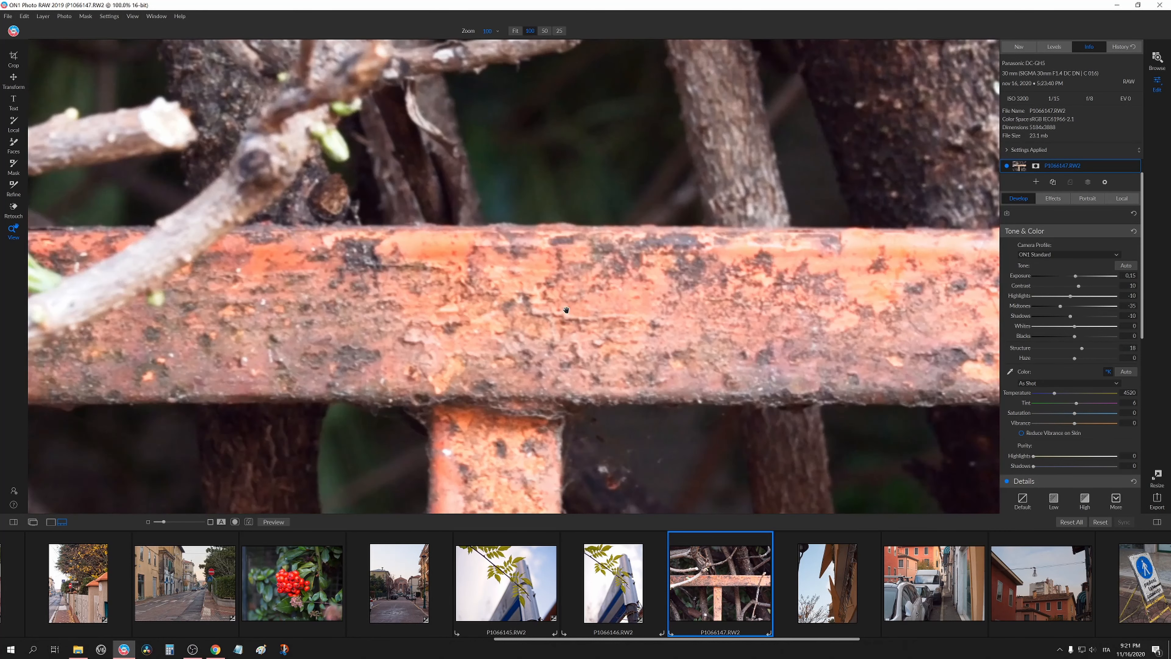
Set the fence photo's sharpening Amount to 34.
scroll(1056, 400, down, 3)
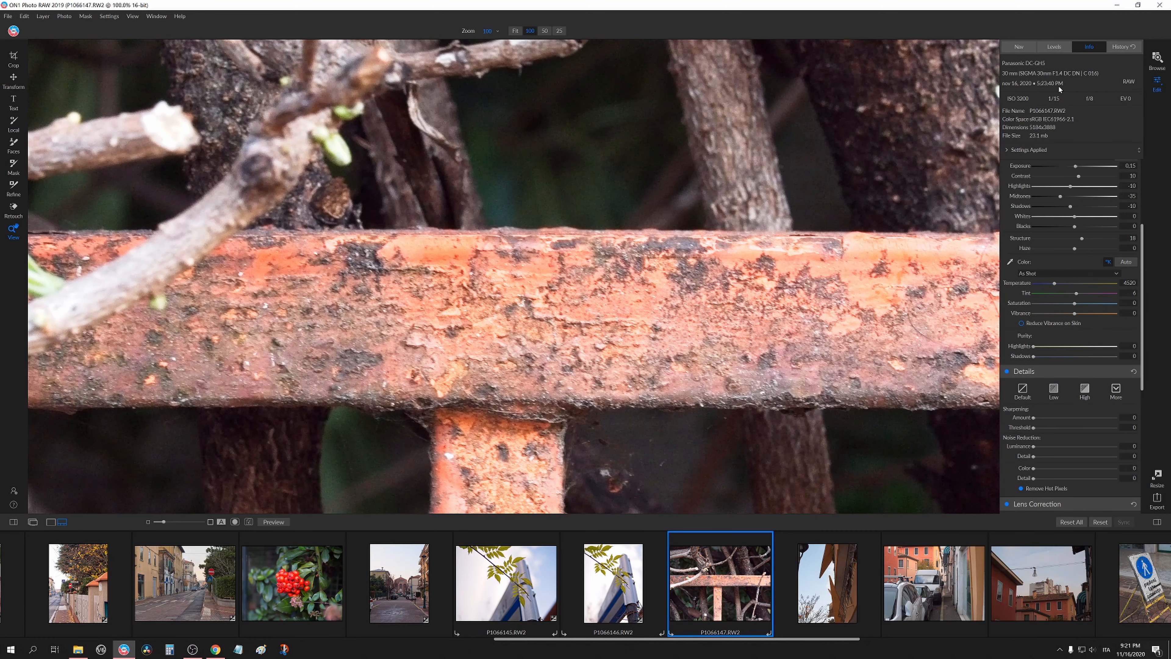
scroll(1058, 327, up, 1)
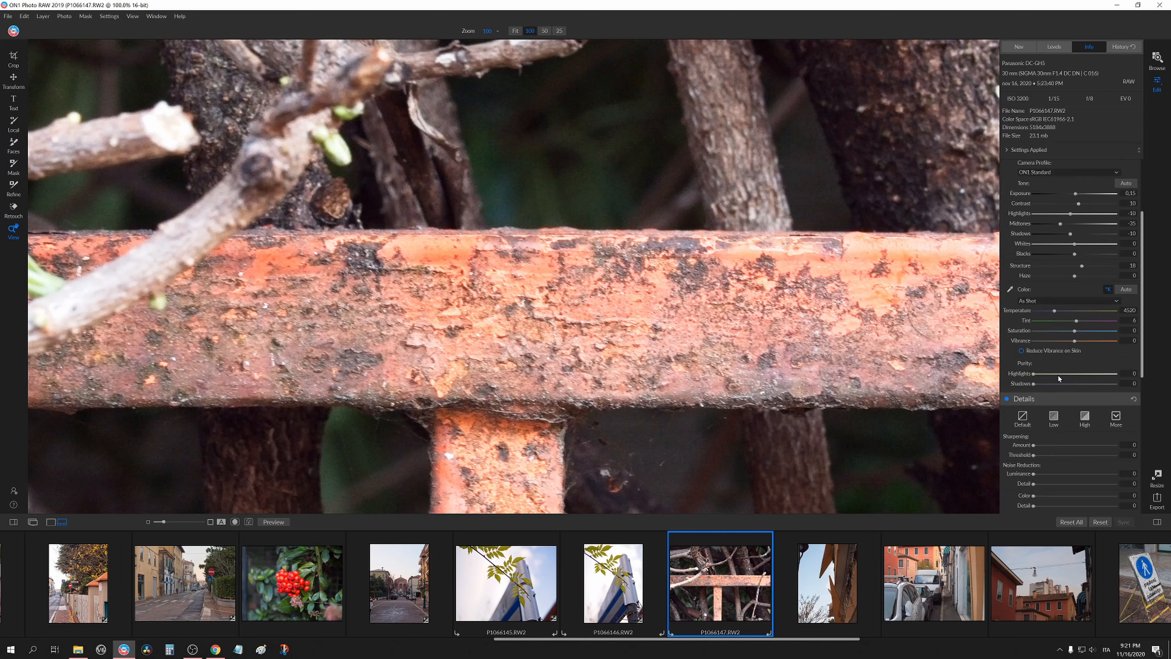
scroll(1037, 410, down, 2)
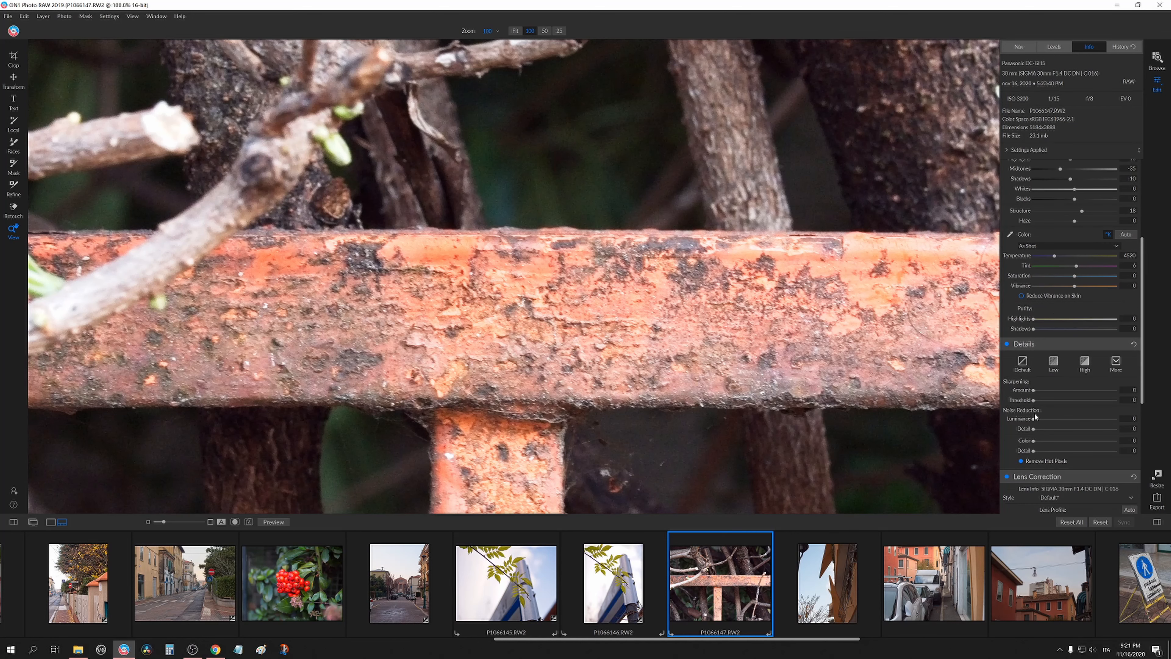
drag(1033, 390, 1061, 390)
click(635, 342)
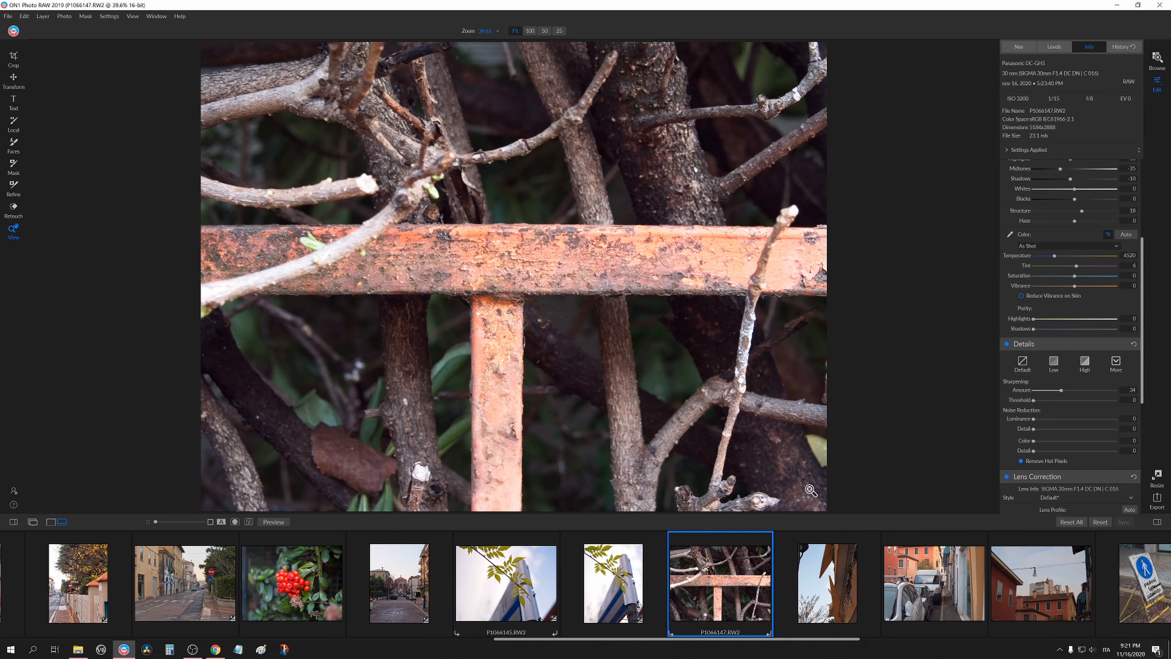
Paste the copied Develop settings onto the orange building photo.
scroll(811, 586, down, 2)
scroll(812, 586, down, 2)
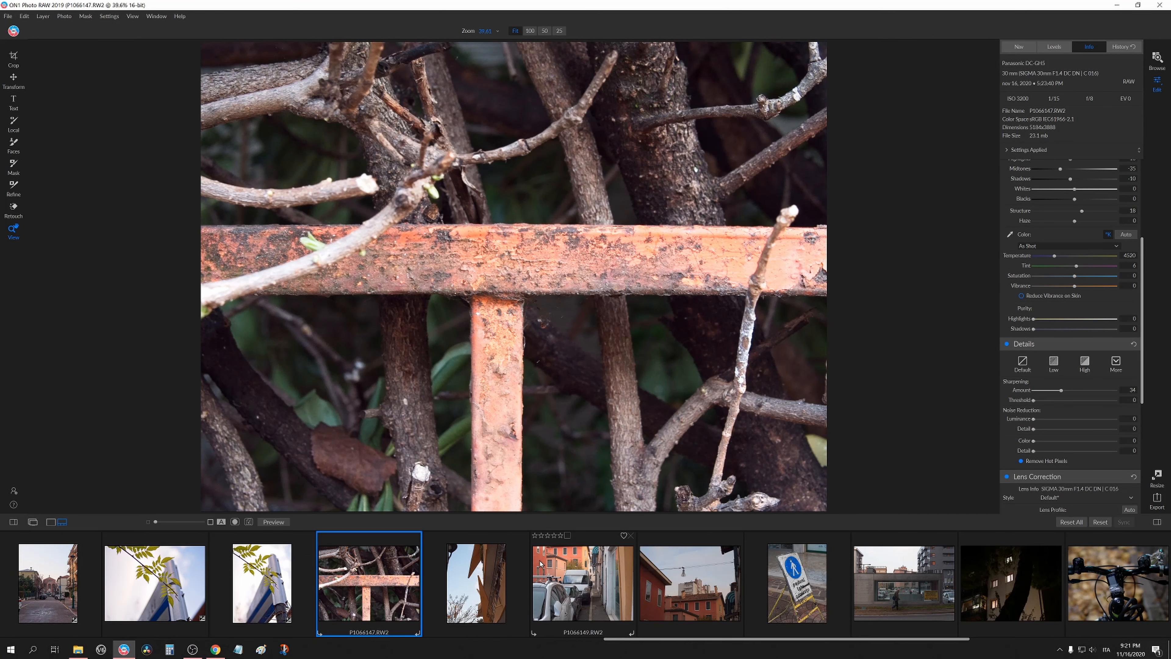
click(466, 591)
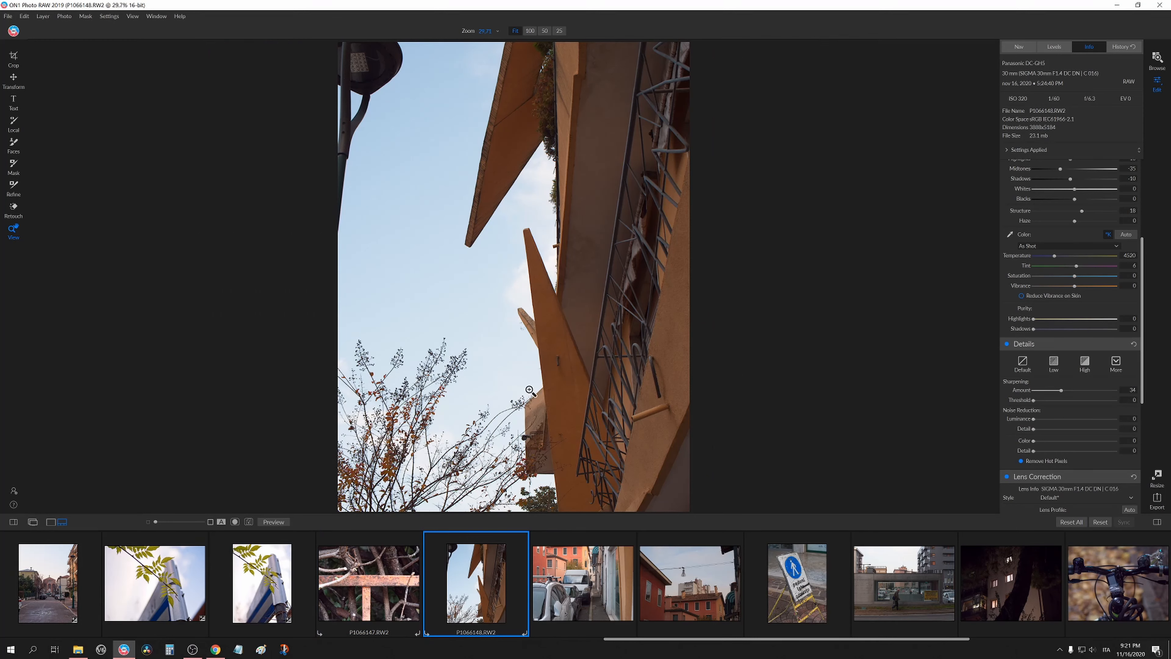
key(ctrl+alt+v)
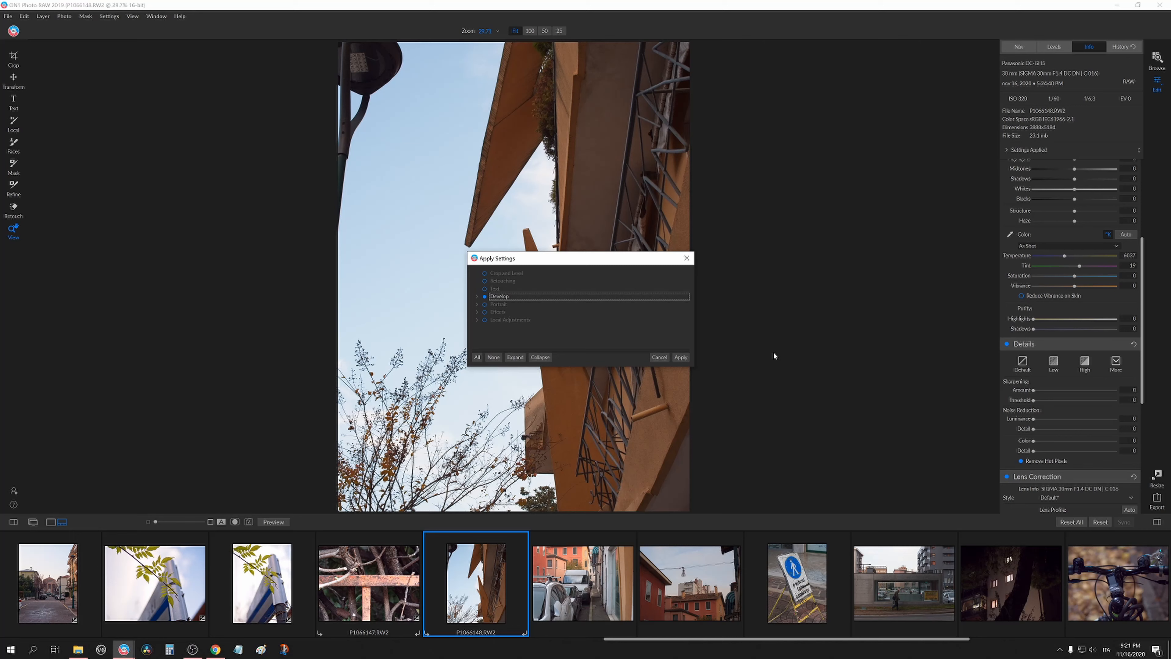
click(679, 357)
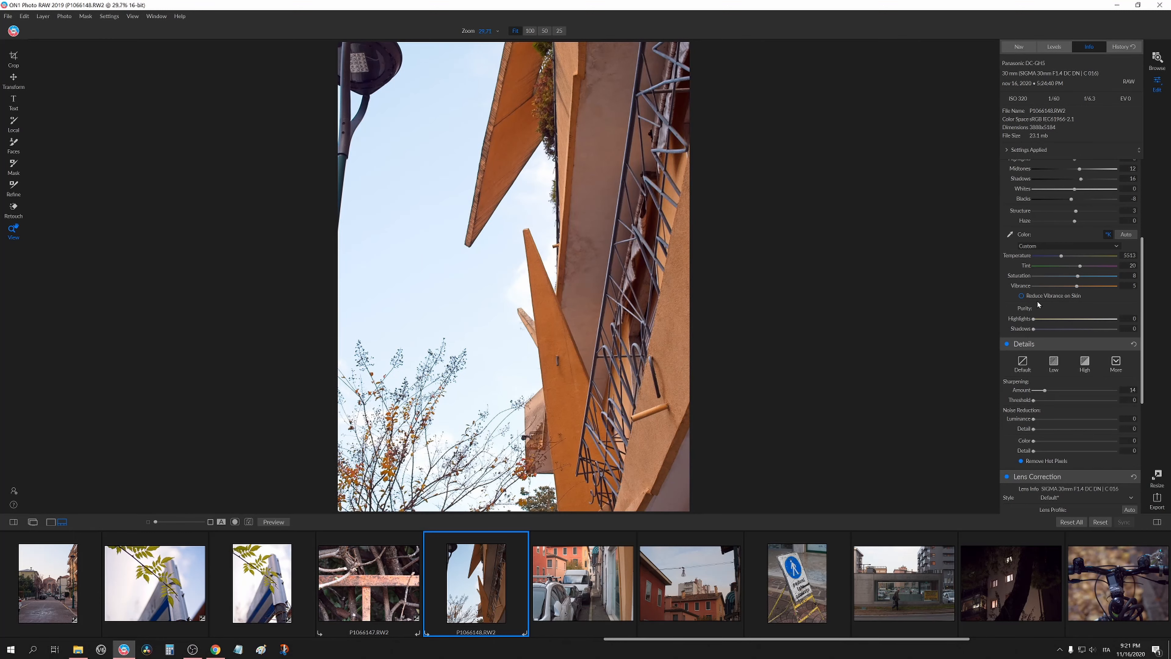
scroll(1057, 350, up, 4)
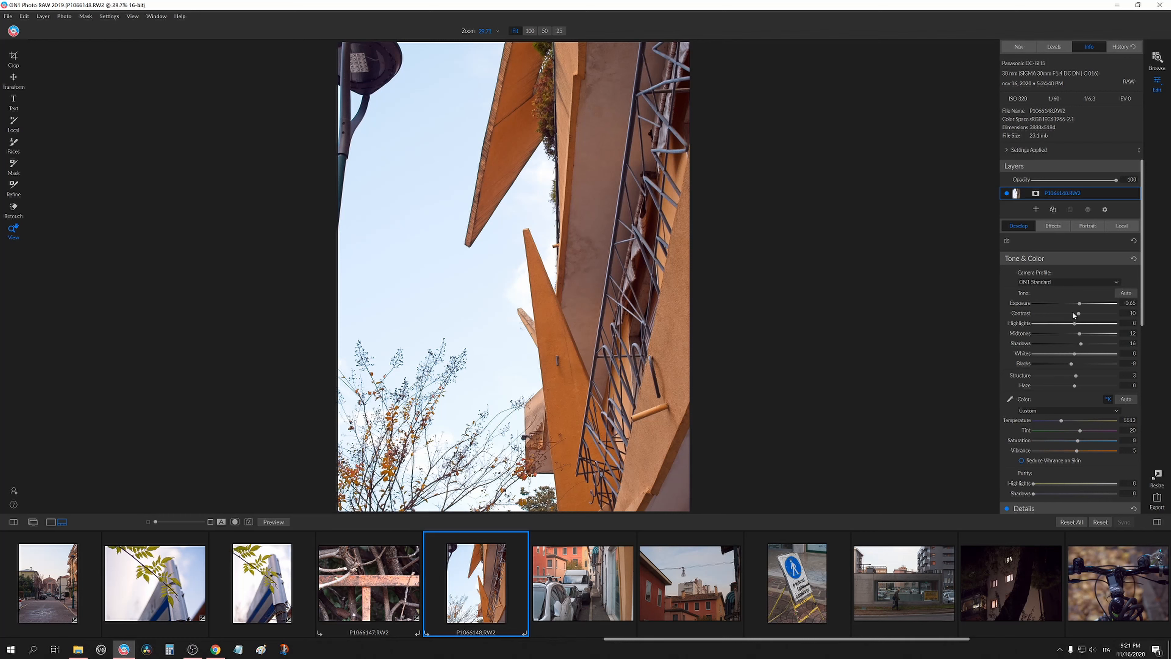
On the orange building photo, lower Highlights to -57, Midtones to 3, Shadows to 7 and Exposure to 0.35.
drag(1060, 325, 1021, 331)
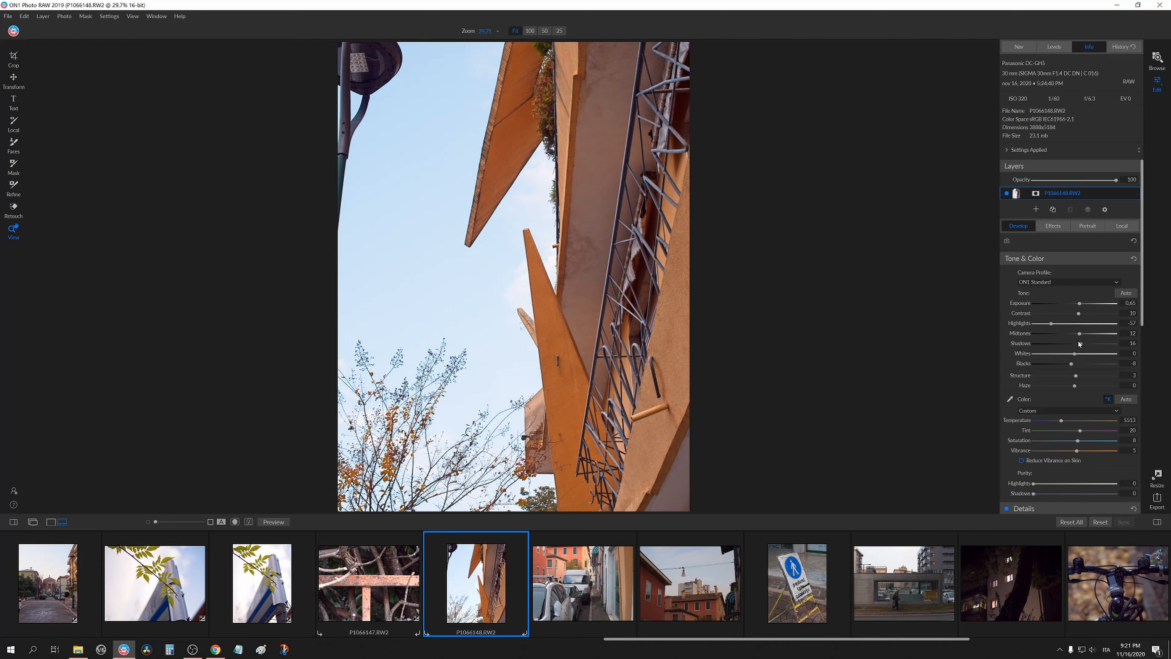
drag(1080, 334, 1078, 347)
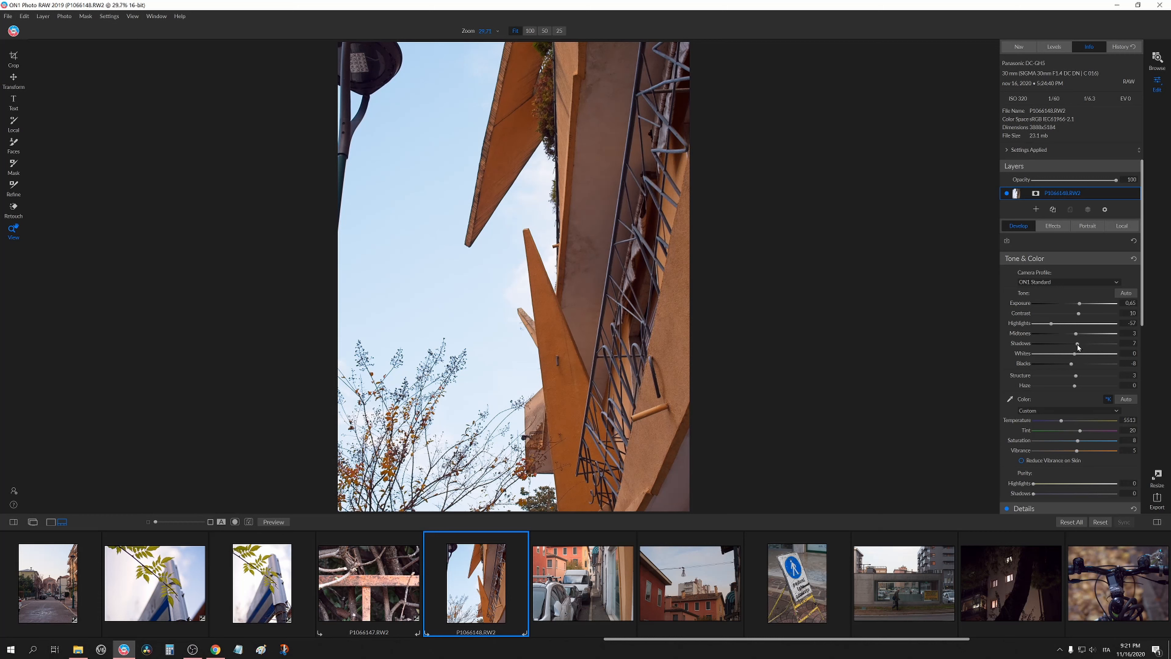
drag(1081, 302, 1077, 303)
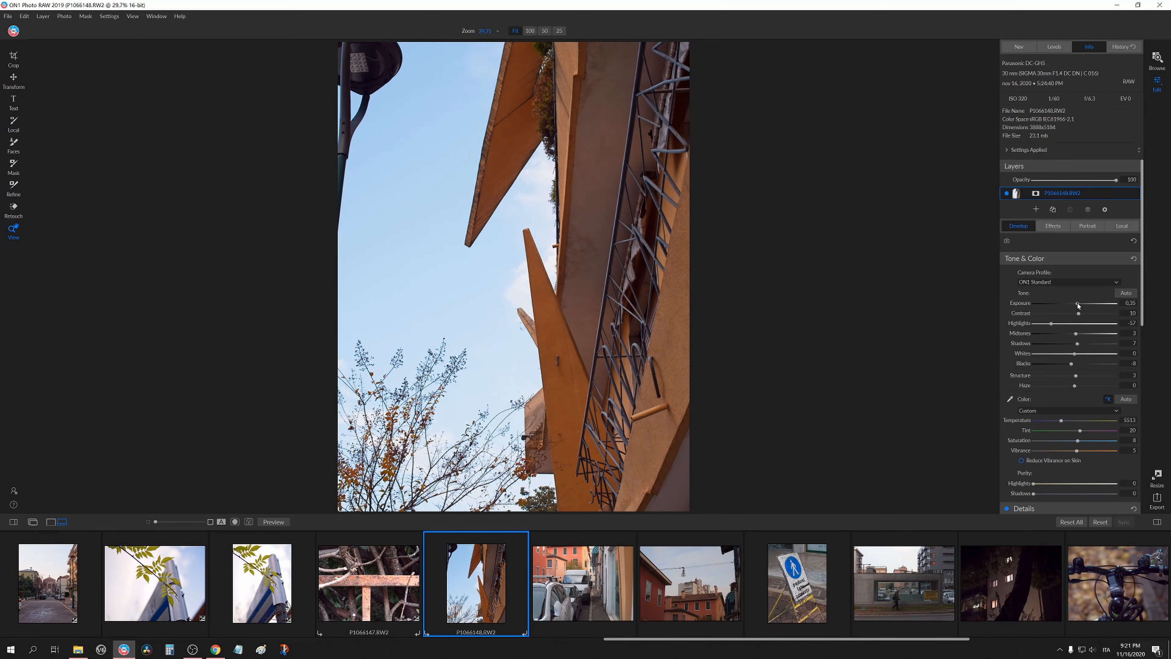
Inspect the branches at 100% and set the Purple color fringe correction to 11.
click(437, 445)
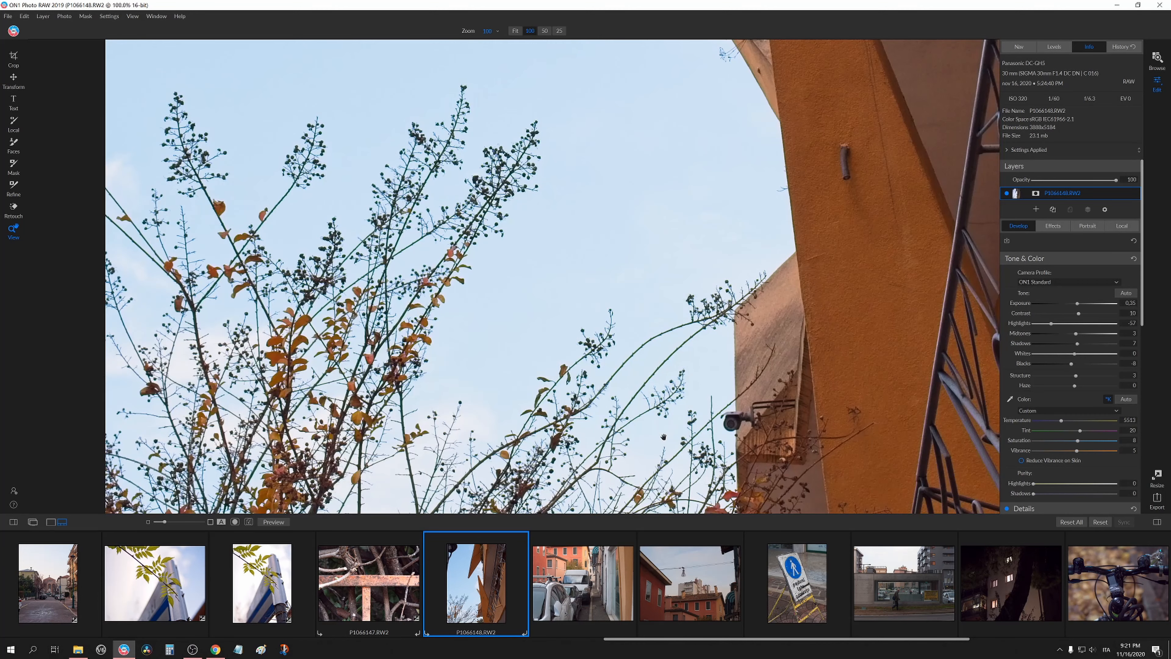
scroll(1060, 402, down, 3)
scroll(1062, 408, down, 4)
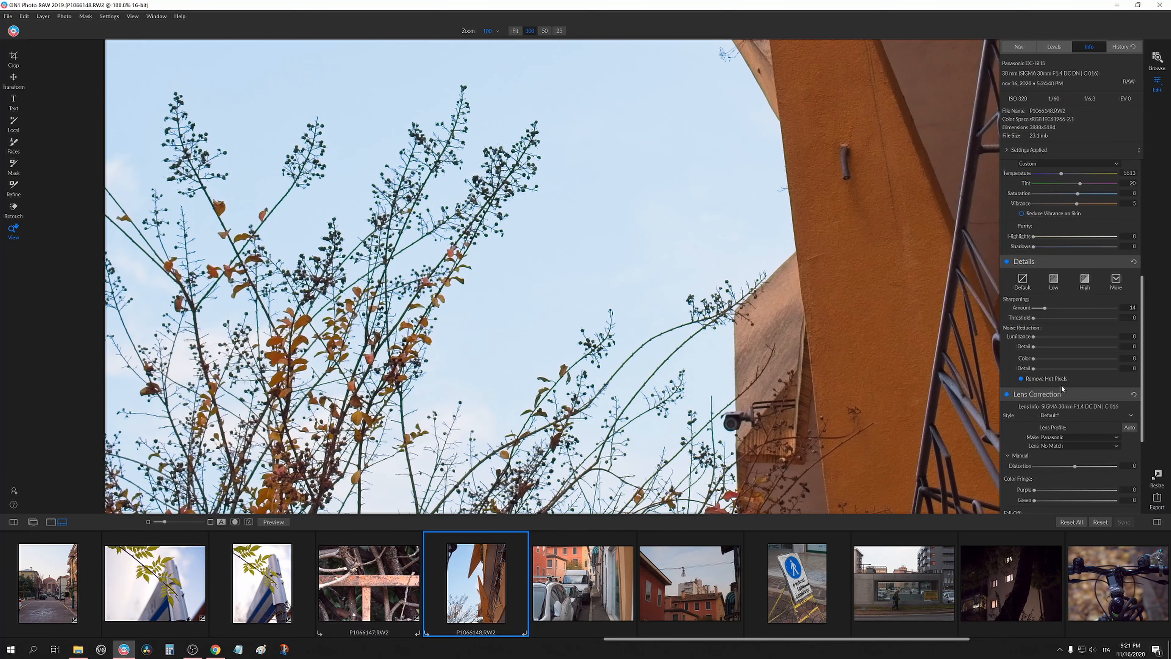
scroll(1048, 388, down, 3)
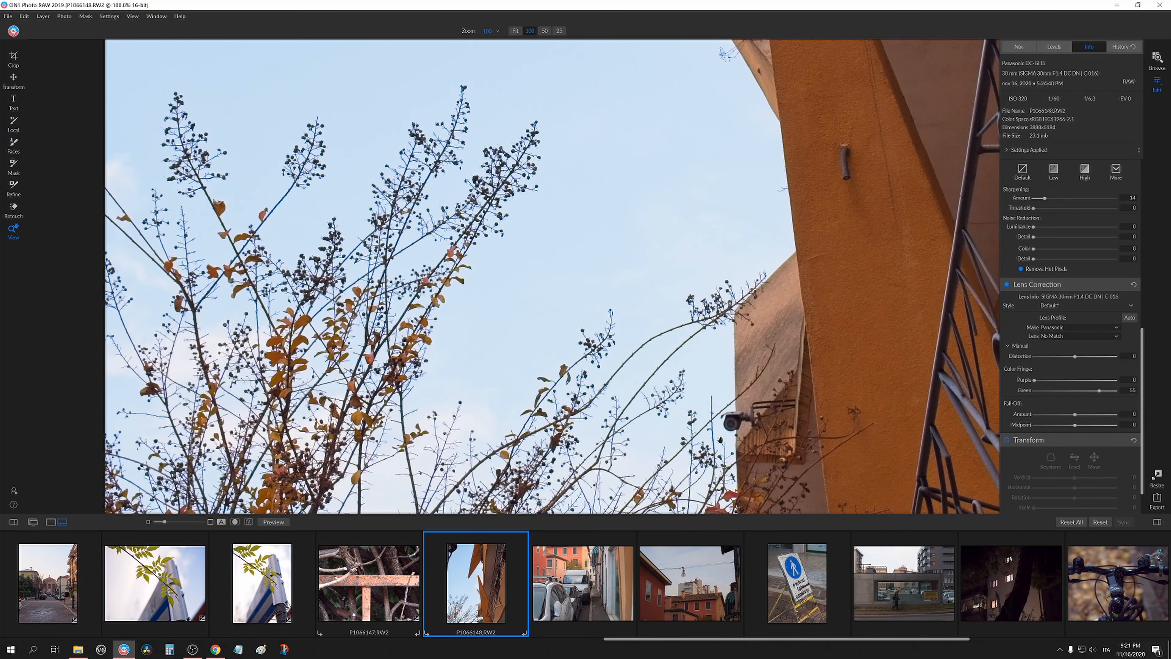
drag(744, 443, 698, 357)
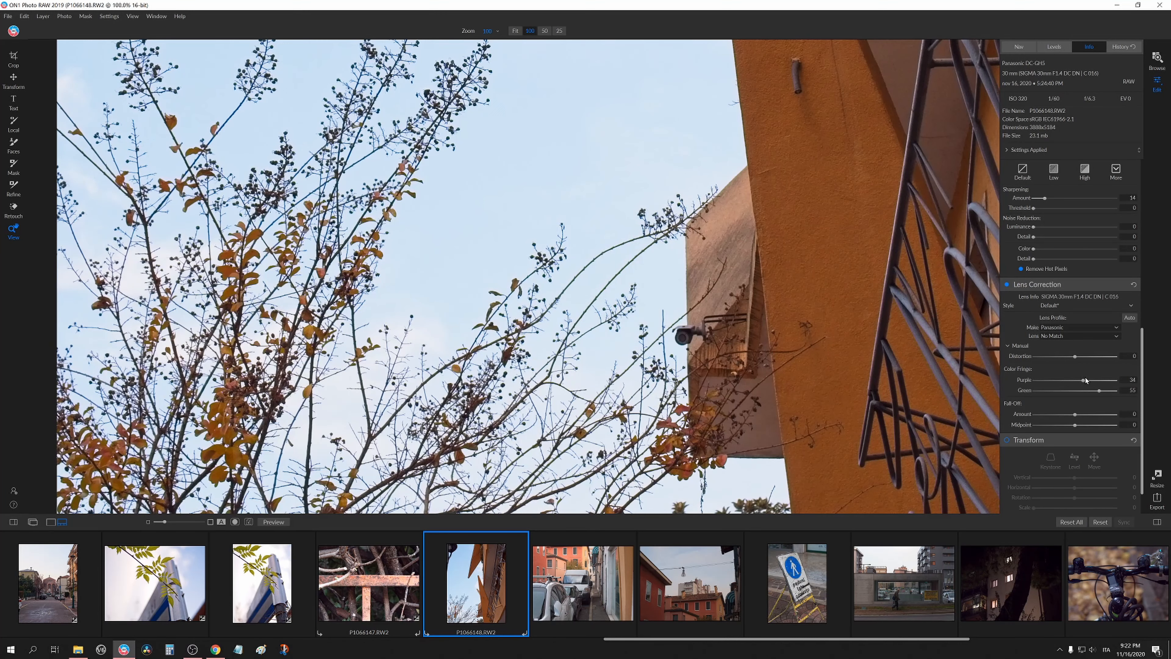
click(403, 300)
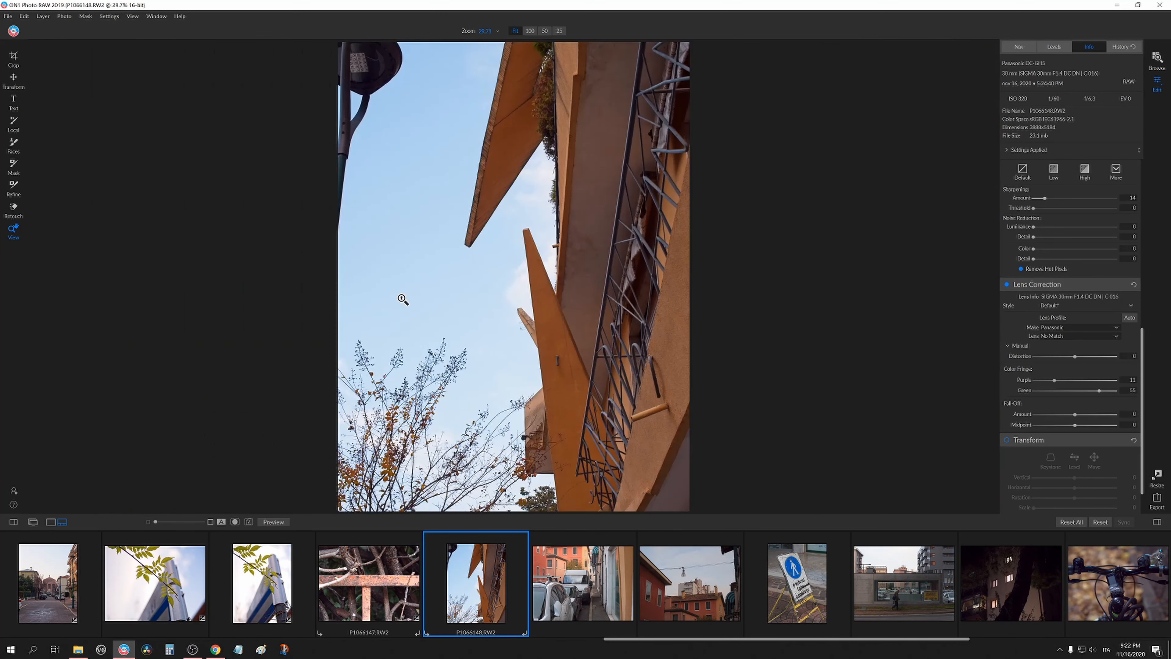
click(490, 480)
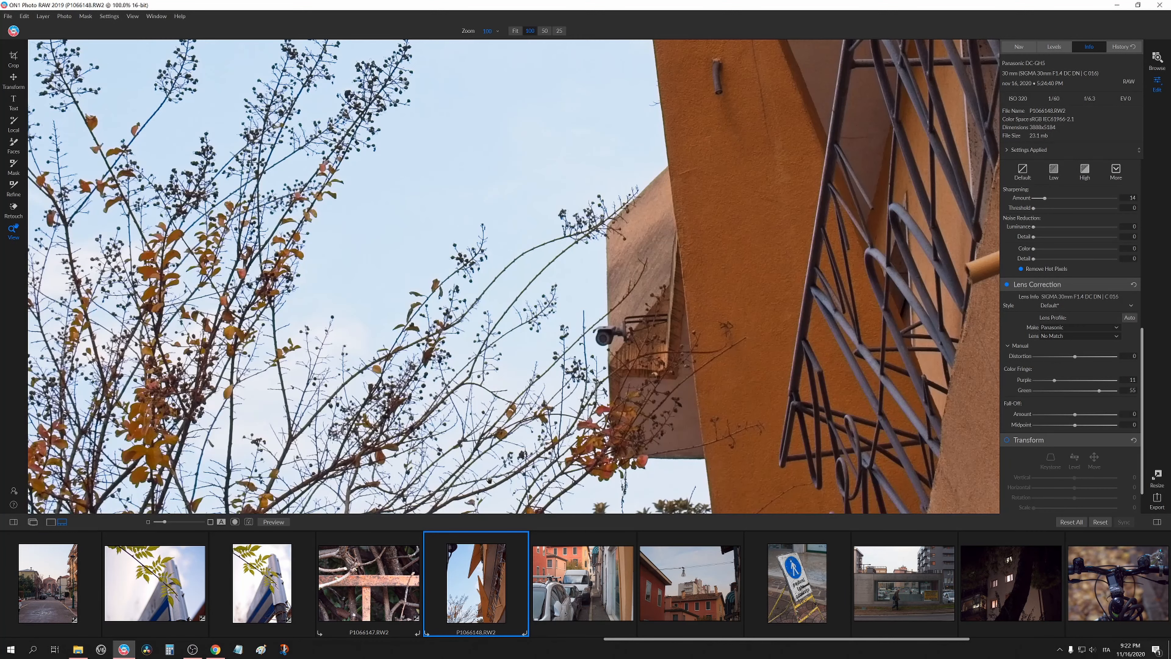
click(606, 484)
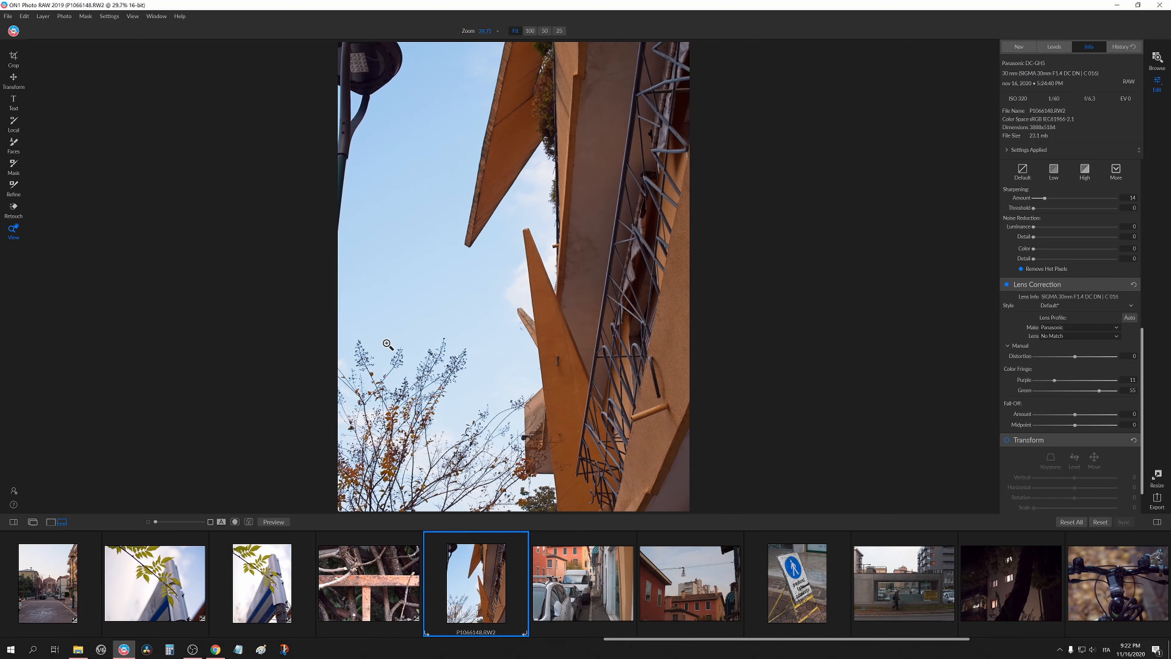
Paste the copied Develop settings onto the street photo with parked cars.
click(561, 611)
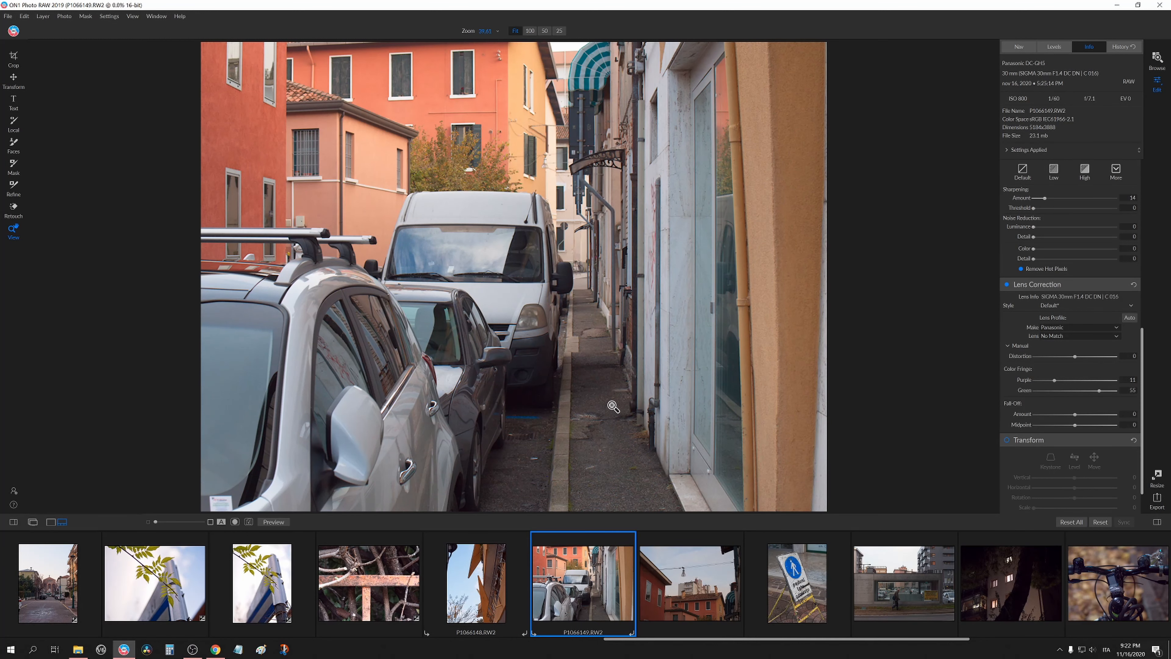
key(ctrl+alt+v)
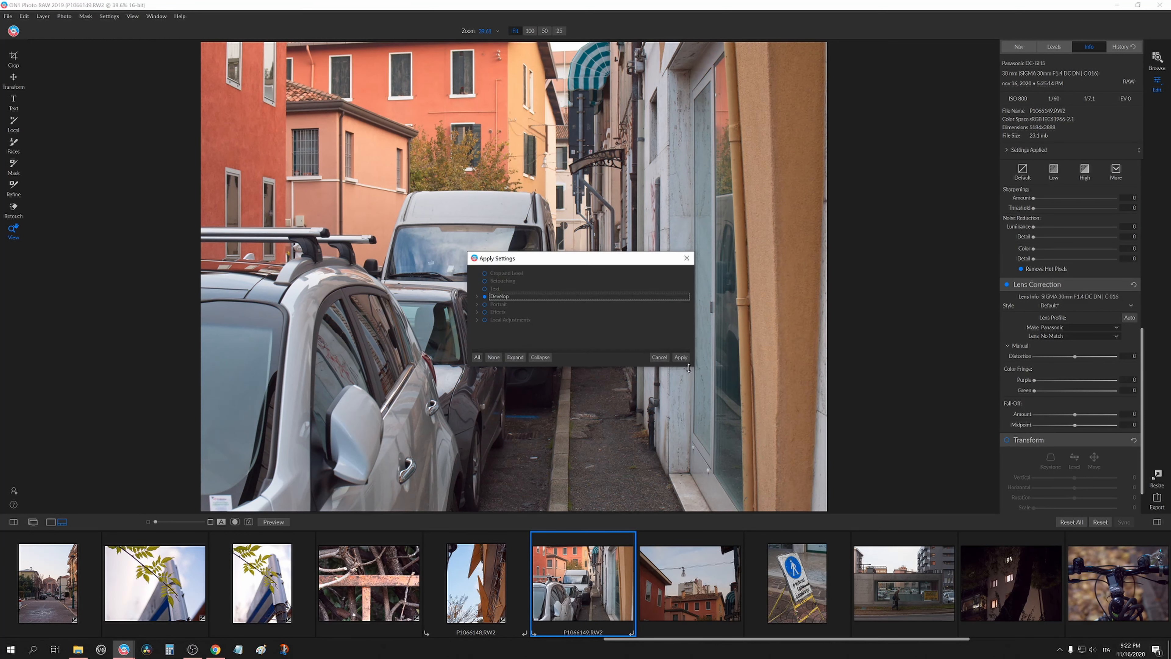
click(683, 358)
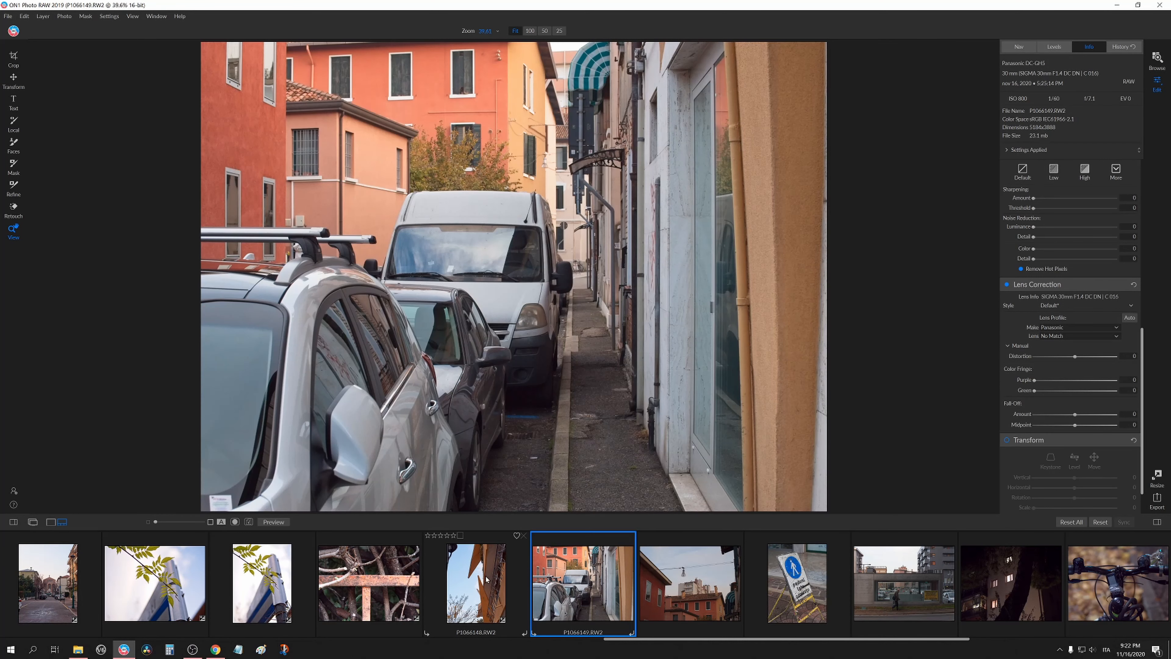
click(486, 576)
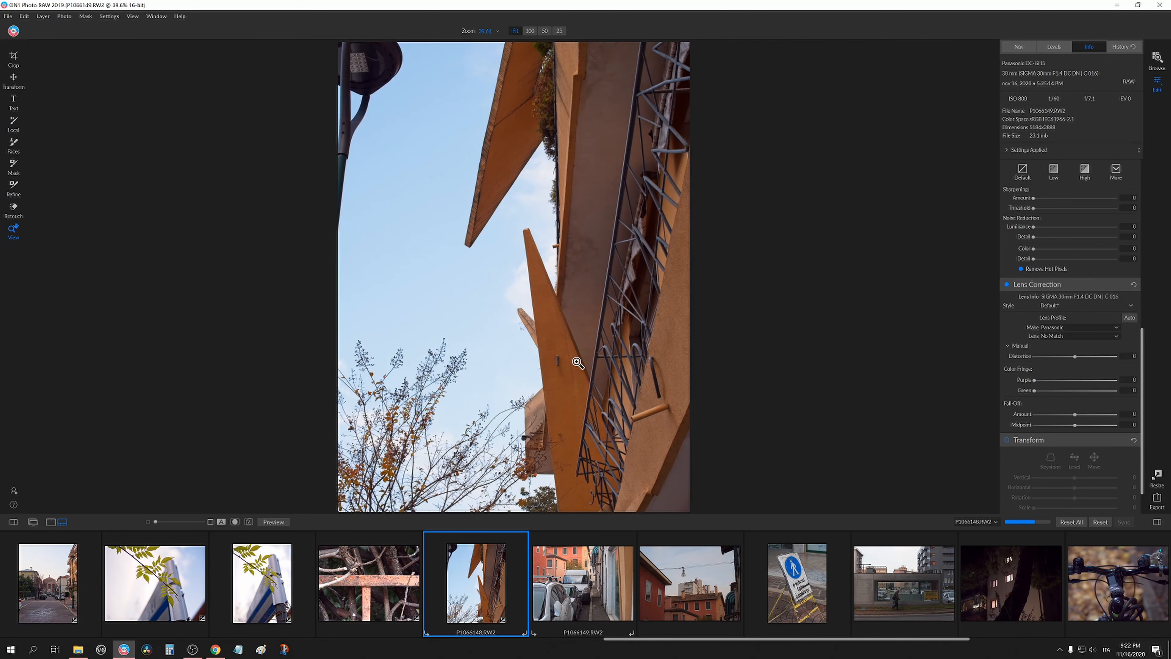
click(569, 566)
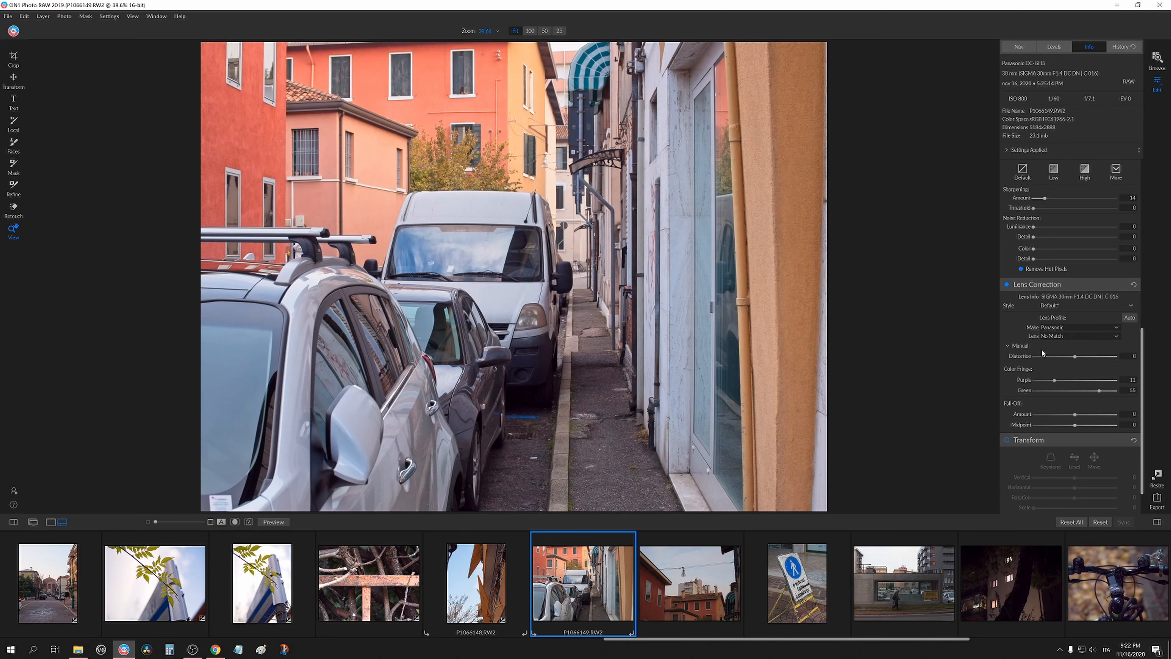
On the street photo, set Temperature to 6028, Tint to 32, Highlights to -13, Midtones to 10 and Shadows to 4.
scroll(1034, 349, up, 5)
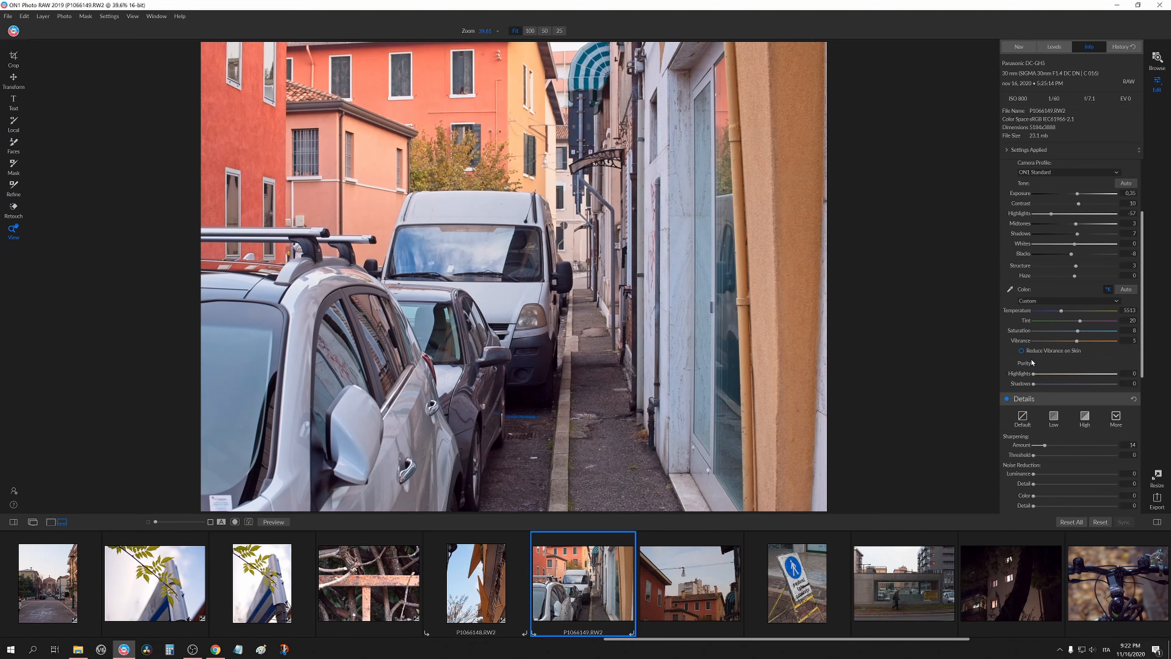
scroll(1038, 374, up, 1)
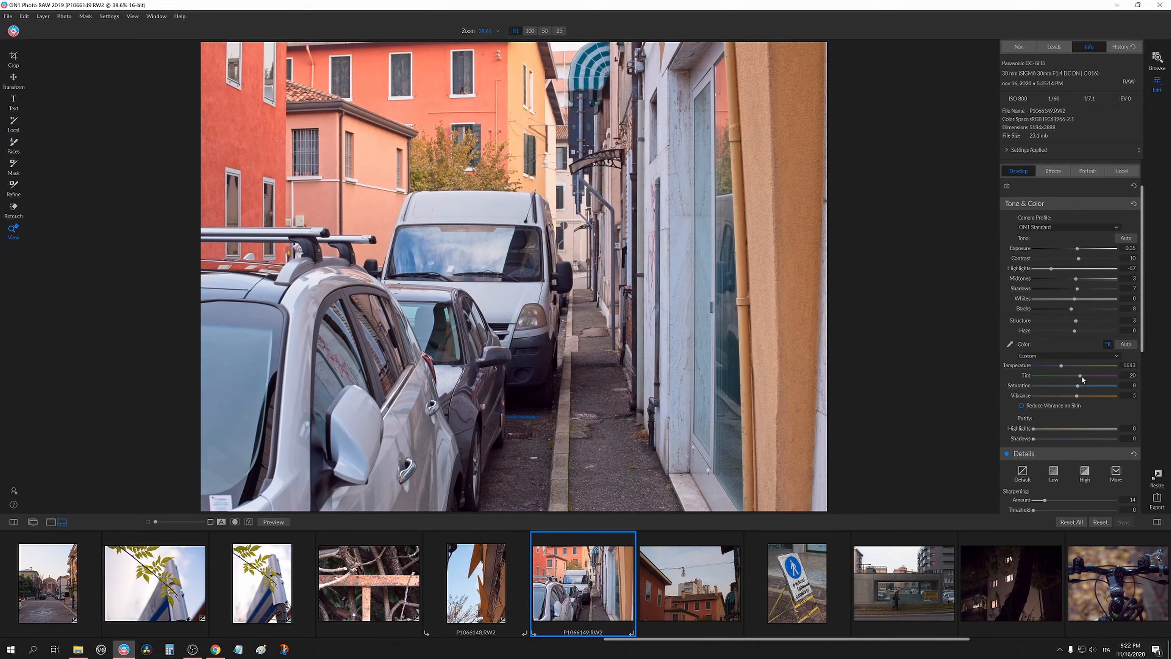
drag(1081, 377, 1078, 376)
drag(1061, 364, 1064, 365)
scroll(1024, 360, up, 1)
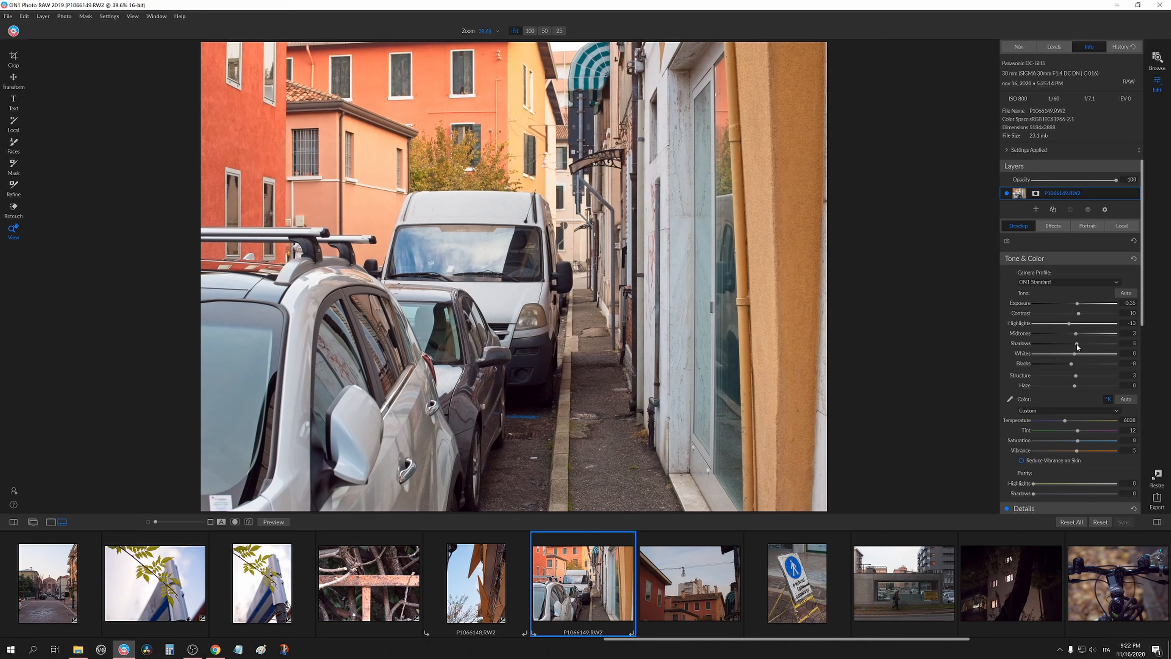
mouse_move(1078, 345)
mouse_down()
mouse_move(1074, 335)
mouse_move(1071, 365)
mouse_up()
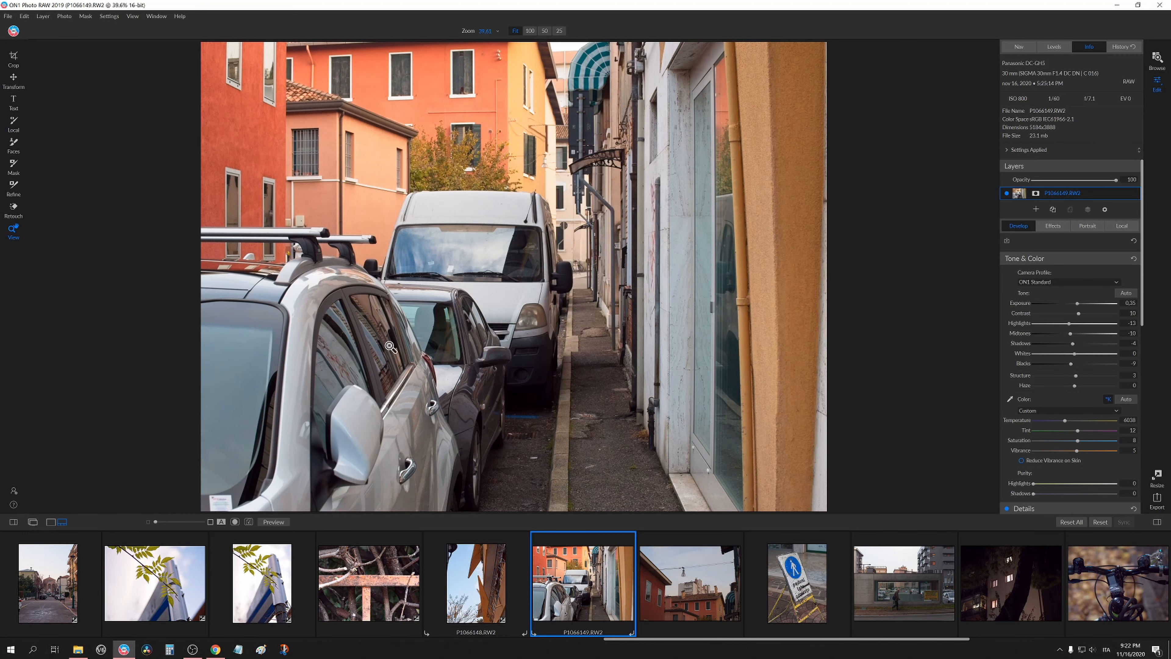
Paste the copied Develop settings onto the red buildings photo with the street lamp.
click(710, 597)
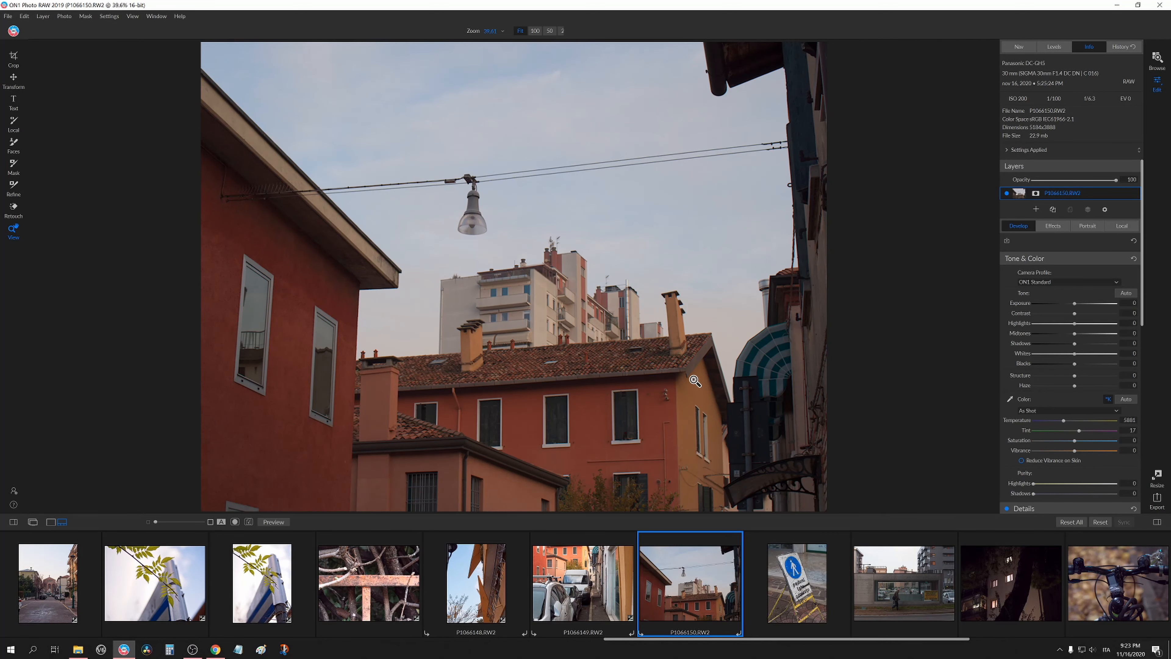
key(ctrl+shift+v)
click(681, 360)
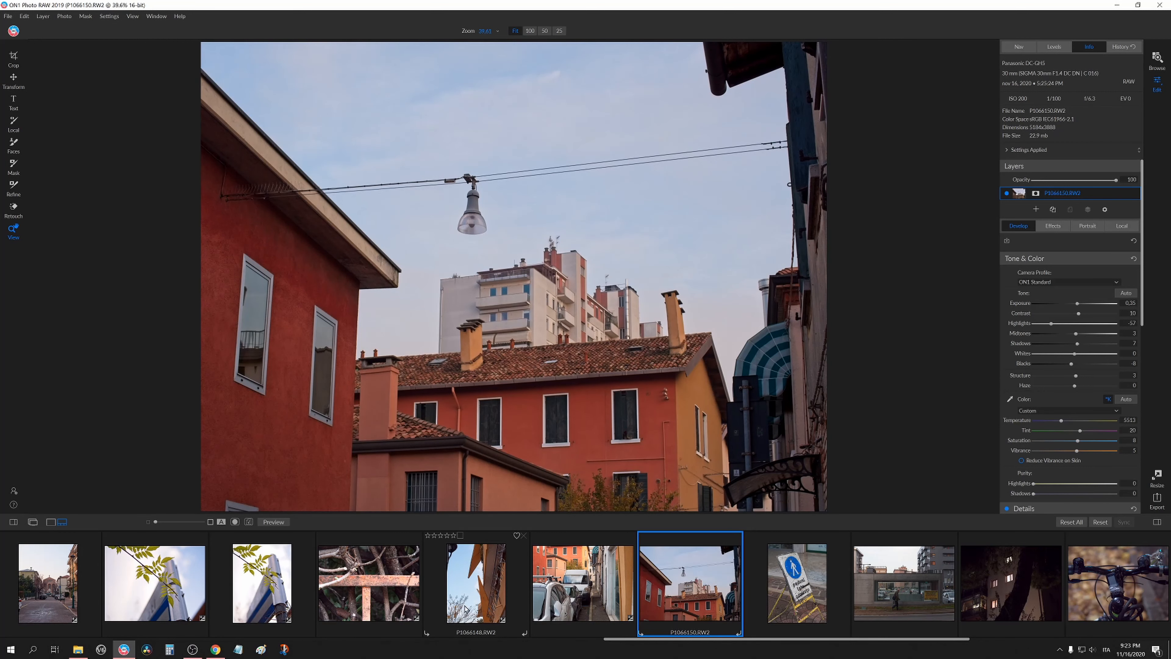
On the pedestrian sign photo, reset Tint and raise Structure, then inspect the sign at 100%.
scroll(742, 586, down, 2)
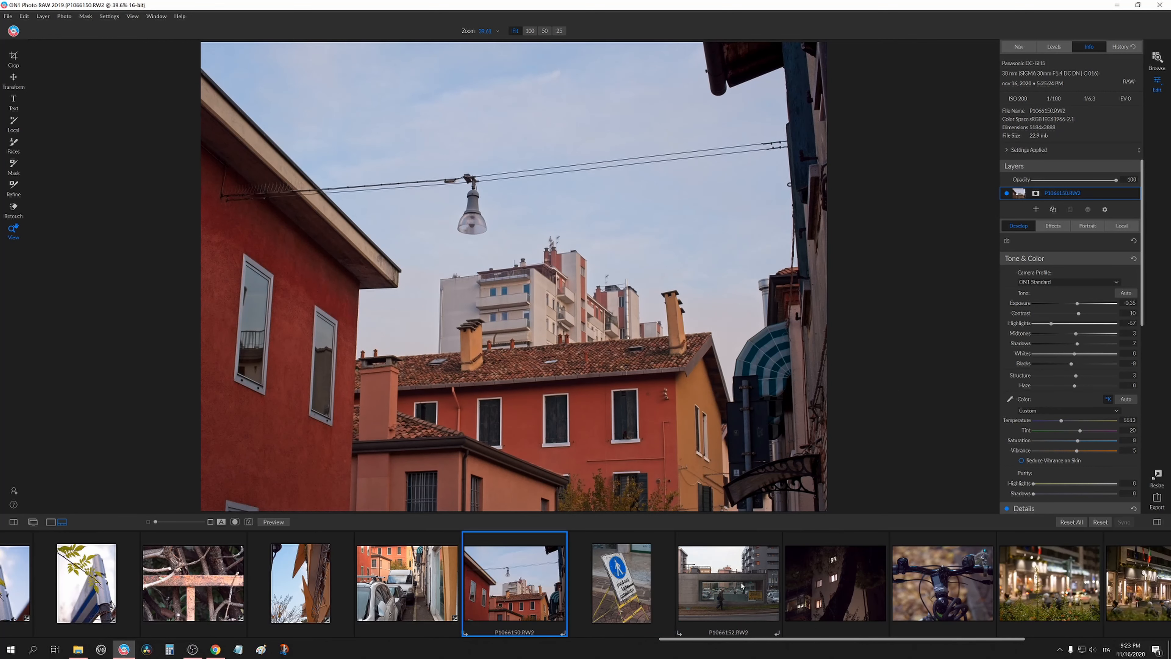
click(644, 586)
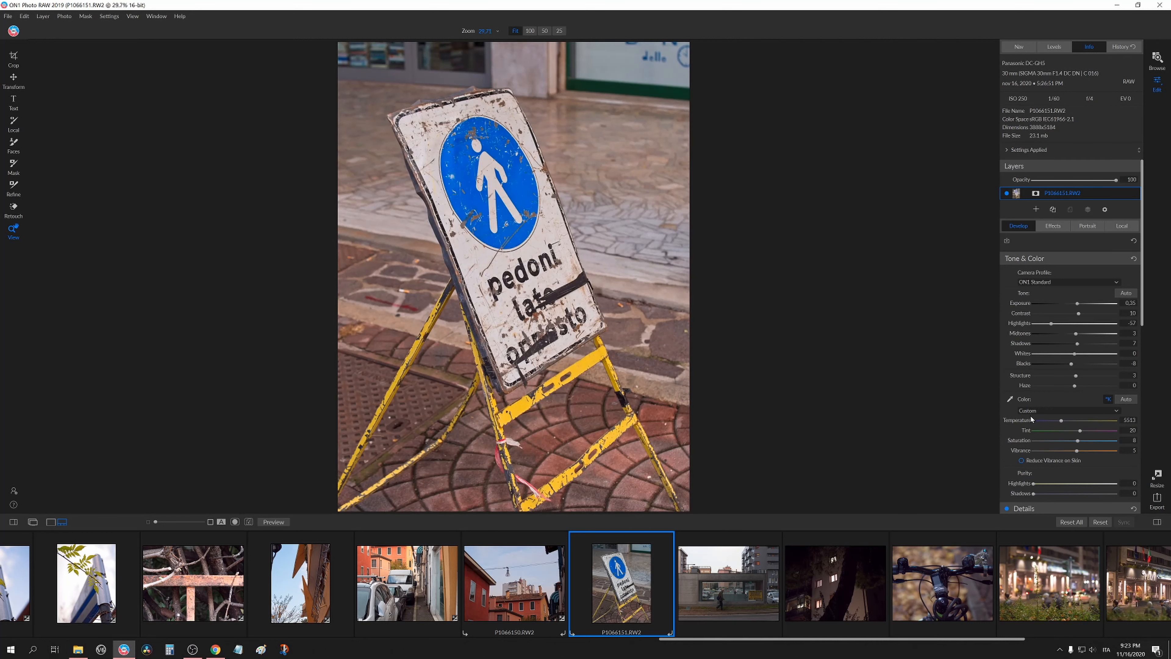
double_click(1025, 434)
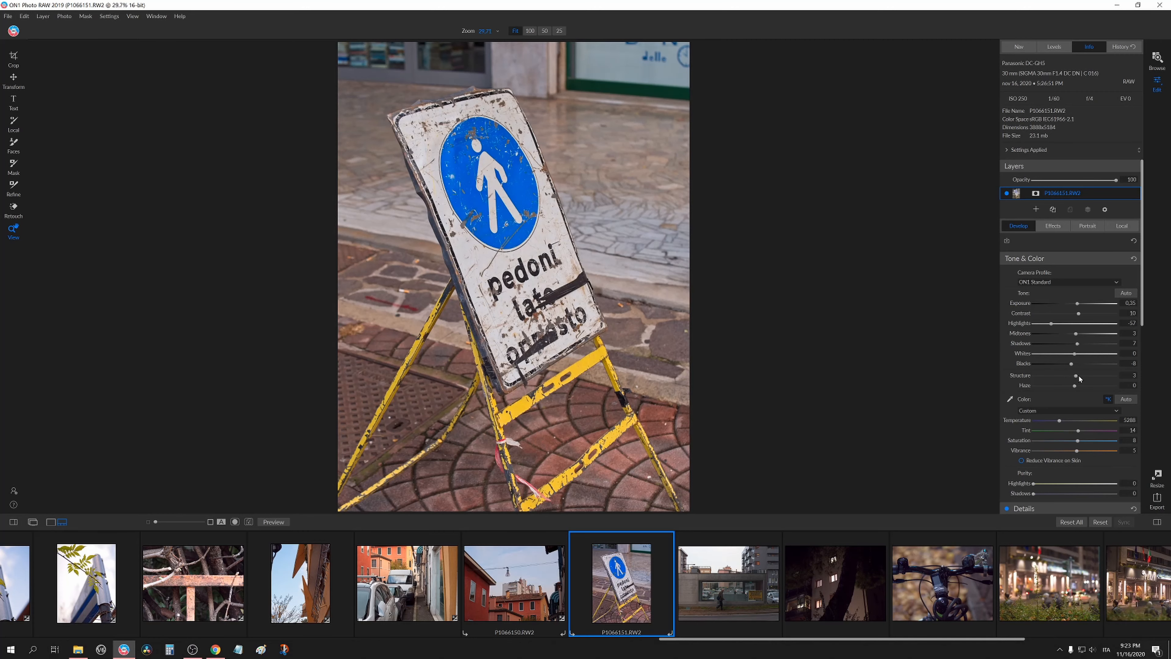
drag(1079, 376, 1092, 376)
click(498, 226)
drag(498, 226, 562, 322)
drag(719, 439, 598, 192)
drag(594, 402, 686, 253)
drag(669, 388, 695, 389)
click(655, 336)
Paste the copied Develop settings onto the garage photo.
click(692, 593)
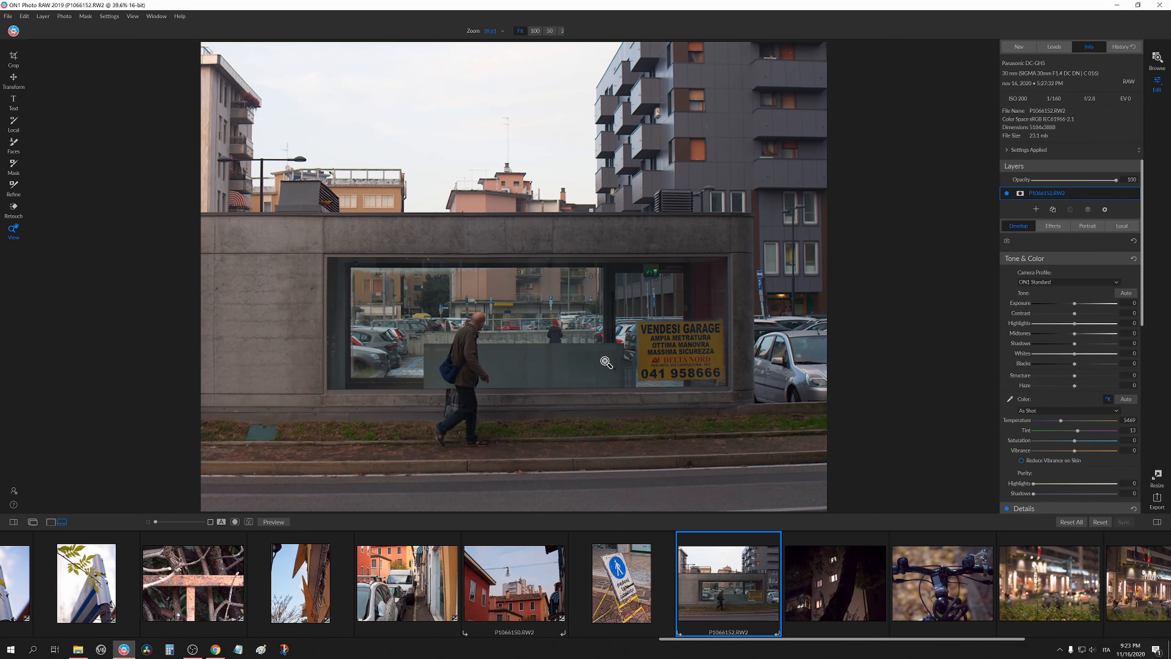
key(ctrl+alt+v)
click(680, 358)
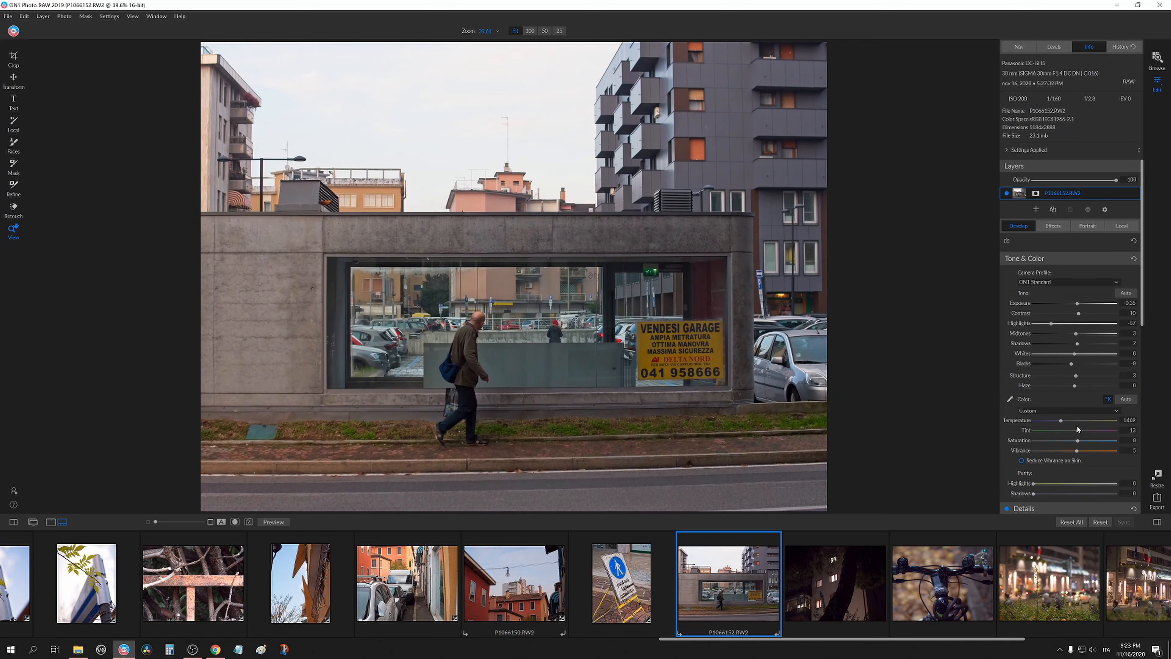
Set the garage photo's Temperature to 5263, Tint to 8, Contrast to 9, Highlights to -6, Shadows to 16 and Blacks to -10.
drag(1061, 420, 1079, 437)
drag(1079, 434, 1076, 435)
drag(1055, 323, 1071, 370)
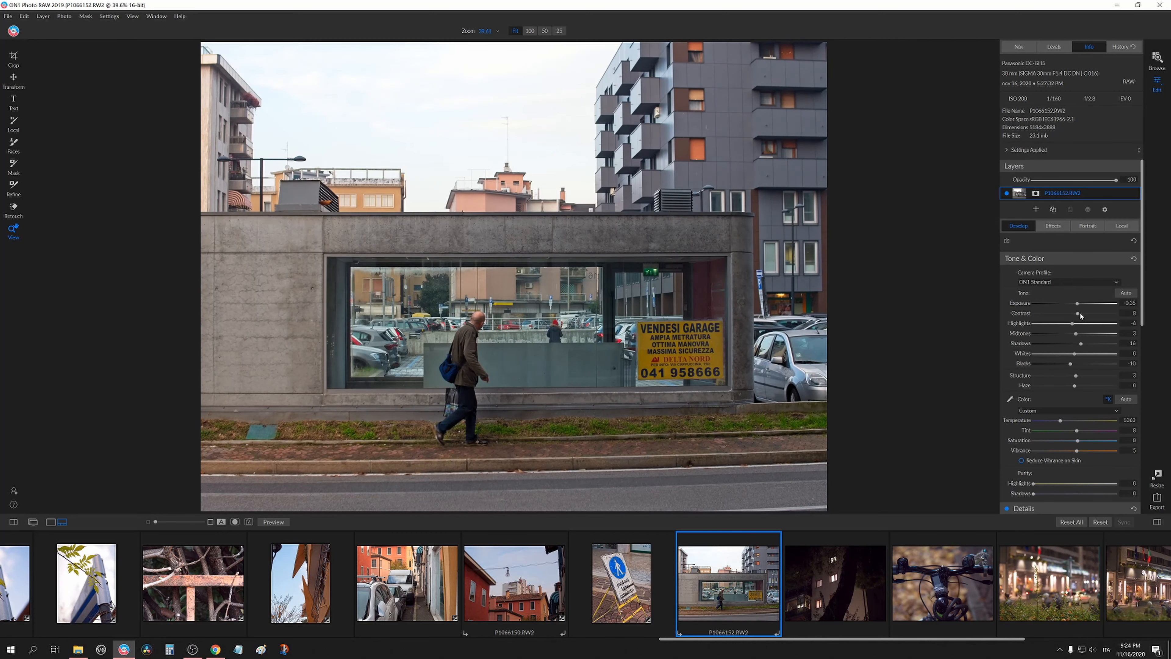
drag(1080, 314, 1081, 314)
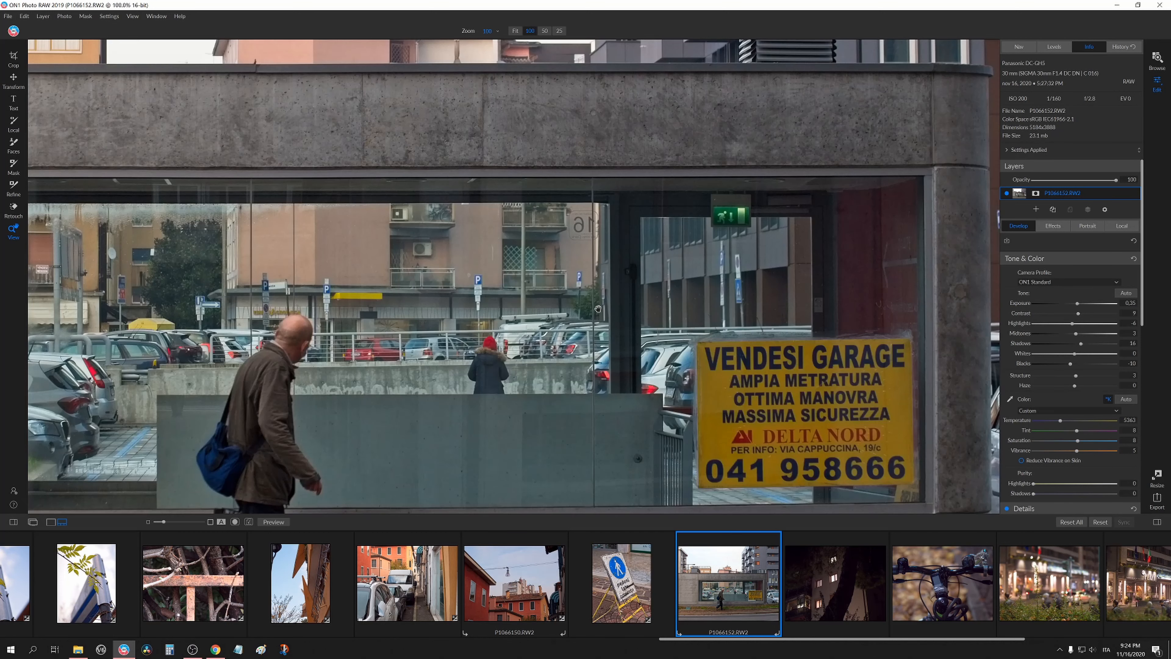
click(599, 309)
click(604, 338)
Paste the copied Develop settings onto the night photo of the building behind the tree.
click(838, 582)
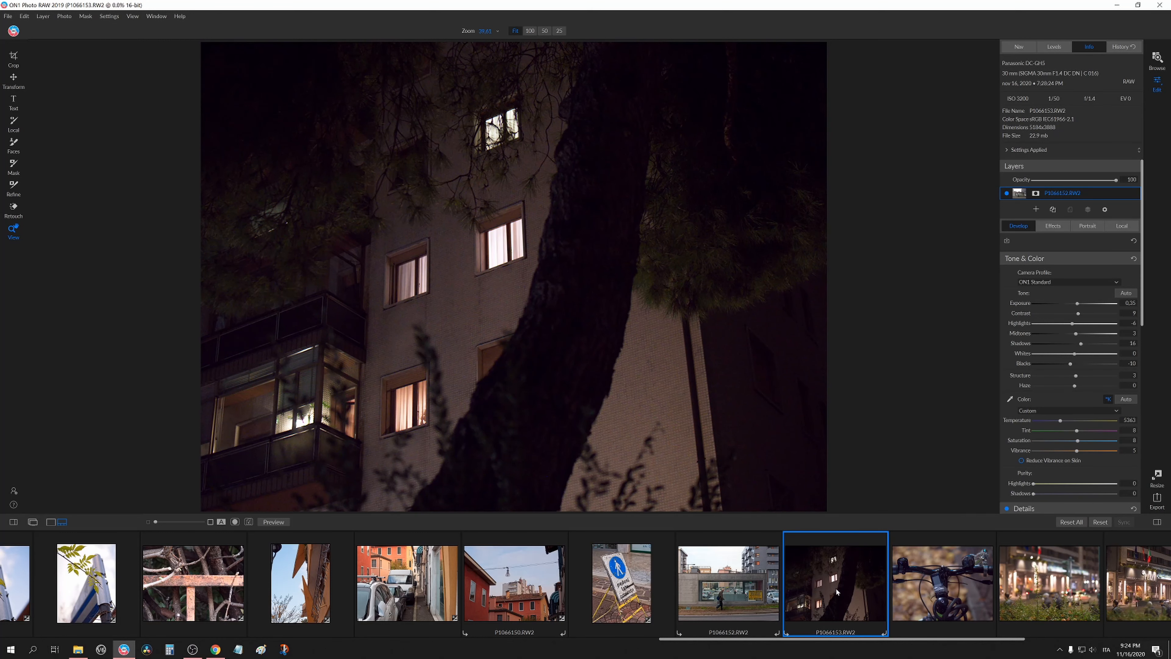
scroll(837, 592, down, 5)
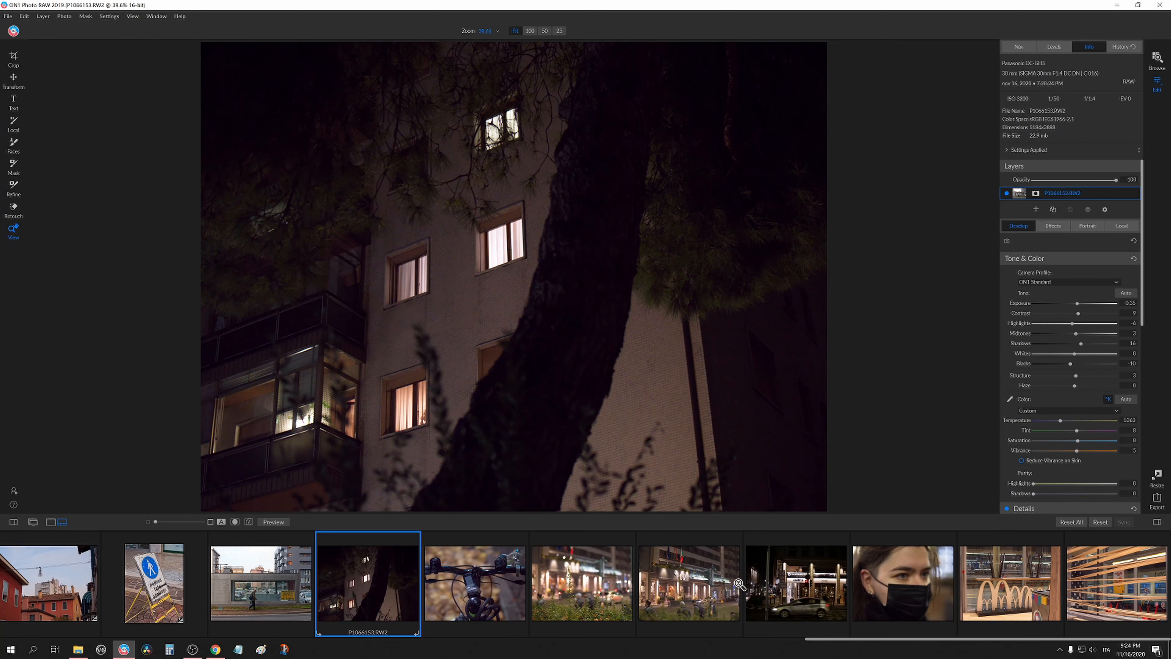
click(496, 225)
click(520, 291)
key(ctrl+shift+v)
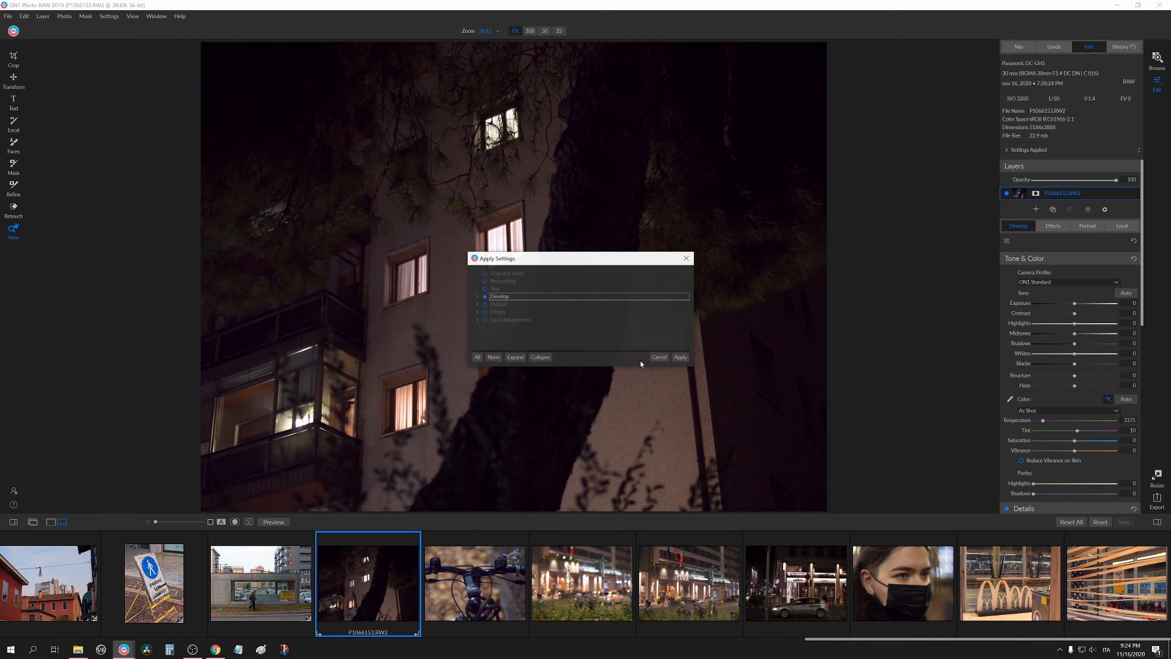
click(679, 357)
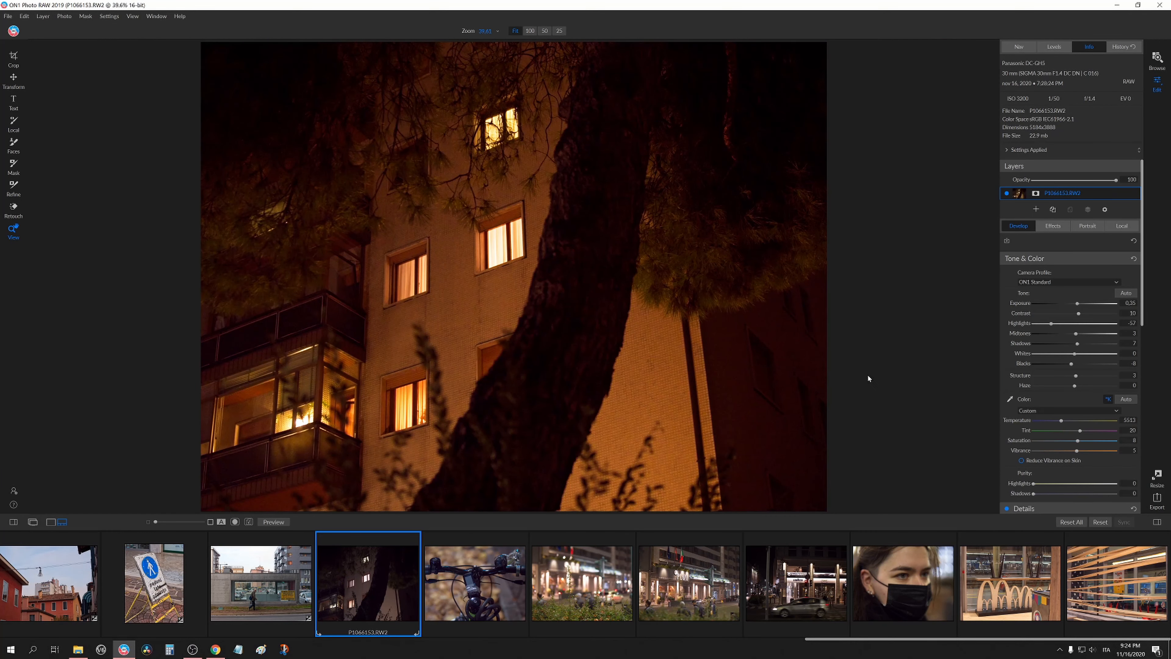
On the night photo, set Temperature to 3800, Highlights to 2, Midtones to -4 and Blacks to 22.
double_click(1026, 422)
drag(1043, 421, 1047, 421)
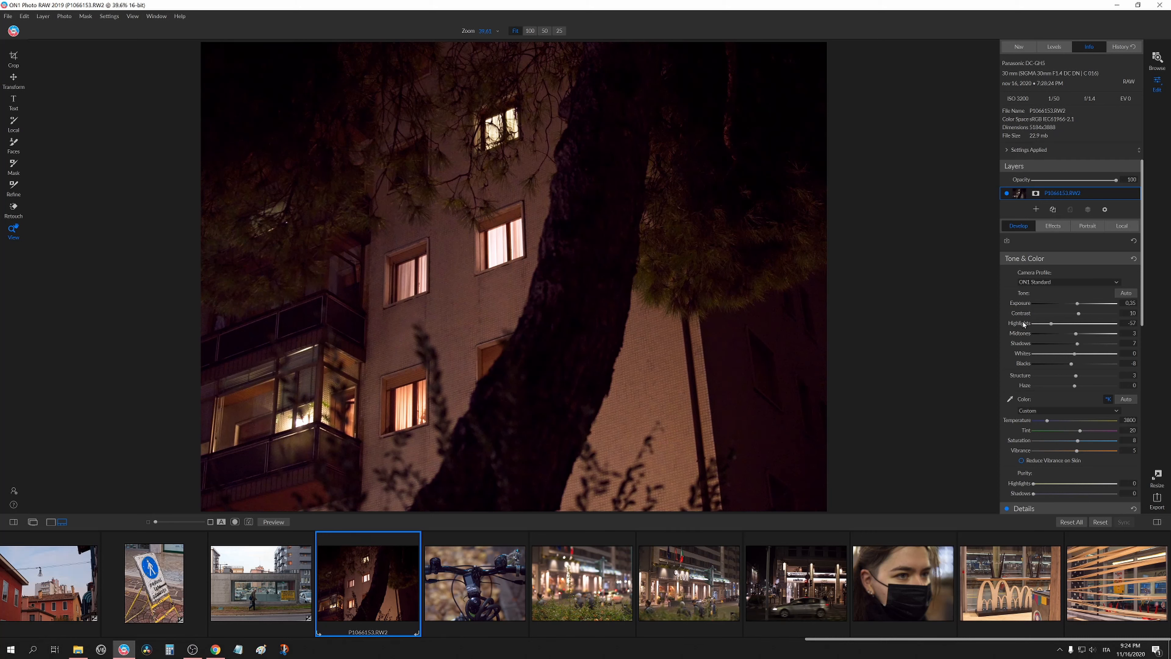
double_click(1023, 324)
click(1071, 323)
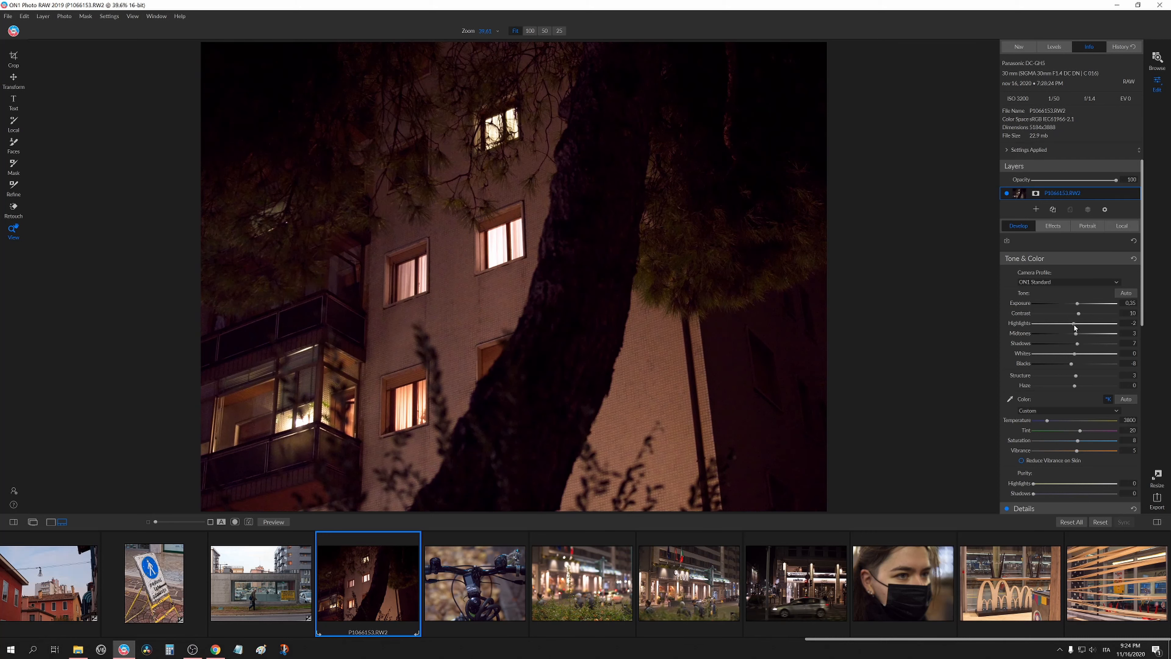
drag(1080, 347, 1064, 367)
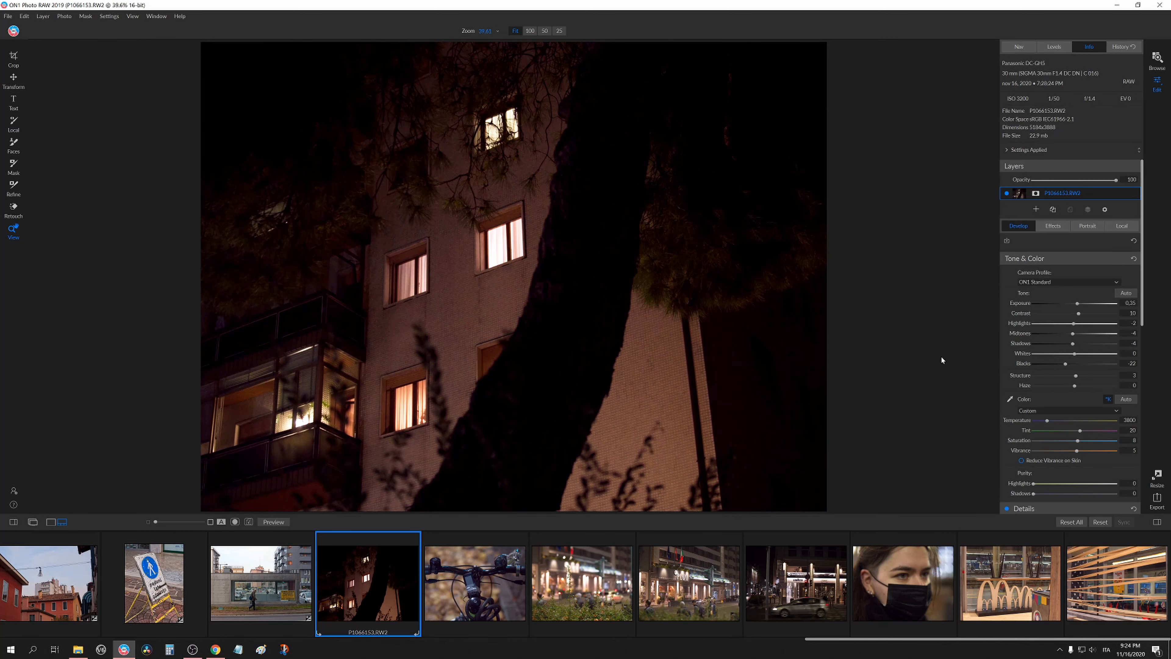
click(549, 284)
click(456, 312)
key(XF86AudioMute)
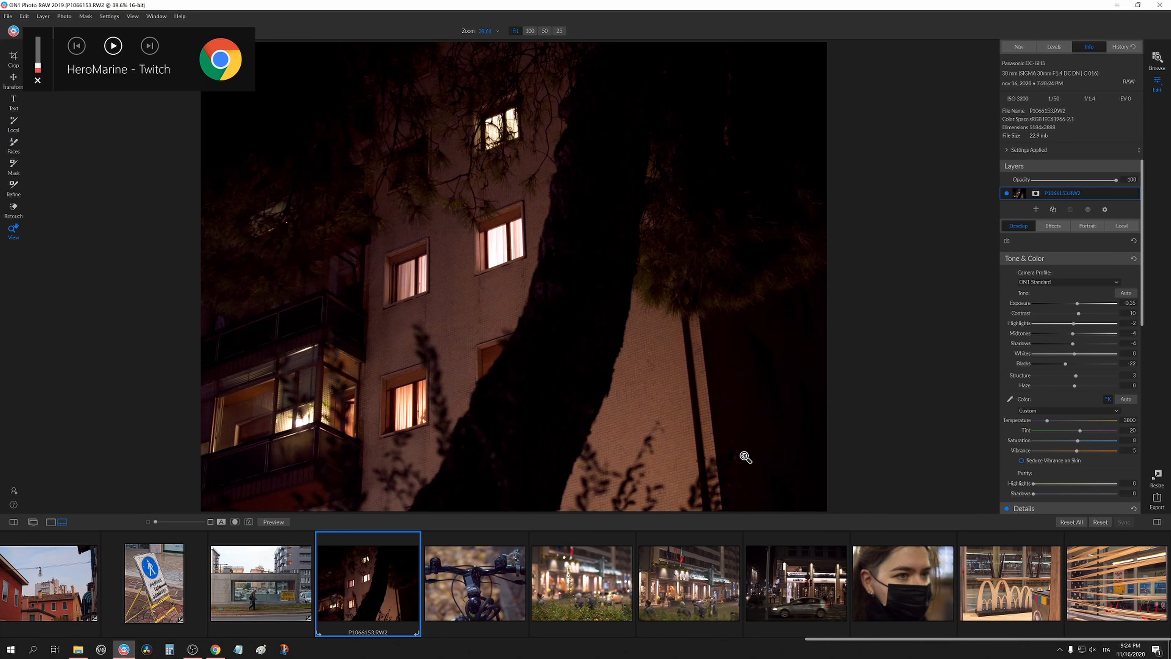
Move to the bicycle handlebar photo and paste the copied Develop settings onto it.
key(Right)
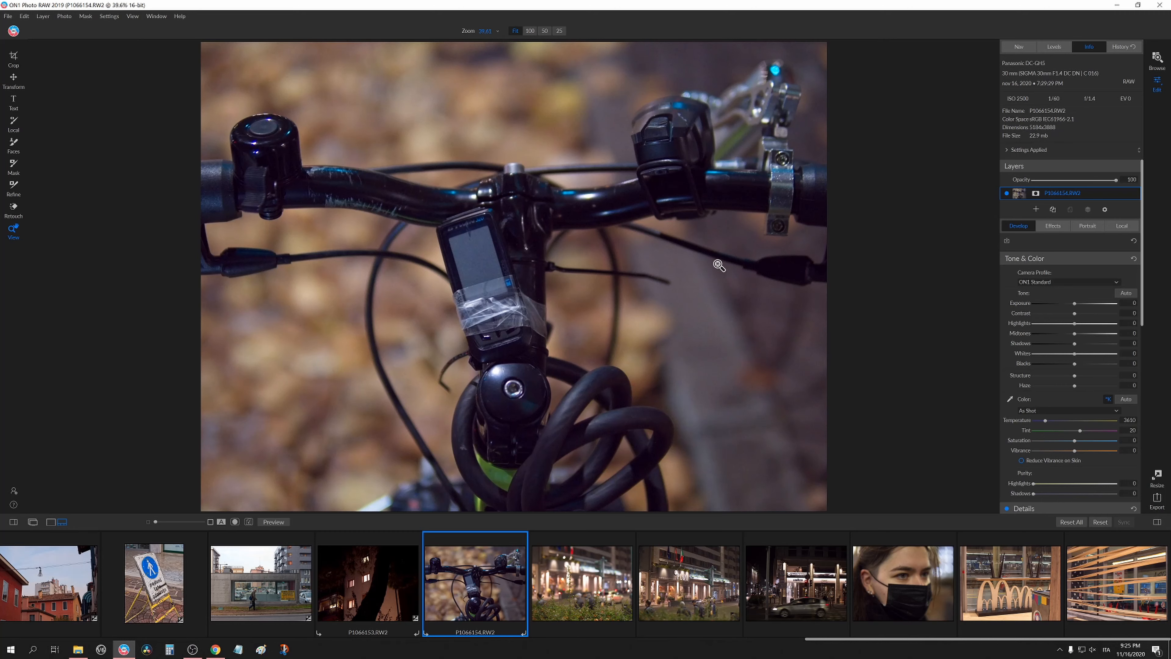
key(ctrl+shift+v)
click(681, 358)
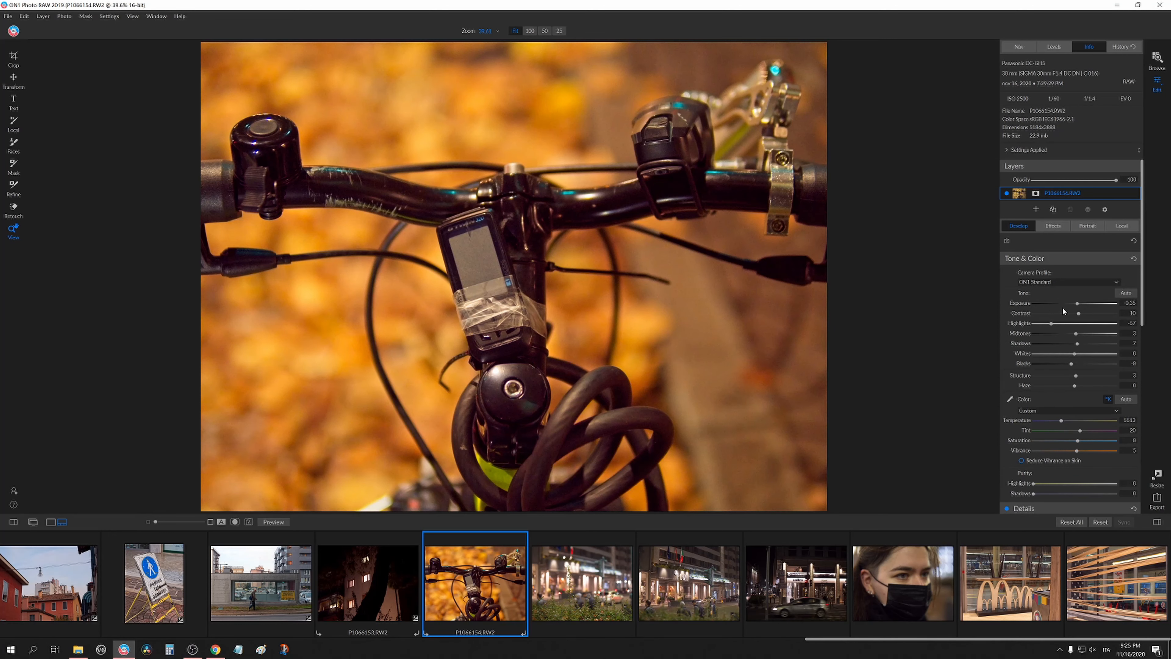
Reset the bicycle photo's Temperature, then set it to 4100.
double_click(1018, 422)
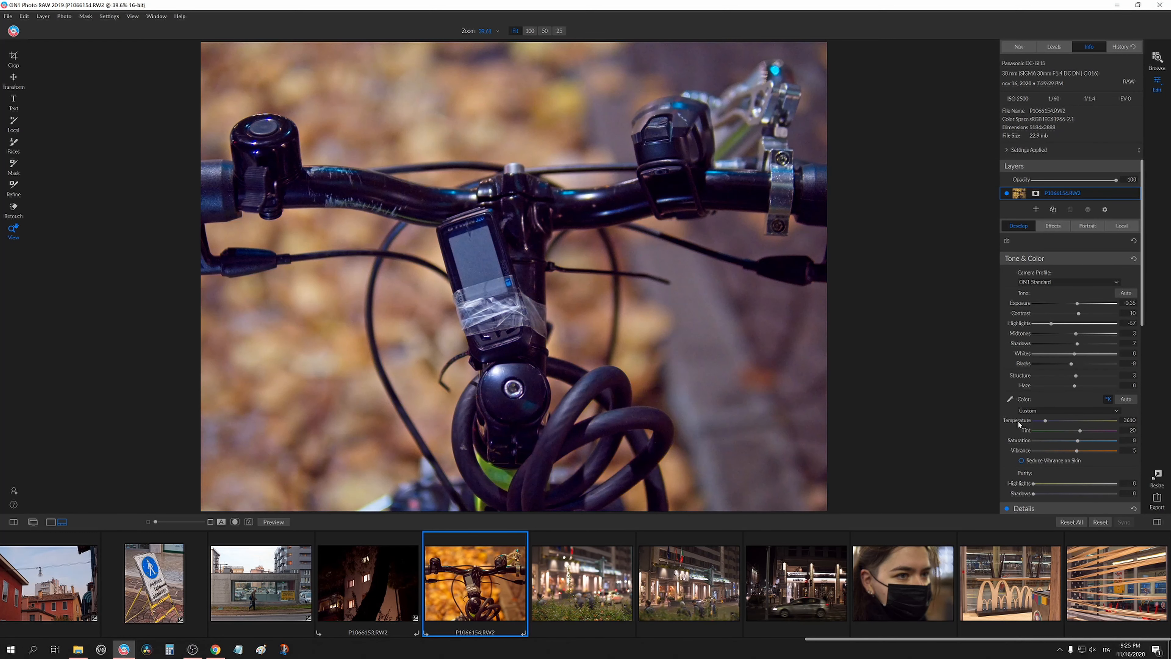
drag(1046, 423, 1051, 423)
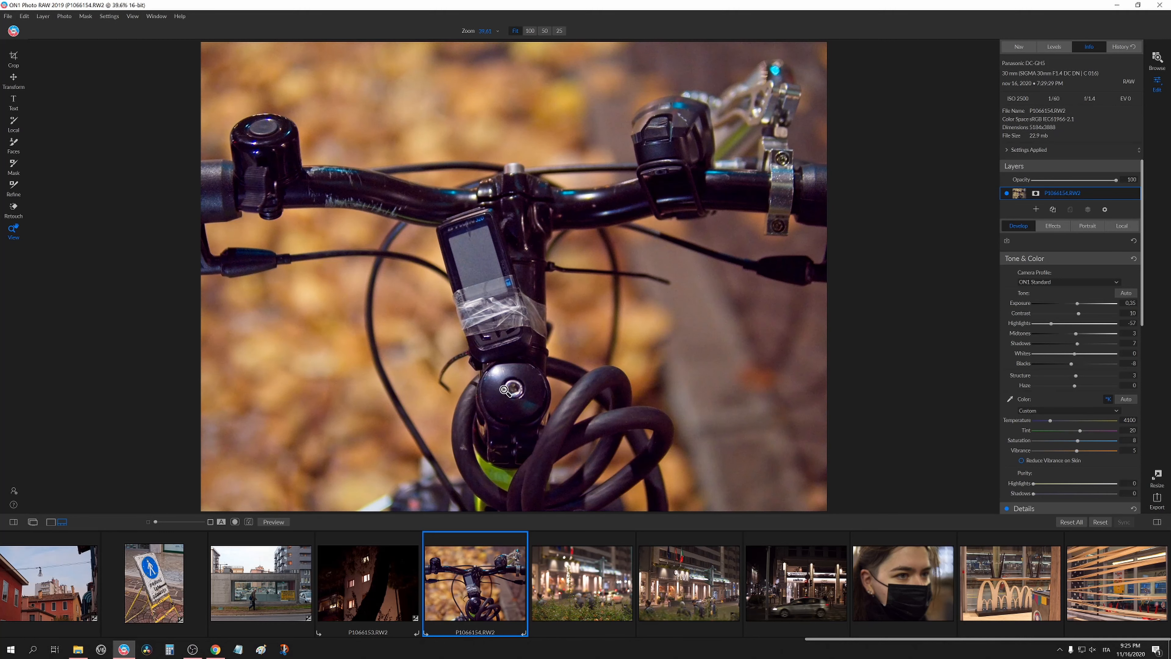
Adjust the bicycle photo's luminance noise reduction, checking the detail zoomed in.
click(503, 388)
click(481, 351)
scroll(1016, 396, down, 6)
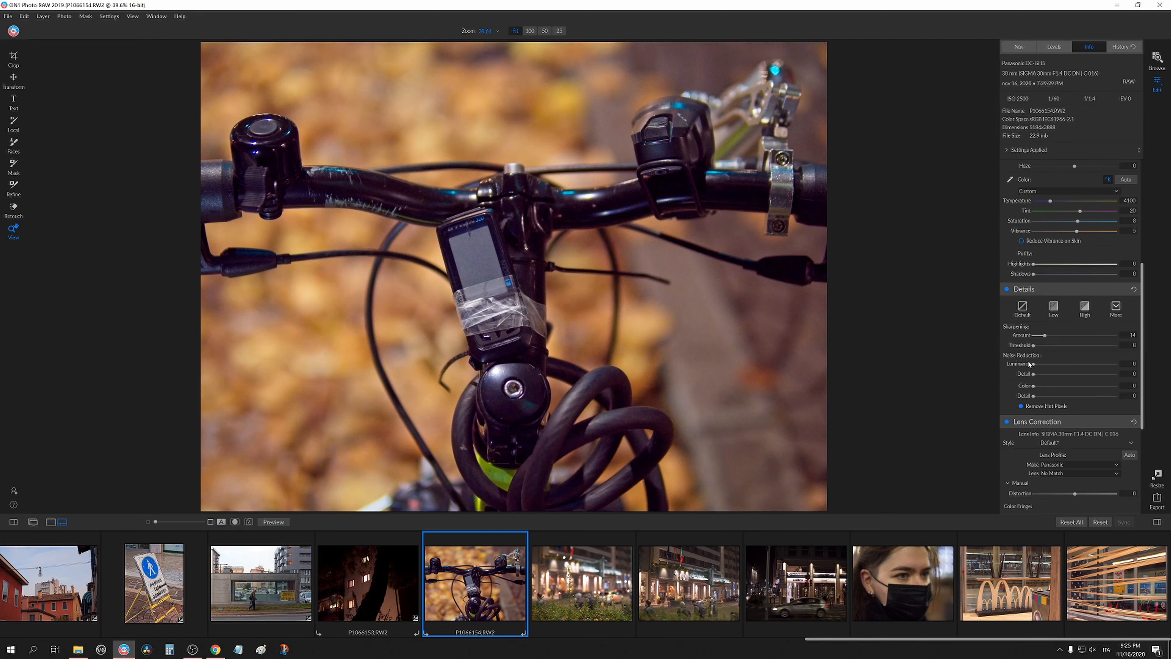
drag(1034, 364, 1116, 385)
drag(1034, 396, 1092, 364)
double_click(1056, 387)
key(ctrl+z)
click(517, 244)
click(517, 243)
click(1053, 364)
click(1065, 374)
click(1059, 386)
drag(1065, 373, 1044, 375)
scroll(1039, 330, up, 5)
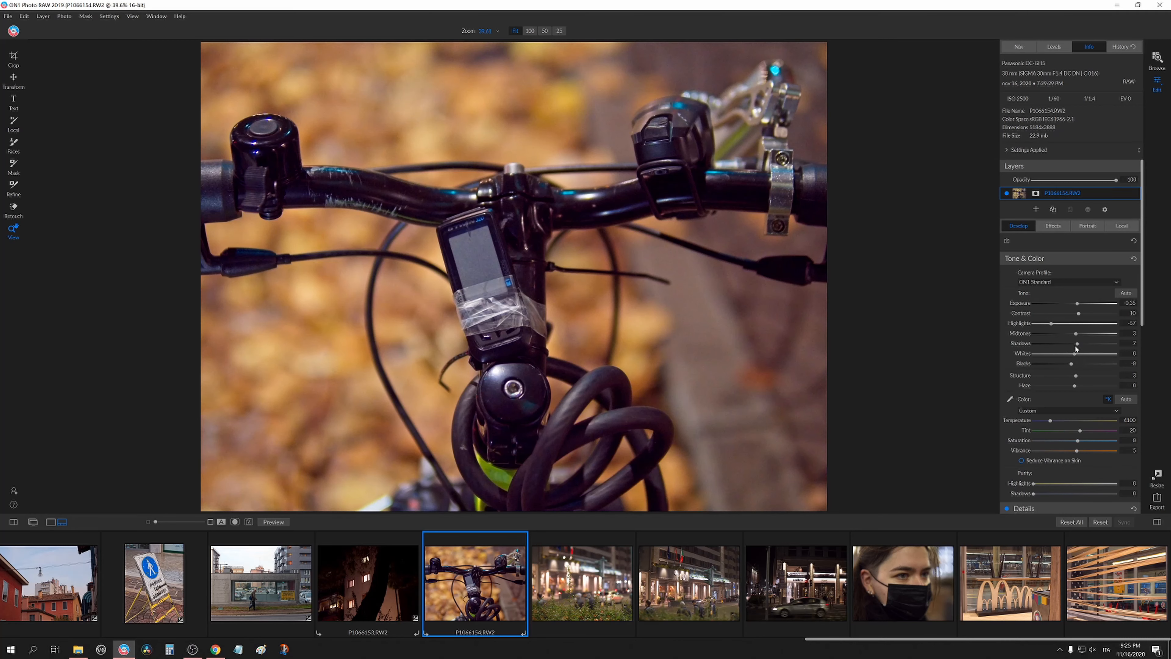
Set the bicycle photo's Shadows to -46 and Exposure to 0.8.
drag(1076, 348, 1057, 349)
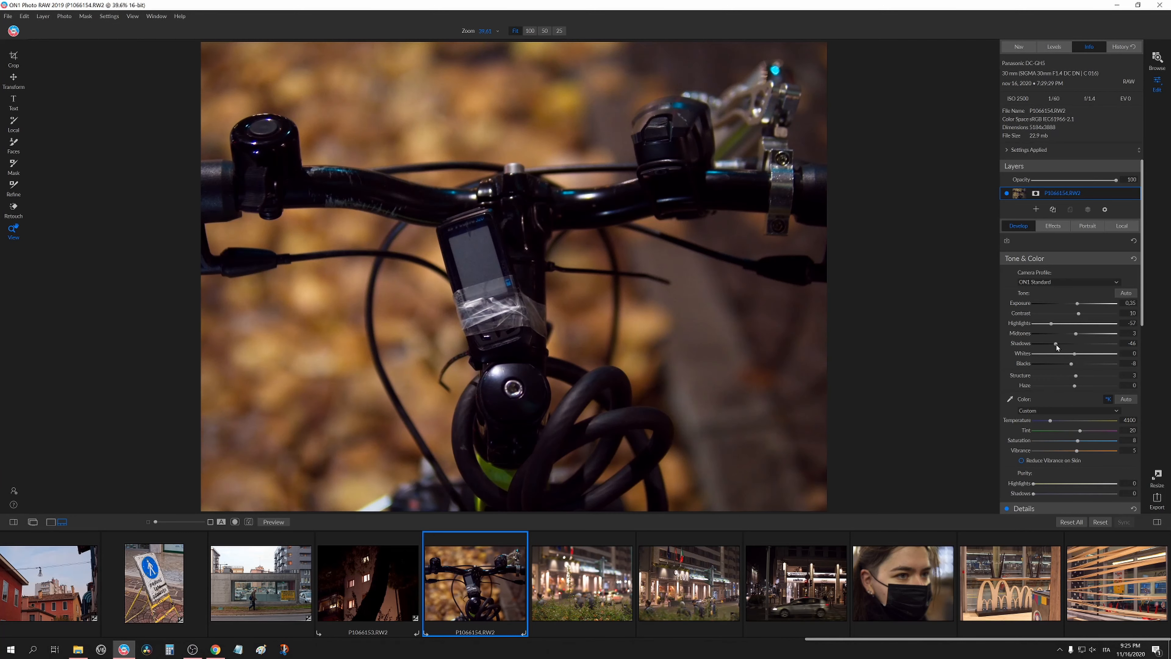
drag(1079, 333, 1081, 304)
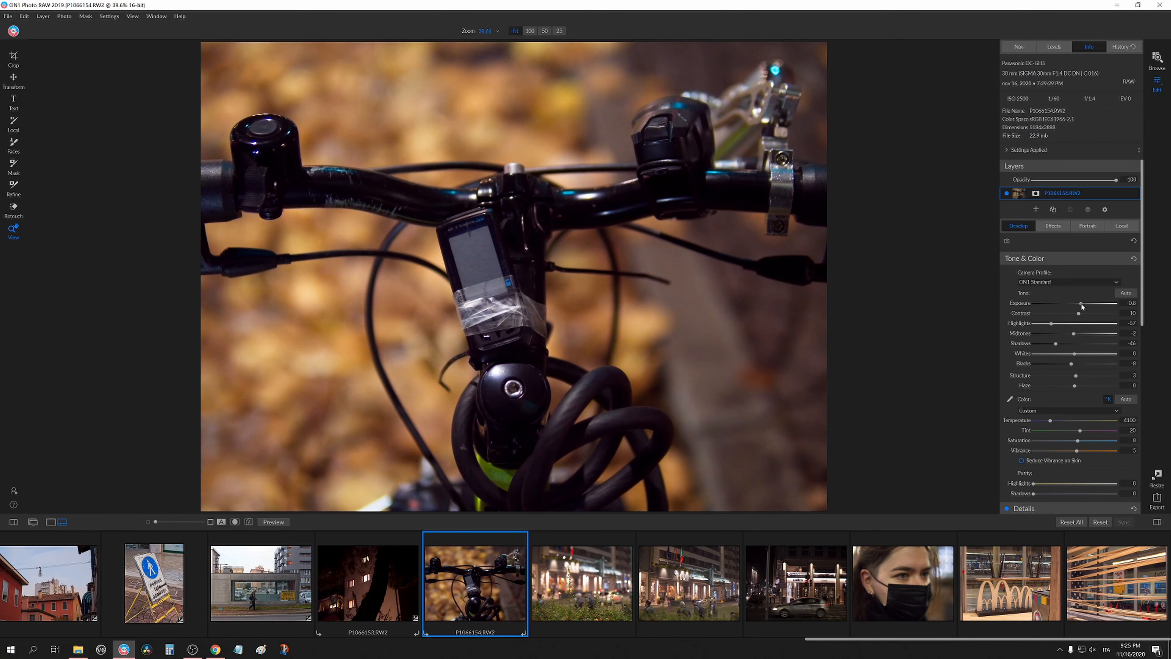
Open the night street photo with the plant and set Contrast 16, Midtones 7 and Shadows -33.
click(606, 583)
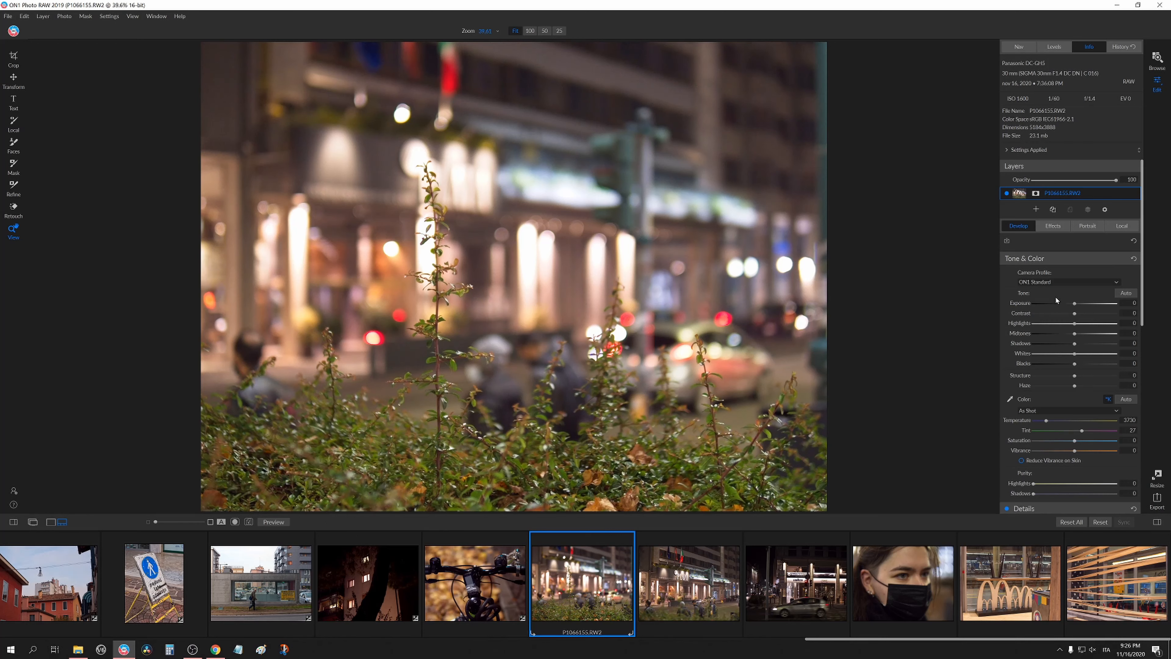
drag(1080, 338, 1071, 364)
Open the Plaza hotel photo and paste the copied Develop settings onto it.
mouse_move(581, 588)
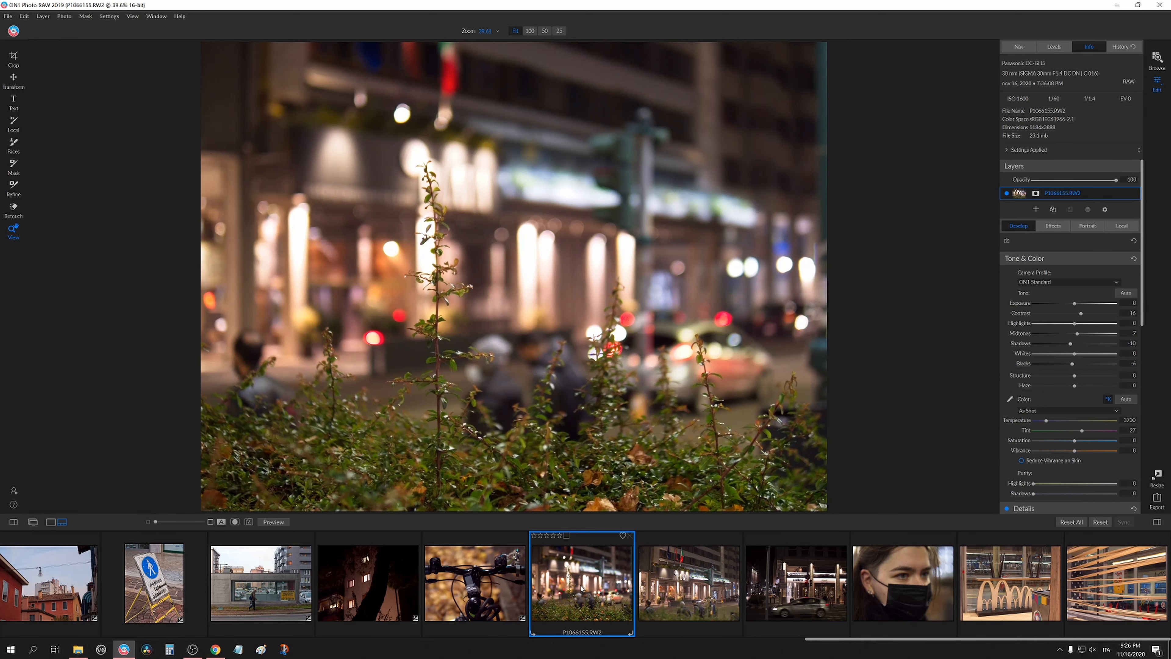
click(668, 588)
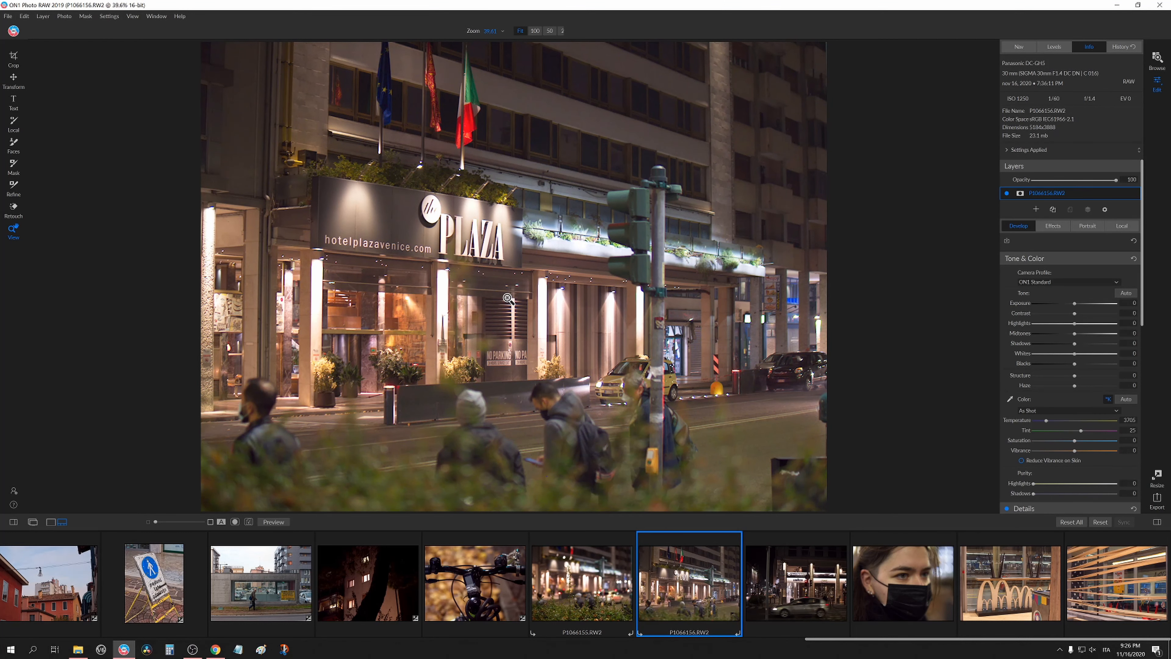
key(ctrl+shift+v)
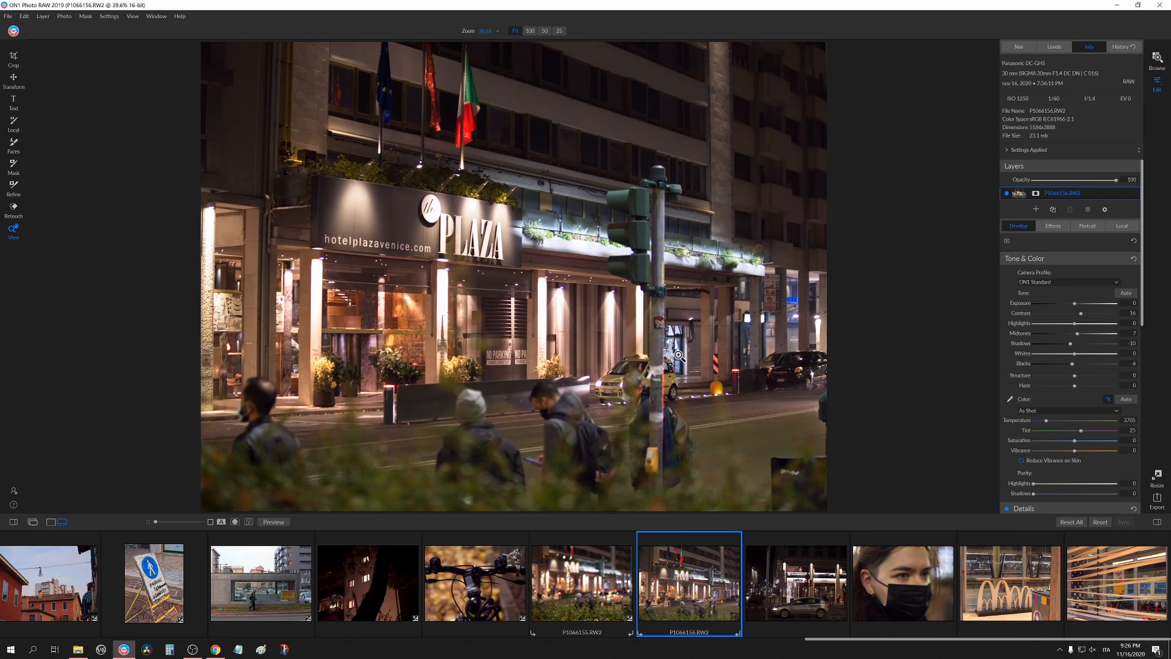
Inspect the Plaza photo at 100% and raise the lens correction fall-off Amount to maximum.
click(465, 227)
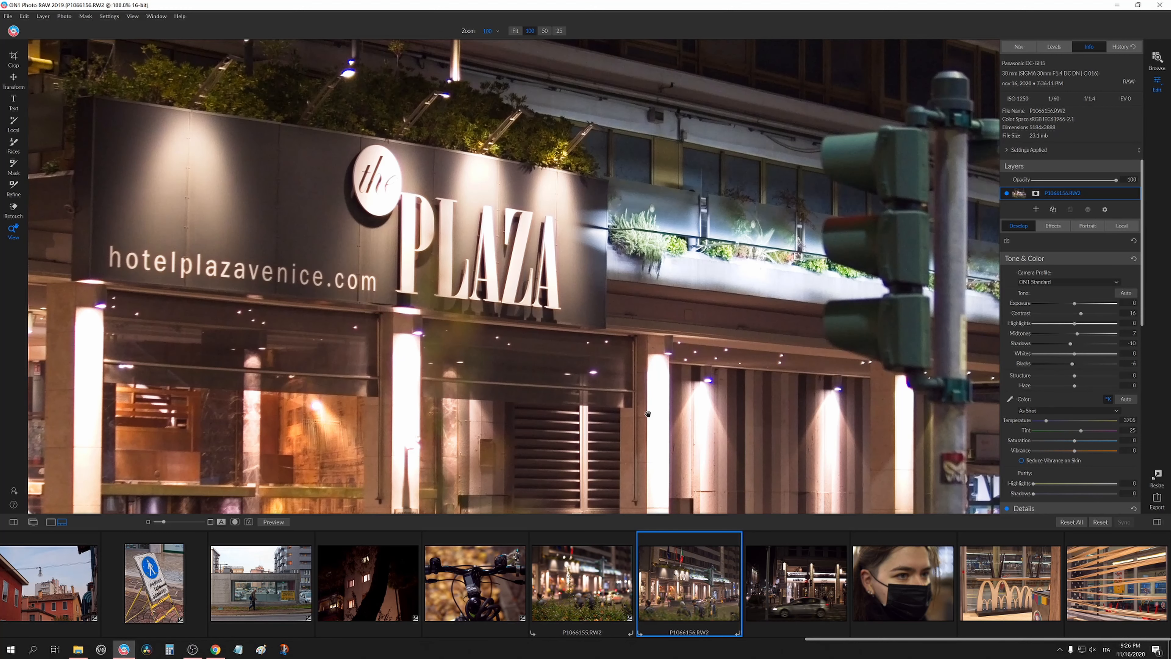
drag(648, 414, 633, 359)
scroll(1061, 402, down, 5)
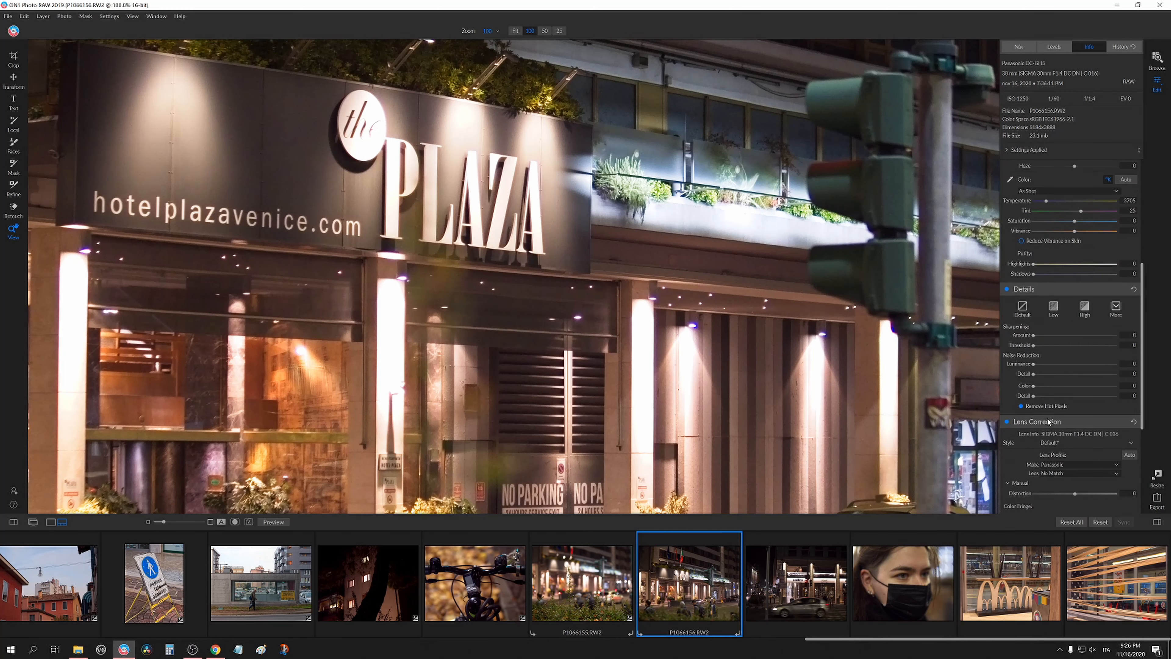
scroll(1049, 422, down, 5)
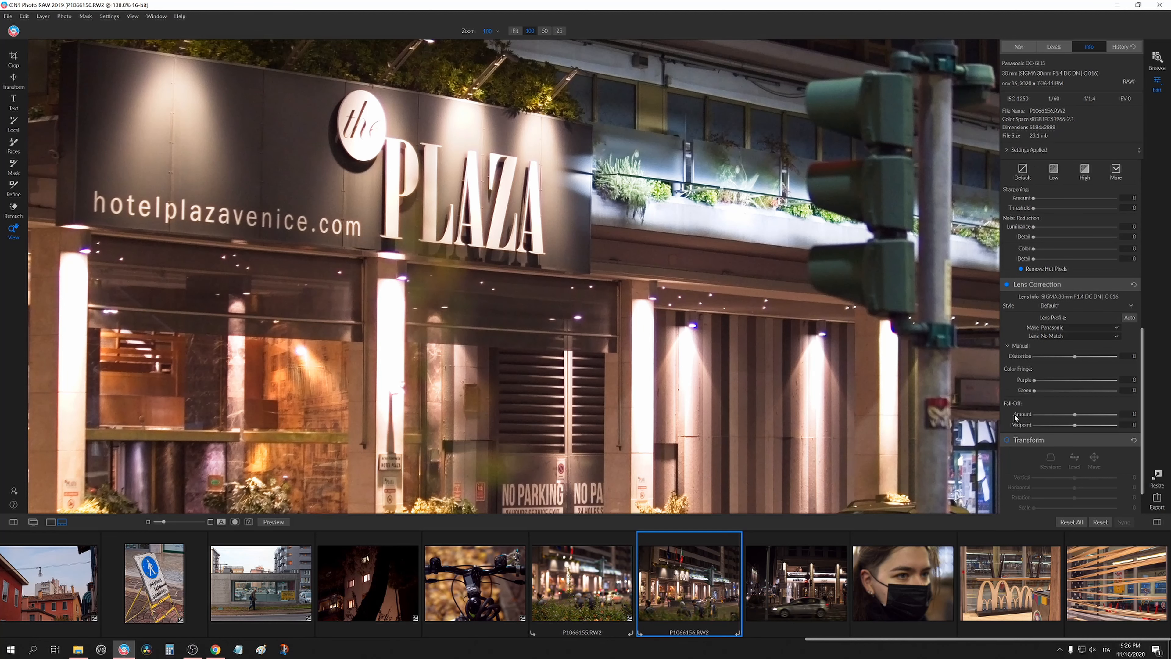
drag(1070, 379, 1136, 381)
click(722, 356)
Select the Lavazza street photo with the passing car and paste the copied Develop settings.
click(789, 570)
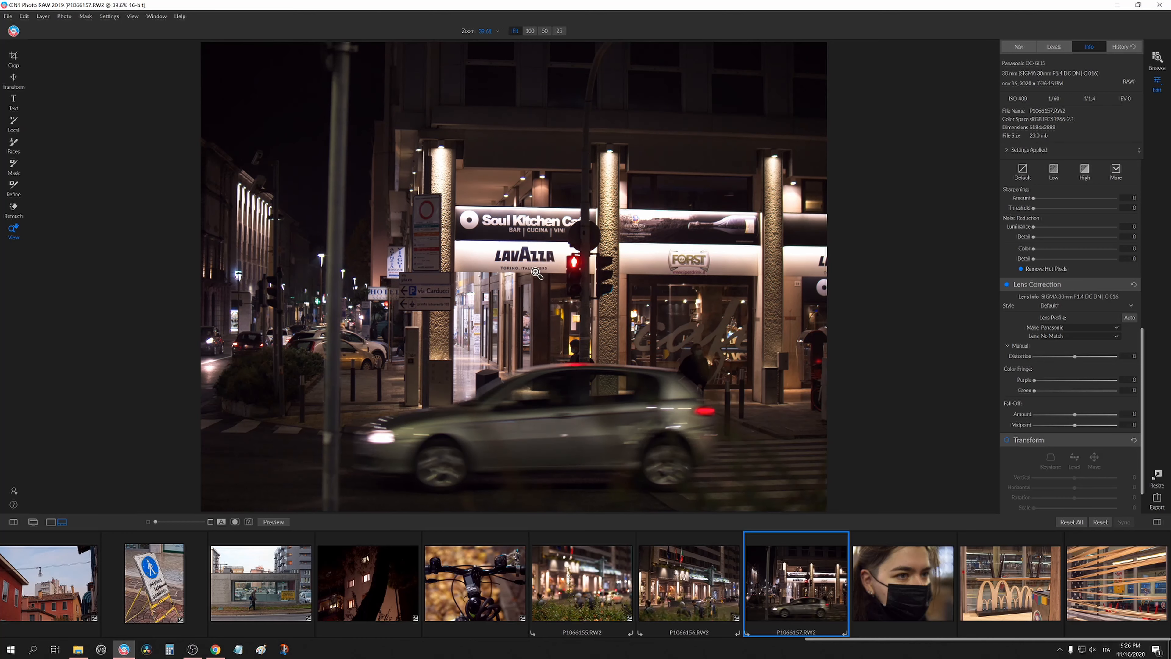
key(ctrl+alt+v)
click(681, 357)
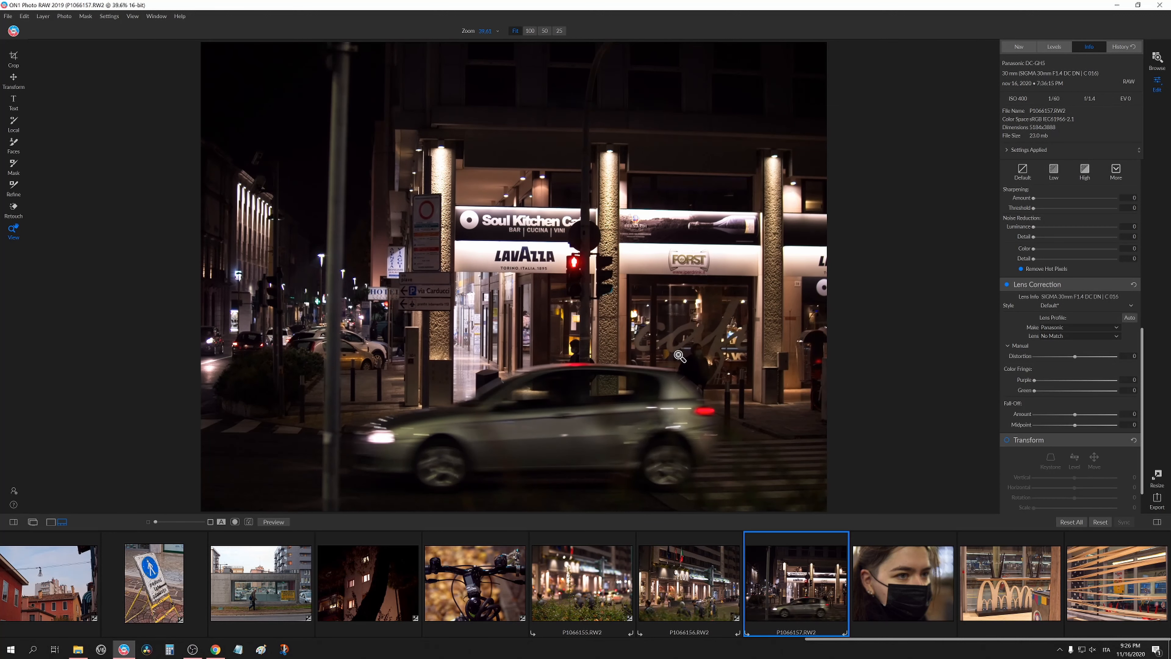
Crop the Lavazza photo slightly, trimming its edges with the Crop tool.
click(534, 257)
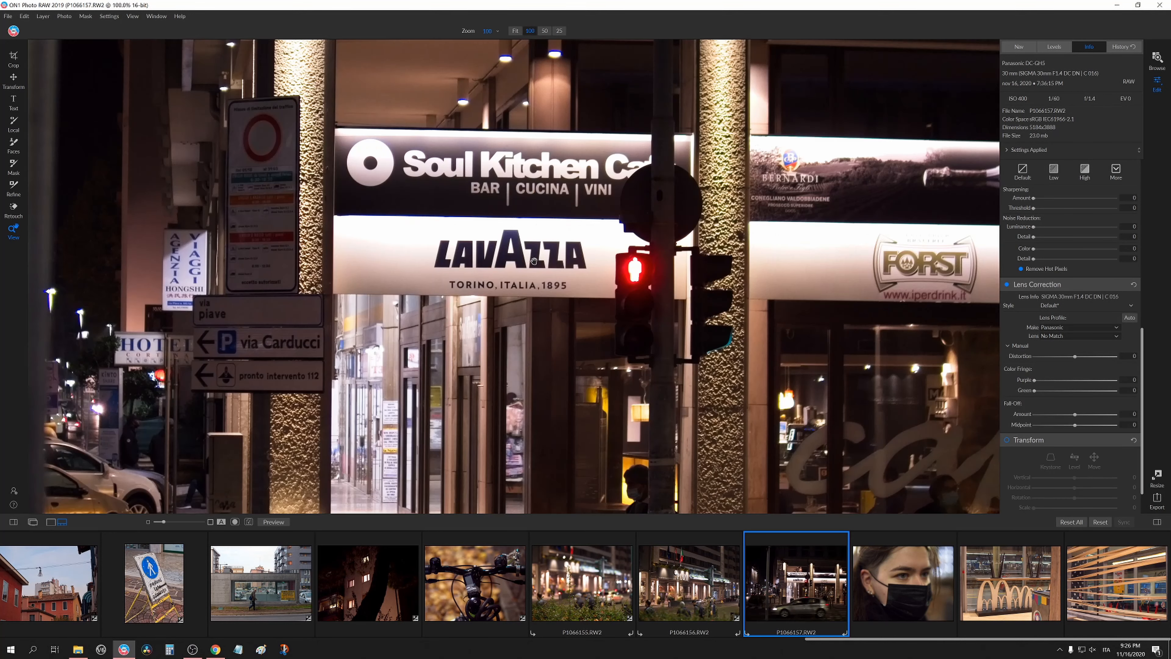
drag(572, 334, 626, 252)
click(644, 358)
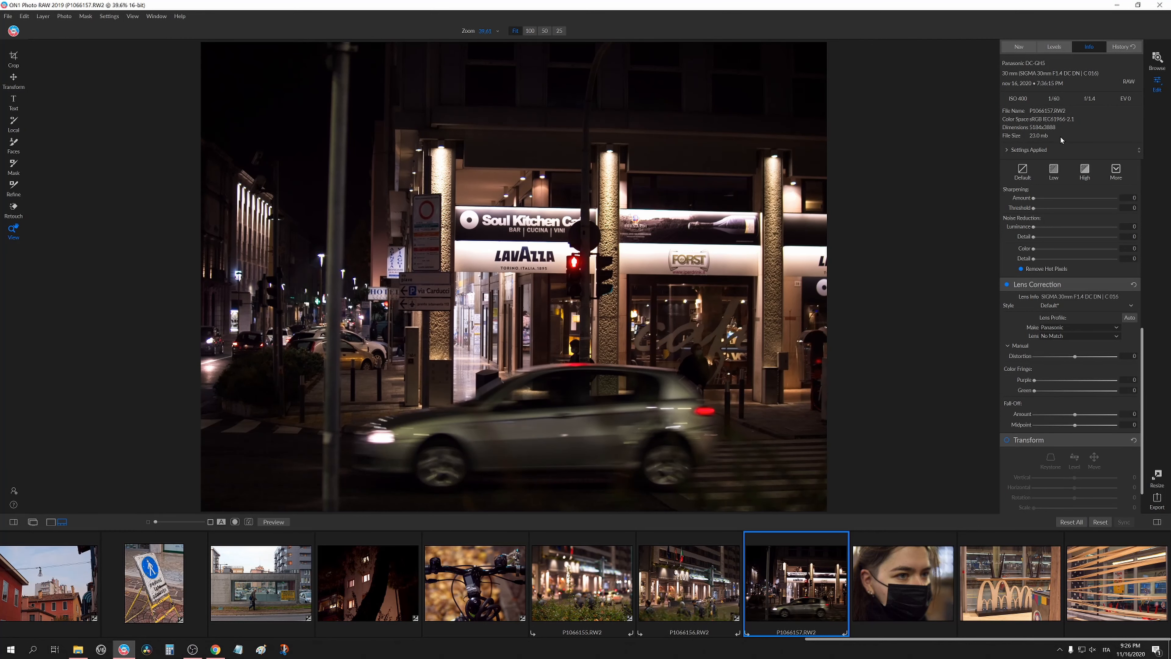
click(14, 59)
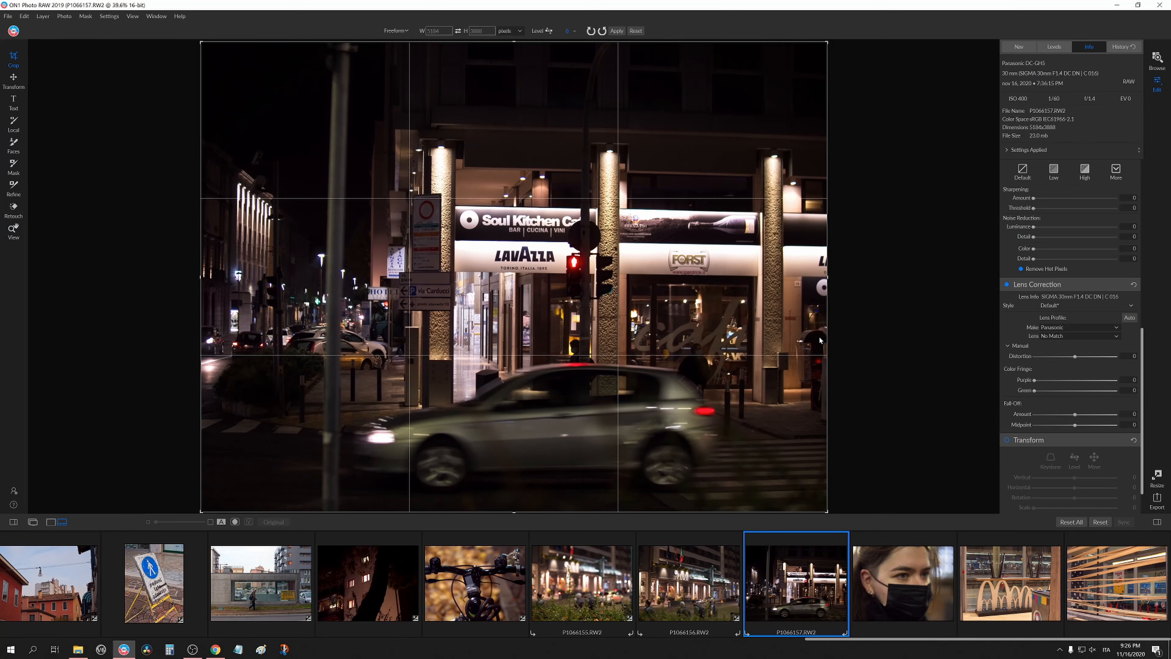
drag(841, 337, 834, 330)
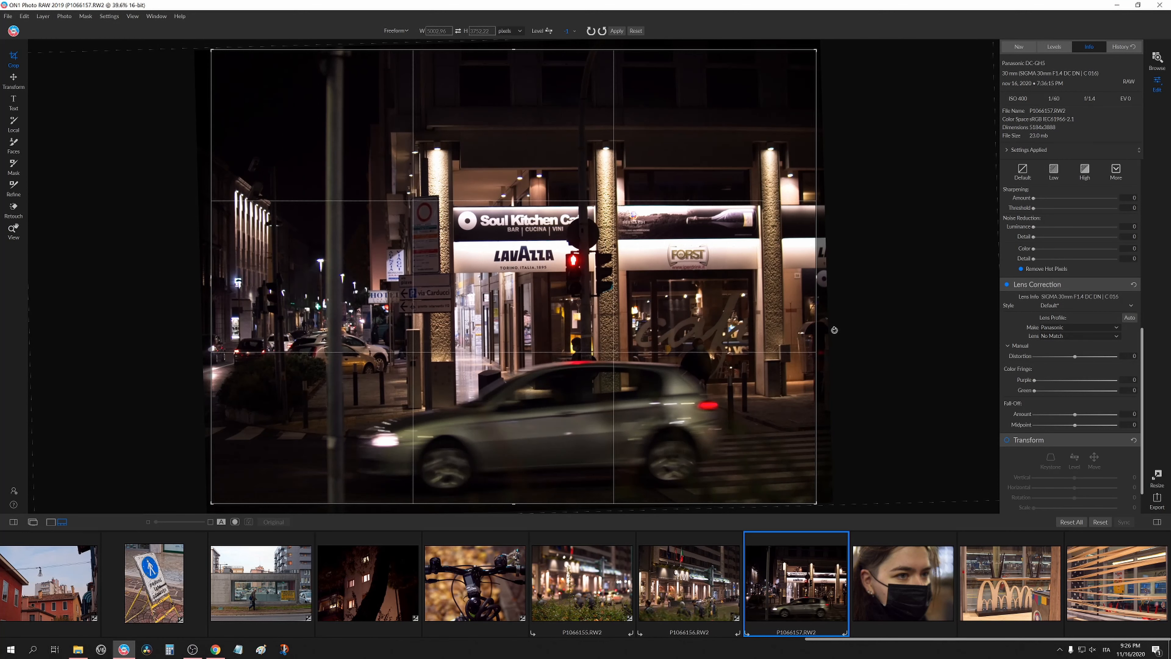
key(Return)
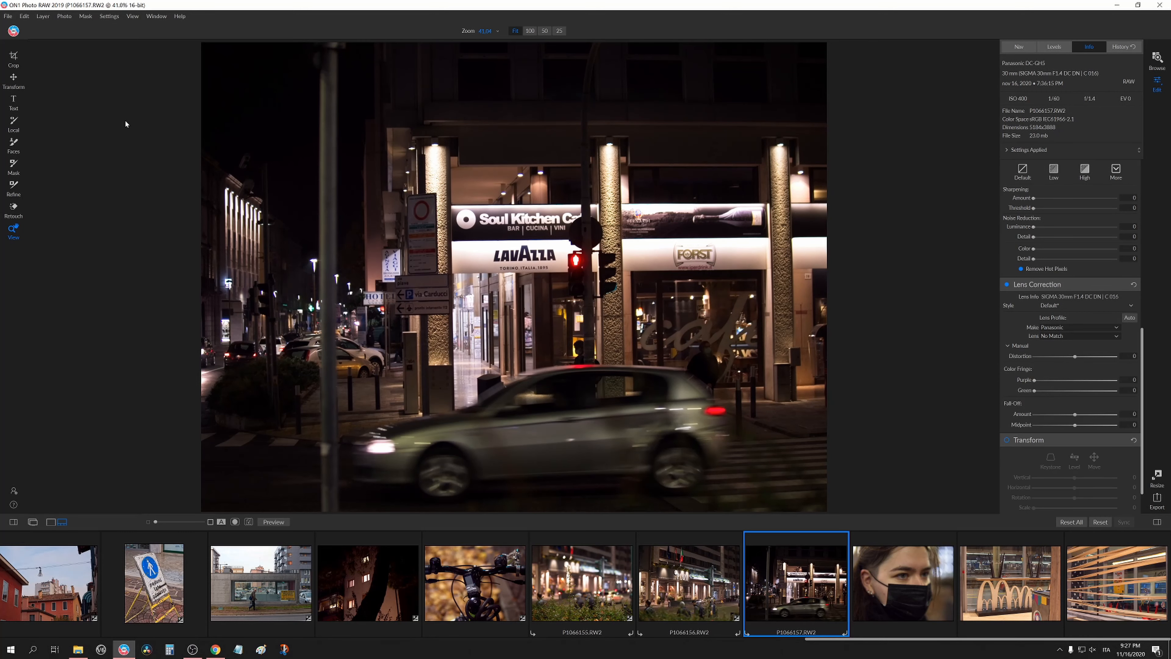
click(14, 58)
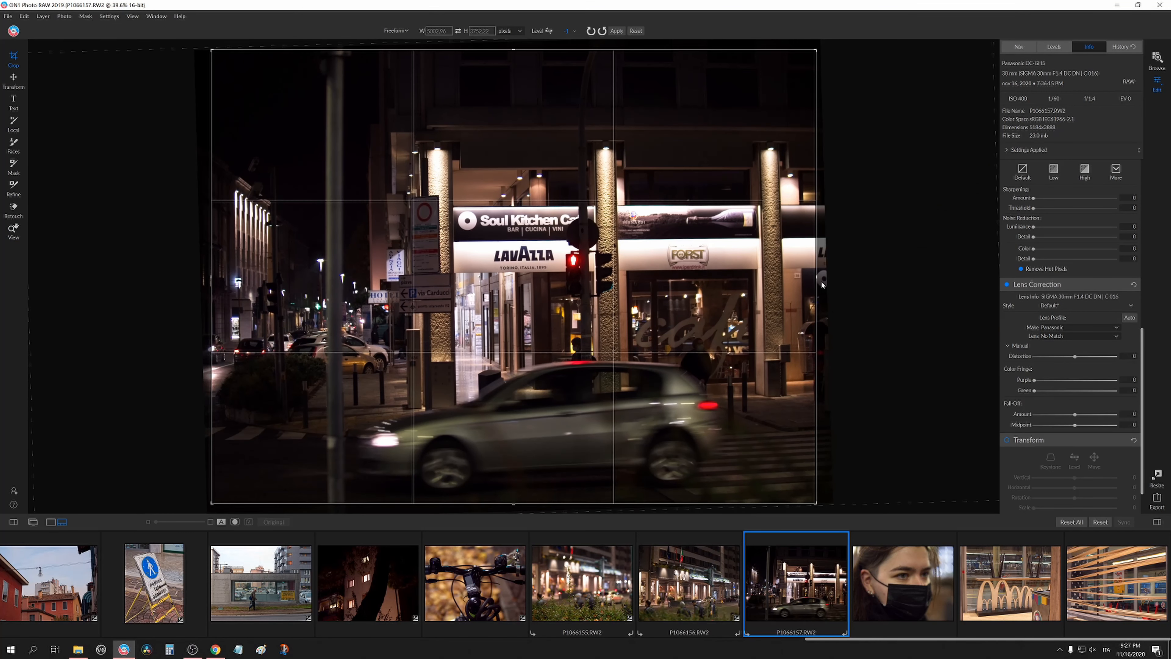
drag(825, 285, 825, 279)
key(Return)
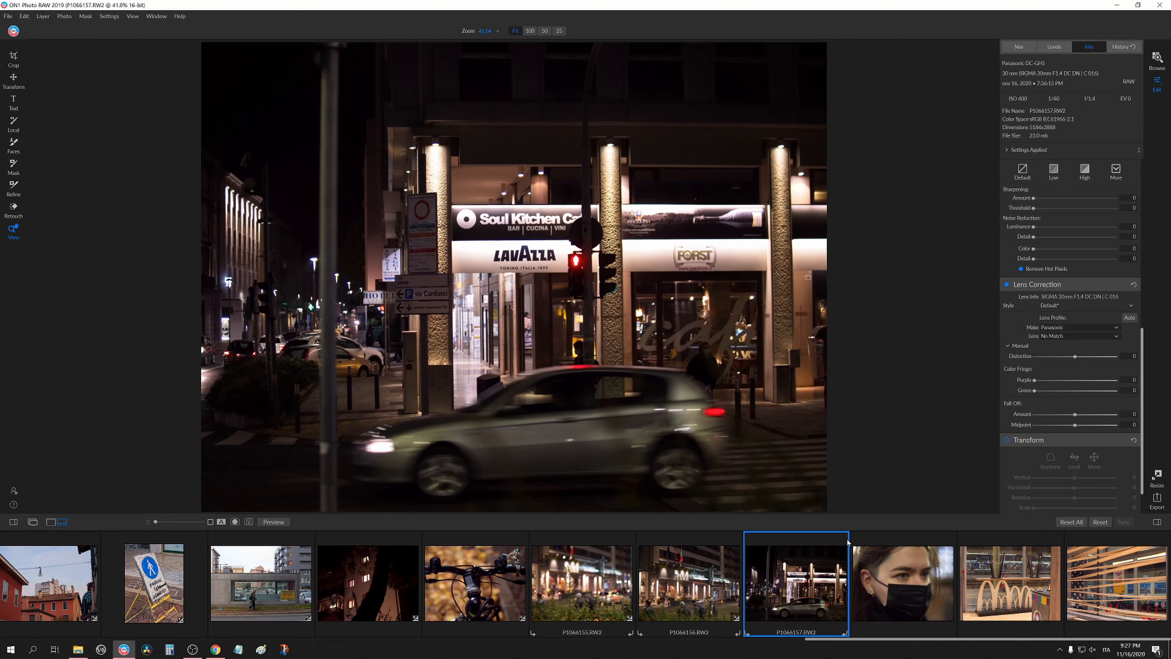
Paste the copied Develop settings onto the McDonald's arches photo.
click(895, 590)
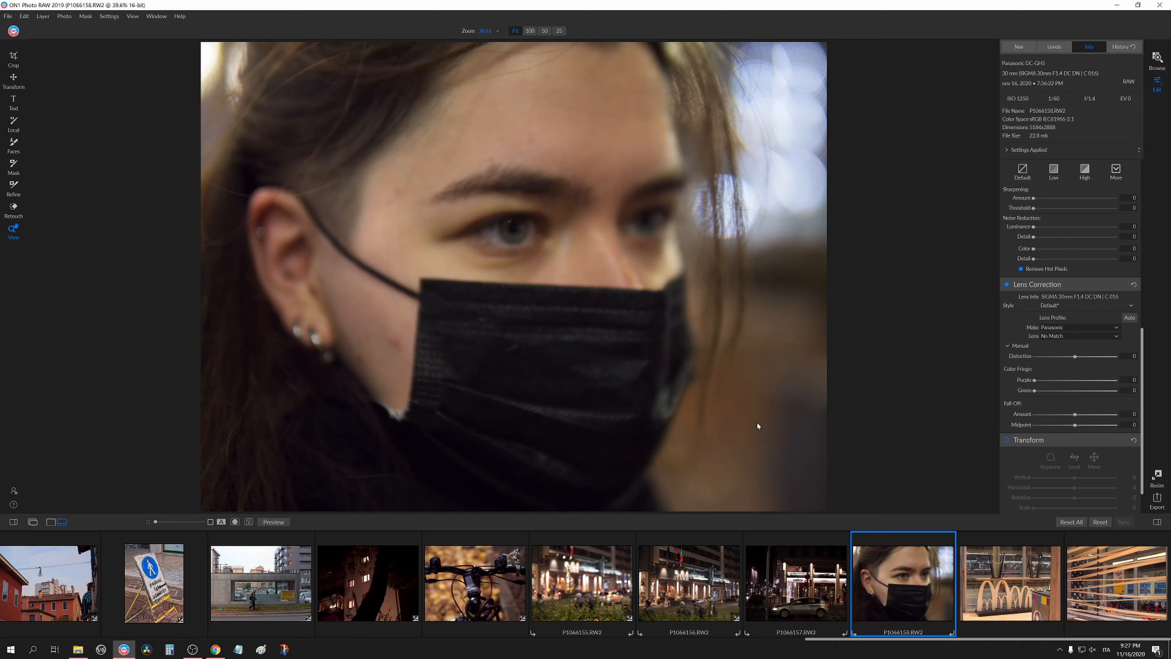
key(ctrl+alt+v)
click(681, 357)
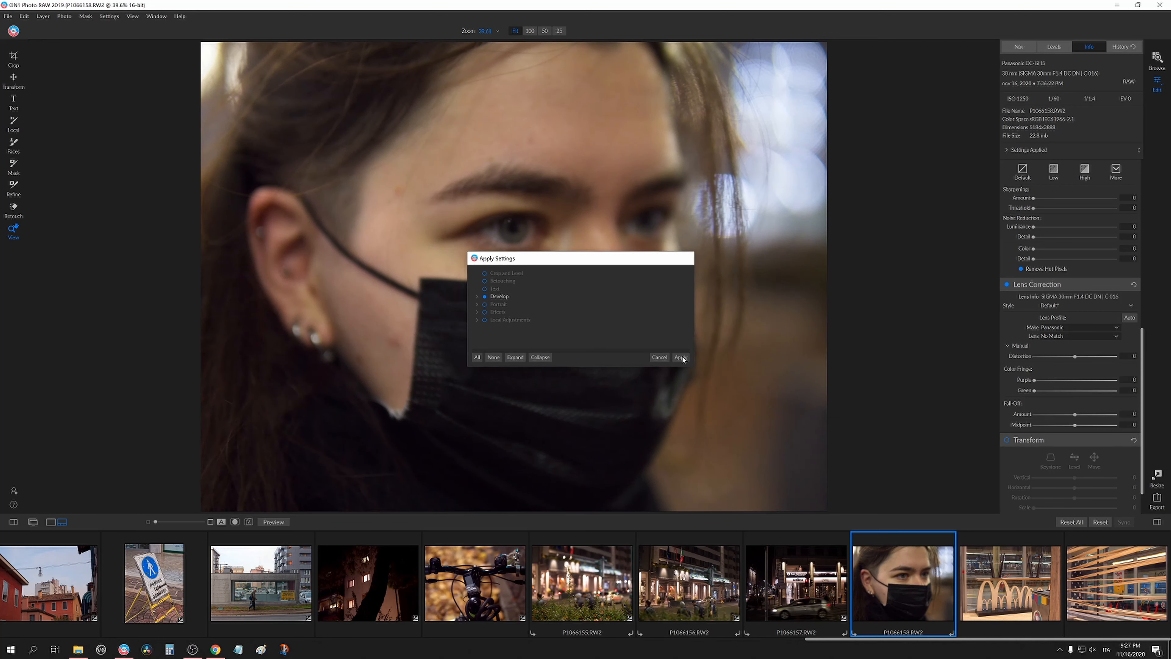
click(1000, 569)
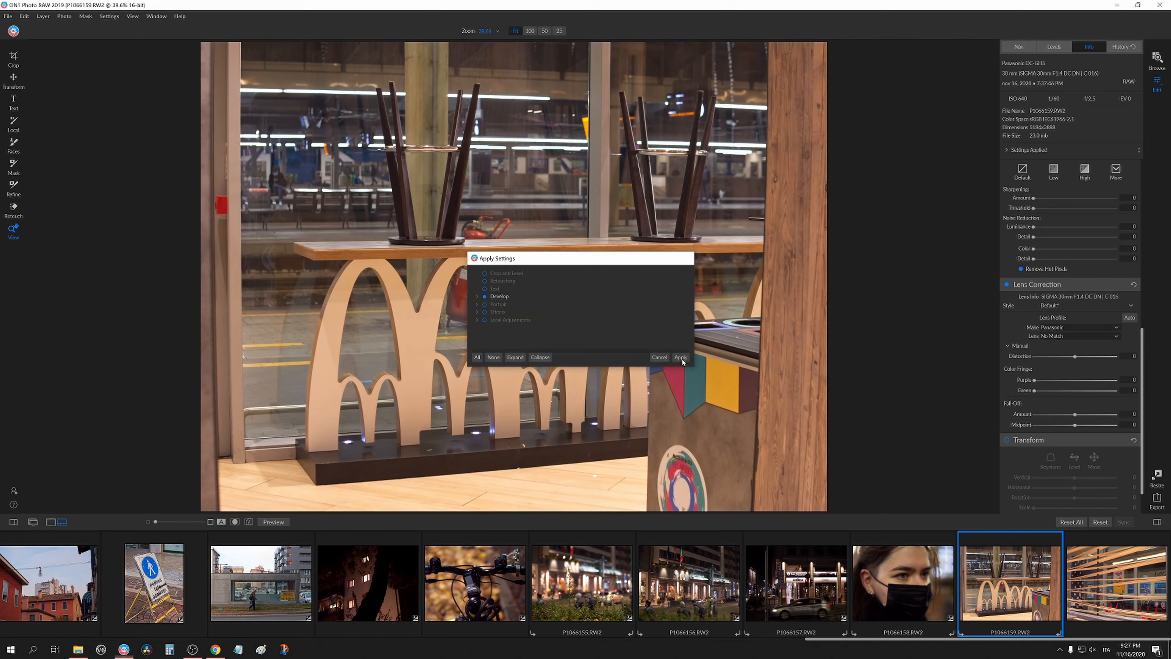
click(680, 355)
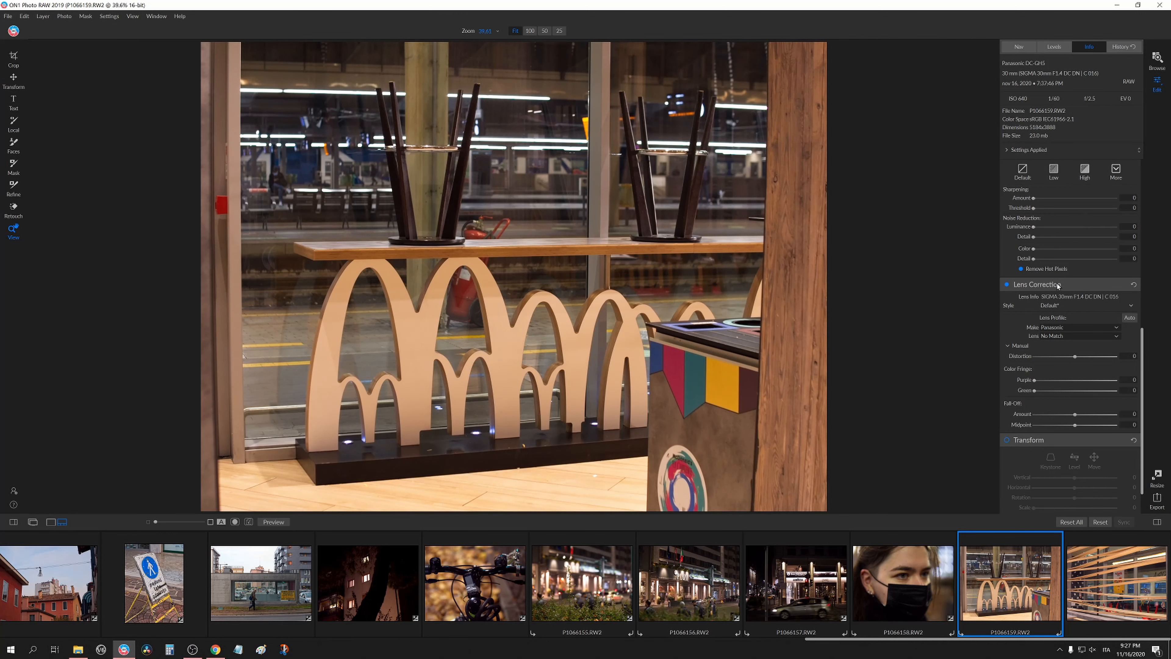
On the McDonald's photo, set Shadows to -15 and Blacks to -13 and slightly lower Exposure.
scroll(1060, 300, up, 5)
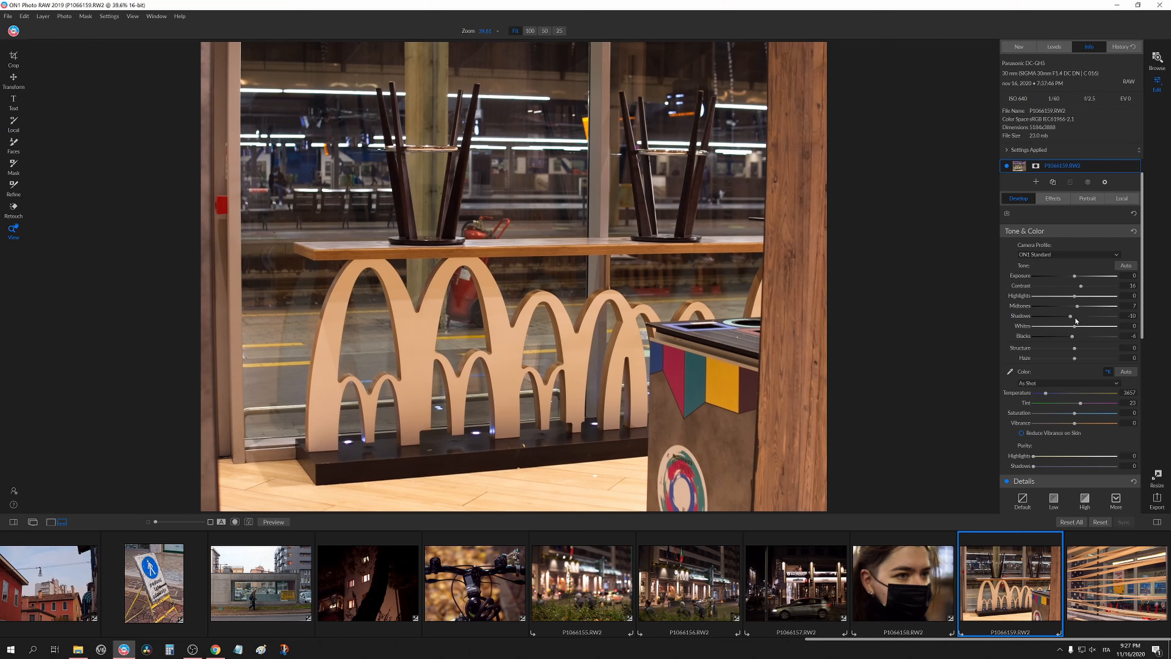
drag(1070, 317, 1070, 340)
drag(1077, 279, 1076, 278)
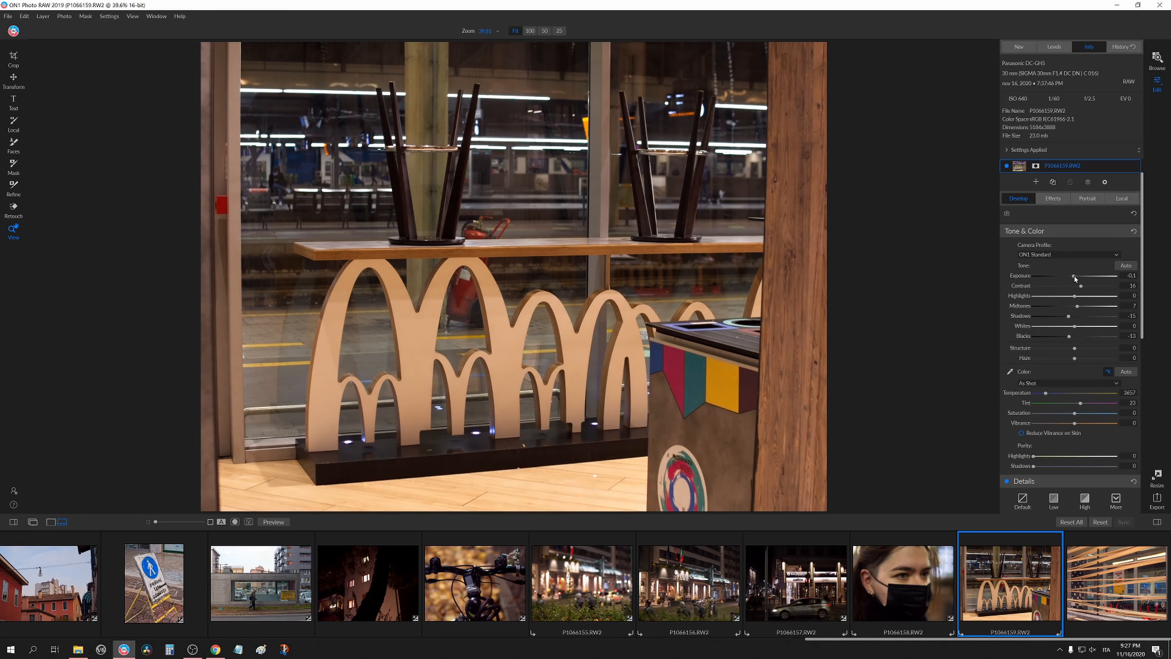
click(421, 215)
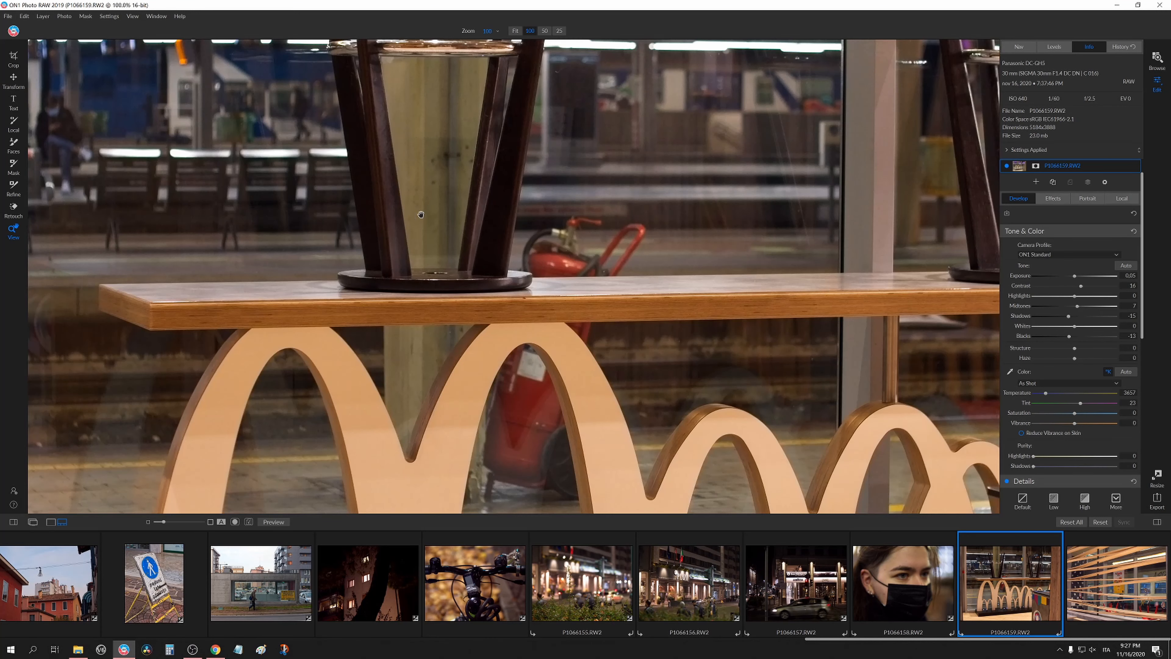
click(487, 270)
Select the photo of the train behind wooden slats and paste the copied Develop settings.
click(1124, 592)
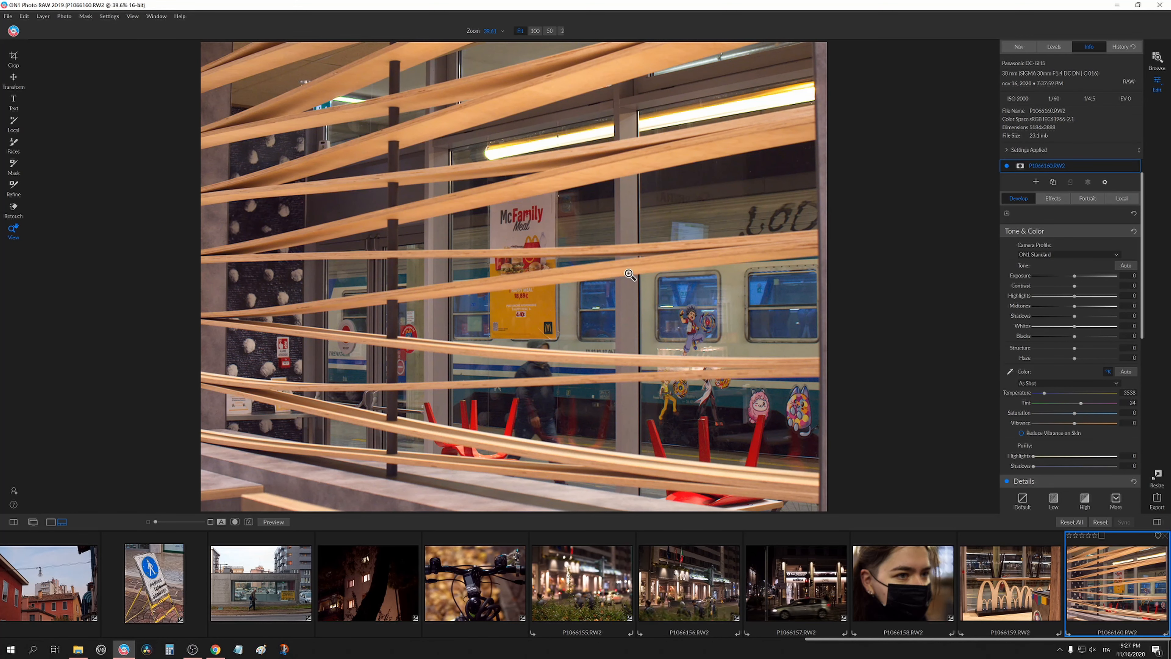
key(ctrl+alt+v)
click(681, 358)
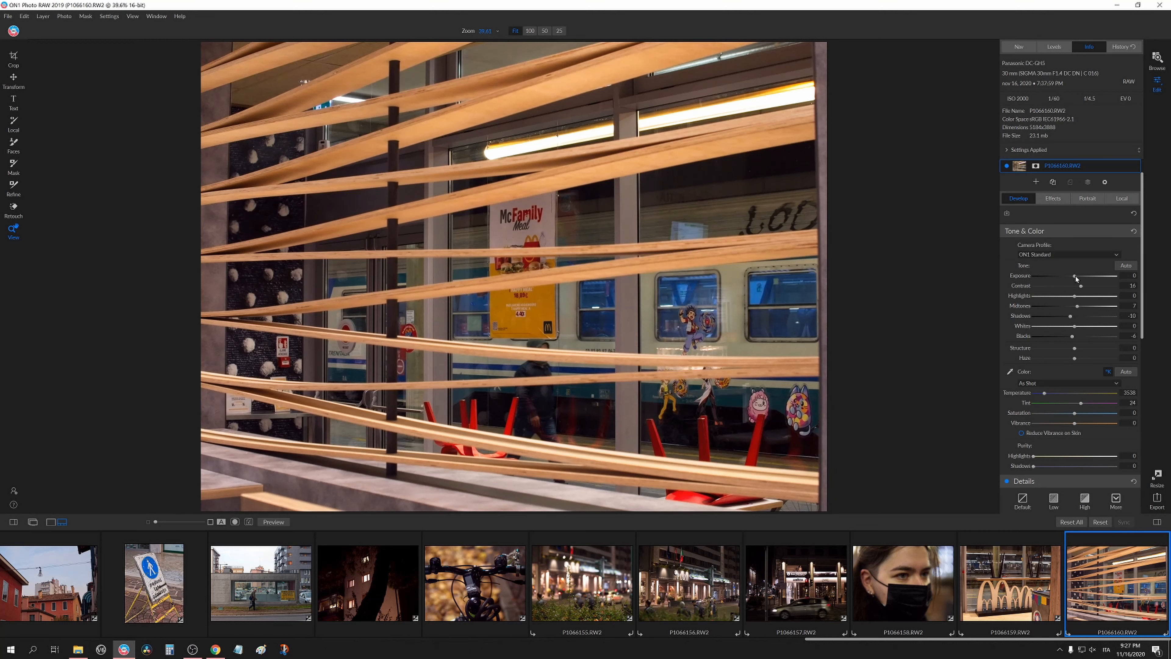
On the wooden slats photo, set Exposure to 0.25 and Whites to 2, checking the result at 100%.
drag(1075, 277, 1077, 278)
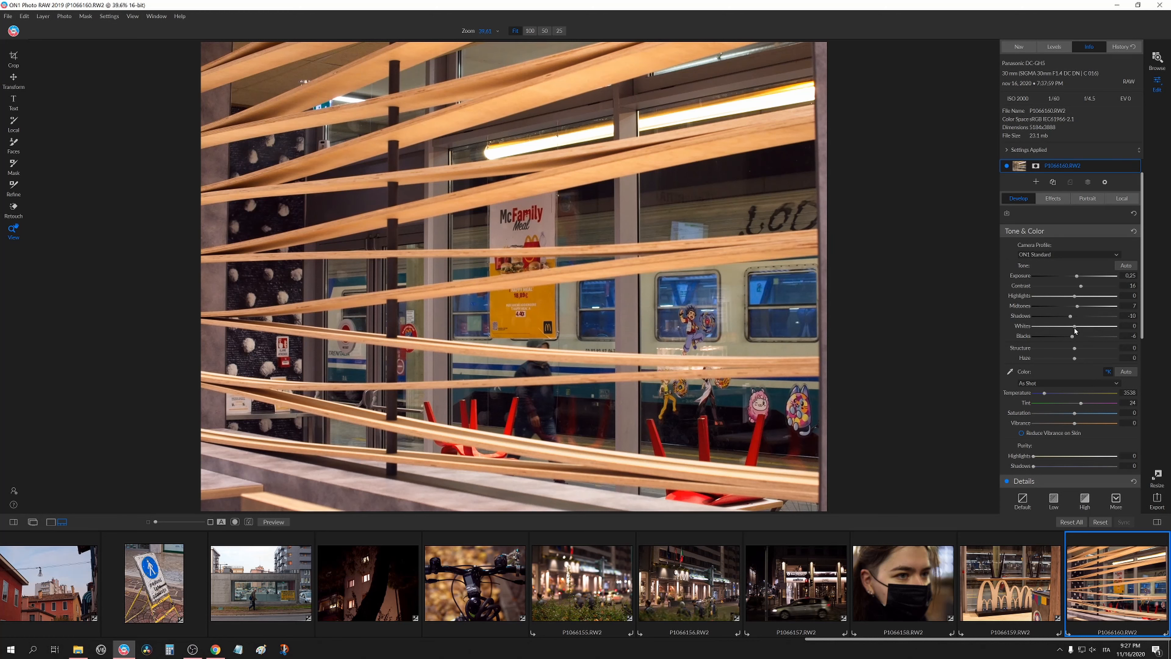
drag(1075, 328, 1076, 327)
click(536, 295)
drag(608, 491, 615, 367)
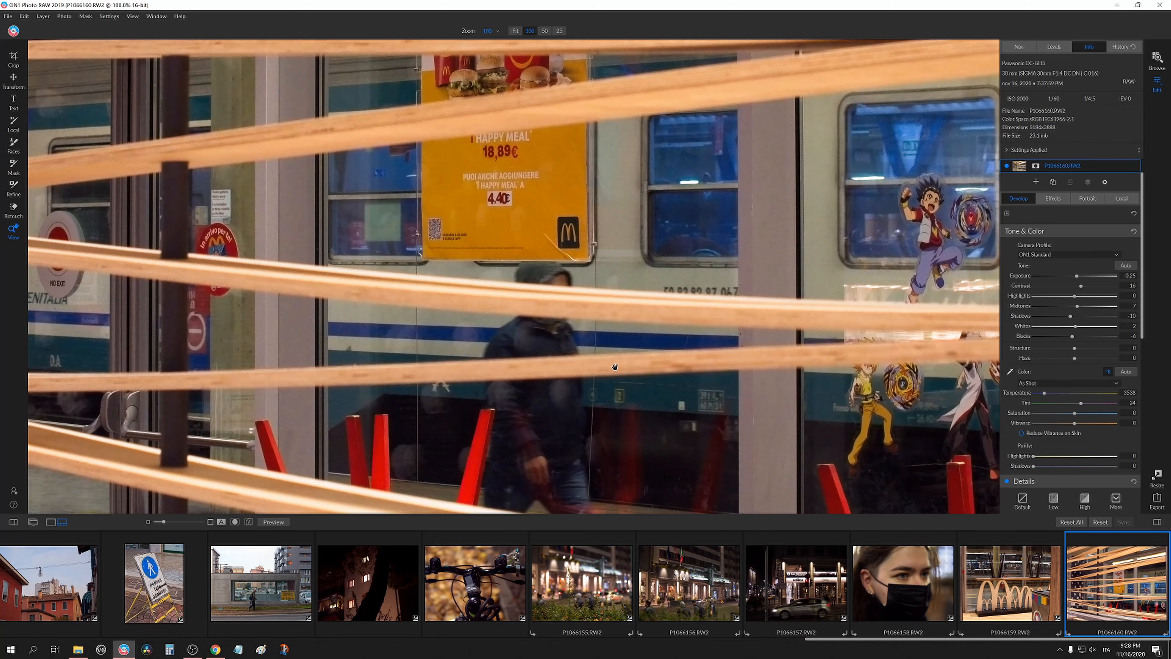
scroll(1042, 429, down, 3)
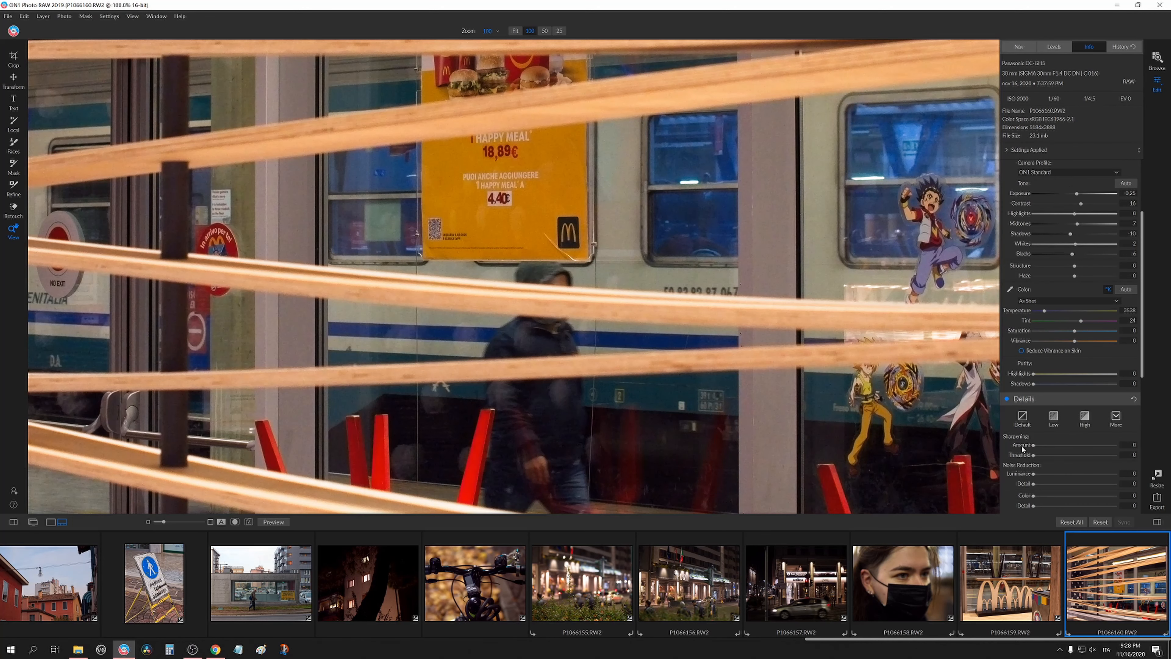
scroll(1038, 450, down, 3)
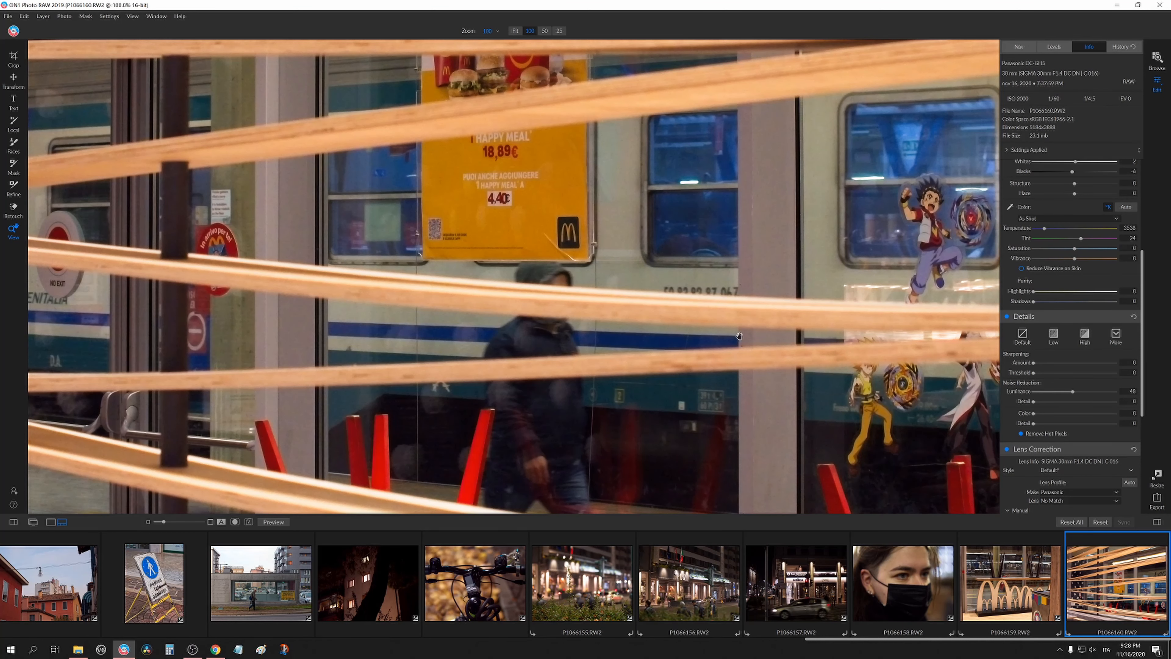
click(609, 310)
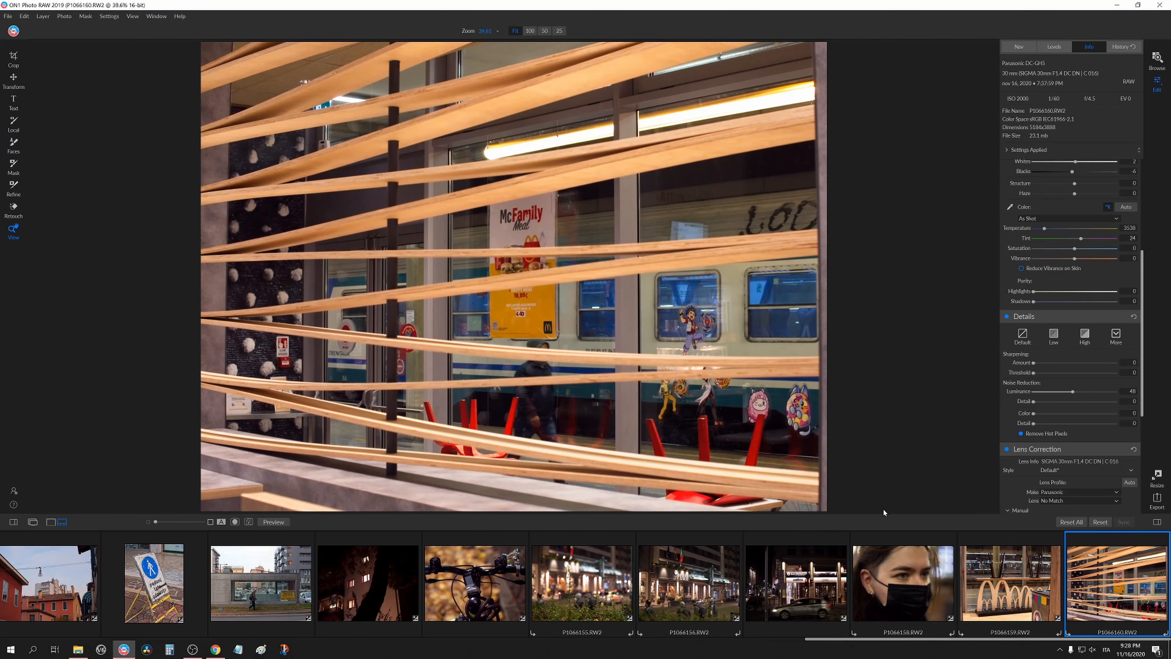
scroll(342, 624, up, 10)
scroll(595, 609, down, 10)
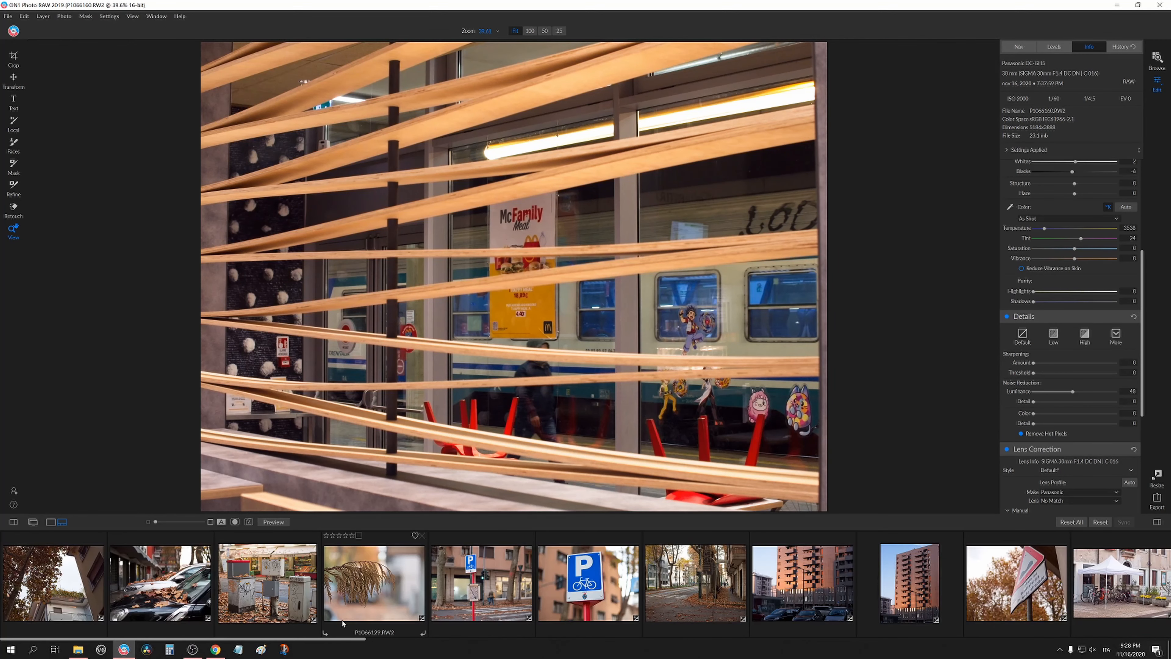